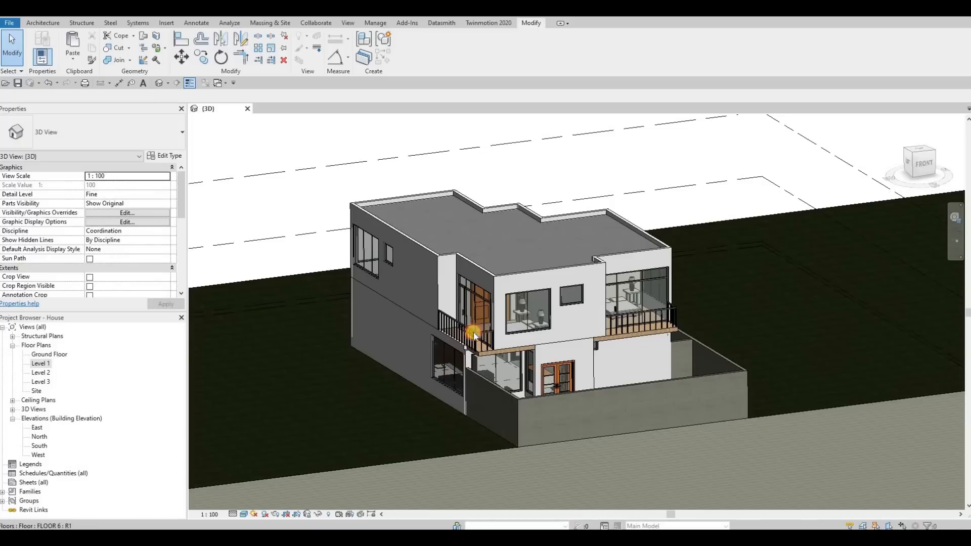
# Step: Set the top offset of all connected Level 2 exterior walls to 0
pyautogui.scroll(3, 497, 354)
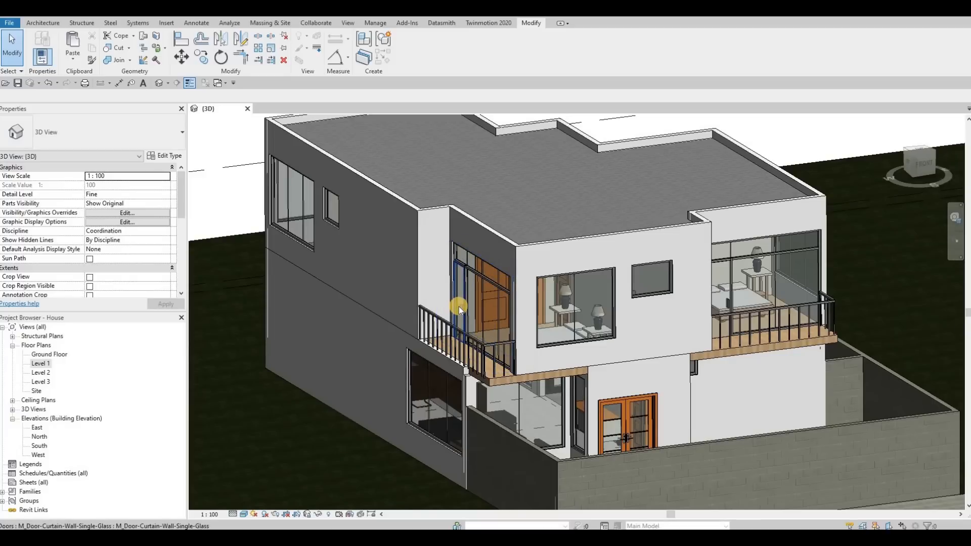
pyautogui.moveTo(593, 349); pyautogui.dragTo(560, 358, button='middle')
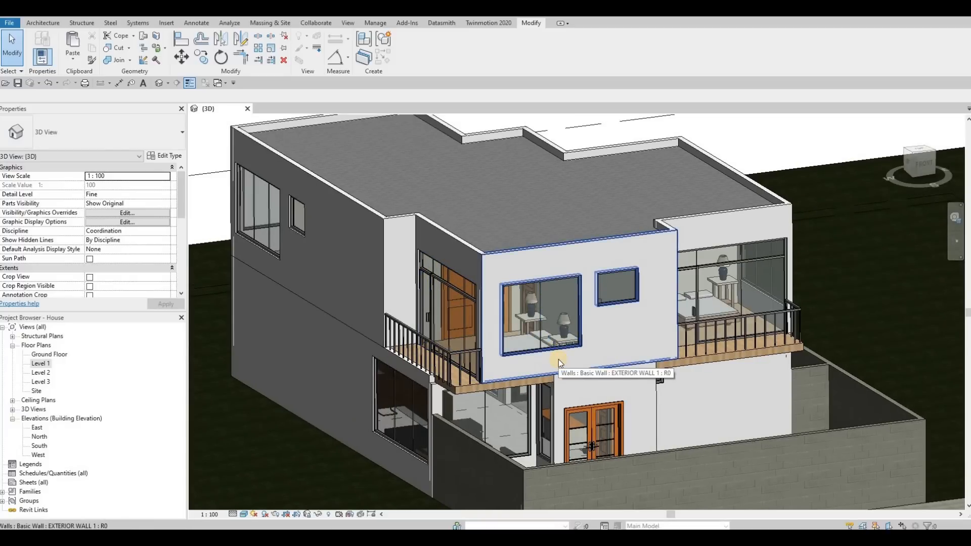
pyautogui.press('Tab')
pyautogui.click(516, 264)
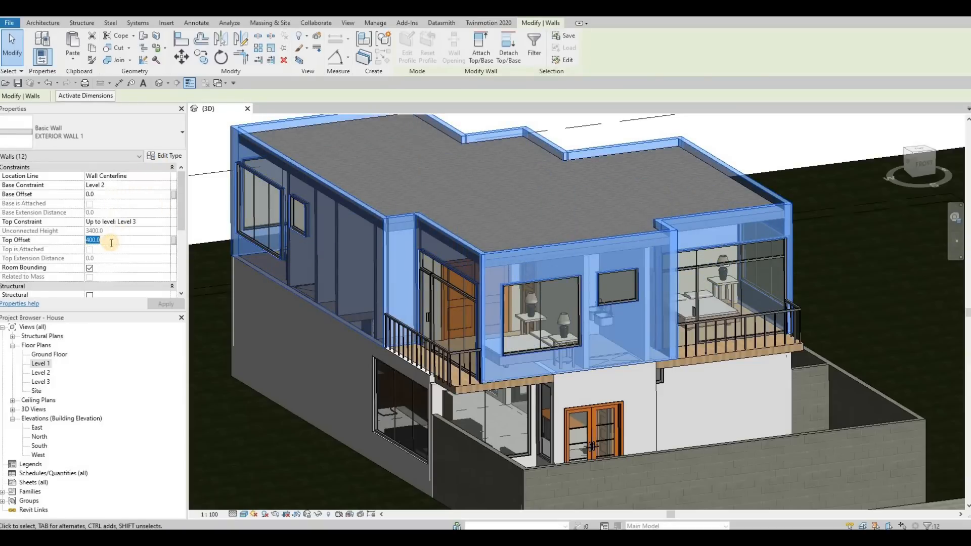
pyautogui.write('0')
pyautogui.press('Return')
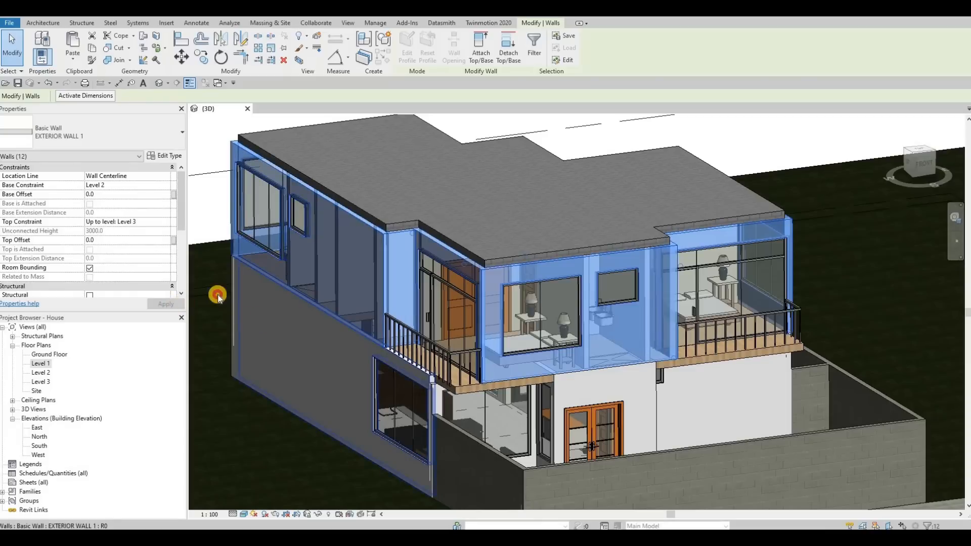
# Step: In the South elevation, draw a new level line above Level 3 at elevation 9000, aligned with the existing level ends
pyautogui.click(335, 196)
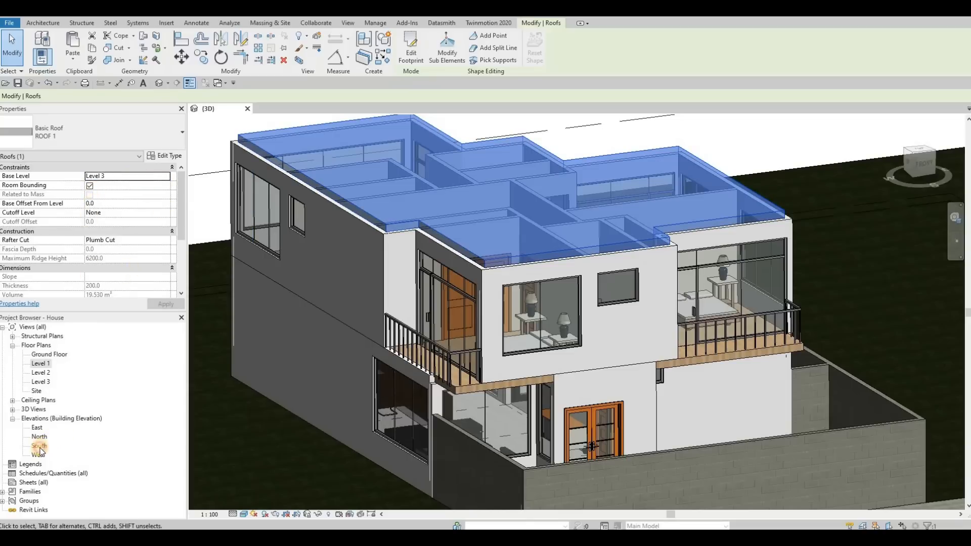
pyautogui.doubleClick(39, 446)
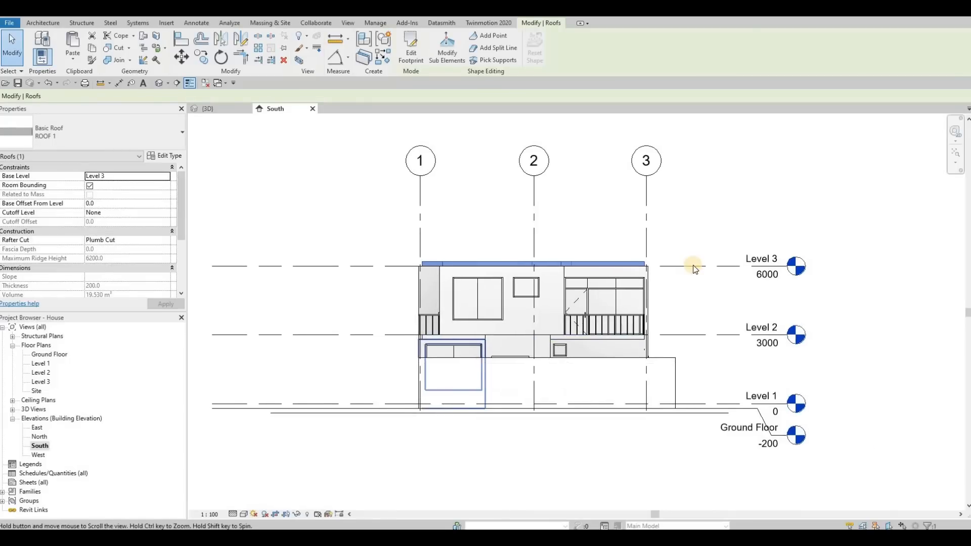
pyautogui.click(693, 265)
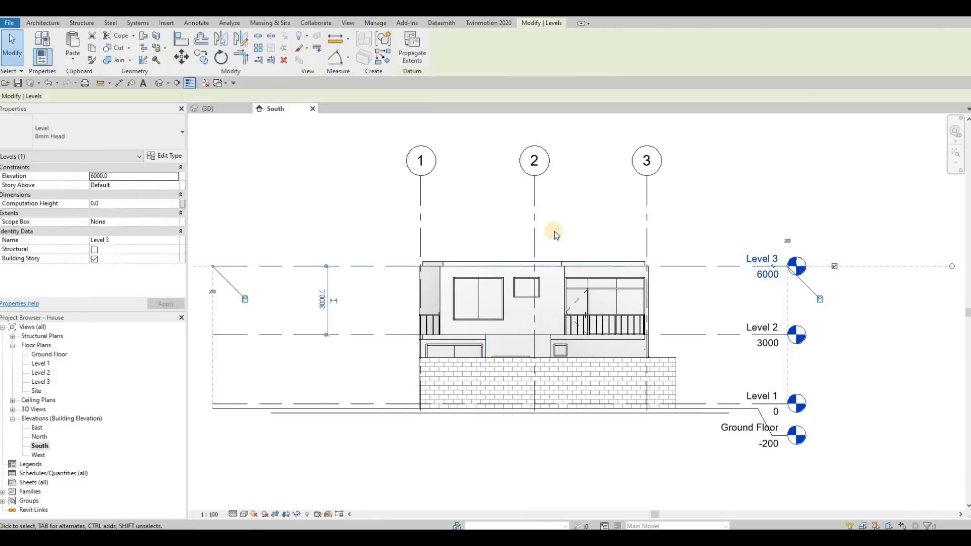
pyautogui.press('l')
pyautogui.press('l')
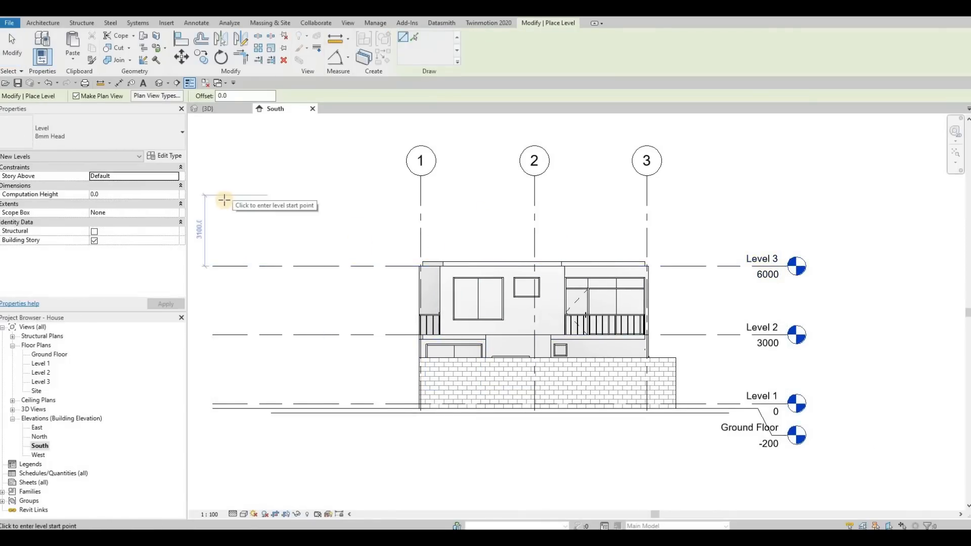
pyautogui.moveTo(216, 199); pyautogui.dragTo(276, 201, button='middle')
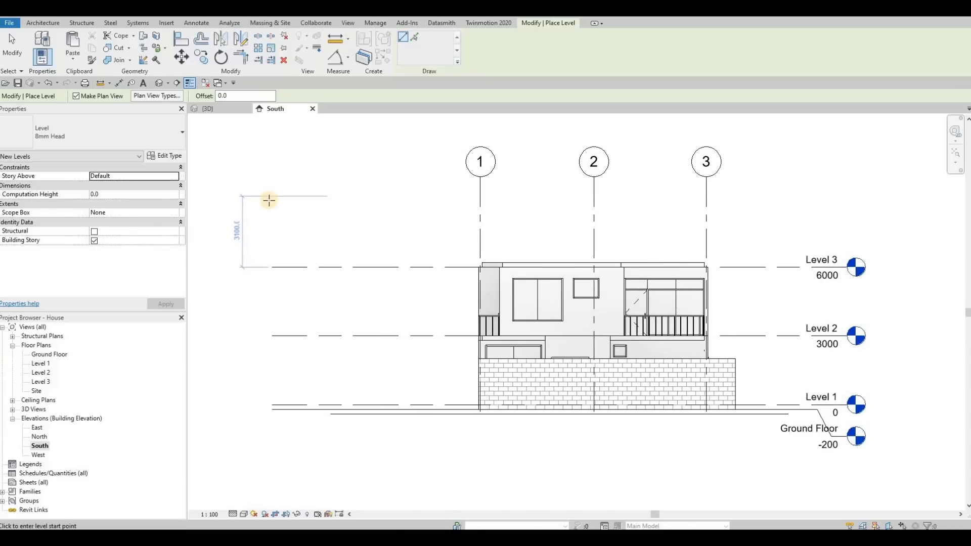
pyautogui.click(364, 198)
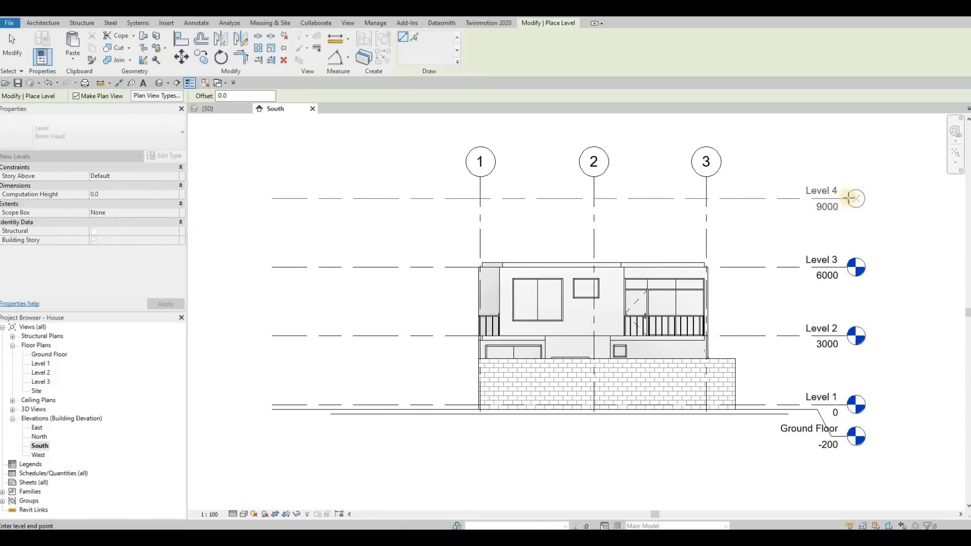
pyautogui.click(791, 259)
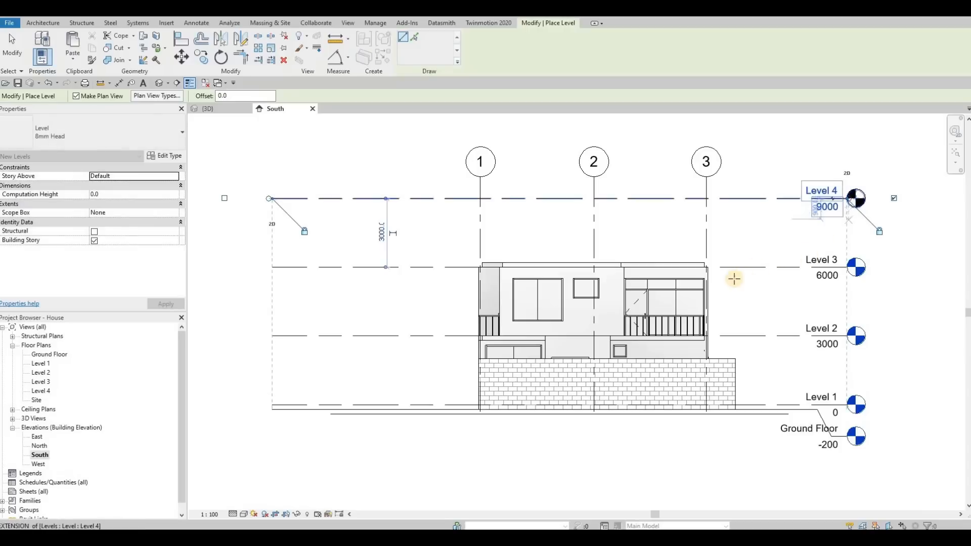
pyautogui.press('Escape')
pyautogui.press('Escape')
pyautogui.moveTo(372, 291); pyautogui.dragTo(399, 275, button='middle')
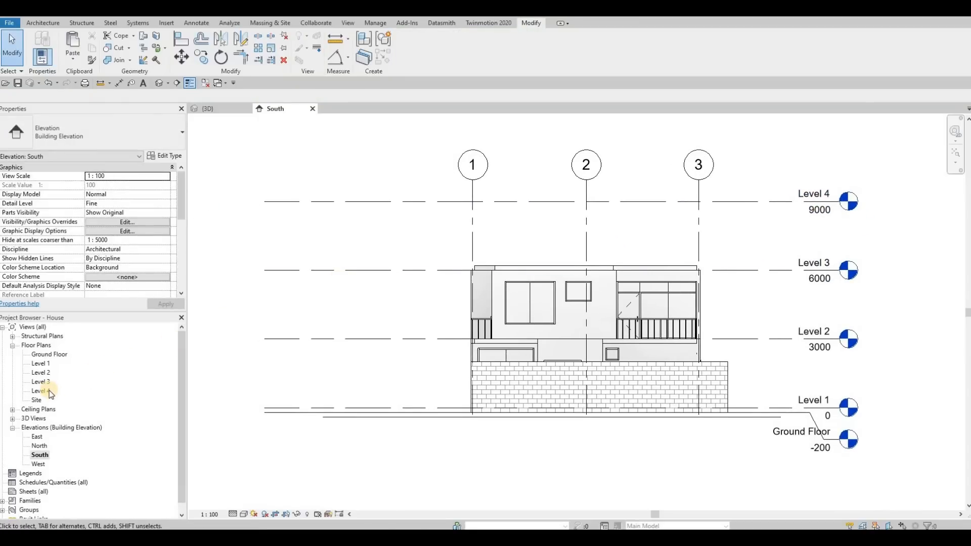
# Step: Copy the Level 3 line upward to an elevation of 11300
pyautogui.click(756, 270)
pyautogui.press('c')
pyautogui.press('o')
pyautogui.click(757, 270)
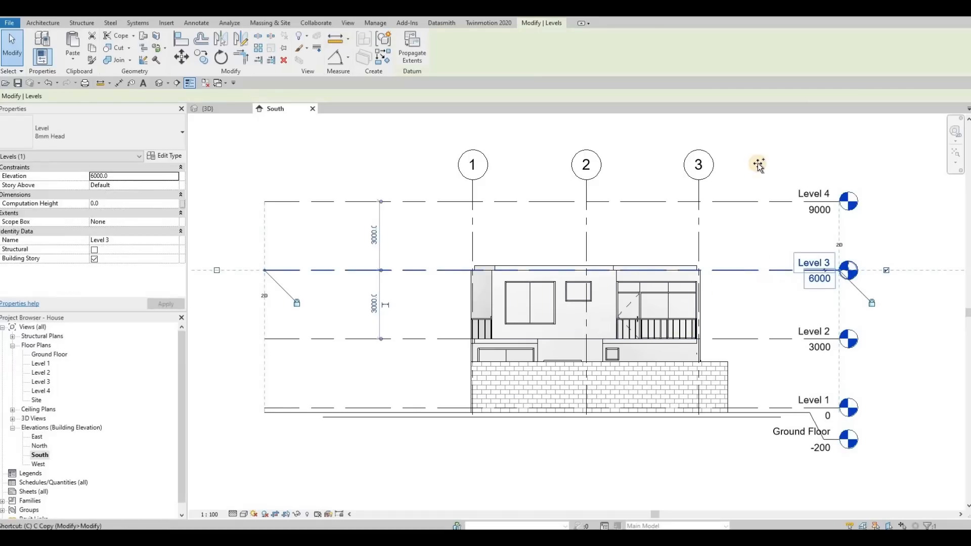
pyautogui.click(764, 150)
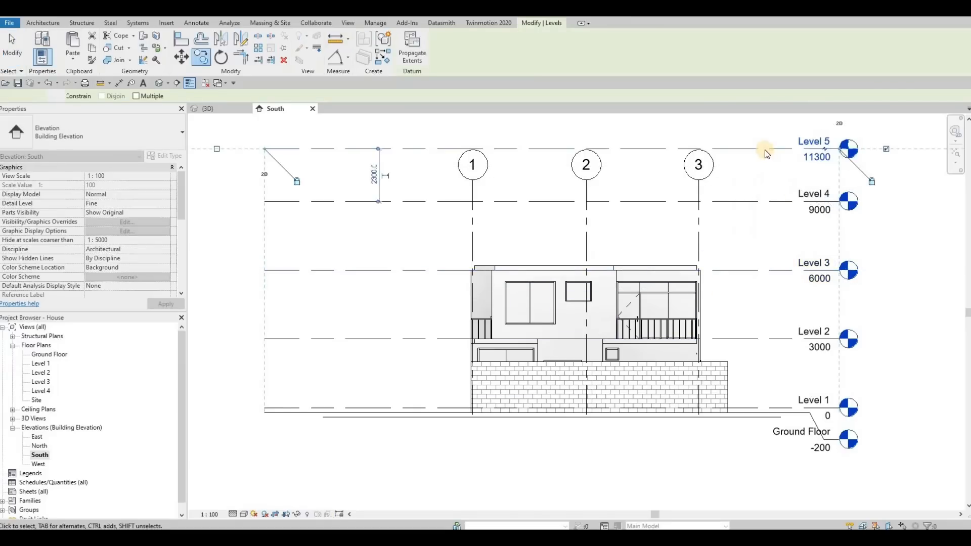
pyautogui.press('Escape')
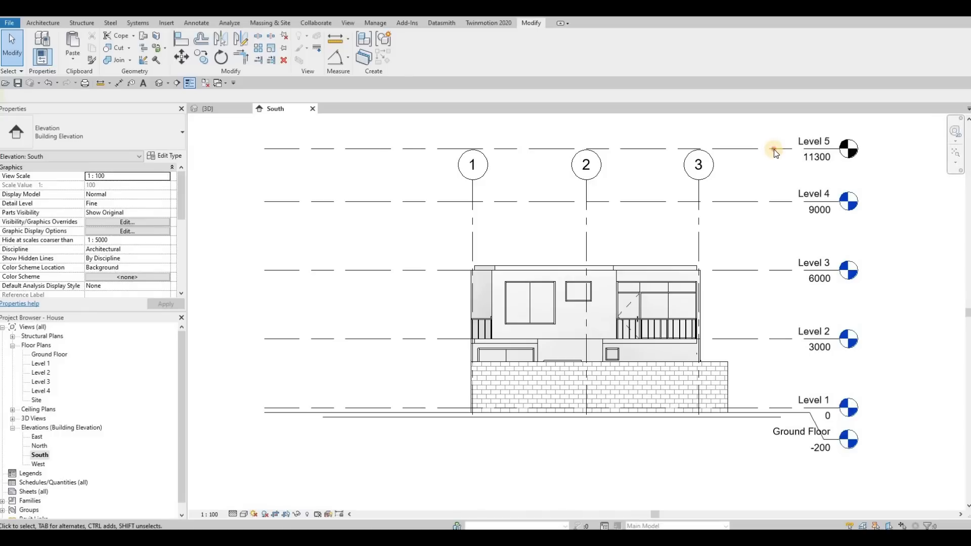
pyautogui.click(676, 150)
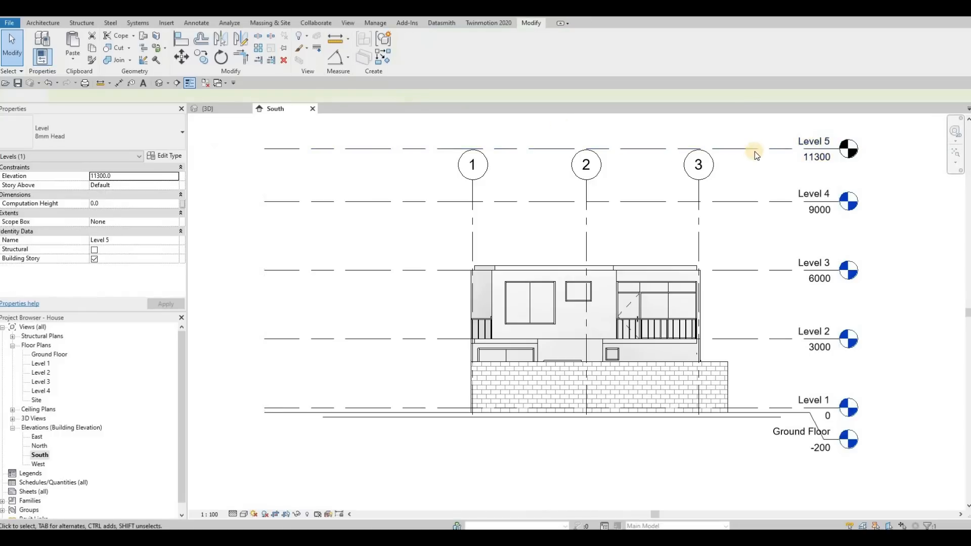
pyautogui.press('Escape')
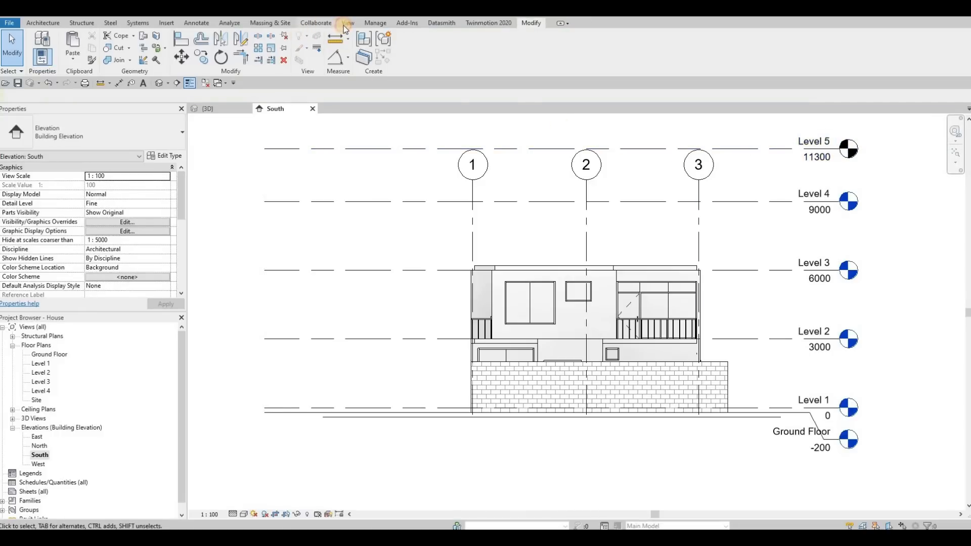
pyautogui.click(347, 23)
pyautogui.click(393, 59)
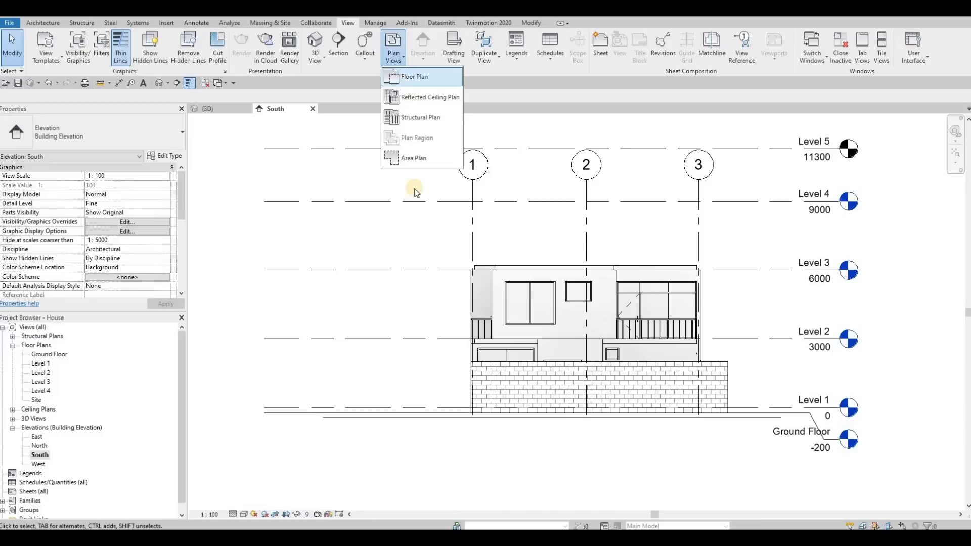
pyautogui.click(400, 75)
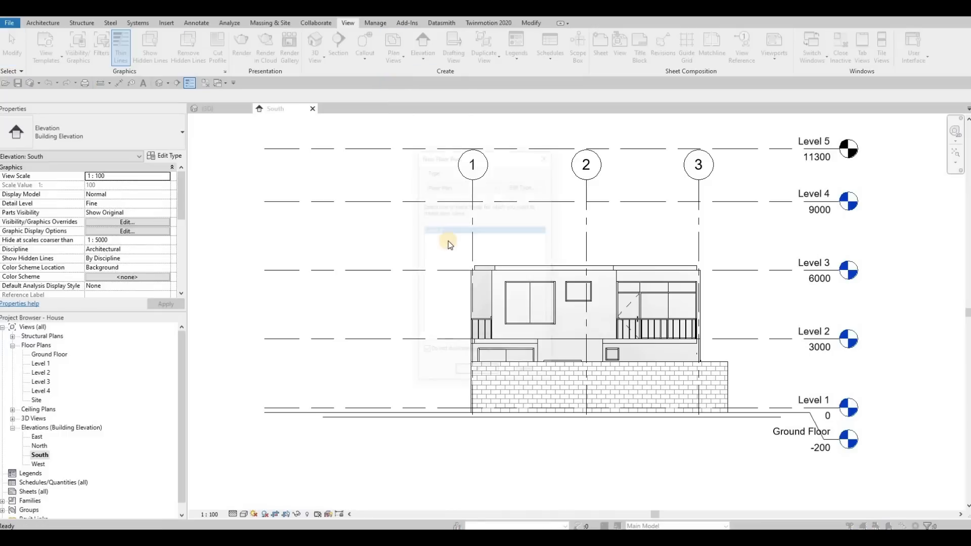
pyautogui.press('Escape')
pyautogui.click(741, 151)
pyautogui.press('Escape')
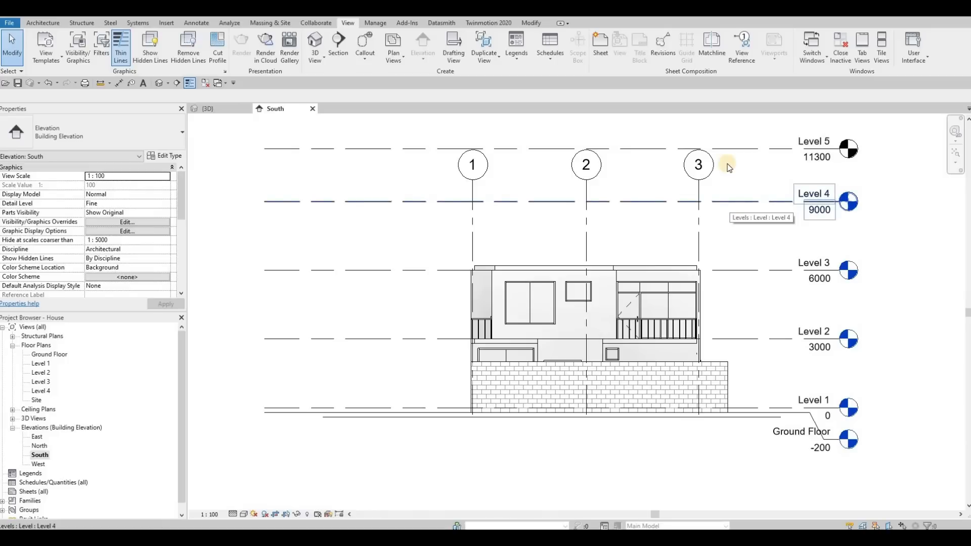
# Step: Delete the copied level line at elevation 11300
pyautogui.click(746, 150)
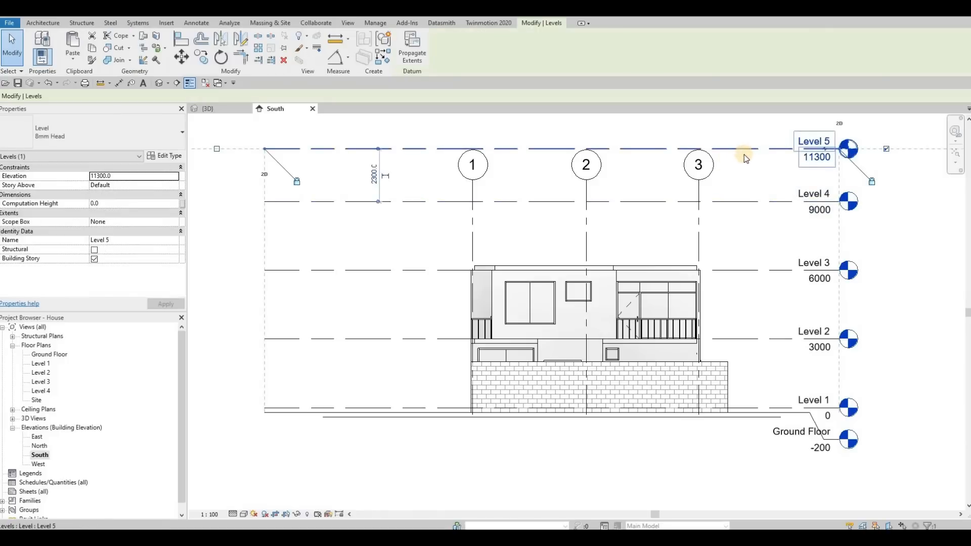
pyautogui.press('Delete')
pyautogui.press('F1')
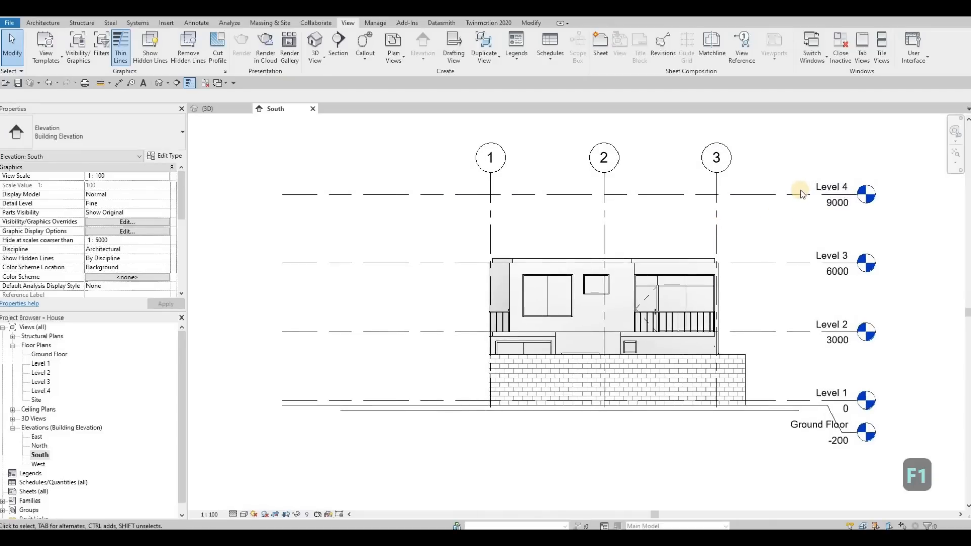
# Step: Adjust the extents of the Level 4 line at both of its ends
pyautogui.click(856, 194)
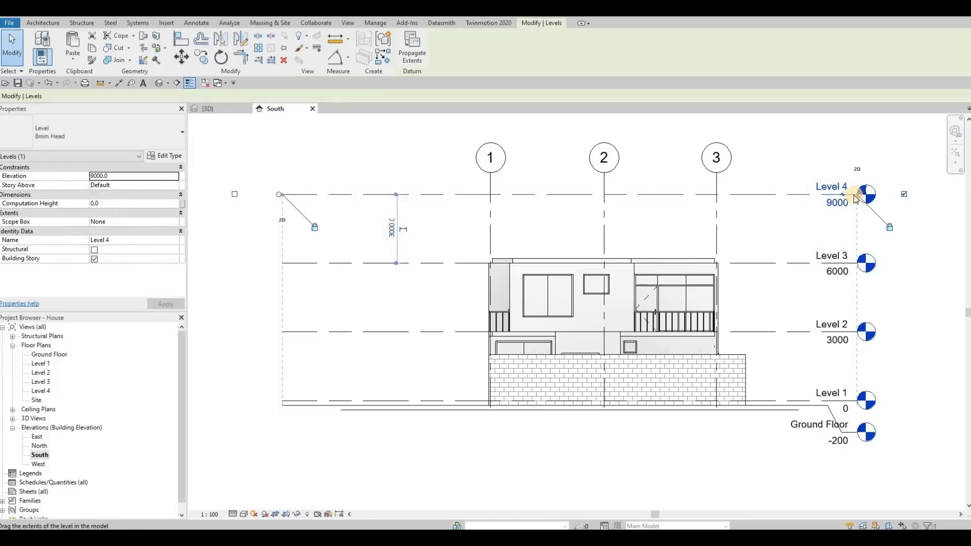
pyautogui.moveTo(857, 195); pyautogui.dragTo(861, 194)
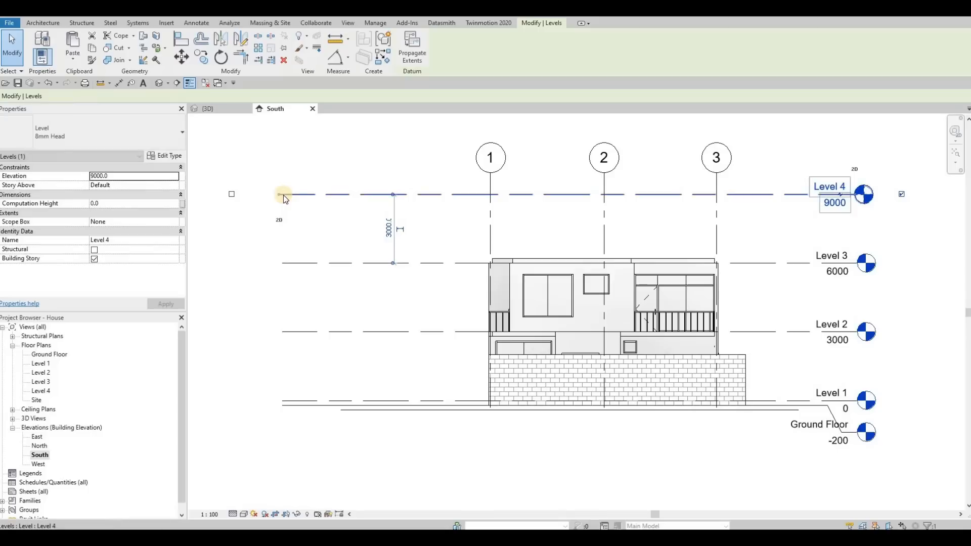
pyautogui.moveTo(290, 195); pyautogui.dragTo(280, 198)
# Step: In the Level 3 floor plan, set the roof's base level to Level 4
pyautogui.hotkey('ctrl', 'Tab')
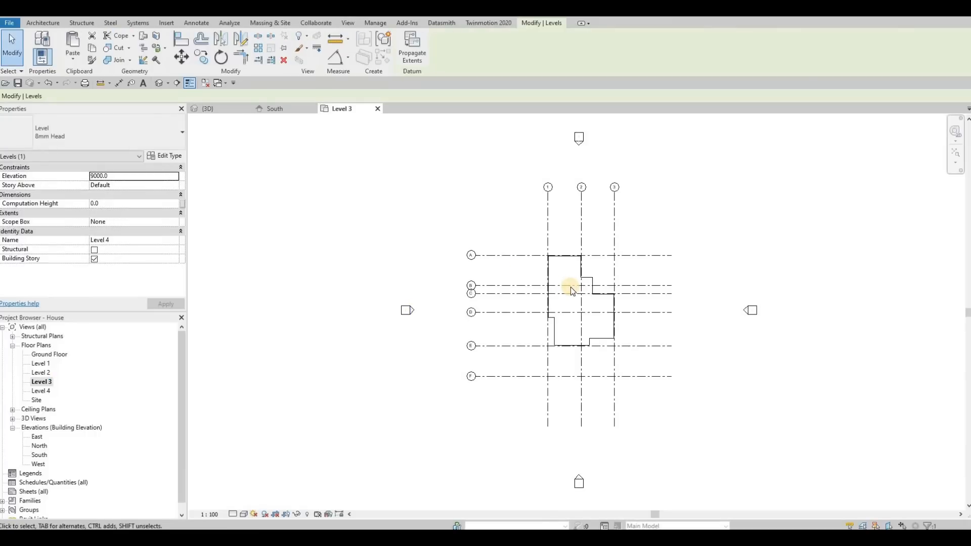
pyautogui.scroll(3, 586, 308)
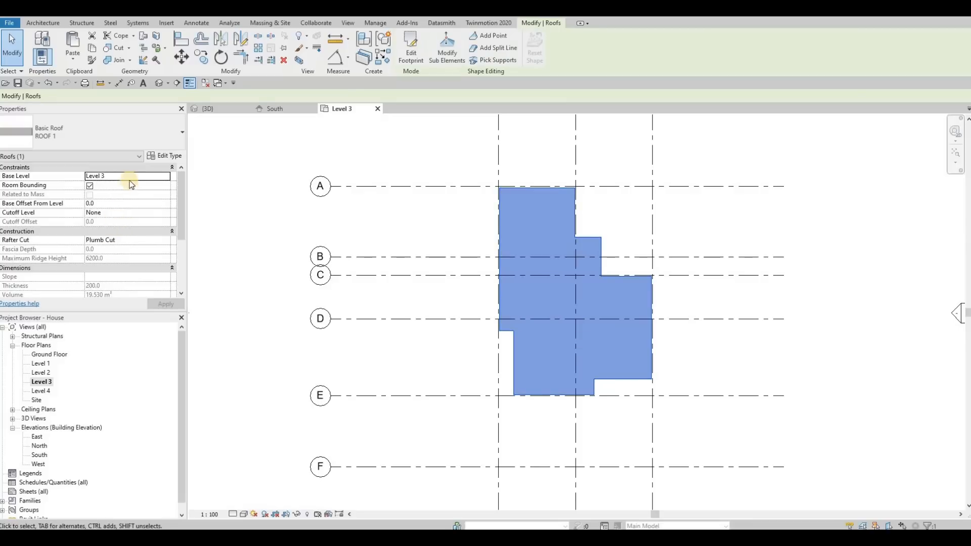
pyautogui.click(165, 177)
pyautogui.click(166, 176)
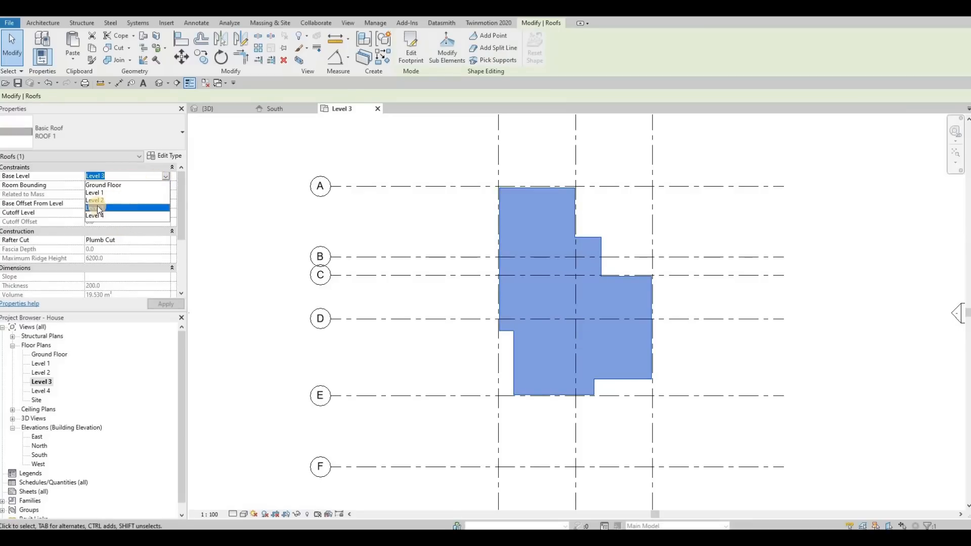
pyautogui.click(163, 305)
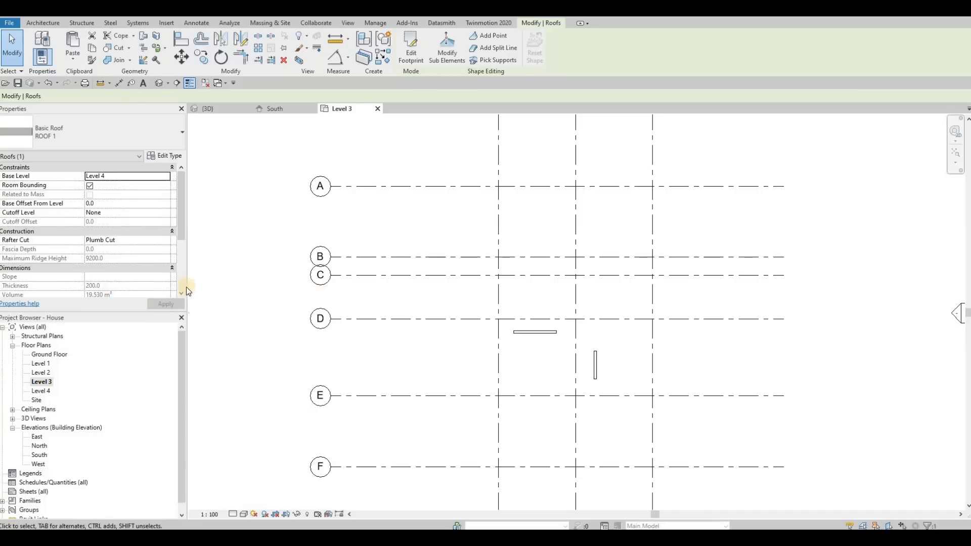
# Step: In the South elevation, extend the grid lines upward so their bubbles sit clear above the raised roof
pyautogui.click(273, 110)
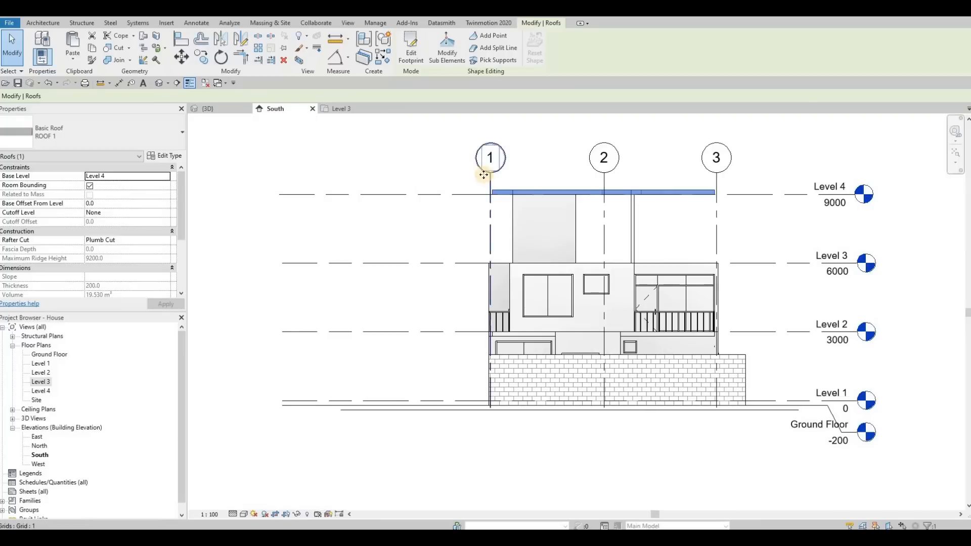
pyautogui.click(484, 175)
pyautogui.moveTo(490, 174); pyautogui.dragTo(489, 150)
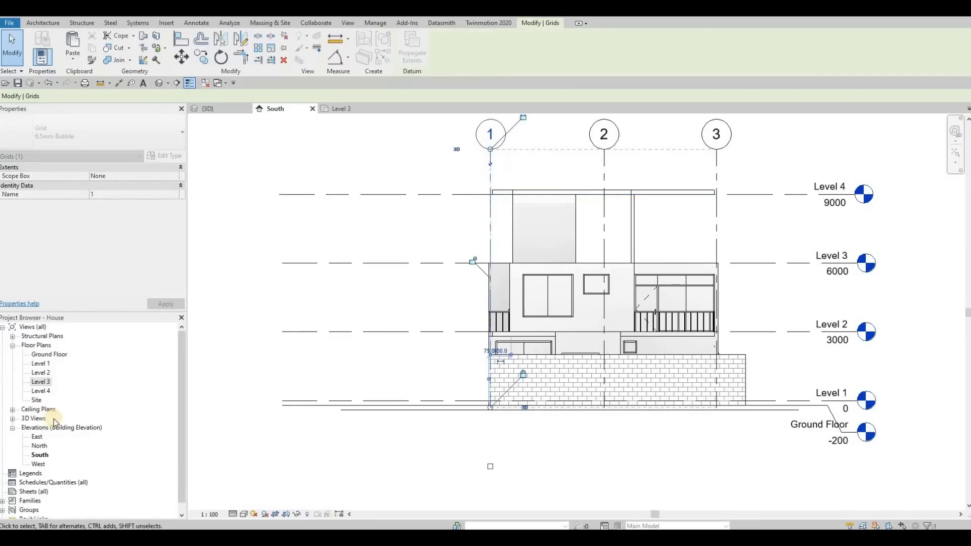
# Step: In the North elevation, lengthen the grid lines further upward above Level 4
pyautogui.doubleClick(43, 448)
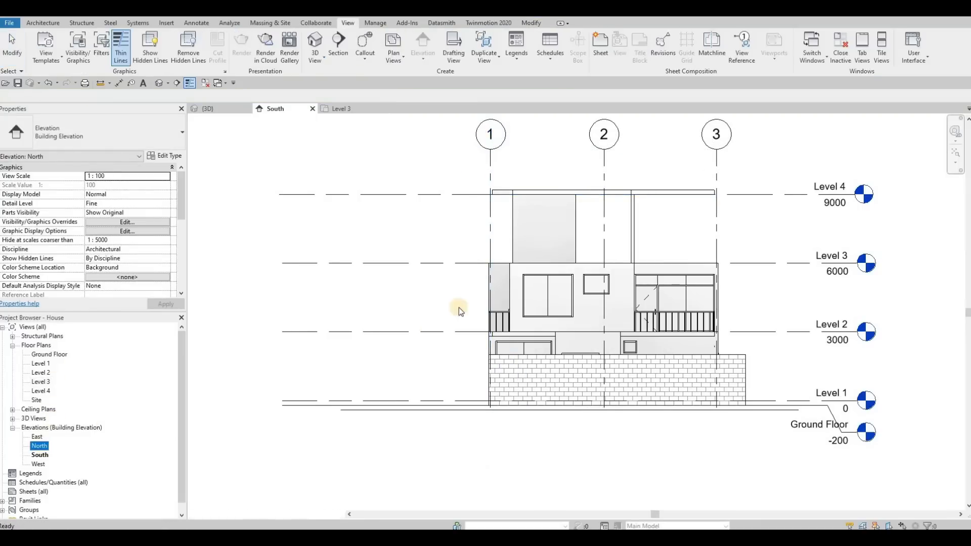
pyautogui.click(463, 172)
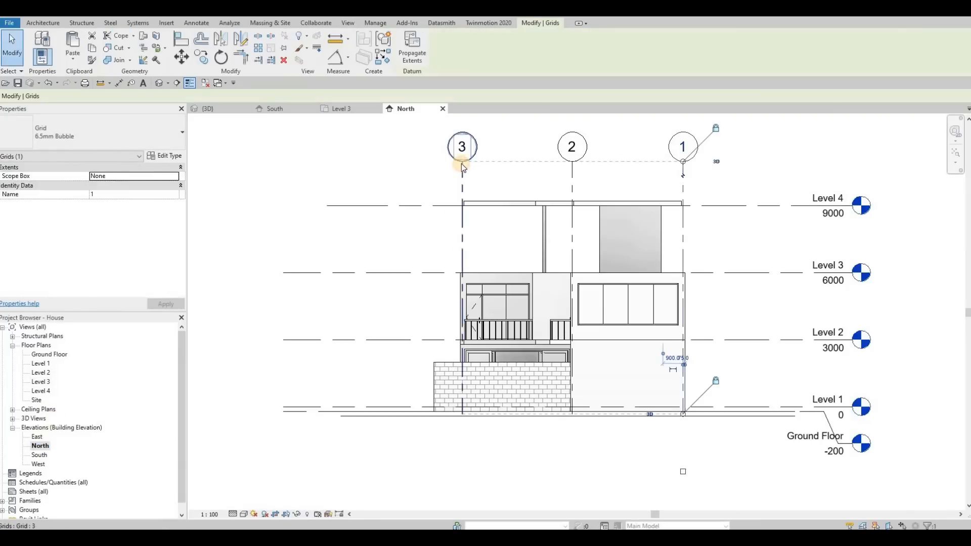
pyautogui.moveTo(463, 161); pyautogui.dragTo(462, 141)
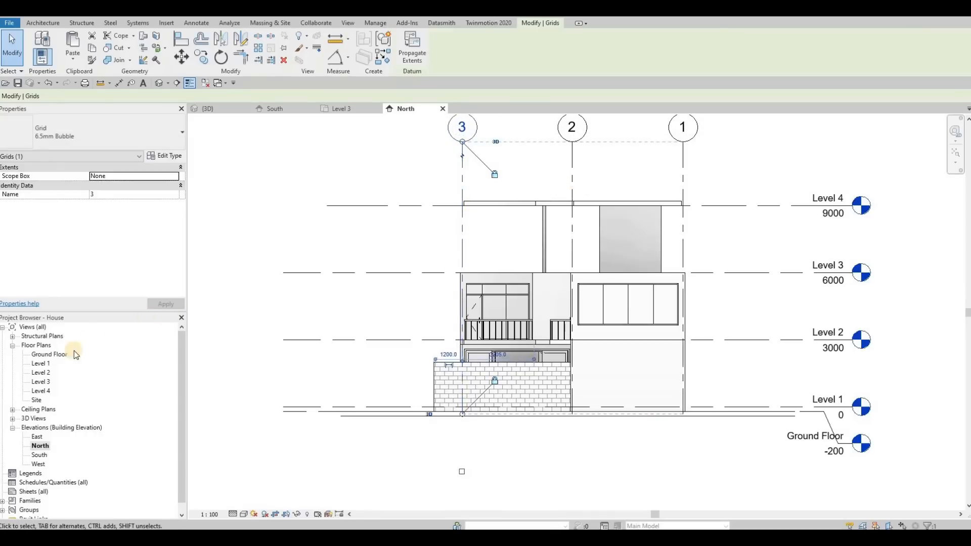
# Step: In the Level 3 floor plan, set the underlay's base level to Level 2
pyautogui.hotkey('ctrl', 'Tab')
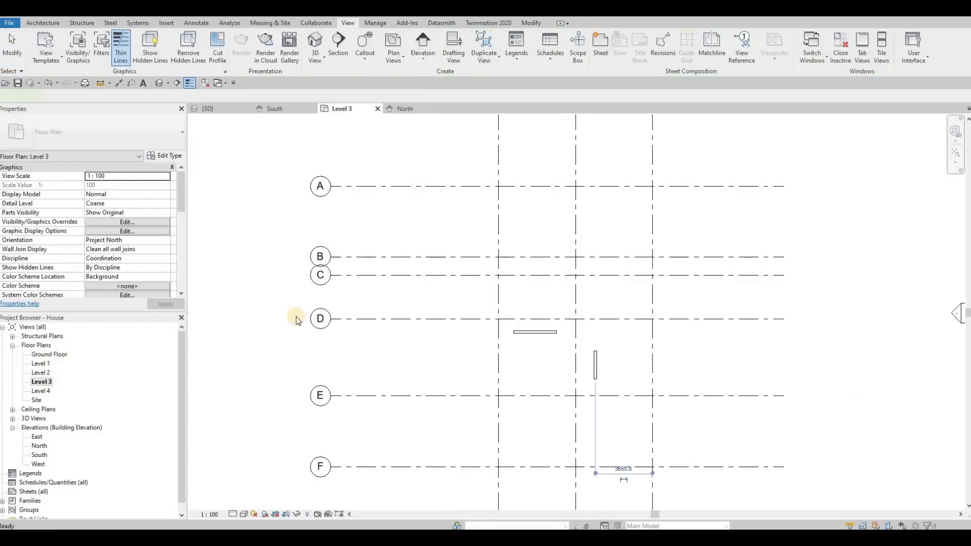
pyautogui.press('Escape')
pyautogui.press('Escape')
pyautogui.scroll(-5, 99, 265)
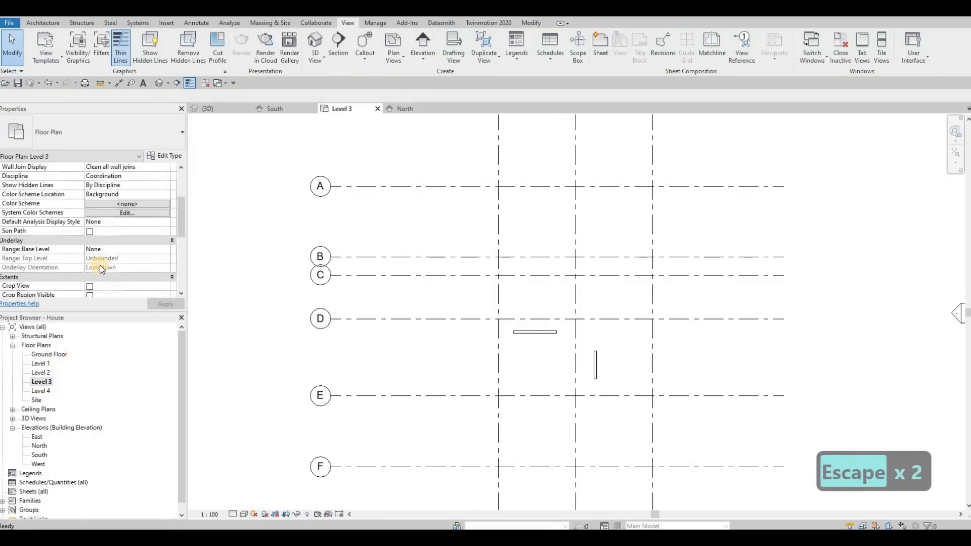
pyautogui.scroll(5, 109, 250)
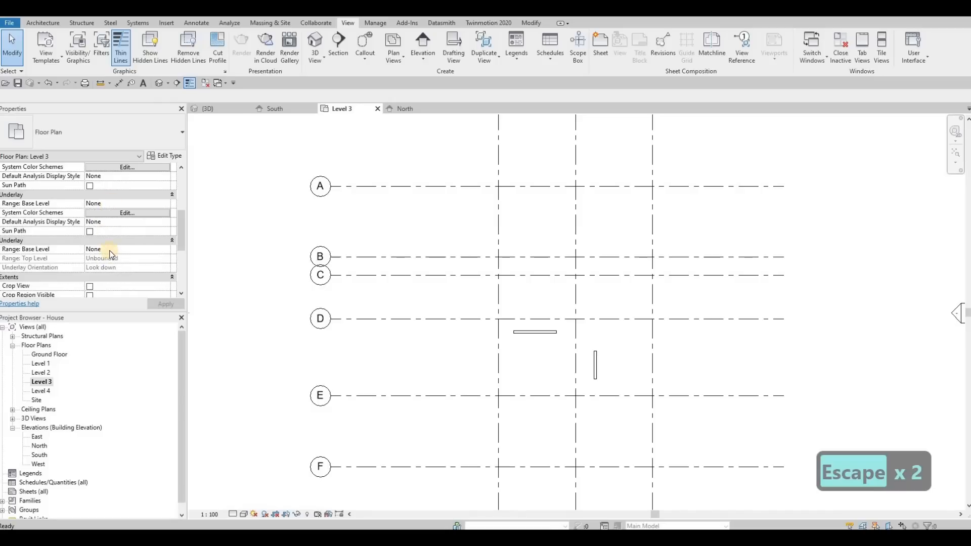
pyautogui.click(94, 248)
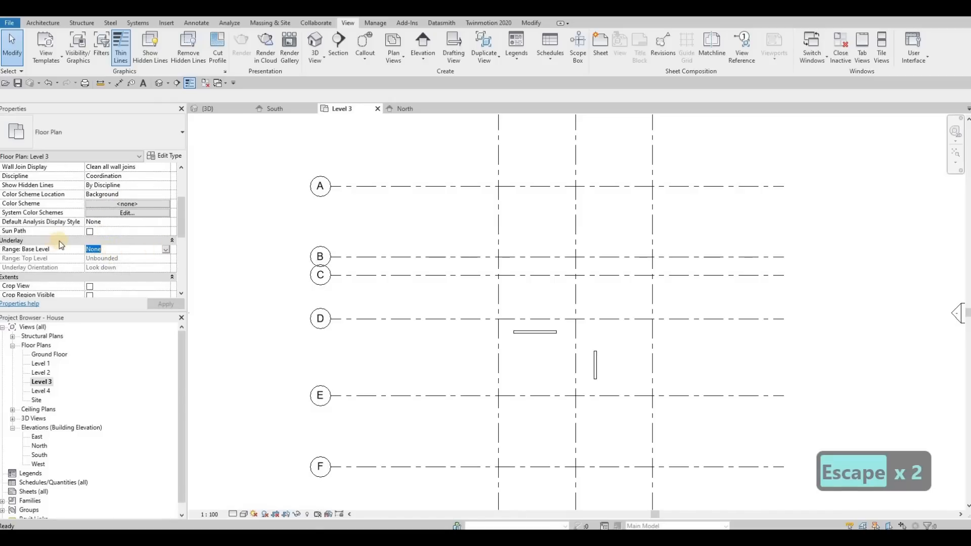
pyautogui.click(154, 248)
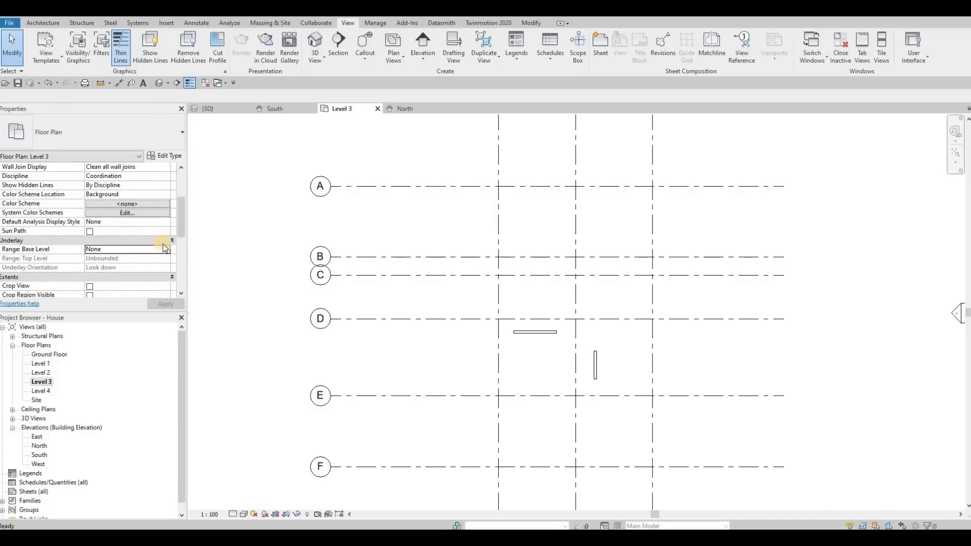
pyautogui.click(166, 250)
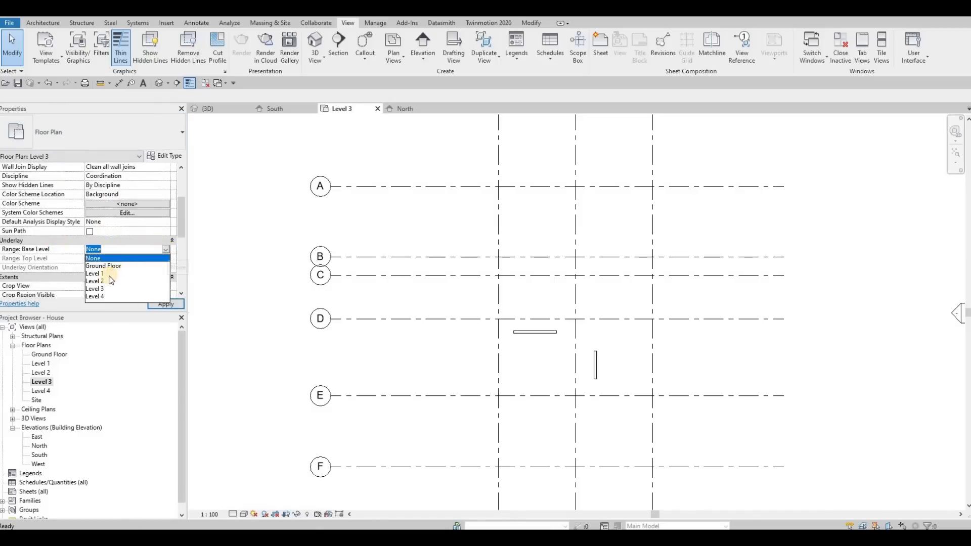
pyautogui.click(96, 283)
pyautogui.click(152, 305)
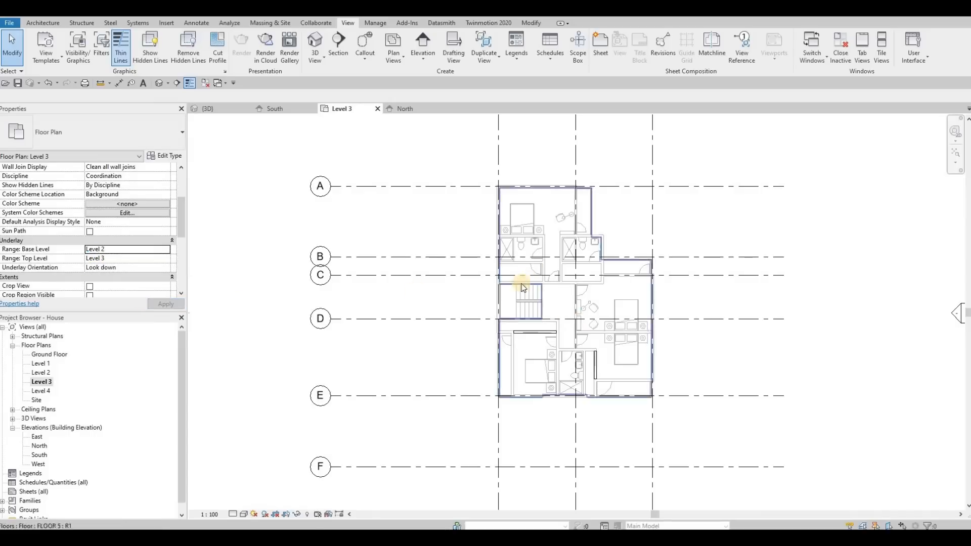
# Step: Draw EXTERIOR WALL 1 walls on Level 3, 4950 mm from grid 3 along the stair's north side and about 4227 mm down grid 2
pyautogui.scroll(3, 571, 322)
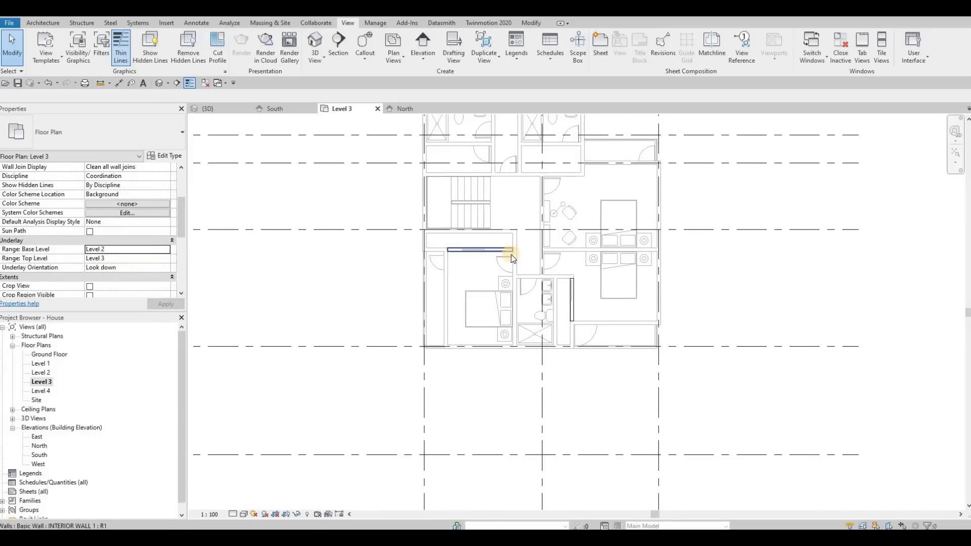
pyautogui.press('Escape')
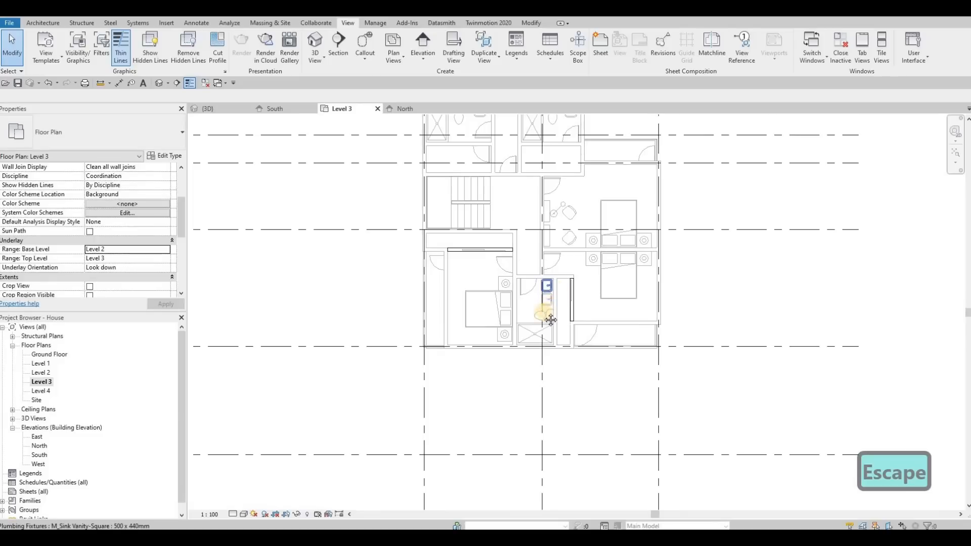
pyautogui.moveTo(532, 316); pyautogui.dragTo(526, 323, button='middle')
pyautogui.scroll(2, 526, 326)
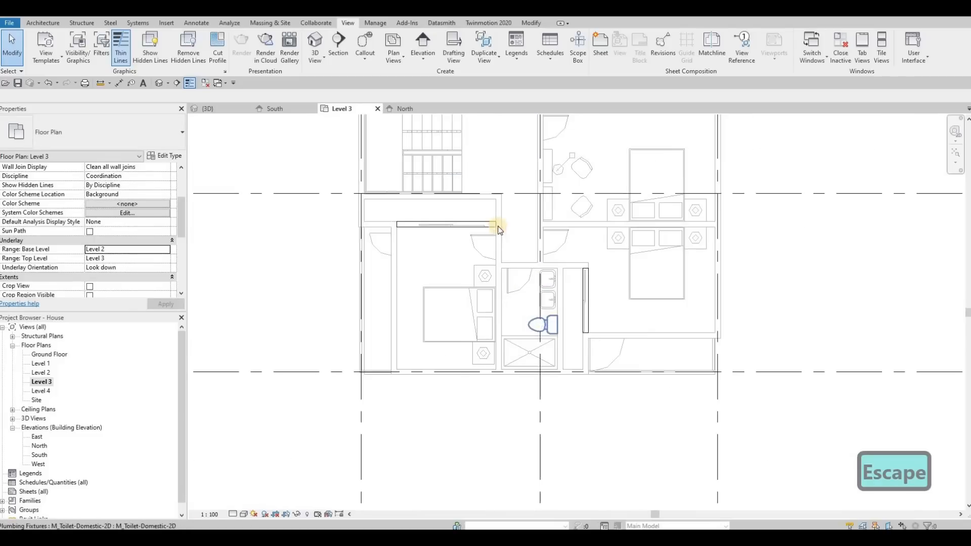
pyautogui.press('Escape')
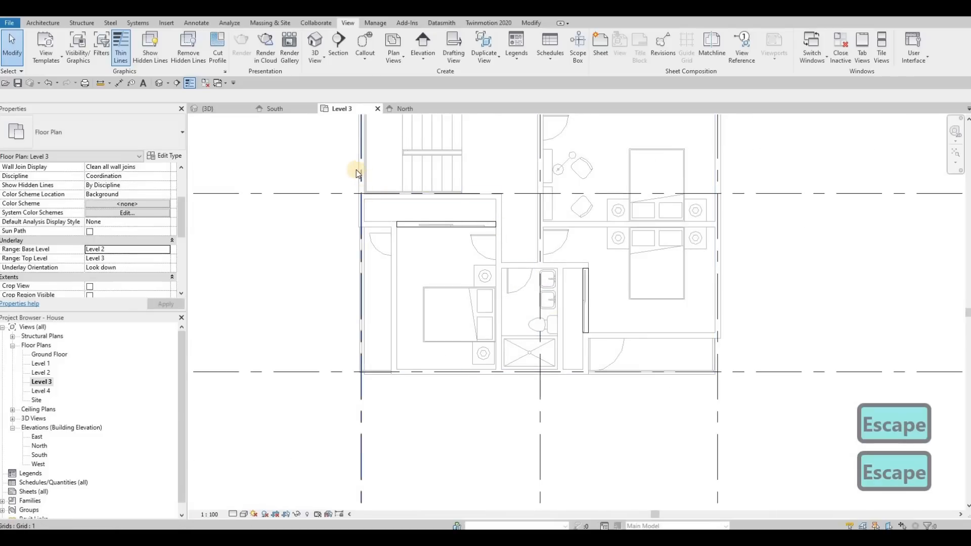
pyautogui.click(356, 169)
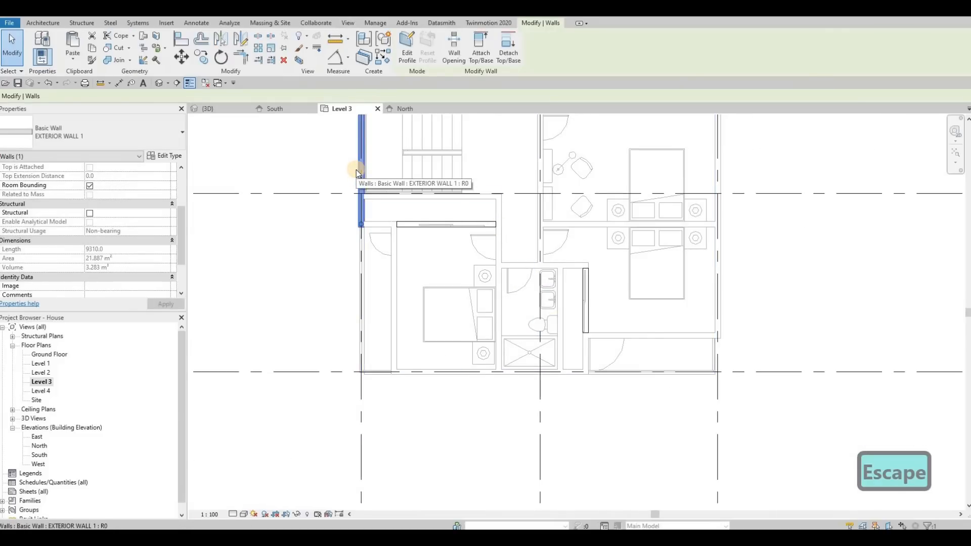
pyautogui.press('c')
pyautogui.press('s')
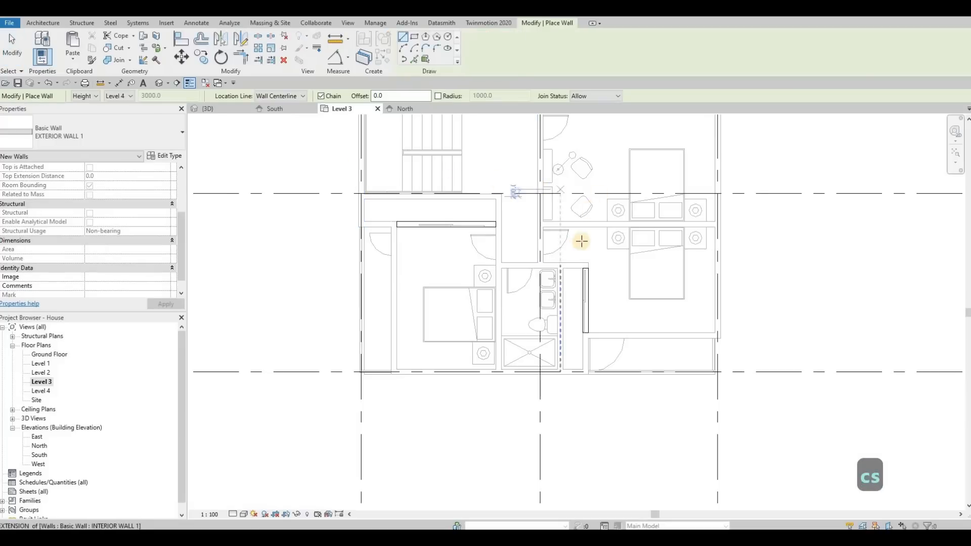
pyautogui.moveTo(574, 133); pyautogui.dragTo(556, 182, button='middle')
pyautogui.scroll(-1, 557, 187)
pyautogui.scroll(1, 536, 197)
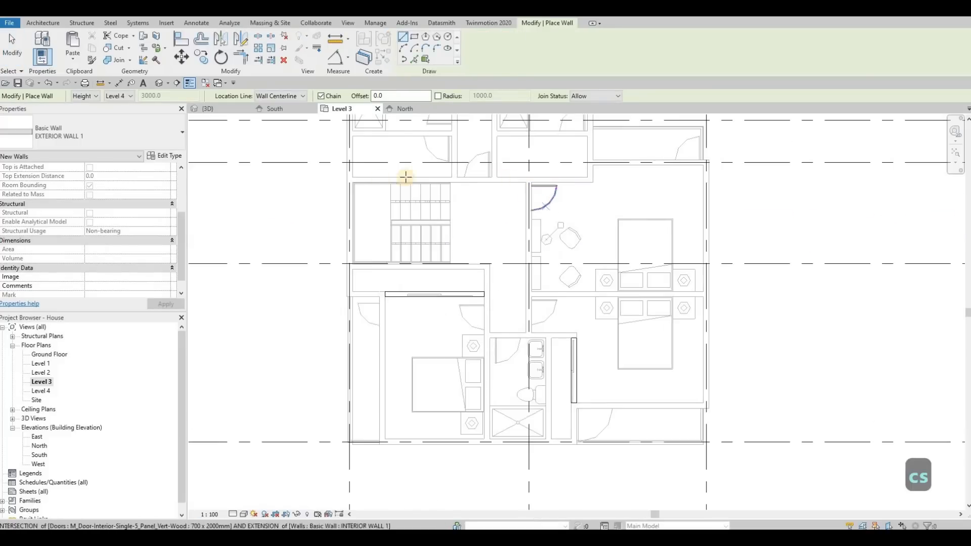
pyautogui.click(340, 182)
pyautogui.scroll(2, 341, 182)
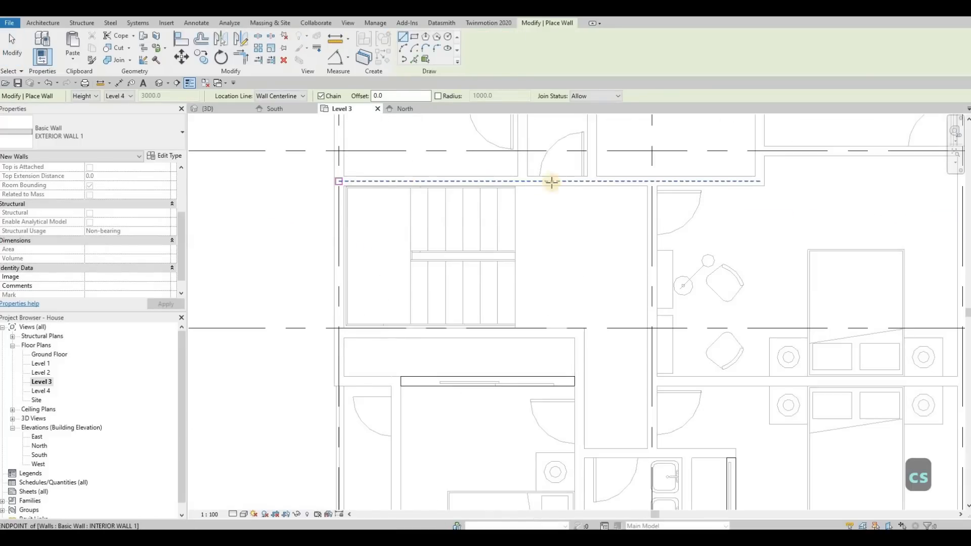
pyautogui.click(652, 180)
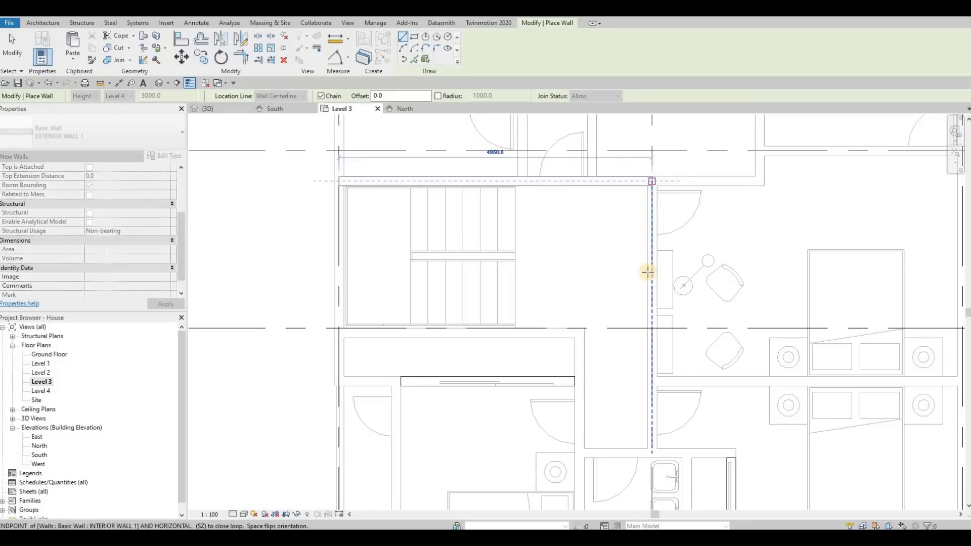
pyautogui.moveTo(657, 377); pyautogui.dragTo(589, 274, button='middle')
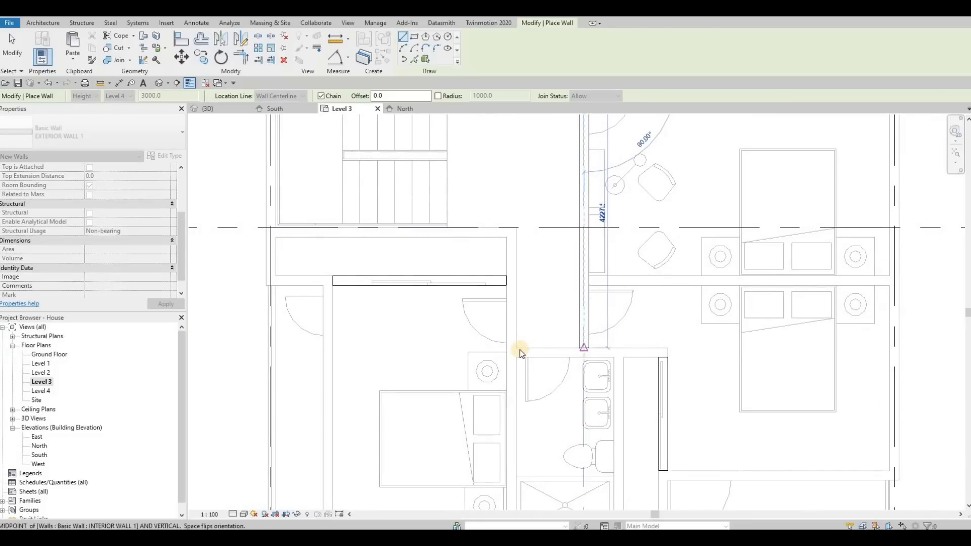
pyautogui.press('Escape')
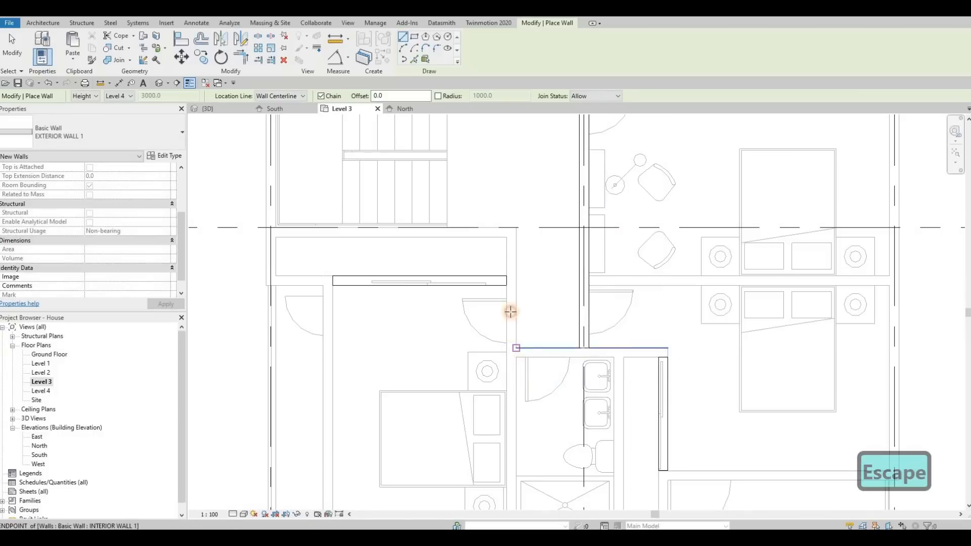
# Step: Draw the corridor's west wall 1825 mm up from the bathroom wall, continuing 3800 mm west along the stair's south side to grid 3
pyautogui.click(510, 232)
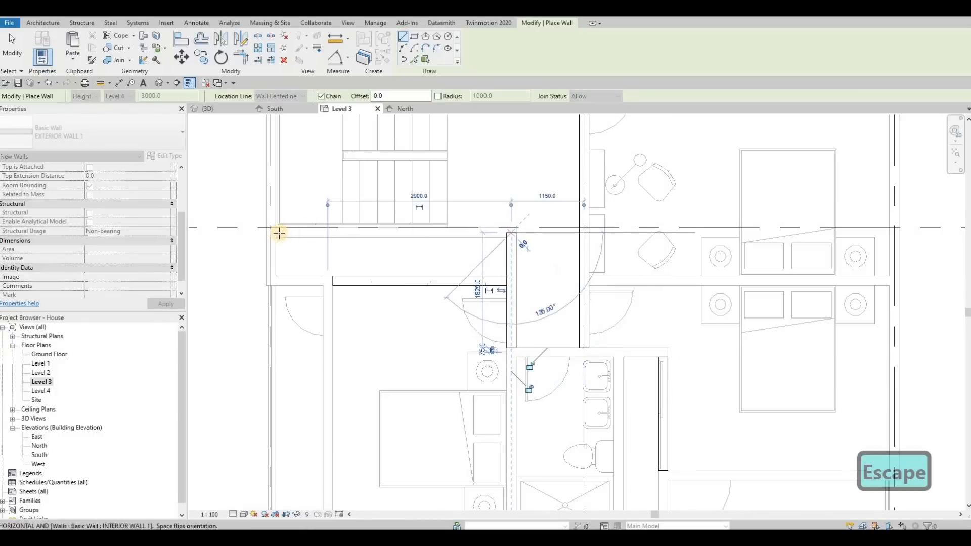
pyautogui.click(271, 233)
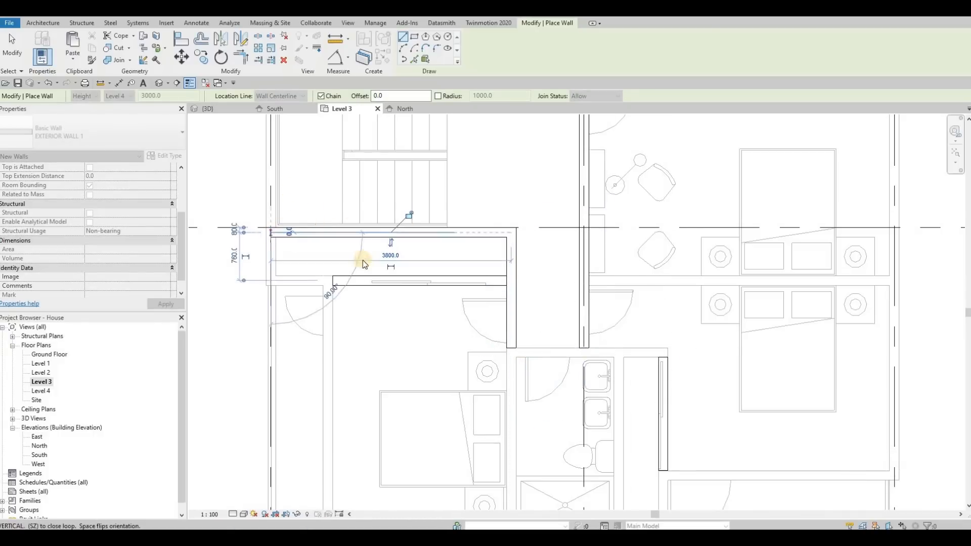
pyautogui.scroll(-2, 303, 187)
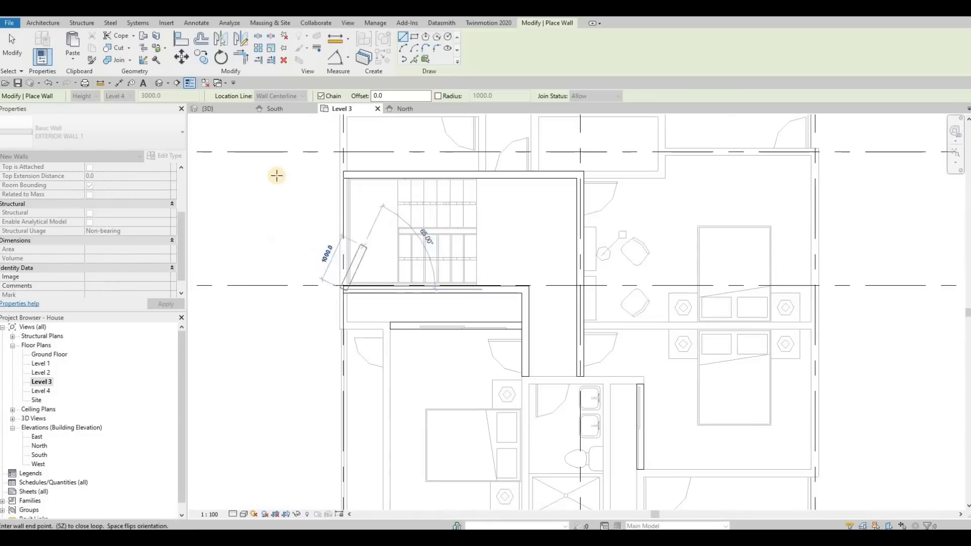
pyautogui.press('Escape')
# Step: Close the stair enclosure with an exterior wall about 2327 mm long on grid 3 and end the Wall command
pyautogui.click(346, 176)
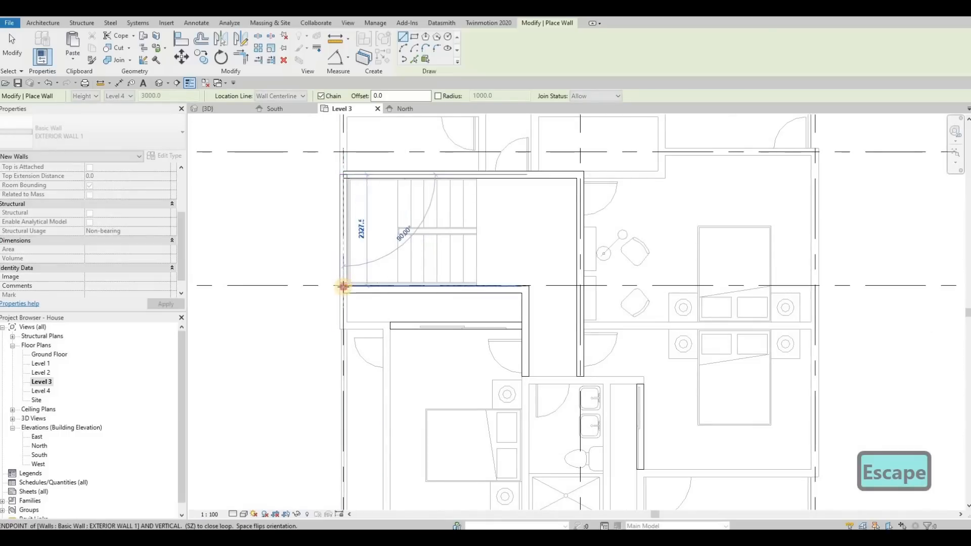
pyautogui.click(343, 287)
pyautogui.press('Escape')
pyautogui.moveTo(527, 311); pyautogui.dragTo(562, 251, button='middle')
pyautogui.press('Escape')
pyautogui.press('Escape')
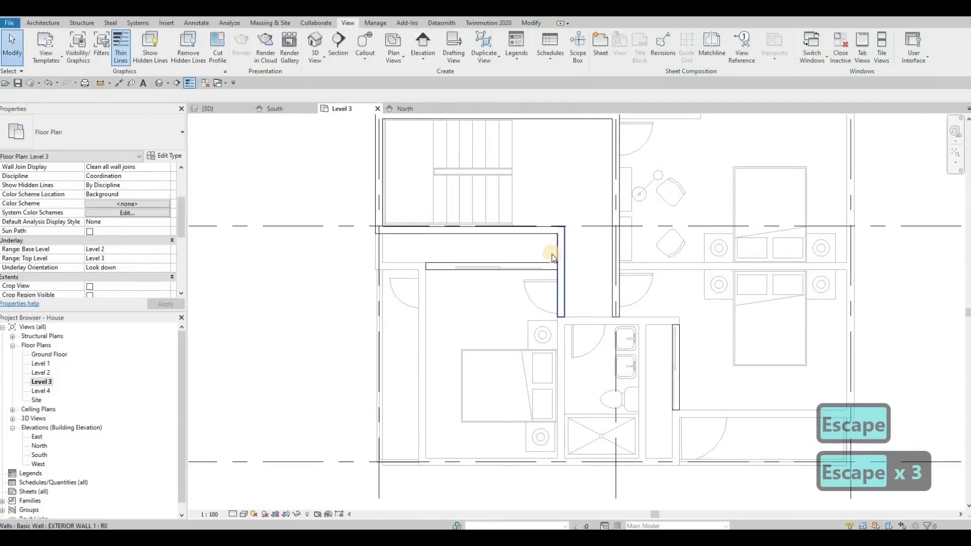
# Step: Inspect the new corridor wall and the interior wall south of the stair that shows solid in the Level 3 plan
pyautogui.click(555, 256)
pyautogui.press('Escape')
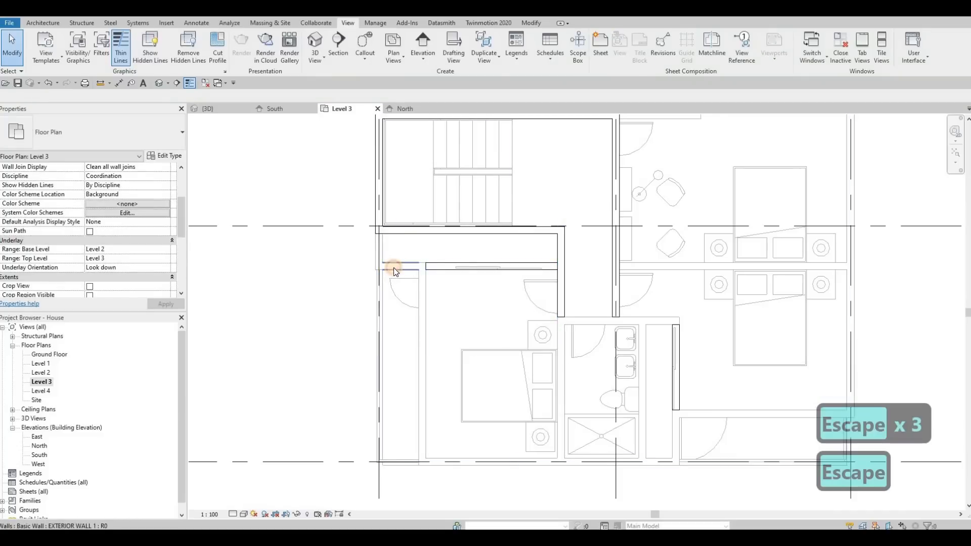
pyautogui.click(460, 267)
pyautogui.press('Escape')
pyautogui.click(459, 267)
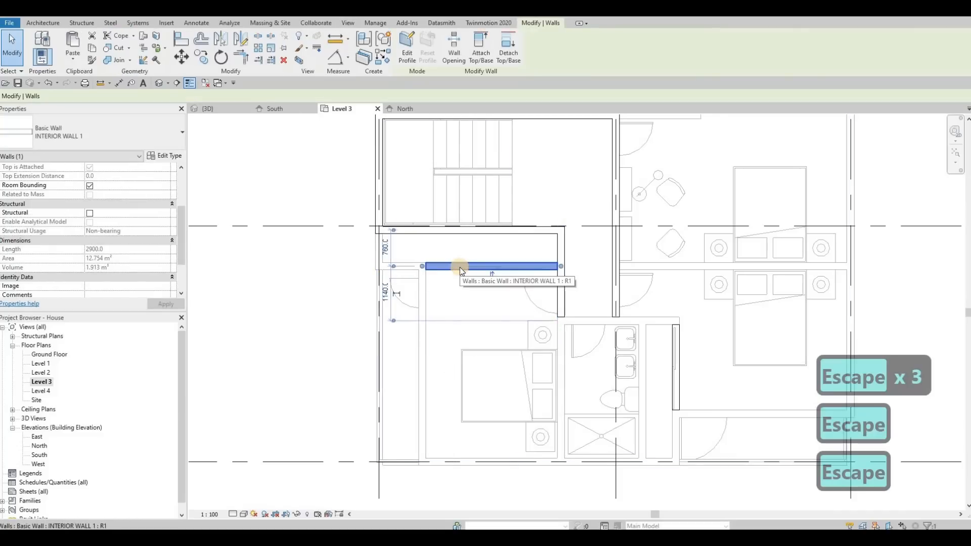
pyautogui.press('Escape')
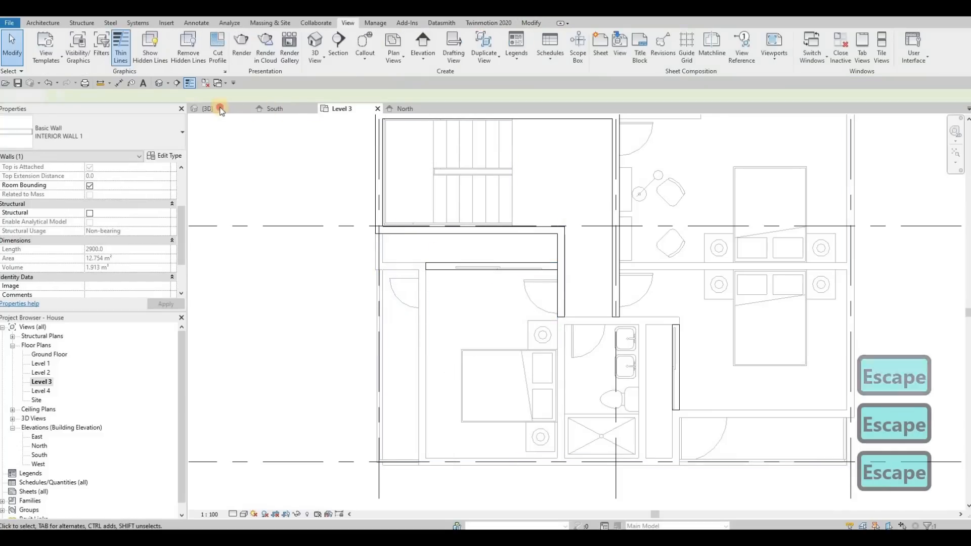
# Step: In the 3D view, turn off Room Bounding for the two INTERIOR WALL 1 walls that reach up to the roof
pyautogui.click(208, 108)
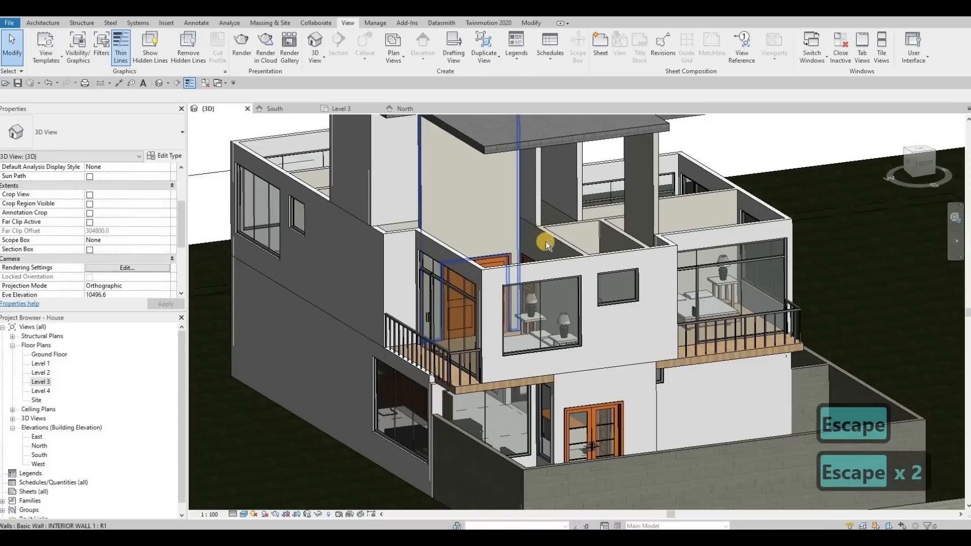
pyautogui.keyDown('shift'); pyautogui.moveTo(545, 242); pyautogui.dragTo(449, 257, button='middle'); pyautogui.keyUp('shift')
pyautogui.keyDown('shift'); pyautogui.moveTo(566, 246); pyautogui.dragTo(545, 216, button='middle'); pyautogui.keyUp('shift')
pyautogui.click(504, 215)
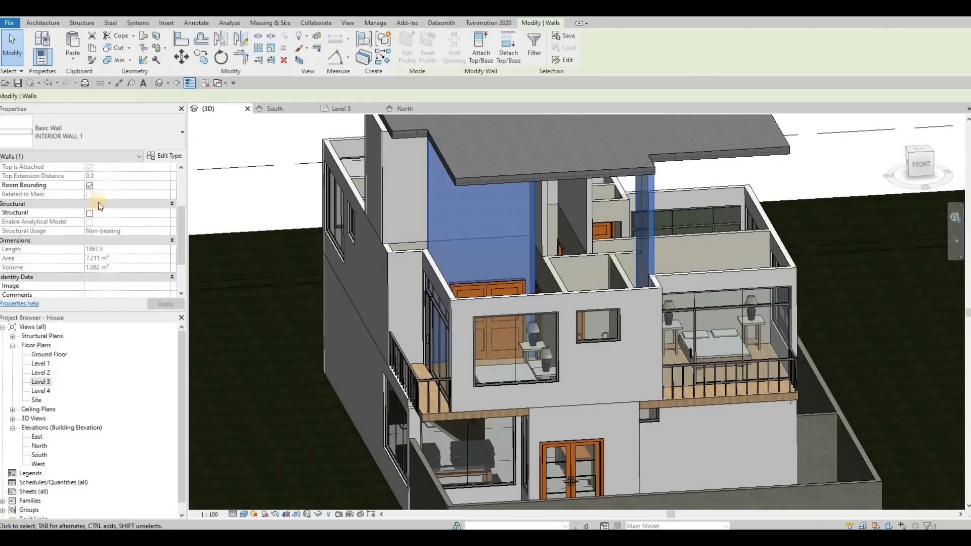
pyautogui.click(131, 135)
pyautogui.press('Escape')
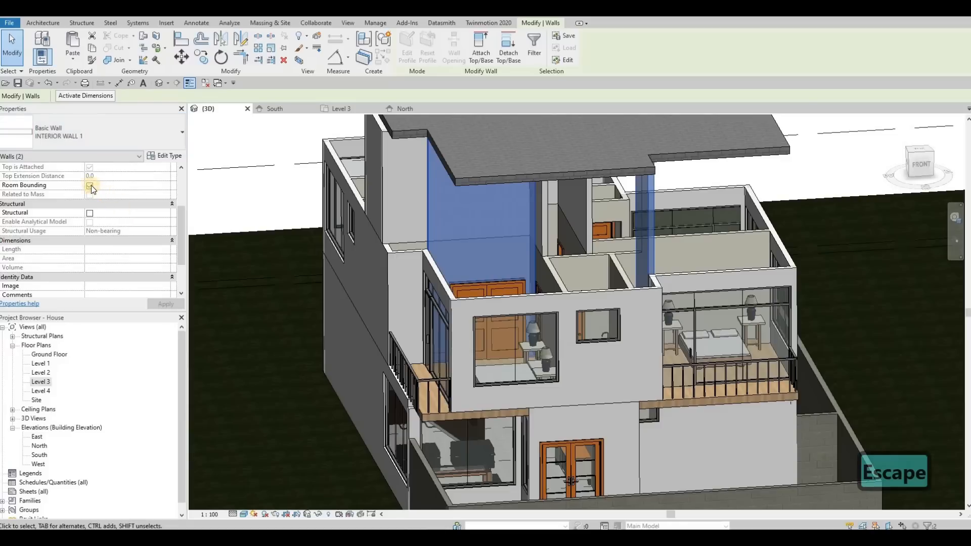
pyautogui.click(172, 306)
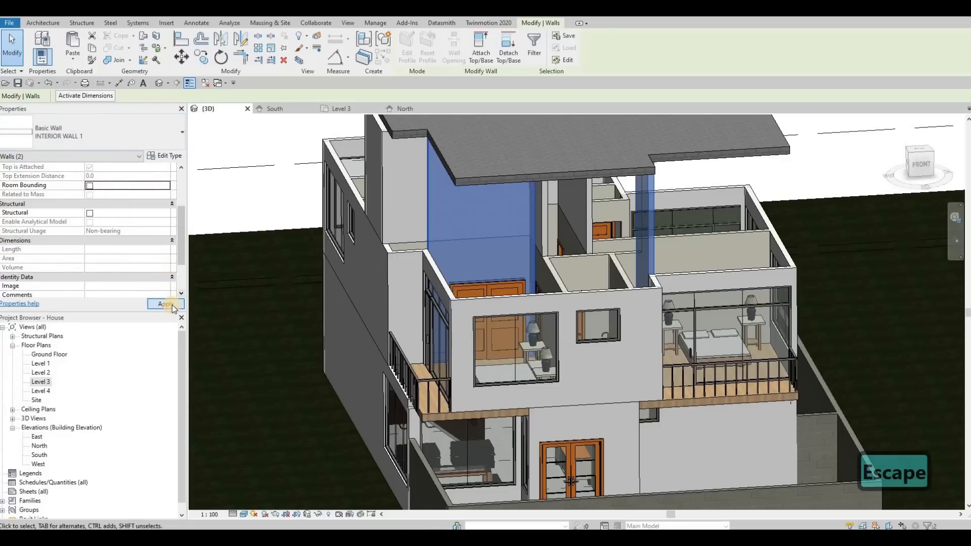
pyautogui.press('Escape')
# Step: Review the constraints of the two interior walls that extend up to the roof
pyautogui.click(444, 201)
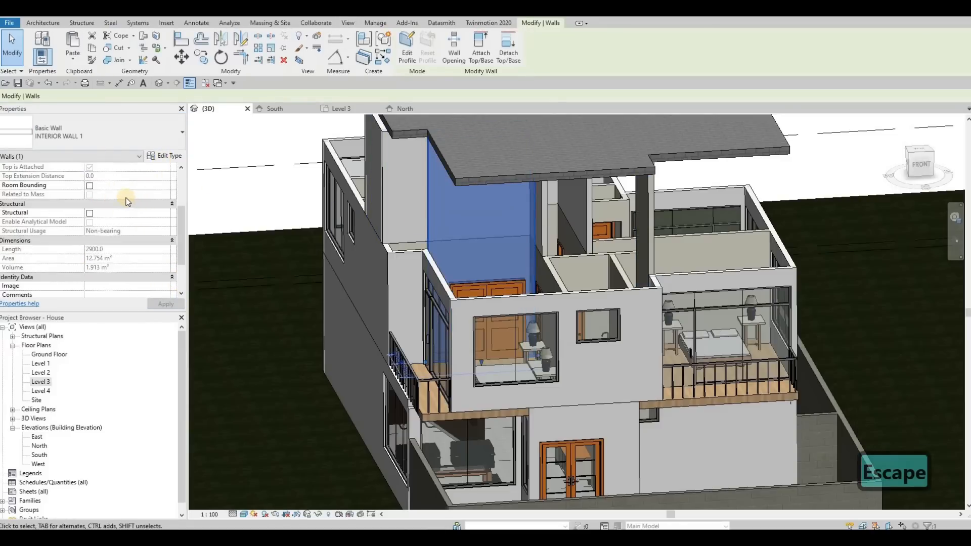
pyautogui.scroll(3, 126, 201)
pyautogui.press('Escape')
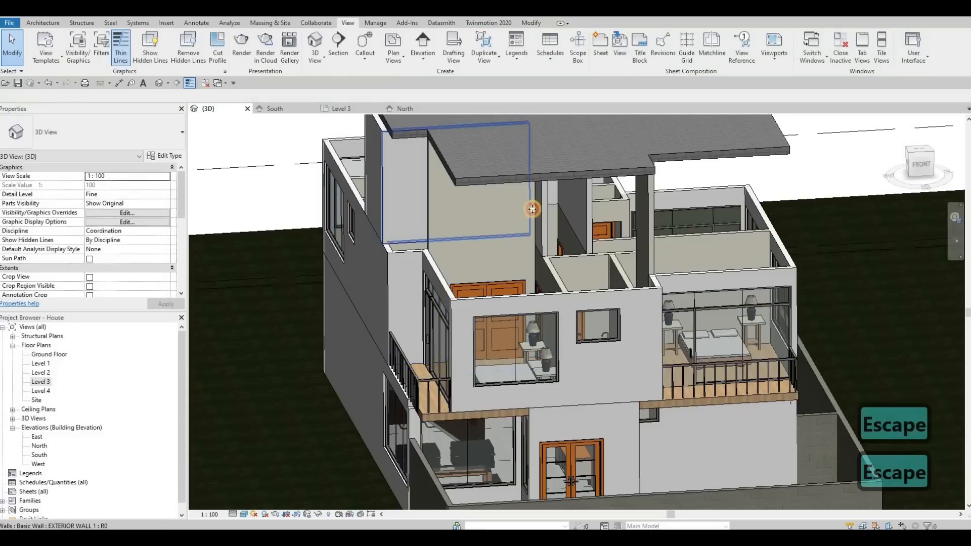
pyautogui.click(642, 209)
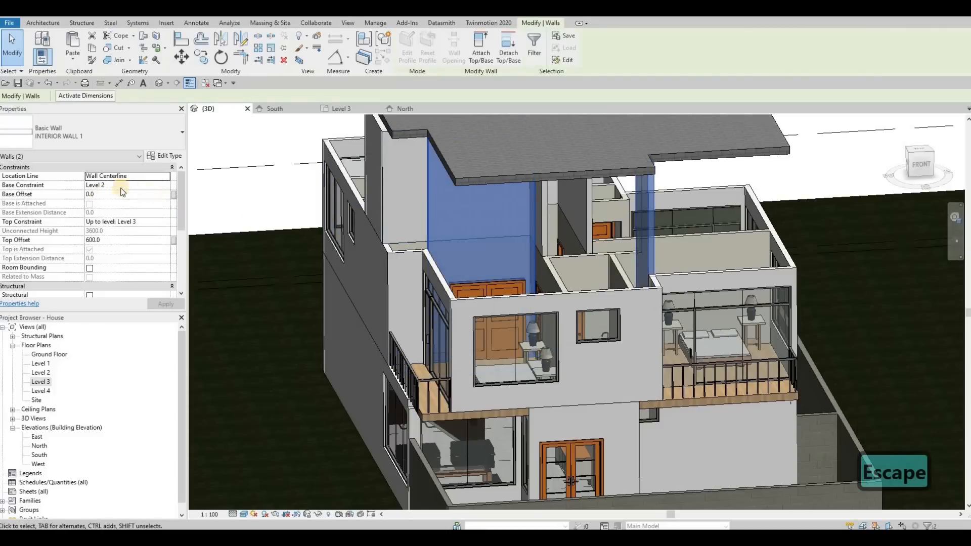
pyautogui.press('Escape')
pyautogui.press('Escape')
pyautogui.keyDown('ctrl'); pyautogui.click(637, 214); pyautogui.keyUp('ctrl')
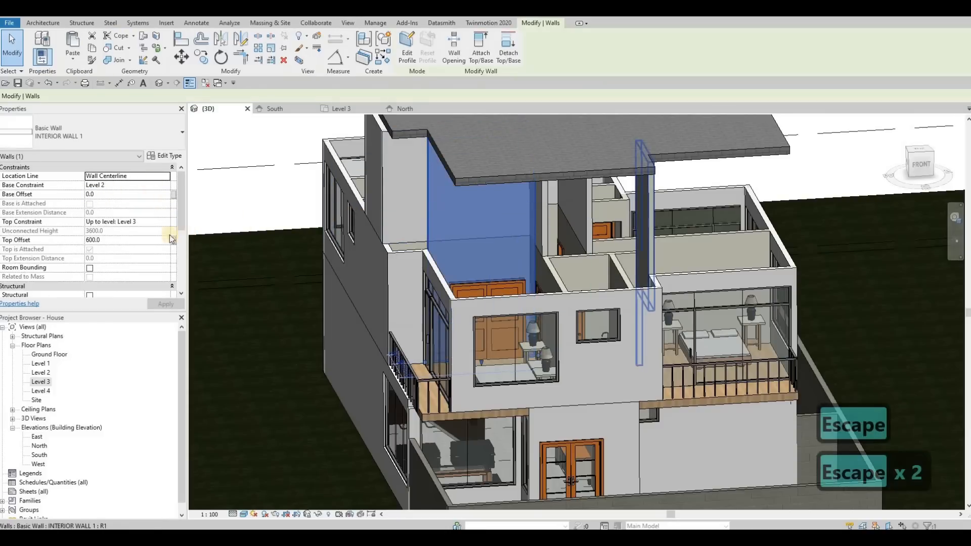
pyautogui.scroll(-4, 112, 234)
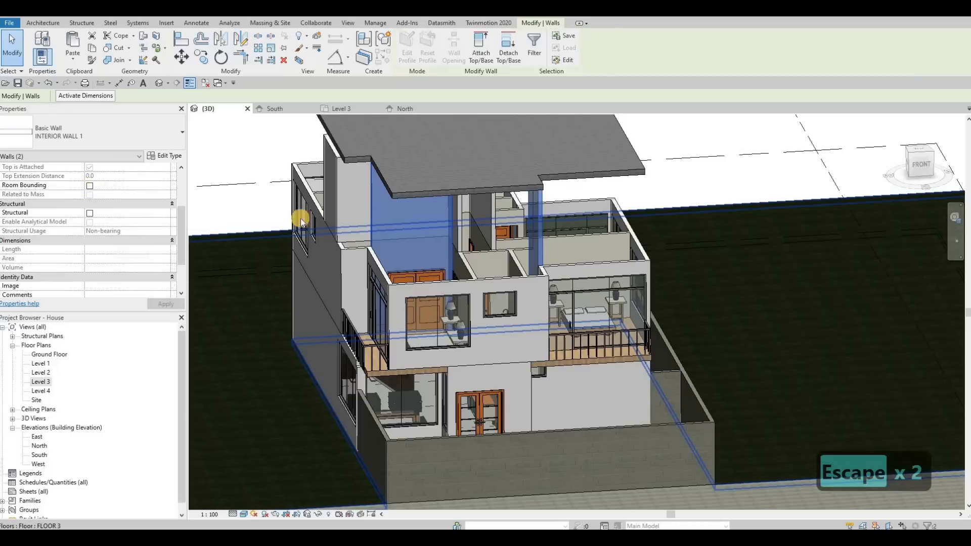
# Step: Set the Top Offset of the two INTERIOR WALL 1 walls reaching the roof to 0, with Top Constraint Up to level: Level 3
pyautogui.press('Escape')
pyautogui.press('Escape')
pyautogui.moveTo(422, 251); pyautogui.dragTo(437, 274, button='middle')
pyautogui.click(439, 268)
pyautogui.keyDown('ctrl'); pyautogui.click(550, 249); pyautogui.keyUp('ctrl')
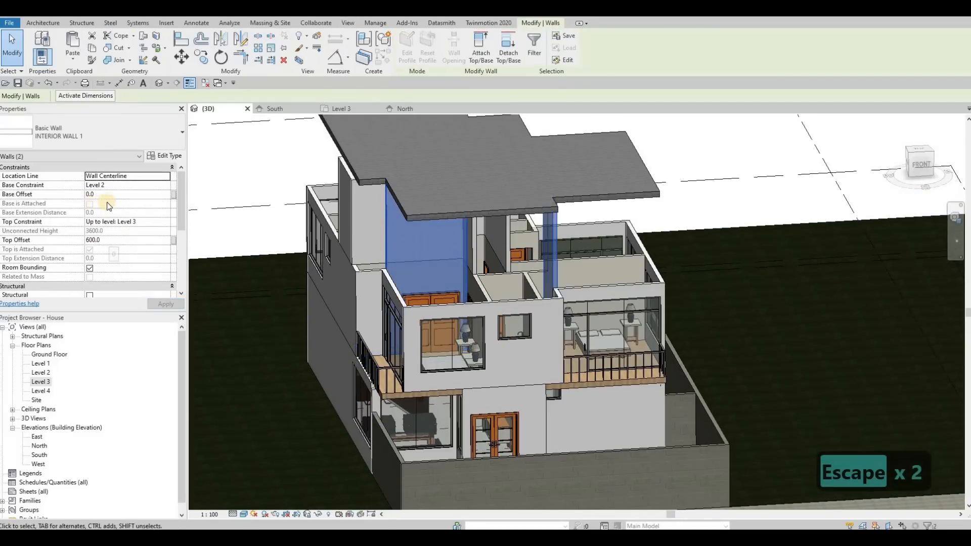
pyautogui.click(124, 242)
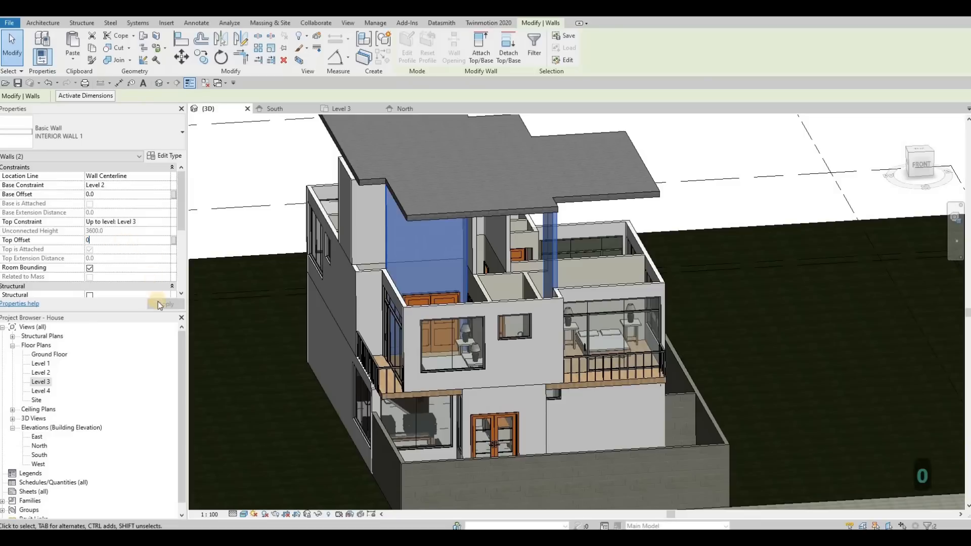
pyautogui.write('0')
pyautogui.click(159, 304)
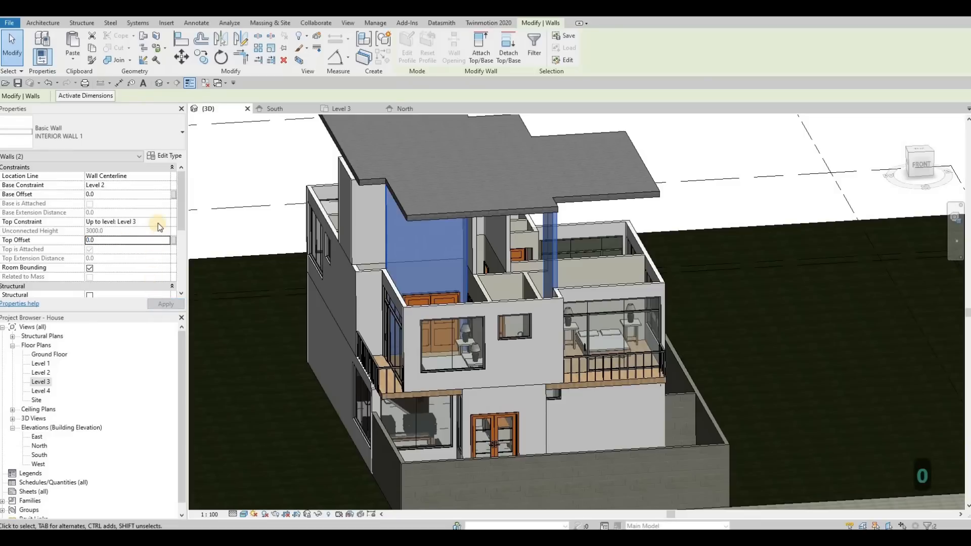
pyautogui.click(168, 223)
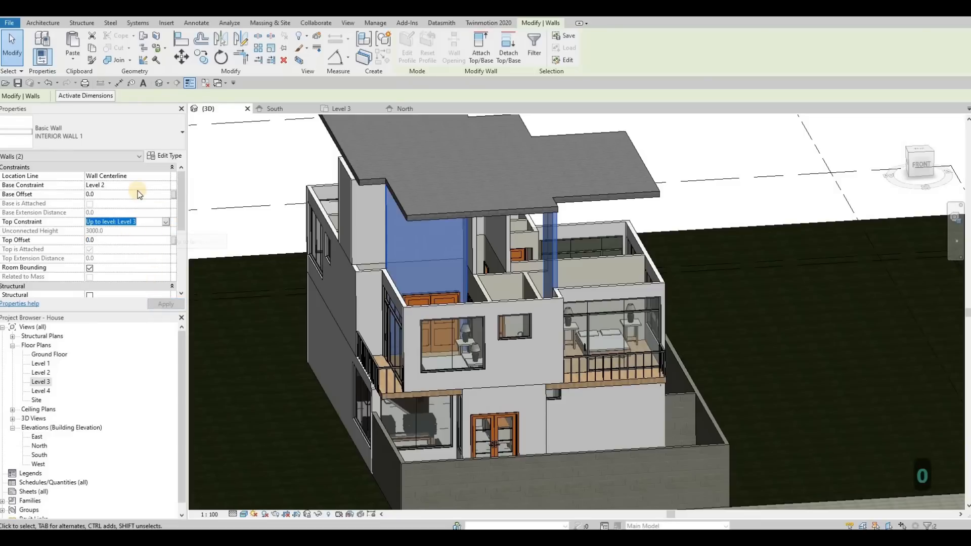
pyautogui.click(168, 221)
pyautogui.click(166, 305)
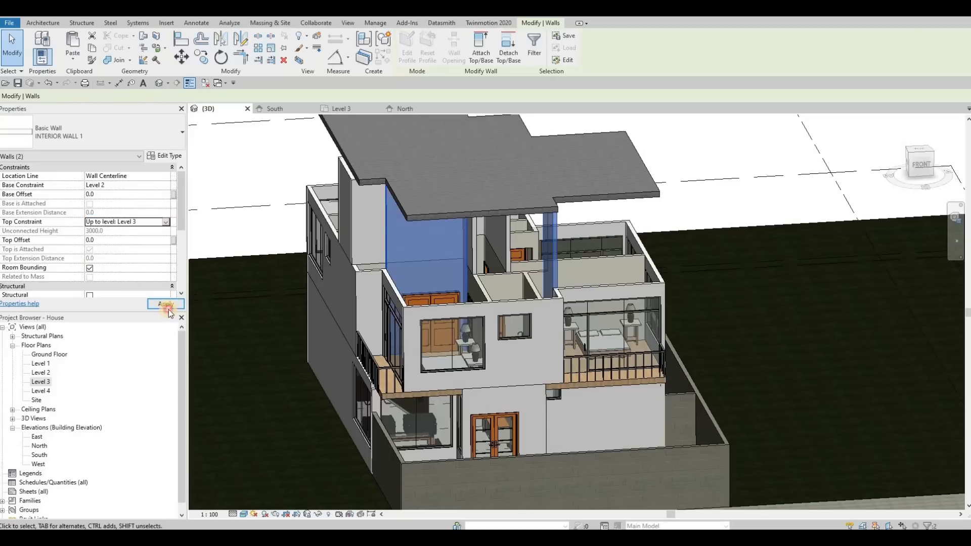
pyautogui.press('Escape')
pyautogui.press('Escape')
# Step: Try to detach the two tall interior walls from the roof one at a time
pyautogui.click(403, 258)
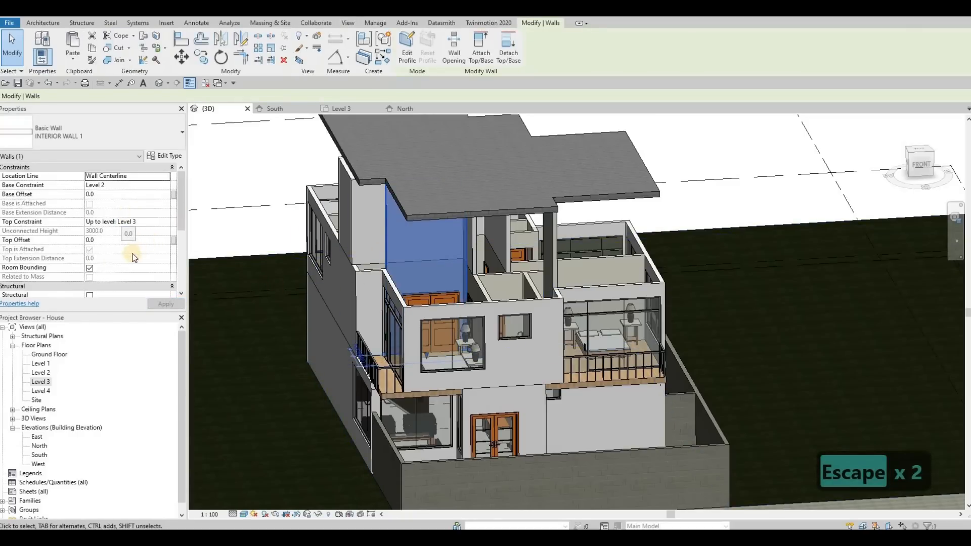
pyautogui.scroll(-5, 132, 259)
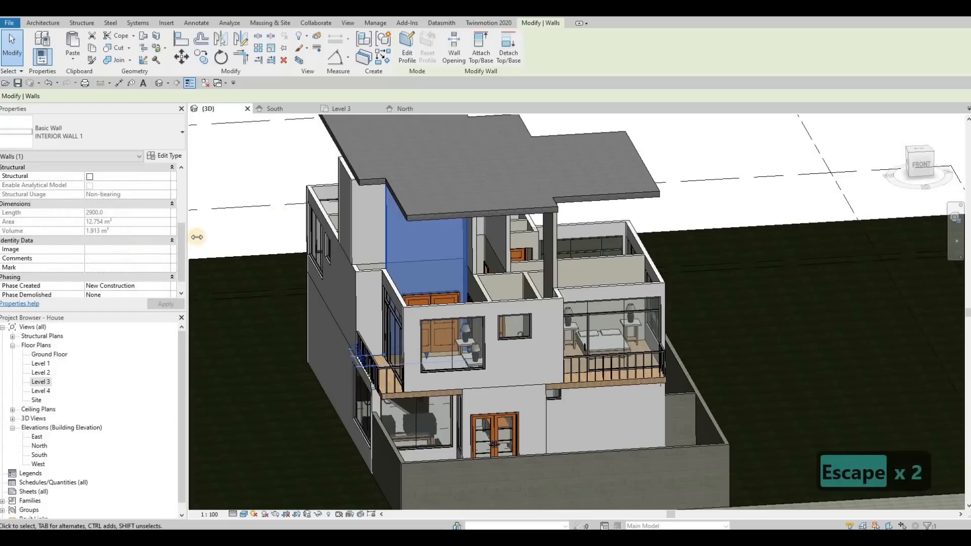
pyautogui.click(396, 204)
pyautogui.click(396, 204)
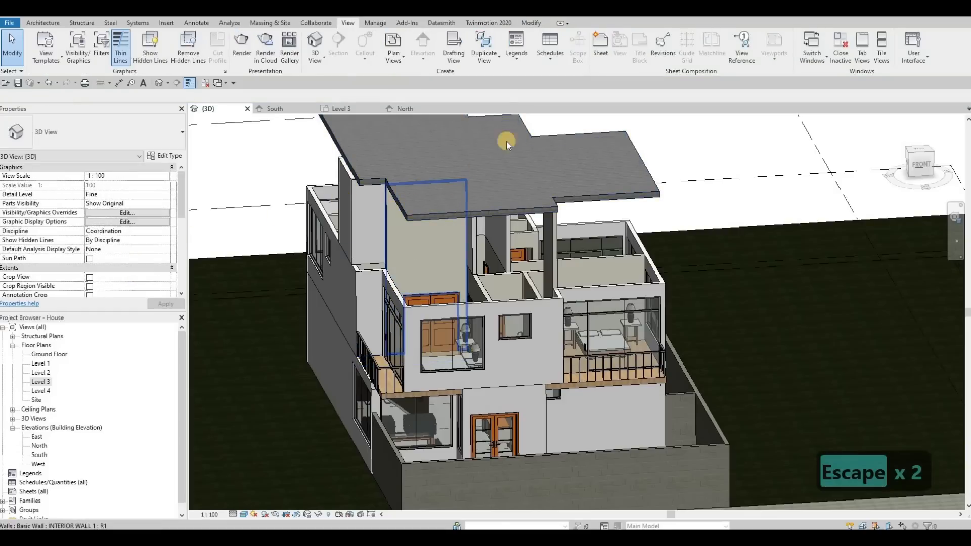
pyautogui.click(499, 57)
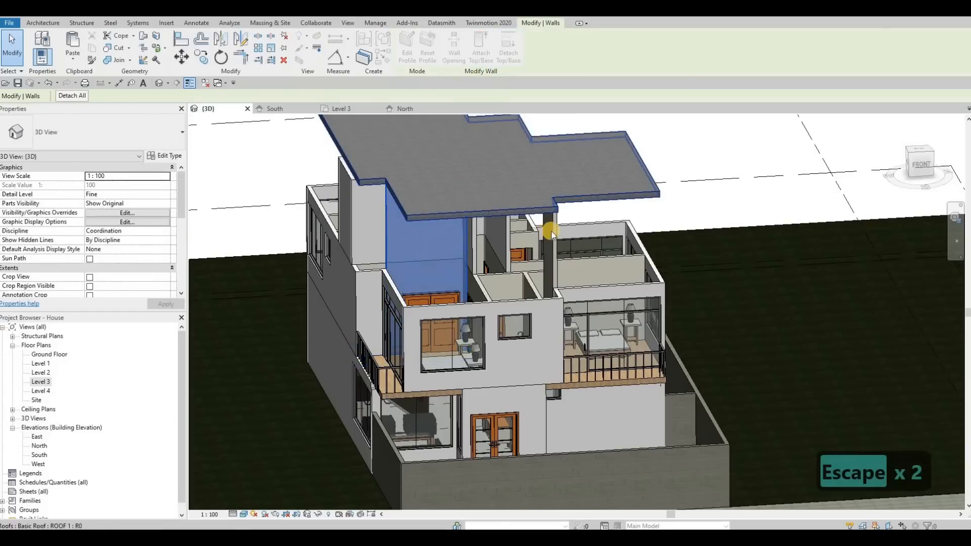
pyautogui.press('Escape')
pyautogui.press('Escape')
pyautogui.click(553, 239)
pyautogui.click(508, 57)
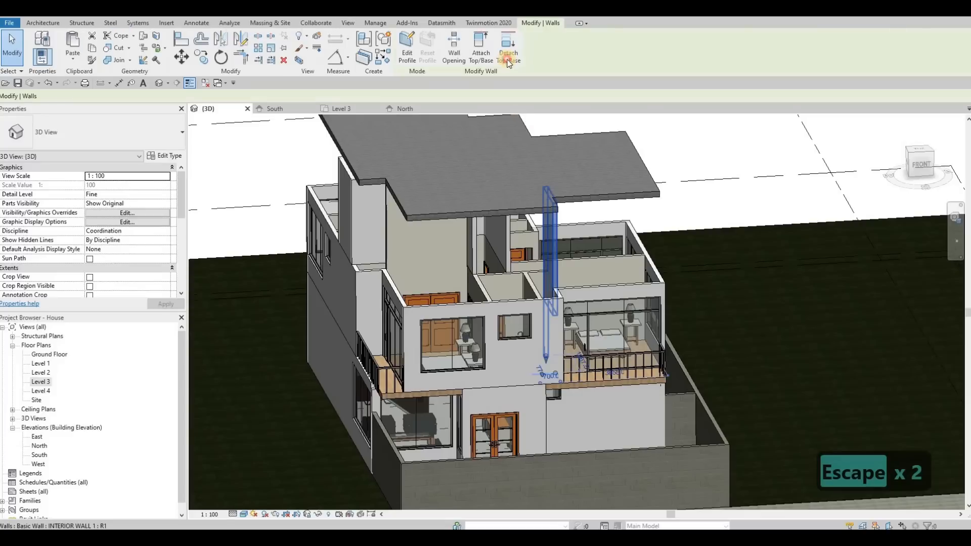
pyautogui.press('Escape')
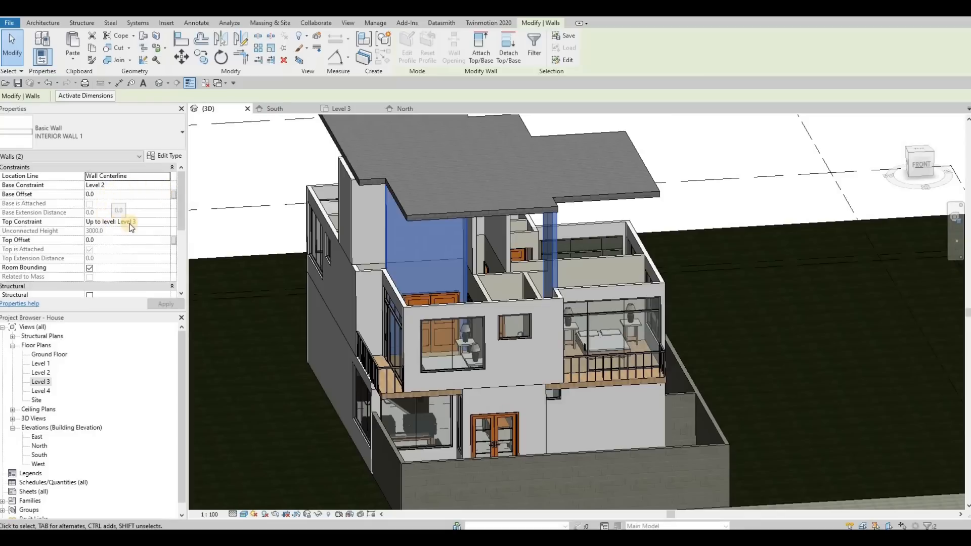
# Step: Detach the tops of both INTERIOR WALL 1 walls from the roof, one wall after the other
pyautogui.press('Escape')
pyautogui.click(414, 232)
pyautogui.click(509, 60)
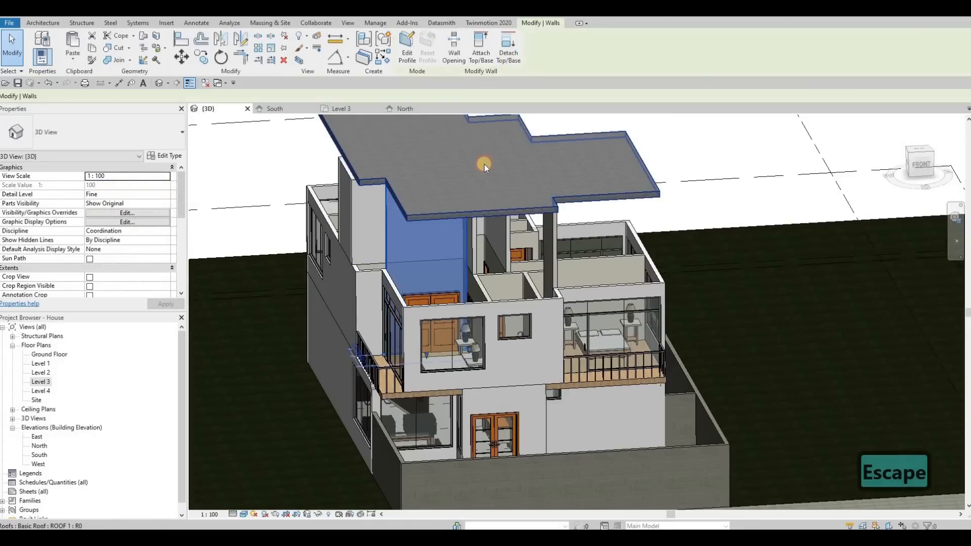
pyautogui.click(557, 229)
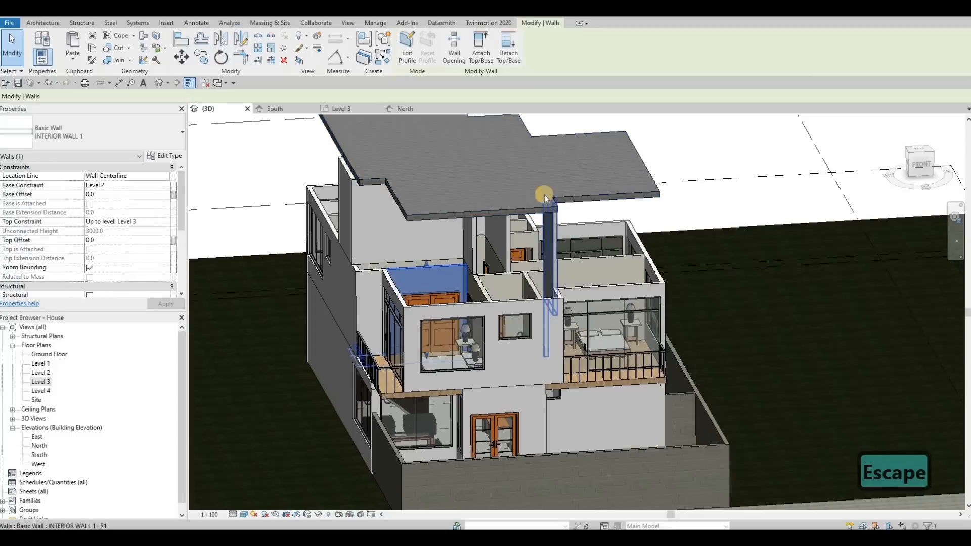
pyautogui.click(512, 60)
pyautogui.click(511, 177)
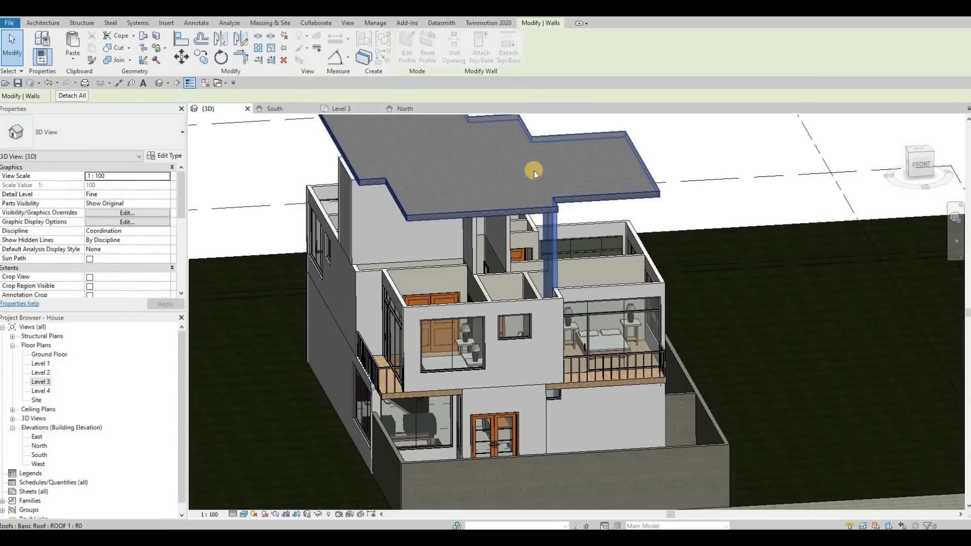
pyautogui.press('Escape')
# Step: Try to detach the two Level 3 corridor walls from the roof
pyautogui.keyDown('shift'); pyautogui.moveTo(533, 146); pyautogui.dragTo(475, 85, button='middle'); pyautogui.keyUp('shift')
pyautogui.keyDown('shift'); pyautogui.moveTo(433, 170); pyautogui.dragTo(490, 88, button='middle'); pyautogui.keyUp('shift')
pyautogui.press('Escape')
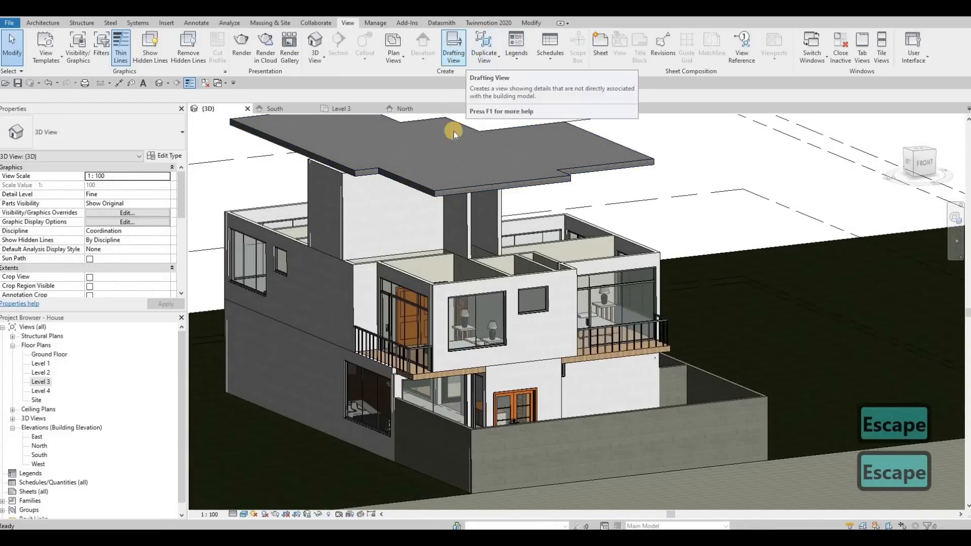
pyautogui.click(490, 141)
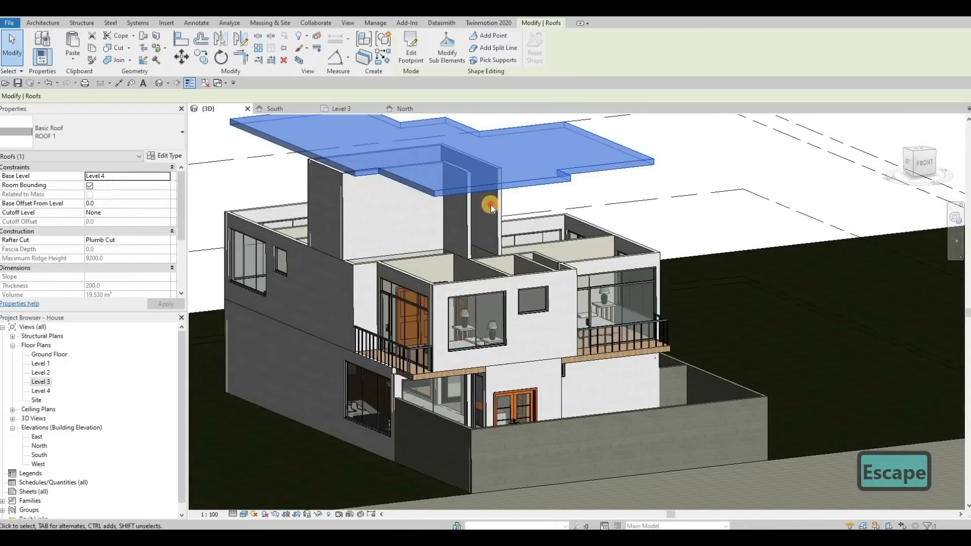
pyautogui.press('Escape')
pyautogui.click(485, 163)
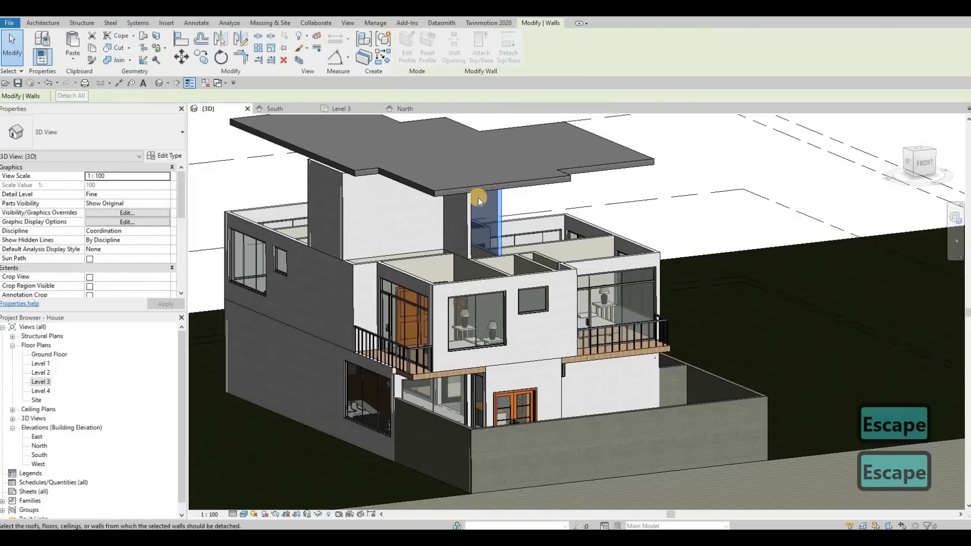
pyautogui.press('Escape')
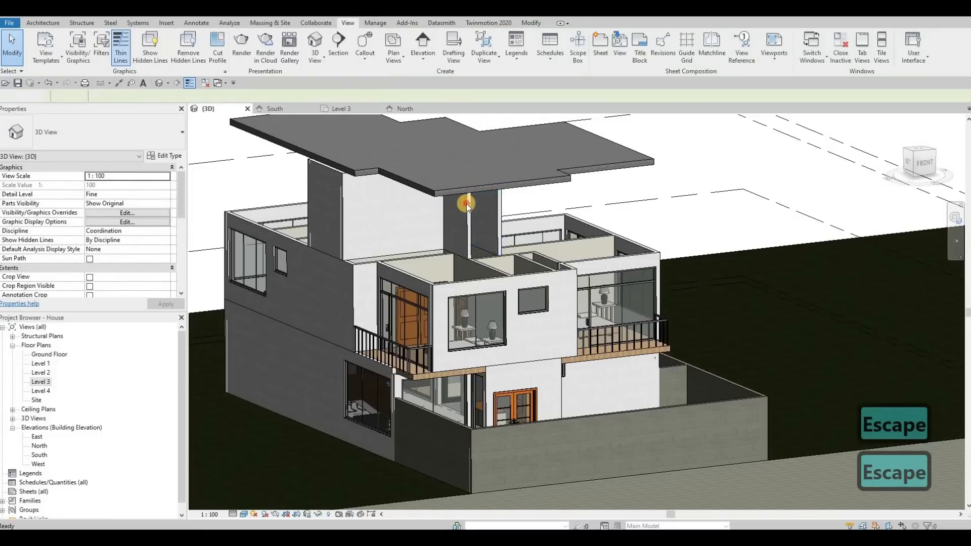
pyautogui.press('Escape')
pyautogui.click(460, 212)
pyautogui.click(516, 184)
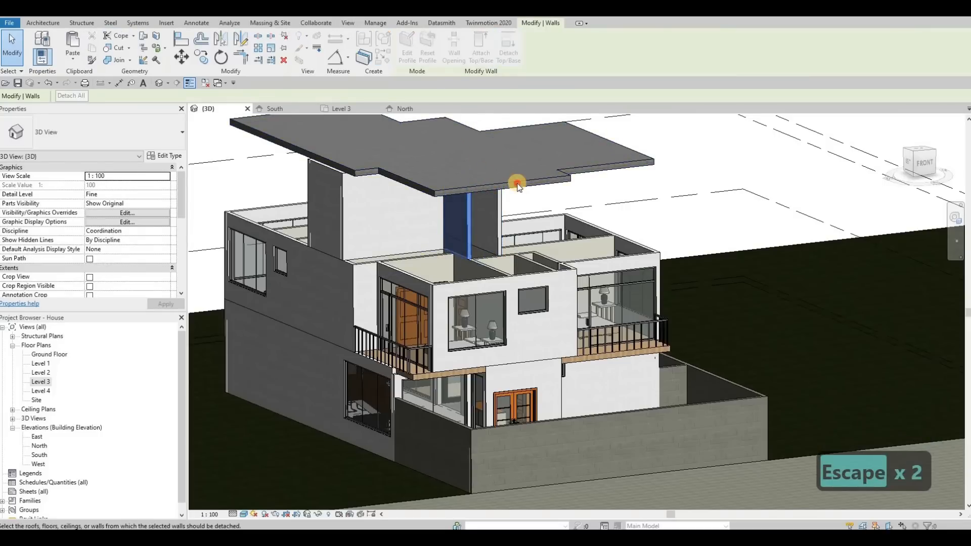
# Step: Try to detach the outer EXTERIOR WALL 1 beside the stair from the roof
pyautogui.keyDown('shift'); pyautogui.moveTo(359, 191); pyautogui.dragTo(453, 198, button='middle'); pyautogui.keyUp('shift')
pyautogui.click(444, 235)
pyautogui.press('Escape')
pyautogui.click(451, 194)
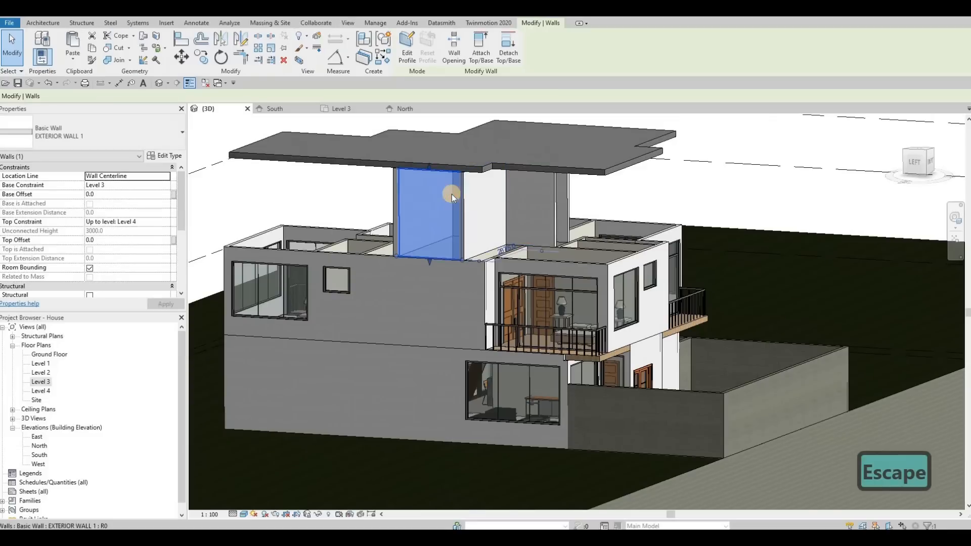
pyautogui.click(508, 51)
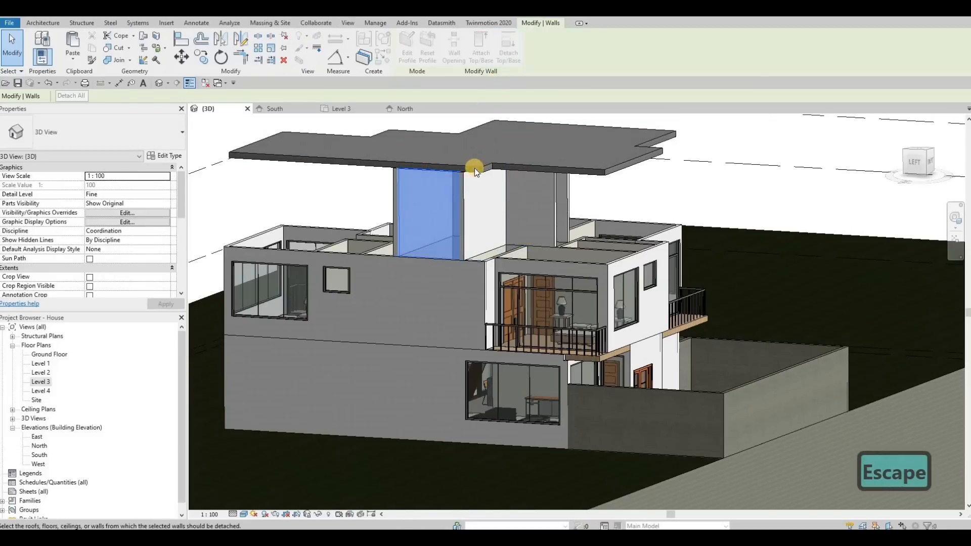
pyautogui.press('Escape')
pyautogui.keyDown('shift'); pyautogui.moveTo(461, 206); pyautogui.dragTo(495, 243, button='middle'); pyautogui.keyUp('shift')
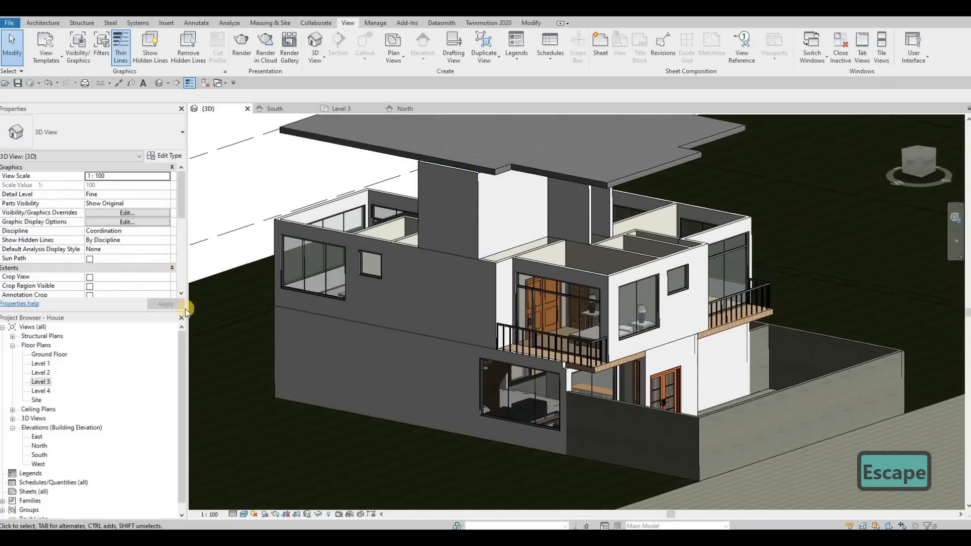
# Step: In the Level 3 plan, draw an EXTERIOR WALL 1 from the inner corridor wall west to the outer grid line, over the bedroom partition
pyautogui.doubleClick(40, 382)
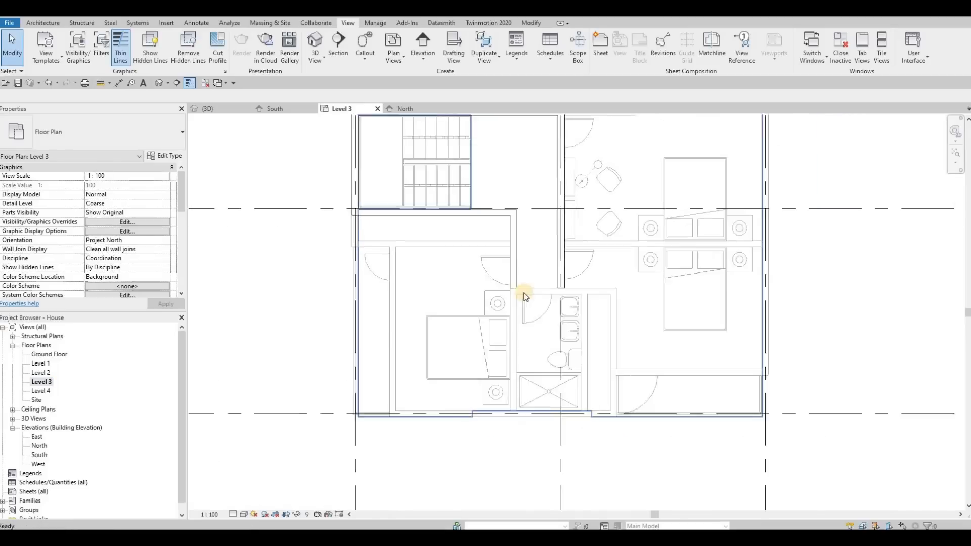
pyautogui.scroll(-2, 525, 297)
pyautogui.press('Escape')
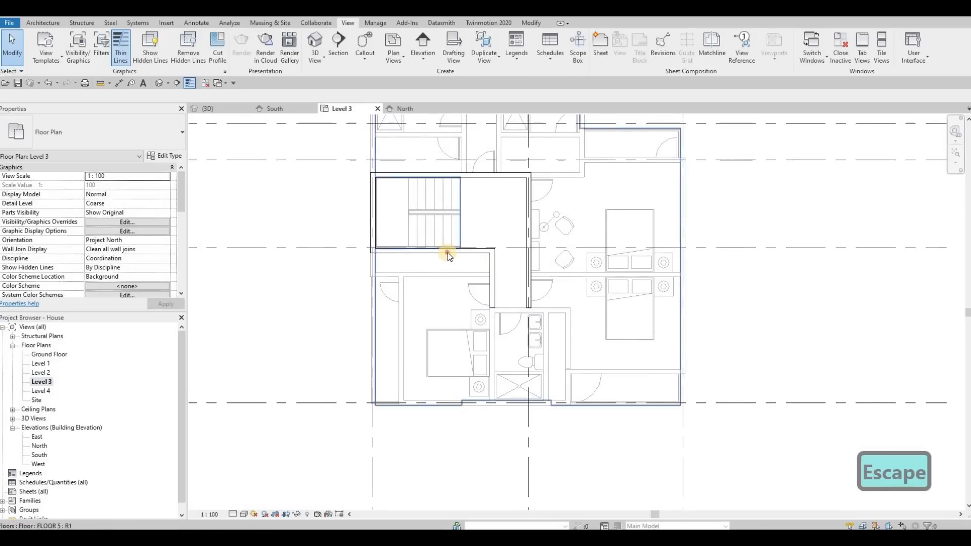
pyautogui.click(463, 268)
pyautogui.press('c')
pyautogui.press('s')
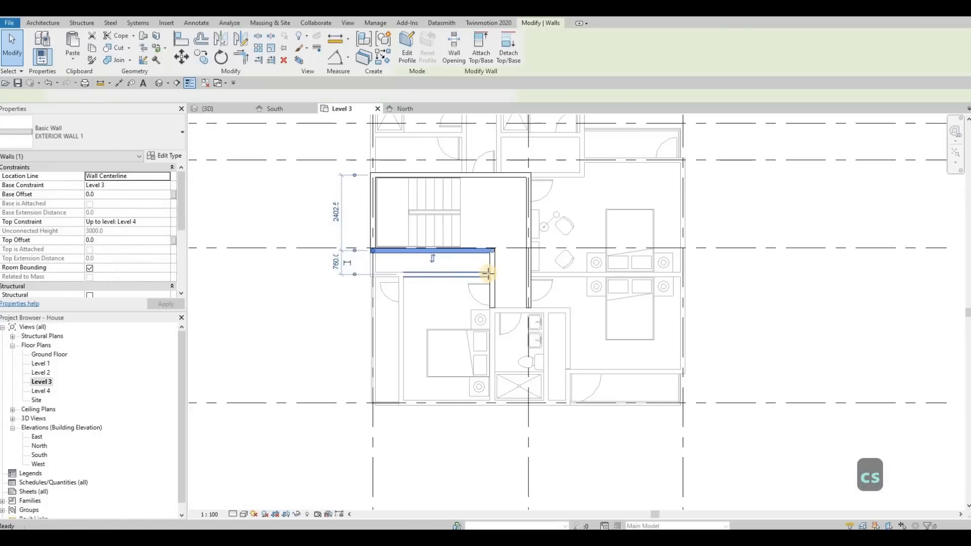
pyautogui.scroll(2, 488, 273)
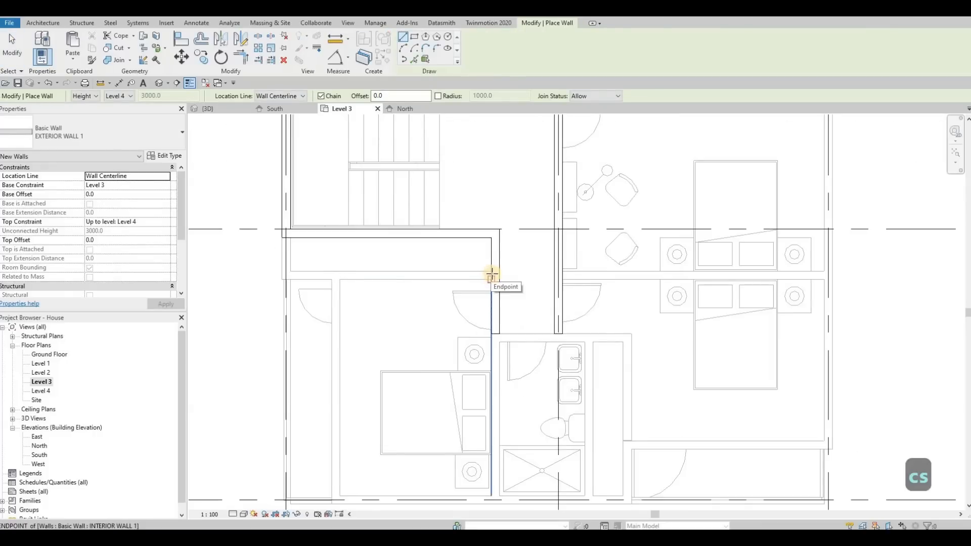
pyautogui.click(491, 277)
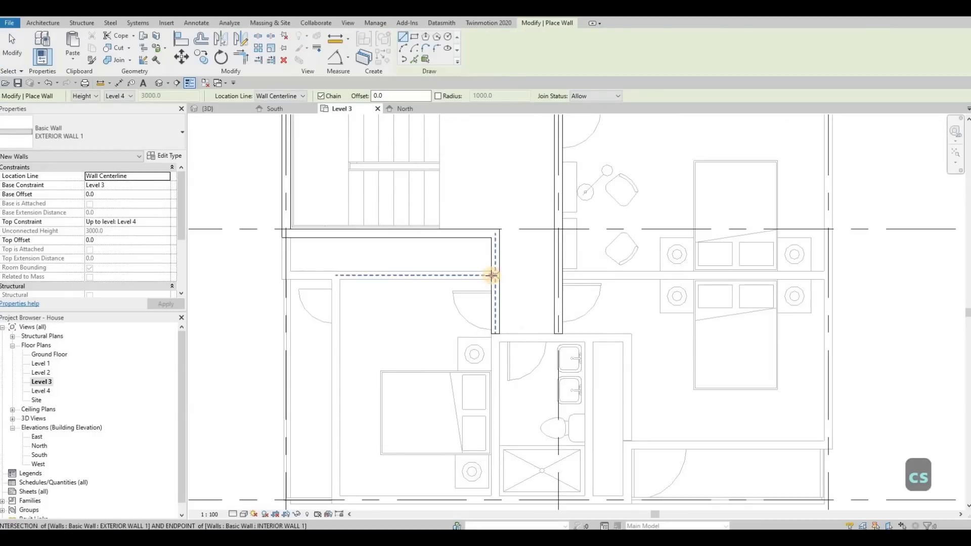
pyautogui.click(286, 276)
pyautogui.press('Escape')
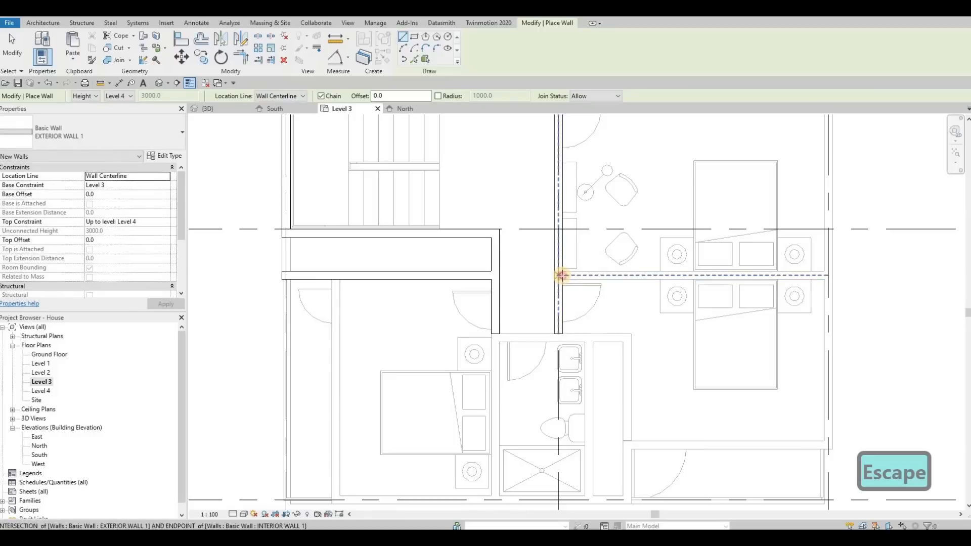
# Step: Draw an exterior wall about 4830 mm long from the corridor's east wall to the east grid line, between the two bedrooms
pyautogui.click(562, 276)
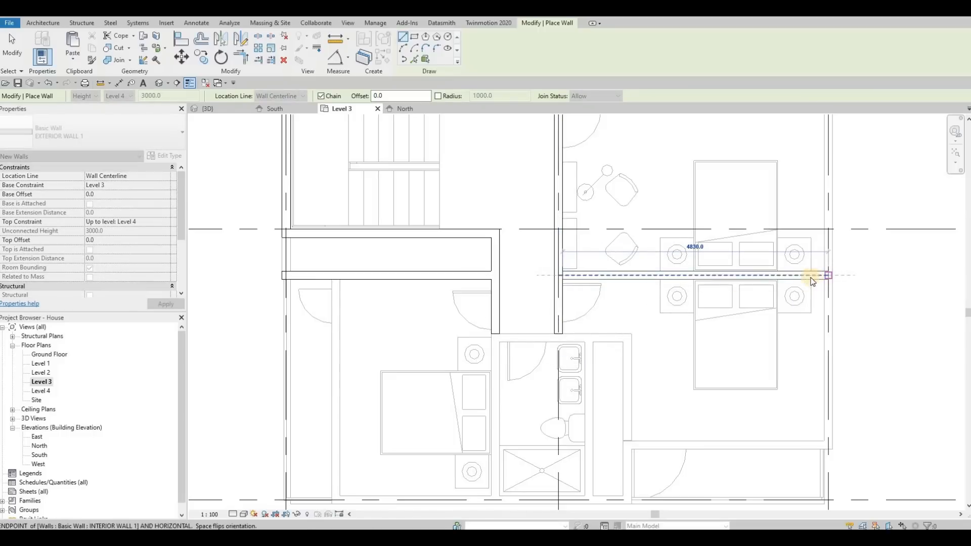
pyautogui.click(812, 281)
pyautogui.press('Escape')
pyautogui.scroll(-3, 774, 284)
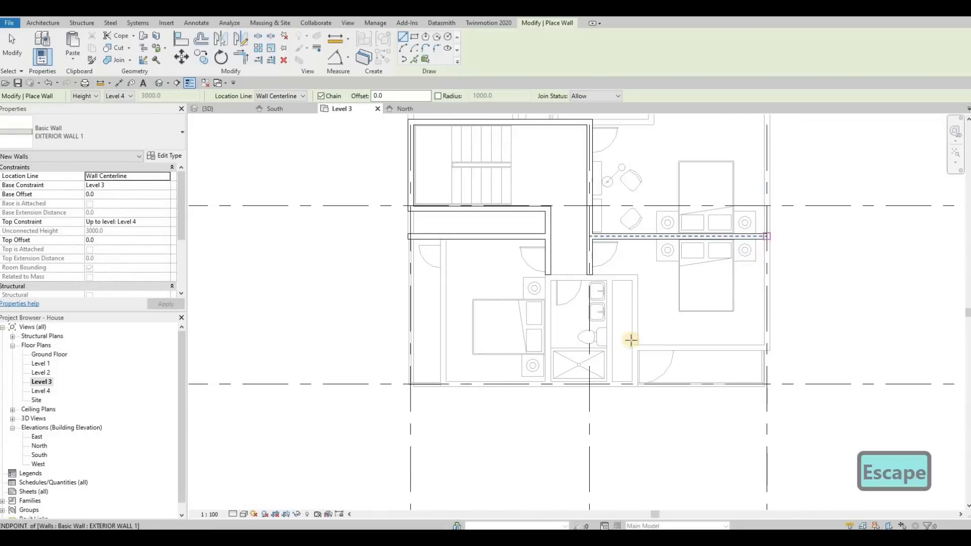
pyautogui.click(411, 349)
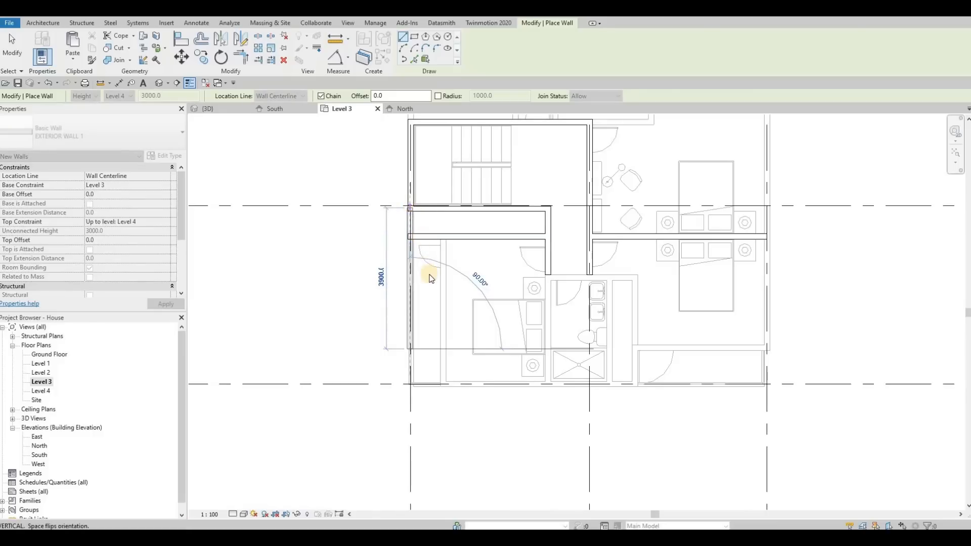
pyautogui.press('Escape')
pyautogui.press('Escape')
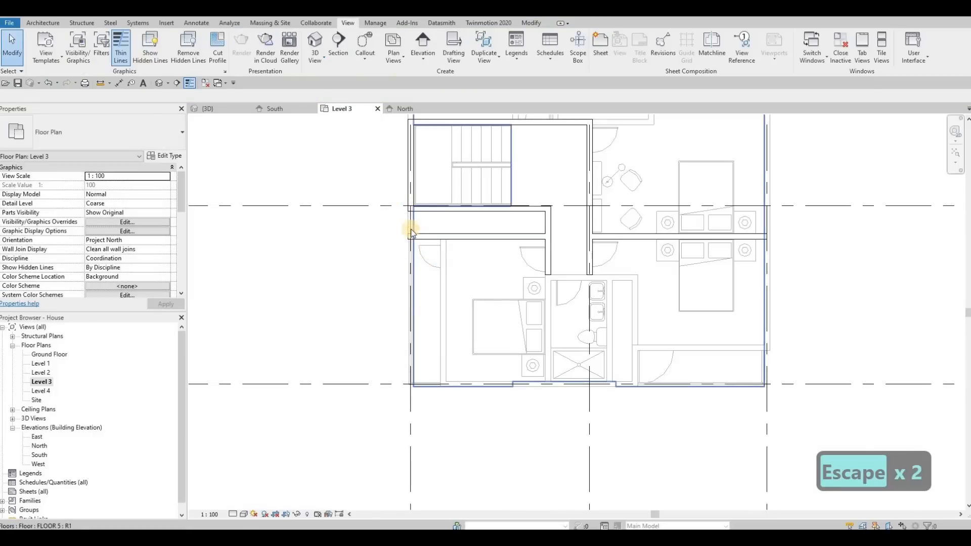
pyautogui.press('y')
pyautogui.press('t')
pyautogui.click(413, 210)
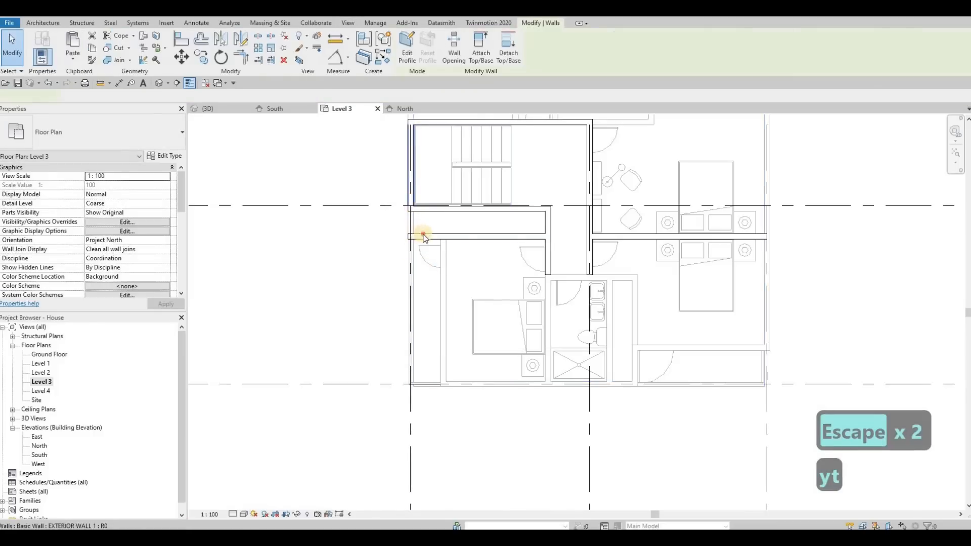
pyautogui.click(421, 236)
pyautogui.press('Escape')
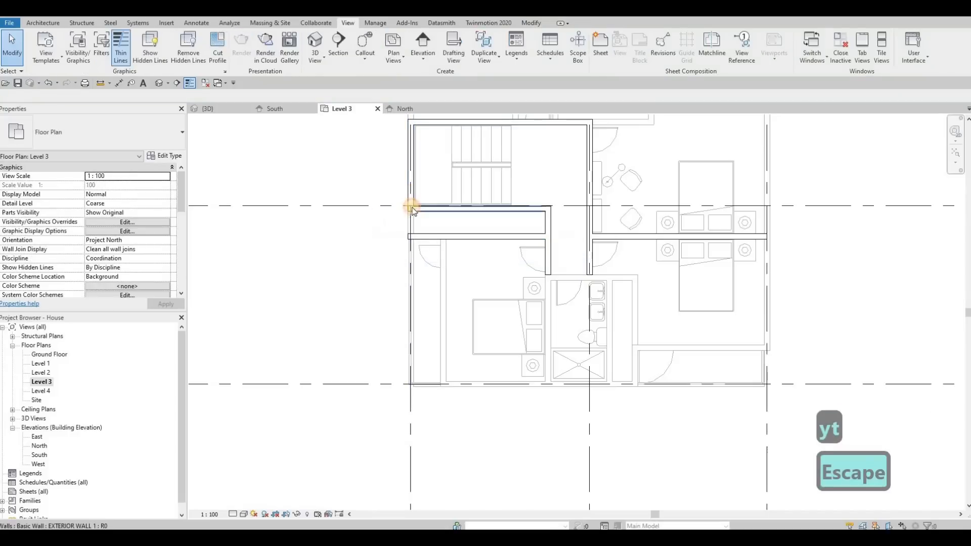
# Step: Extend the west EXTERIOR WALL 1 beside the stair south past the bedroom partition, to a length of about 6300 mm
pyautogui.moveTo(411, 206); pyautogui.dragTo(415, 351)
pyautogui.click(409, 342)
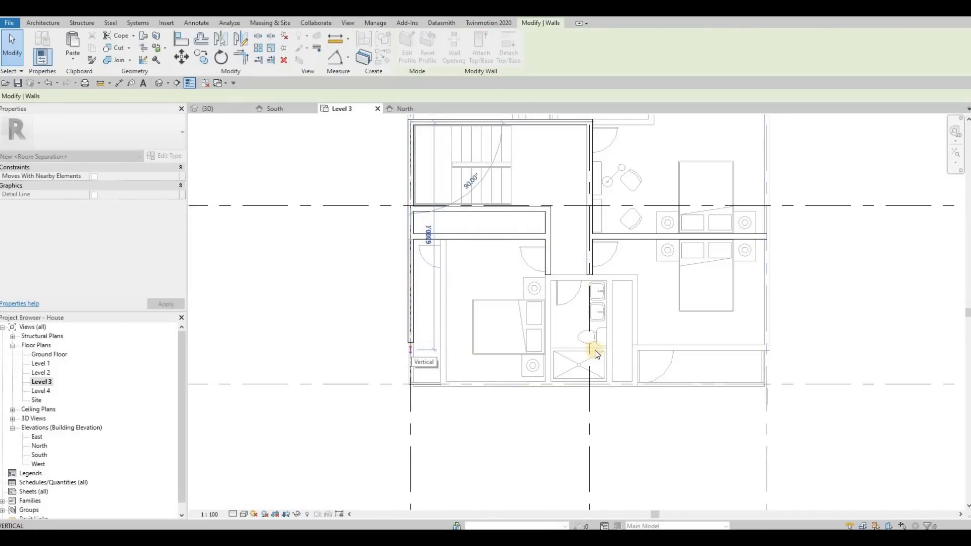
pyautogui.press('Escape')
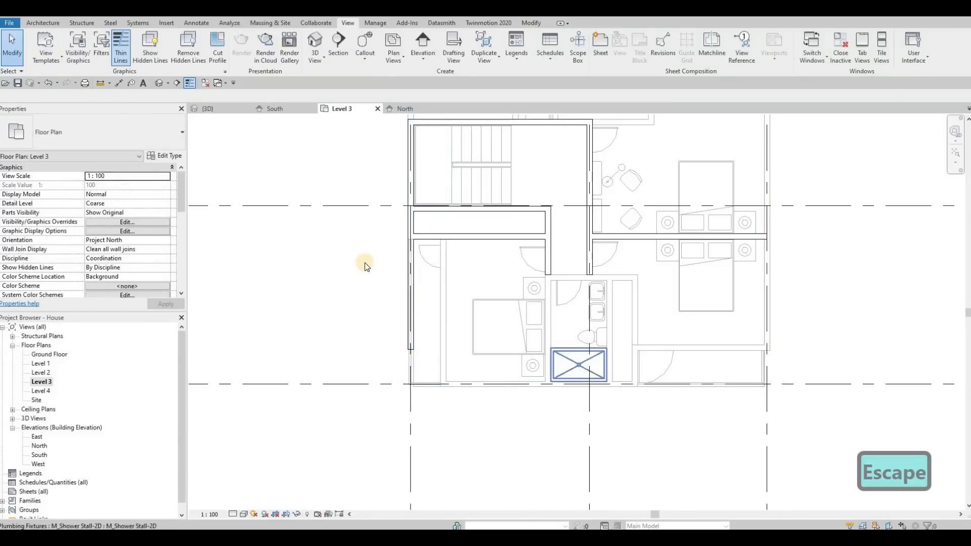
# Step: Draw a matching EXTERIOR WALL 1 about 3620 mm long from the west wall's south end east across the bedroom
pyautogui.click(448, 280)
pyautogui.press('c')
pyautogui.press('s')
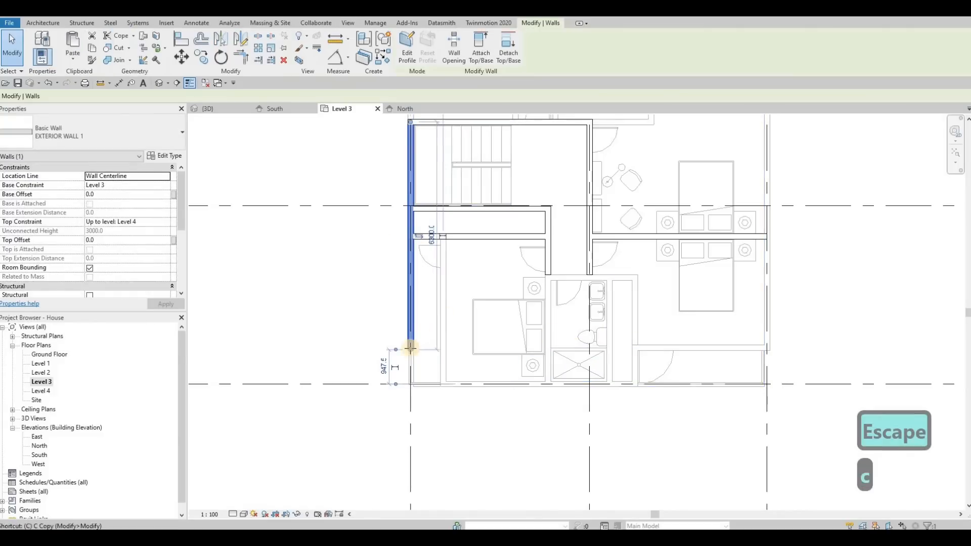
pyautogui.press('Escape')
pyautogui.press('Escape')
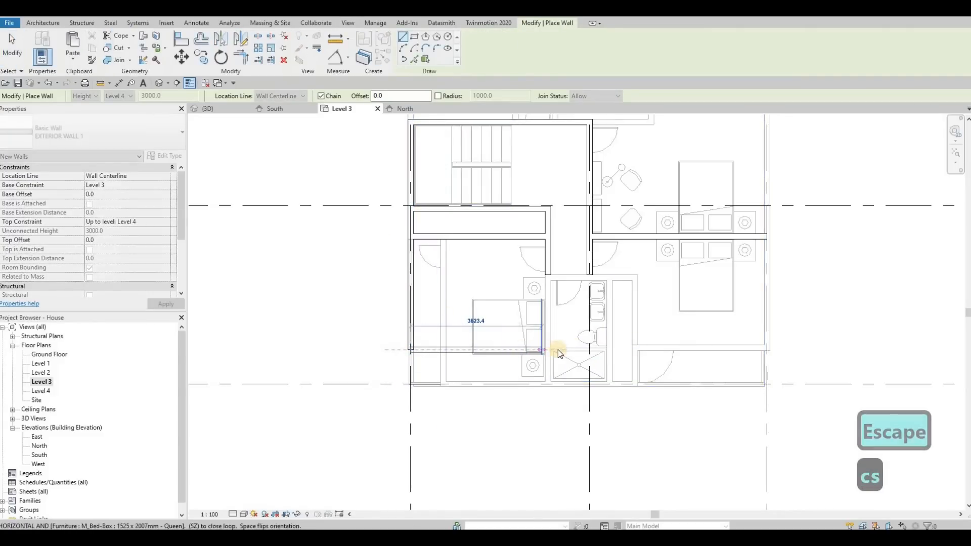
# Step: Try to align the lower-level balcony wall with the inner face of the new bedroom south wall, and undo it
pyautogui.press('a')
pyautogui.press('l')
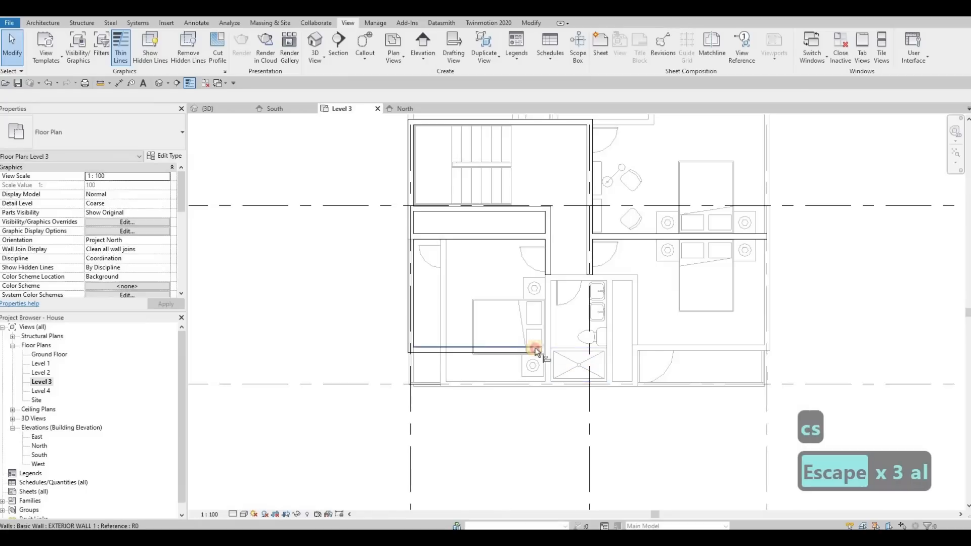
pyautogui.click(532, 347)
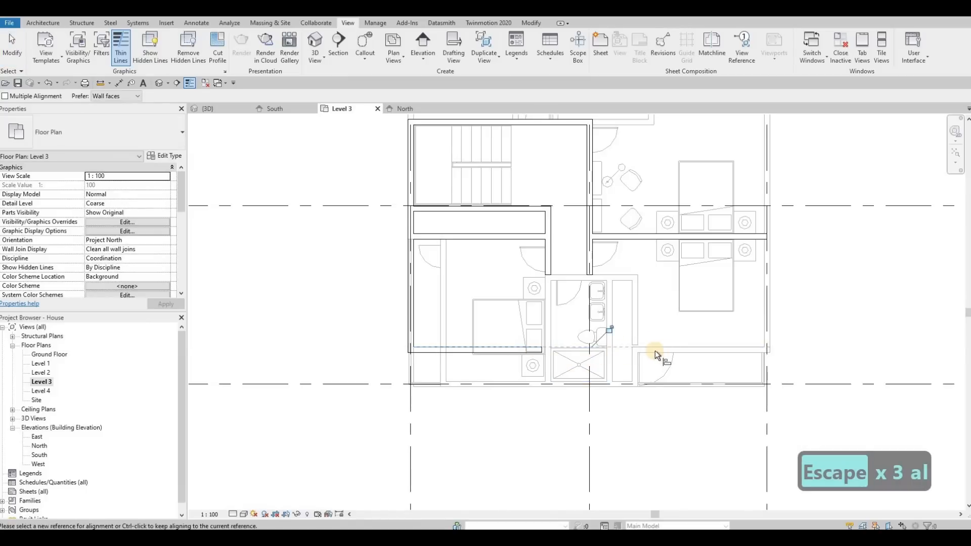
pyautogui.press('Escape')
pyautogui.hotkey('ctrl', 'z')
pyautogui.press('Escape')
pyautogui.press('Escape')
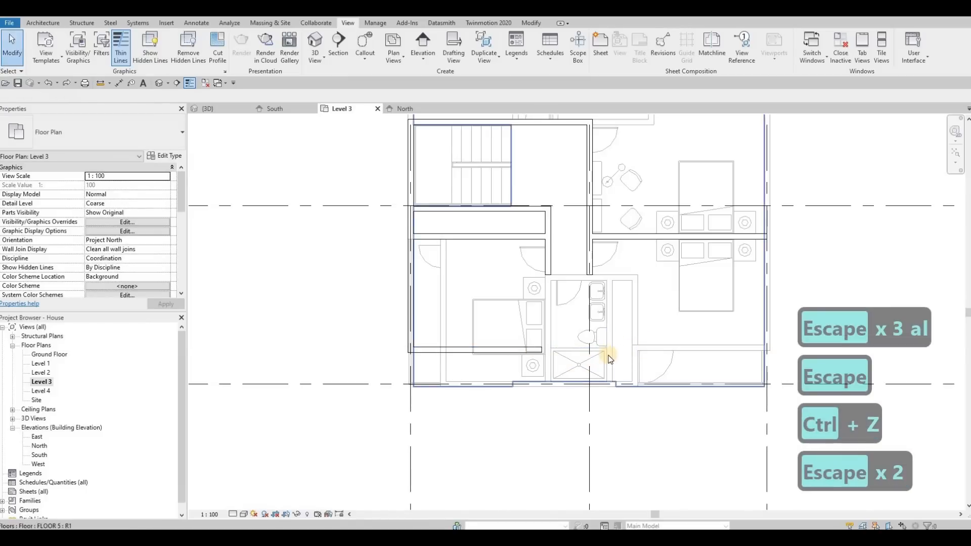
# Step: Align the new west bedroom south wall with the lower-level exterior wall along the east bedroom's balcony
pyautogui.press('a')
pyautogui.press('l')
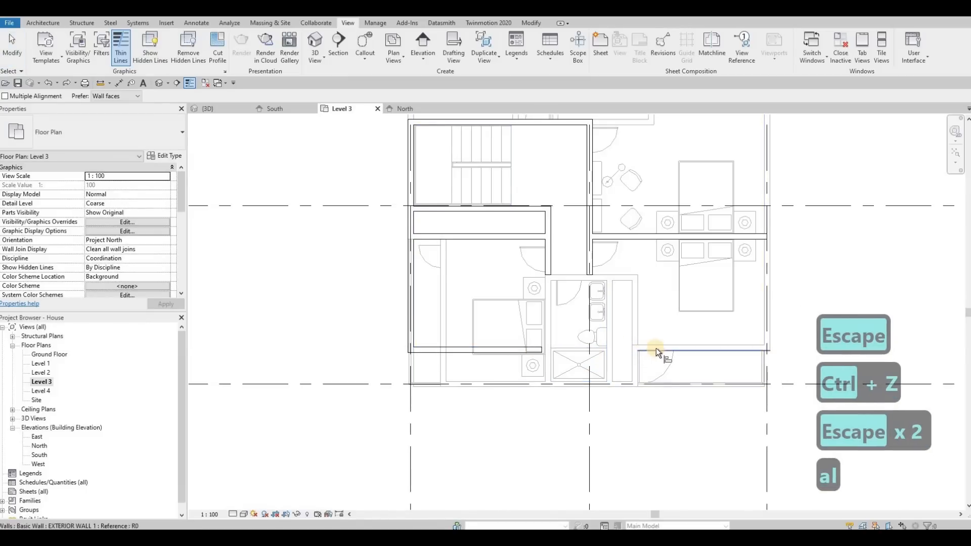
pyautogui.click(660, 349)
pyautogui.scroll(3, 656, 351)
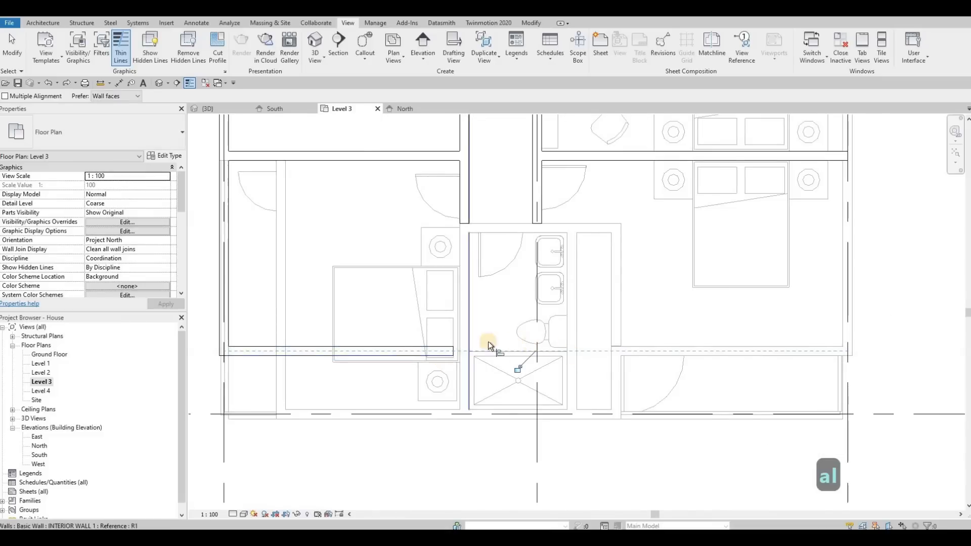
pyautogui.scroll(-3, 487, 341)
pyautogui.press('Escape')
pyautogui.scroll(-2, 549, 339)
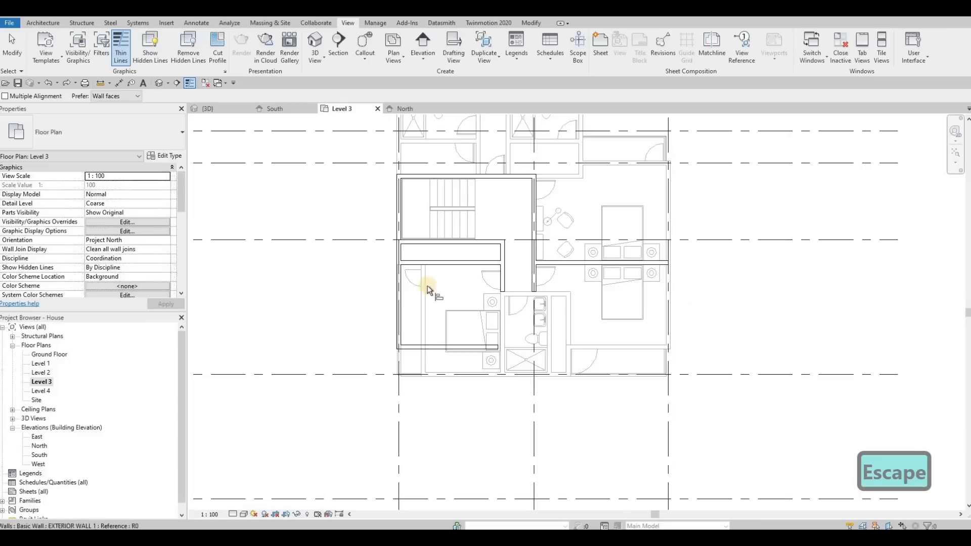
pyautogui.click(617, 304)
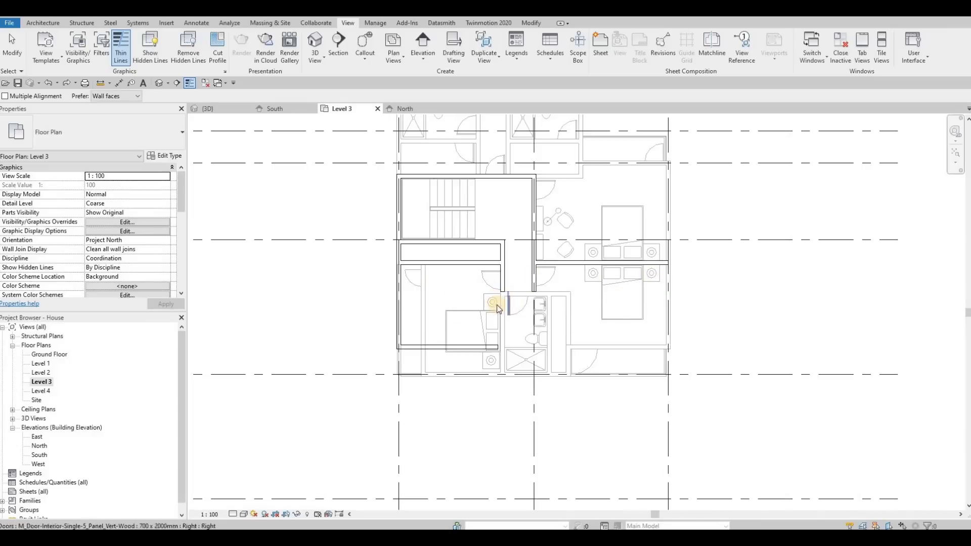
pyautogui.press('Escape')
pyautogui.press('Escape')
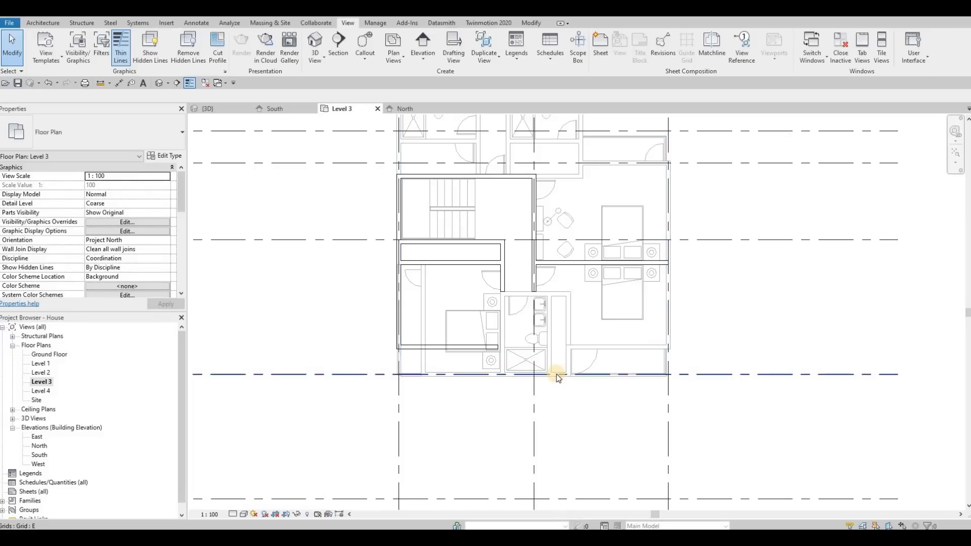
# Step: Move the exterior wall between the two east bedrooms north to the grid line, level with the stair hall's south wall
pyautogui.press('Escape')
pyautogui.click(556, 259)
pyautogui.scroll(3, 556, 260)
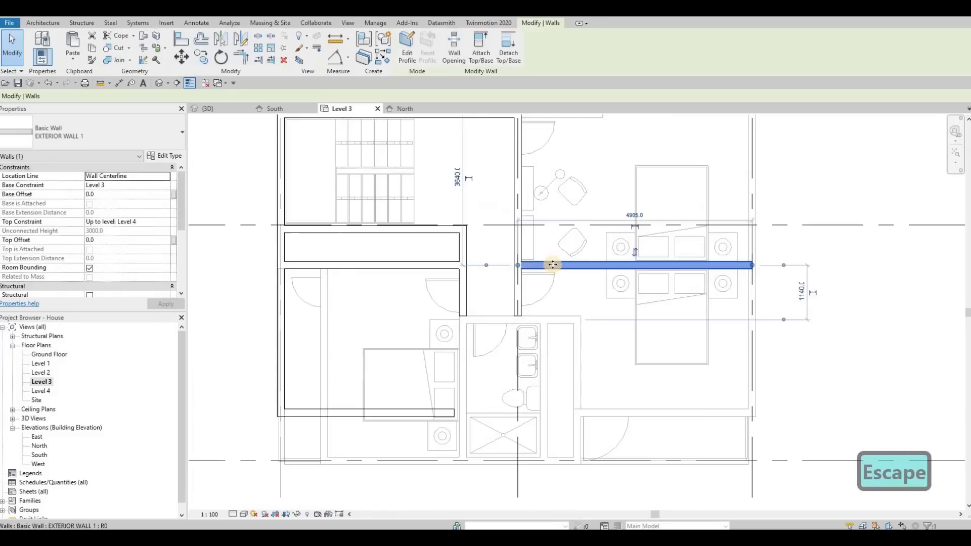
pyautogui.moveTo(562, 231); pyautogui.dragTo(563, 231)
pyautogui.press('Escape')
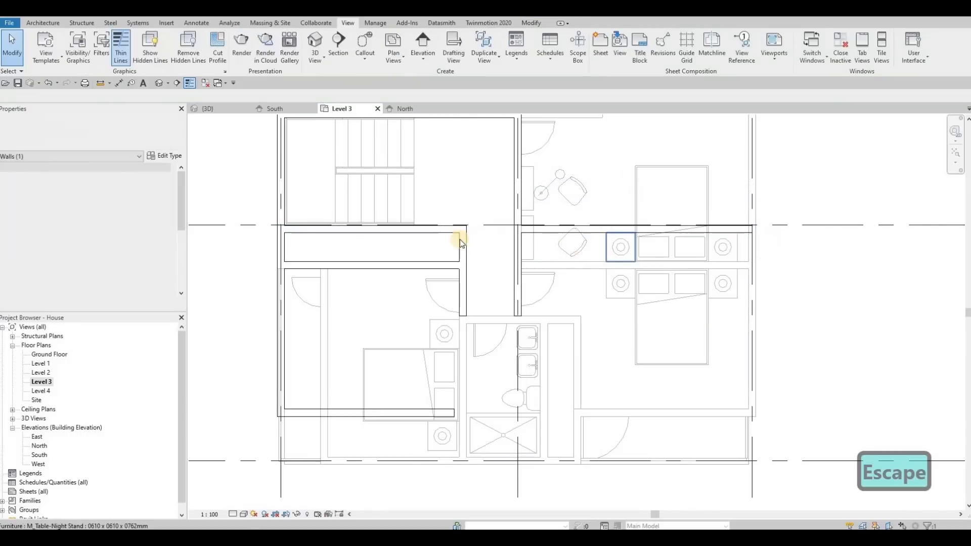
pyautogui.scroll(-2, 460, 236)
pyautogui.press('Escape')
# Step: Try to draw an EXTERIOR WALL 1 about 3800 mm long south along the east grid line from the moved wall's end
pyautogui.click(459, 233)
pyautogui.press('c')
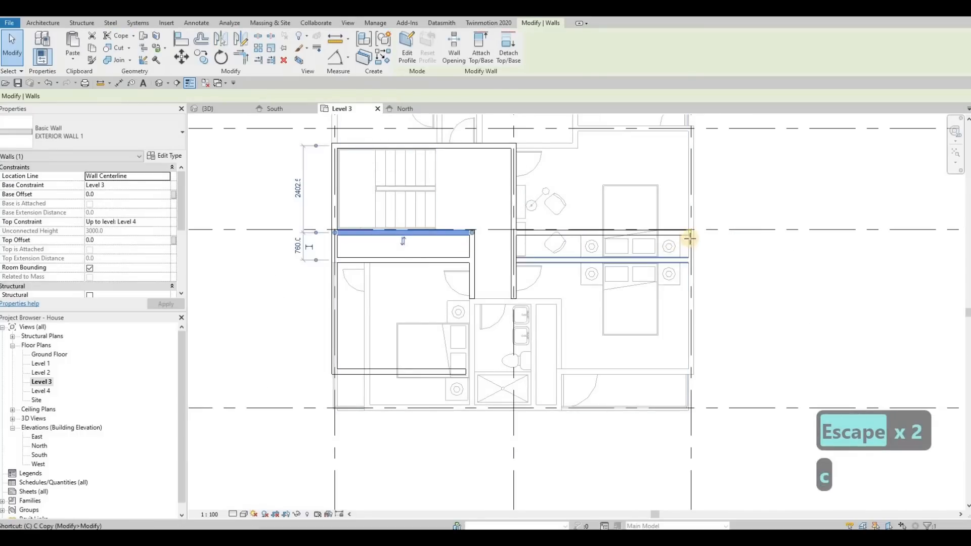
pyautogui.press('s')
pyautogui.click(691, 232)
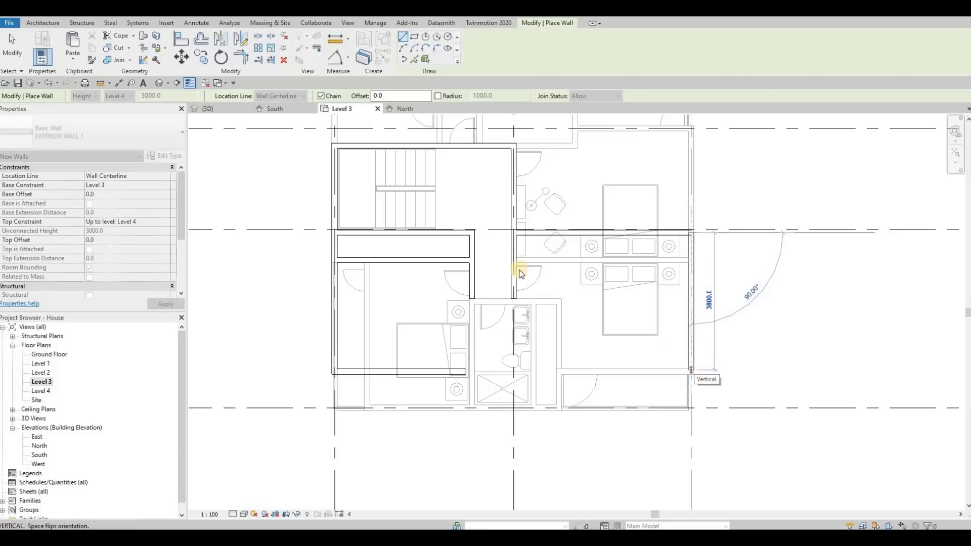
pyautogui.press('Escape')
# Step: Draw an EXTERIOR WALL 1 from the corridor's east wall to the east grid line, over the lower partition between the bedrooms
pyautogui.scroll(2, 516, 260)
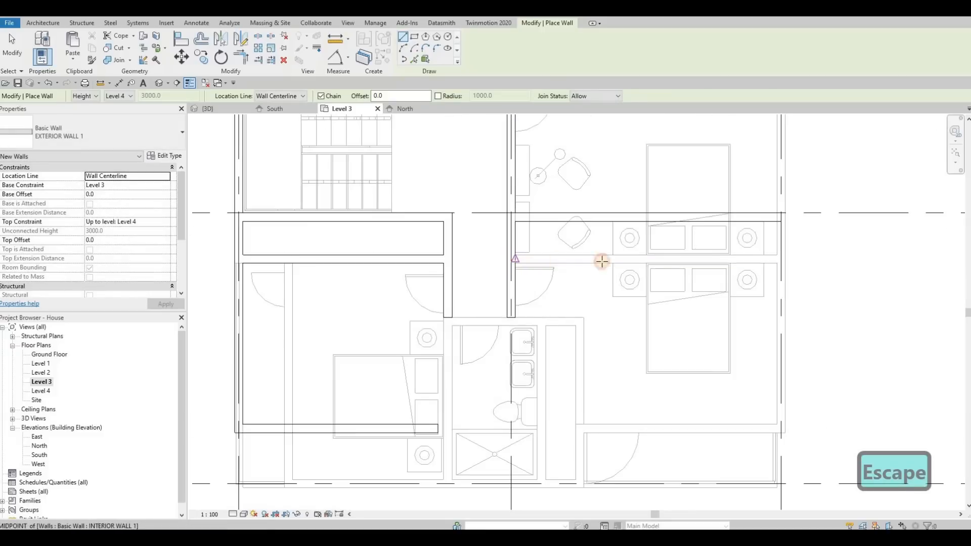
pyautogui.click(709, 263)
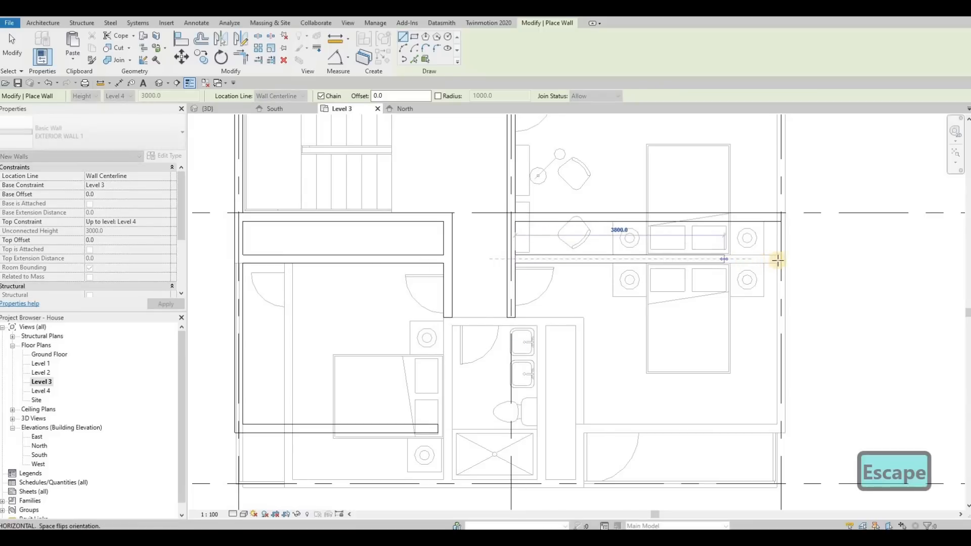
pyautogui.press('Escape')
pyautogui.scroll(-3, 552, 272)
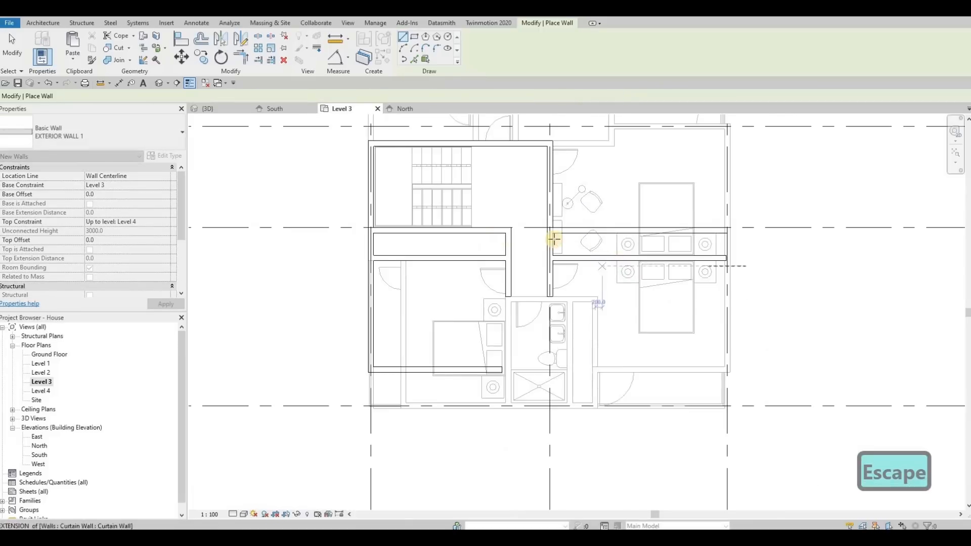
# Step: Draw the bathroom's west EXTERIOR WALL 1 from the south grid line north to the end of the corridor's west wall
pyautogui.scroll(2, 530, 399)
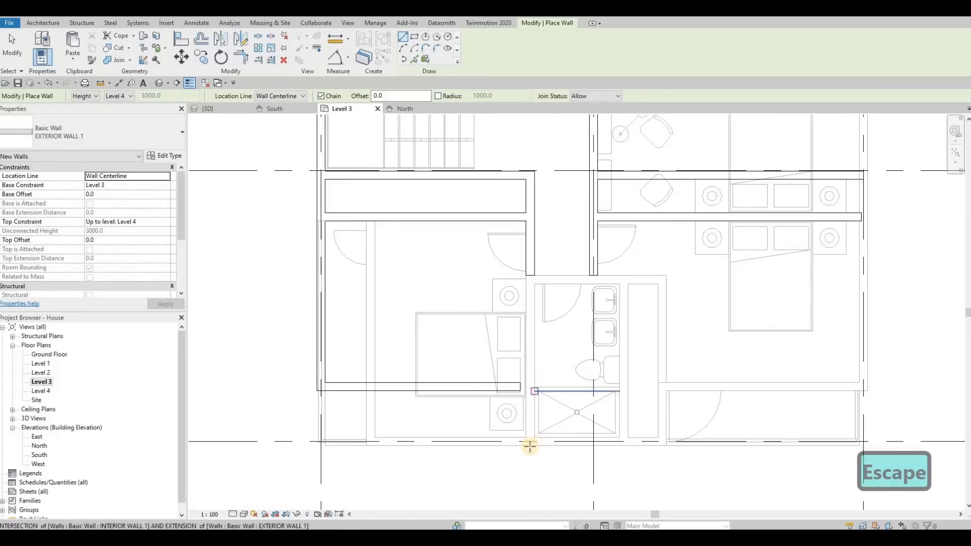
pyautogui.click(530, 441)
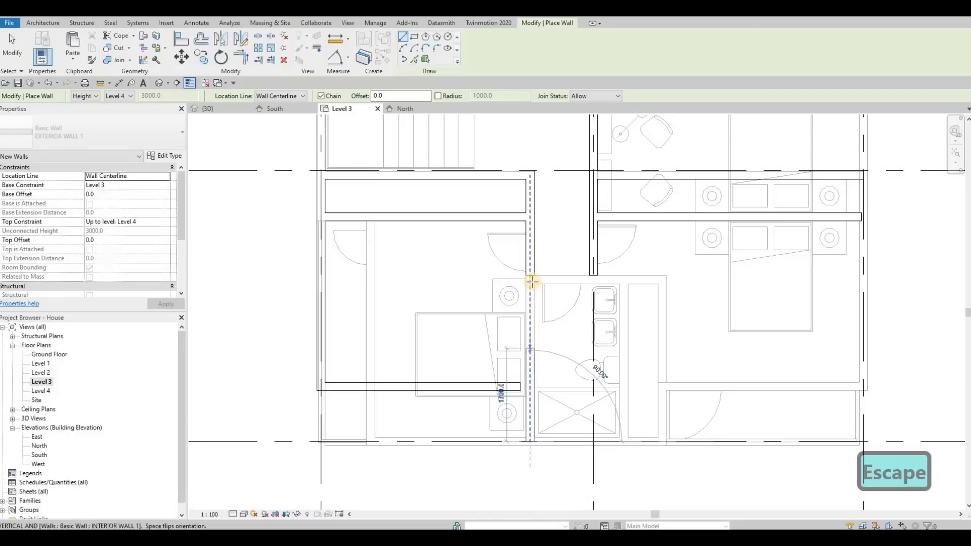
pyautogui.click(532, 279)
pyautogui.press('Escape')
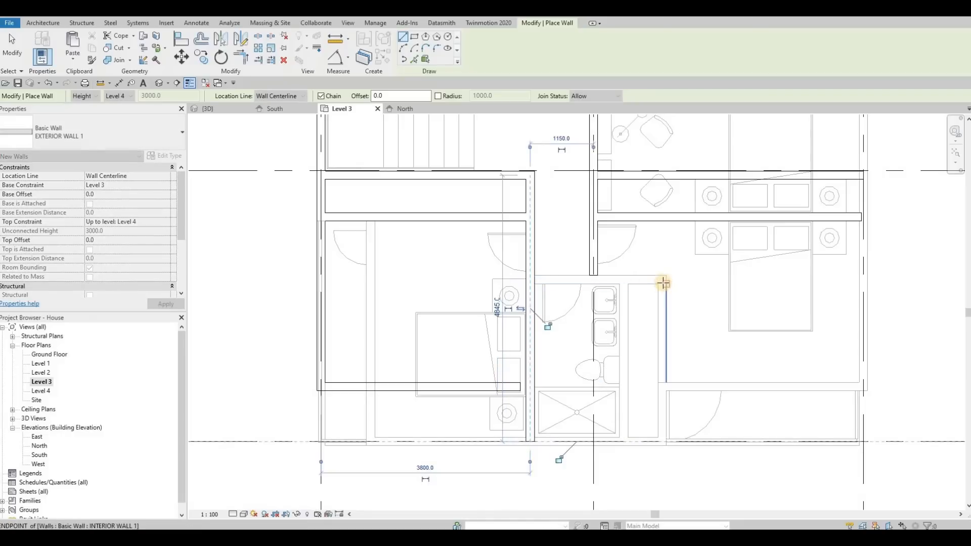
# Step: Draw the bathroom's north, east and south exterior walls over the lower-level walls, closing at the southwest corner
pyautogui.click(544, 278)
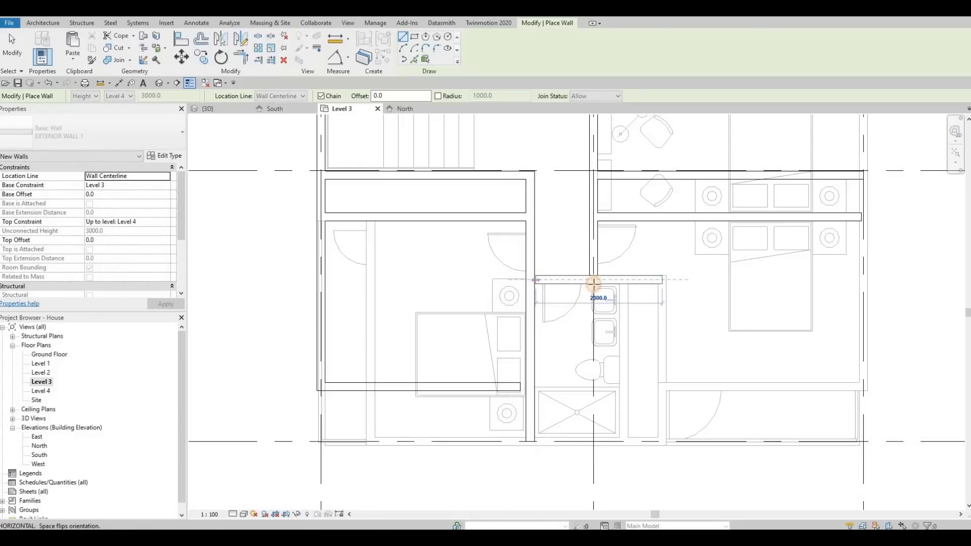
pyautogui.click(662, 280)
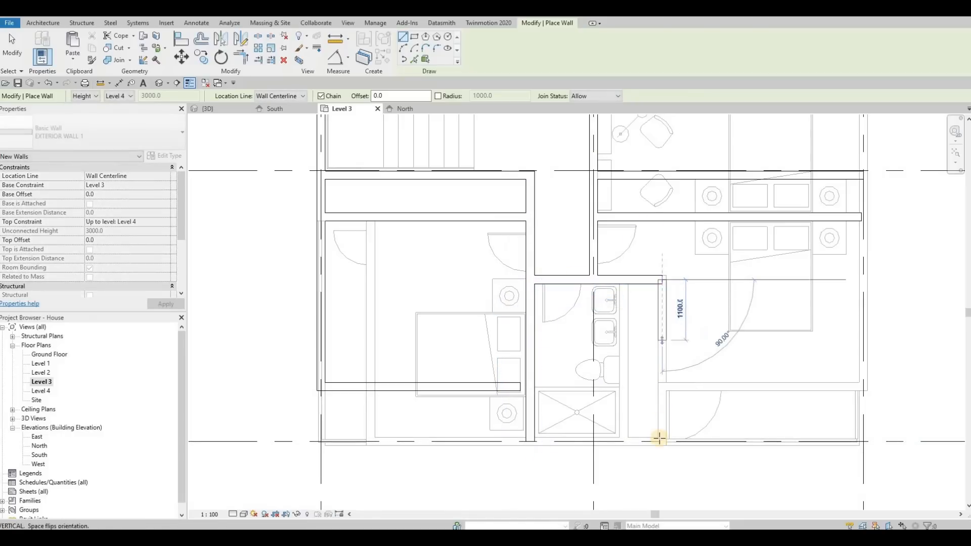
pyautogui.click(532, 443)
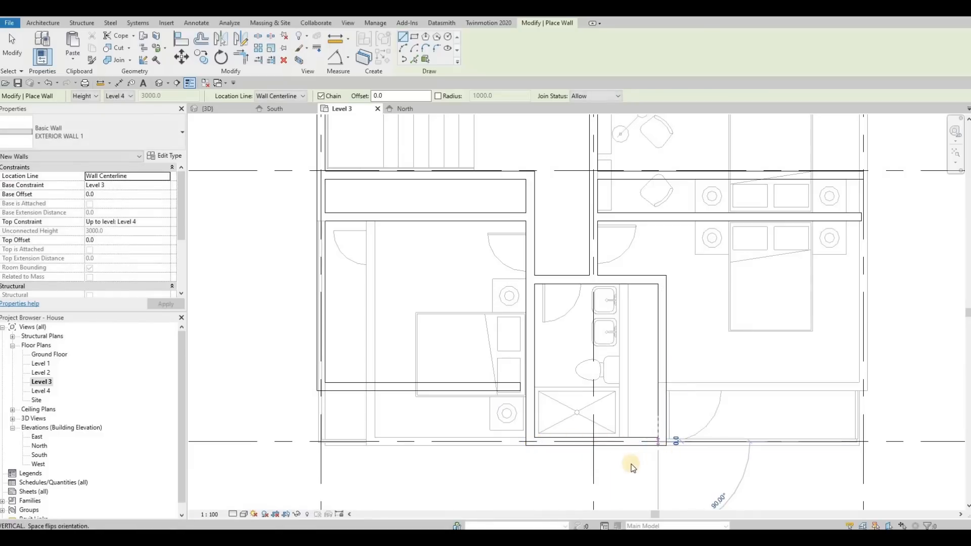
pyautogui.press('Escape')
pyautogui.press('F1')
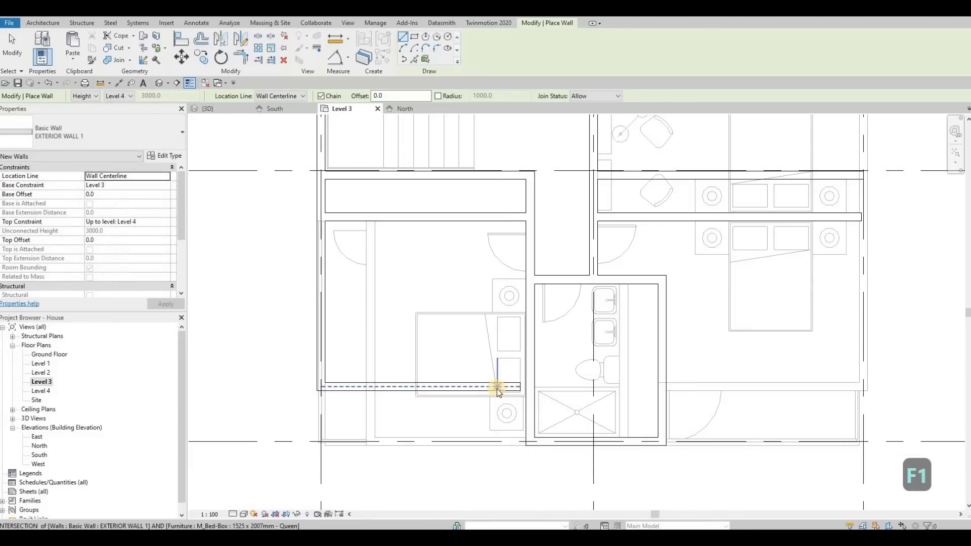
# Step: Extend the west bedroom's south wall east to the bathroom wall, to a length of about 3700 mm
pyautogui.press('Escape')
pyautogui.click(521, 387)
pyautogui.moveTo(523, 387); pyautogui.dragTo(525, 387)
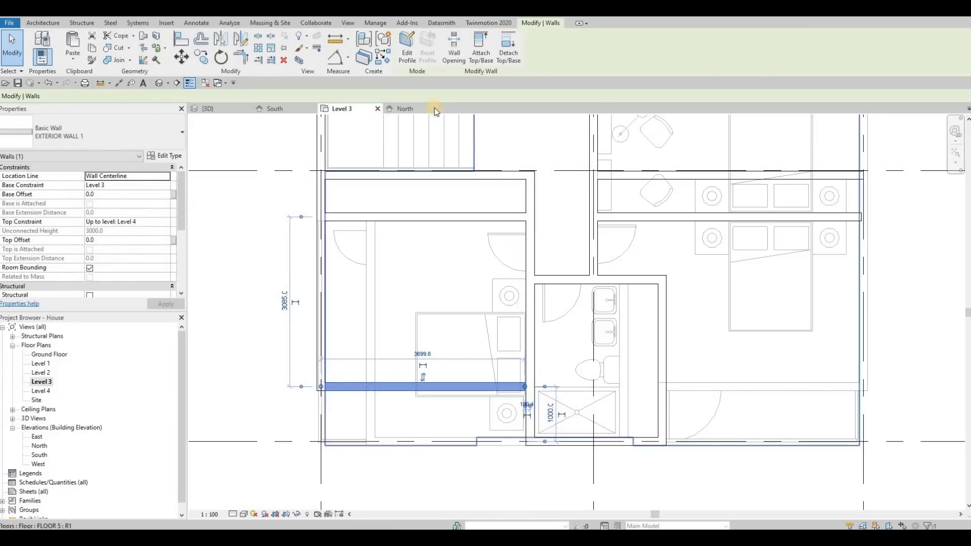
# Step: Place 700 x 2000mm M_Door-Interior-Single-5_Panel_Vert-Wood doors in both corridor walls, opening into the west and east bedrooms
pyautogui.scroll(3, 547, 223)
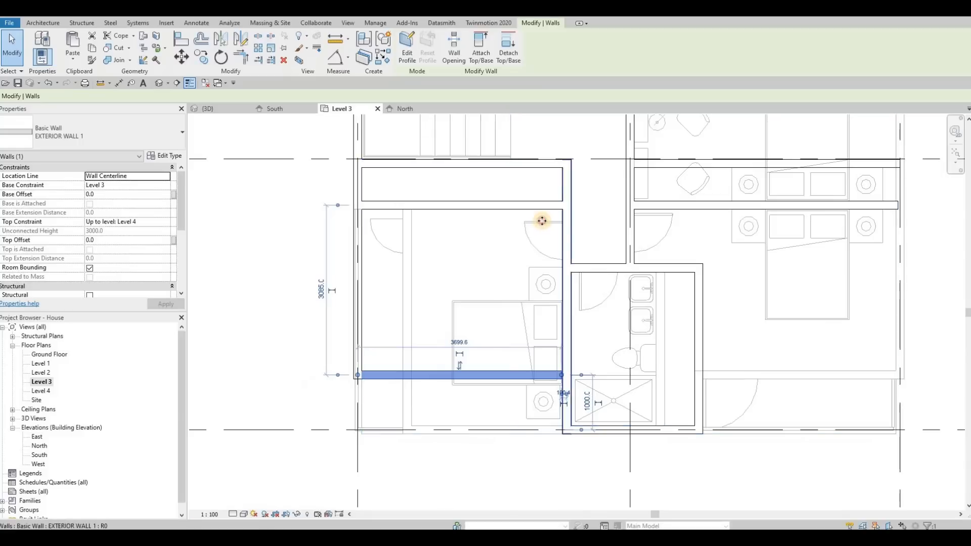
pyautogui.click(561, 237)
pyautogui.press('c')
pyautogui.press('s')
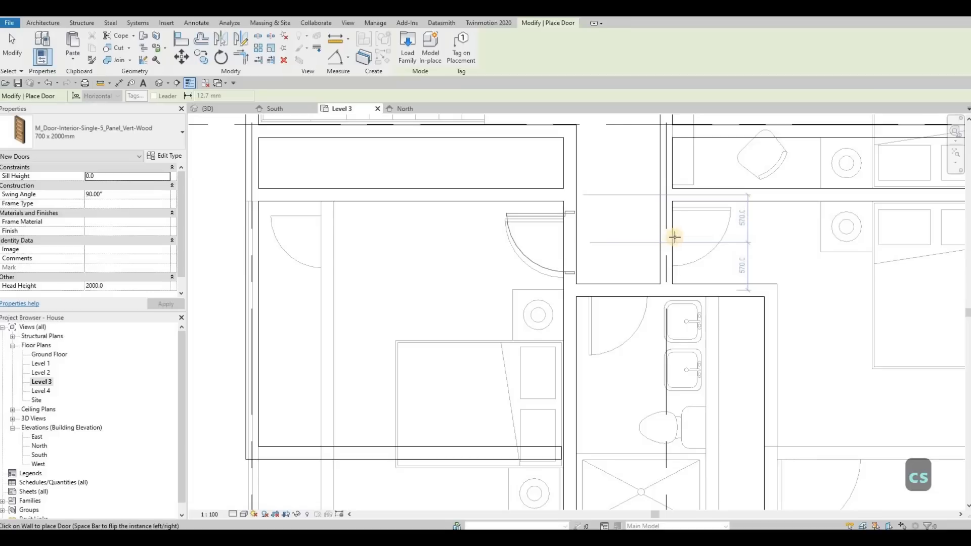
pyautogui.click(673, 239)
pyautogui.press('space')
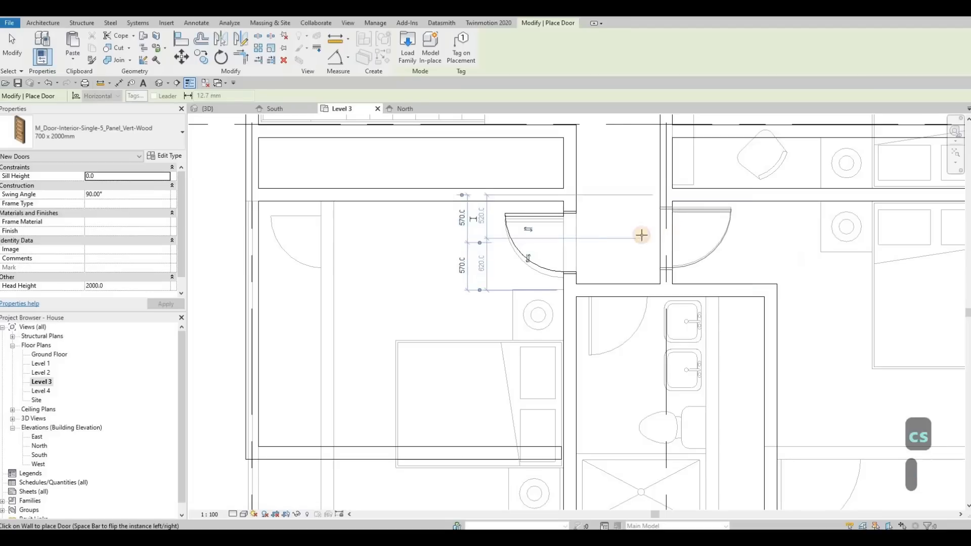
pyautogui.press('Escape')
# Step: Line up the Level 3 bedroom doors in the corridor walls with the Level 2 doors below them
pyautogui.press('Escape')
pyautogui.scroll(-2, 581, 215)
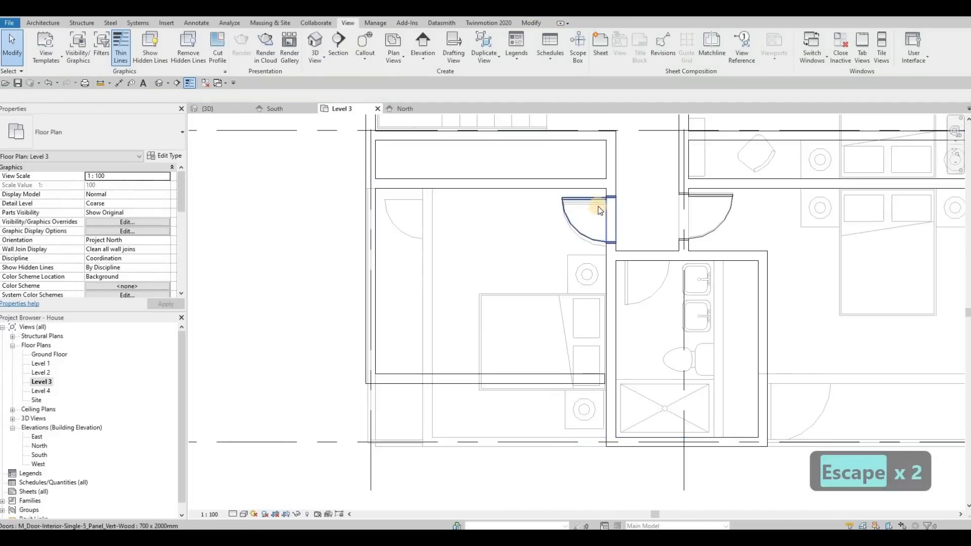
pyautogui.press('Escape')
pyautogui.click(597, 199)
pyautogui.scroll(2, 596, 199)
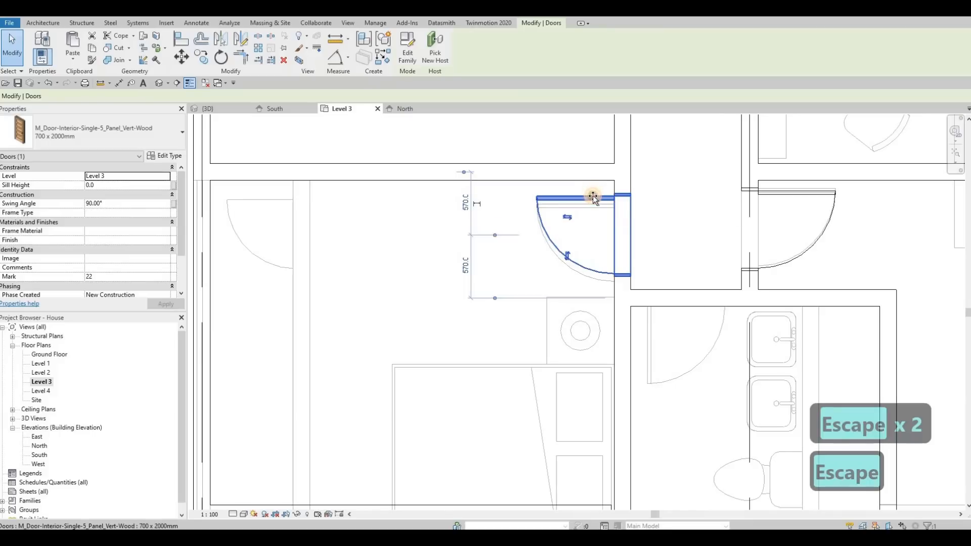
pyautogui.press('Escape')
pyautogui.click(756, 246)
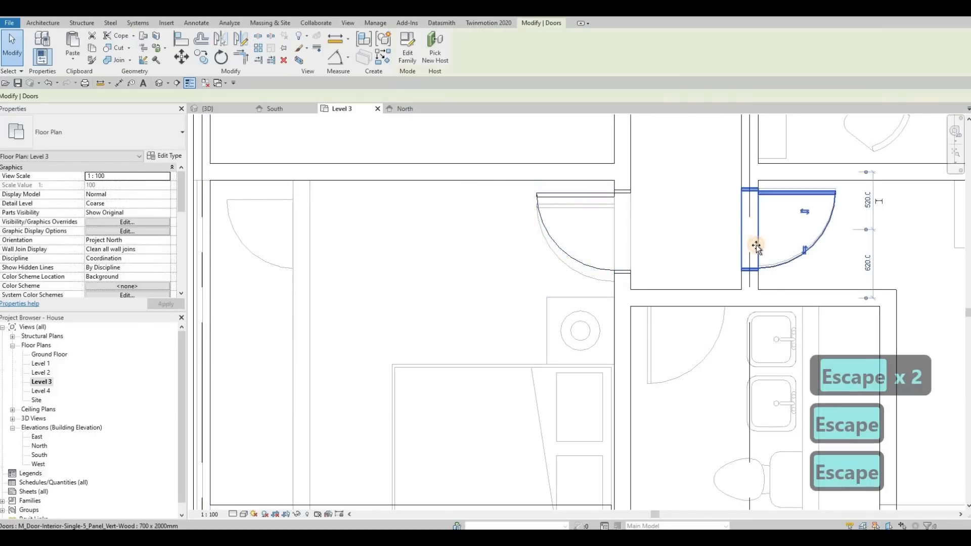
pyautogui.moveTo(756, 246); pyautogui.dragTo(755, 220)
pyautogui.press('Escape')
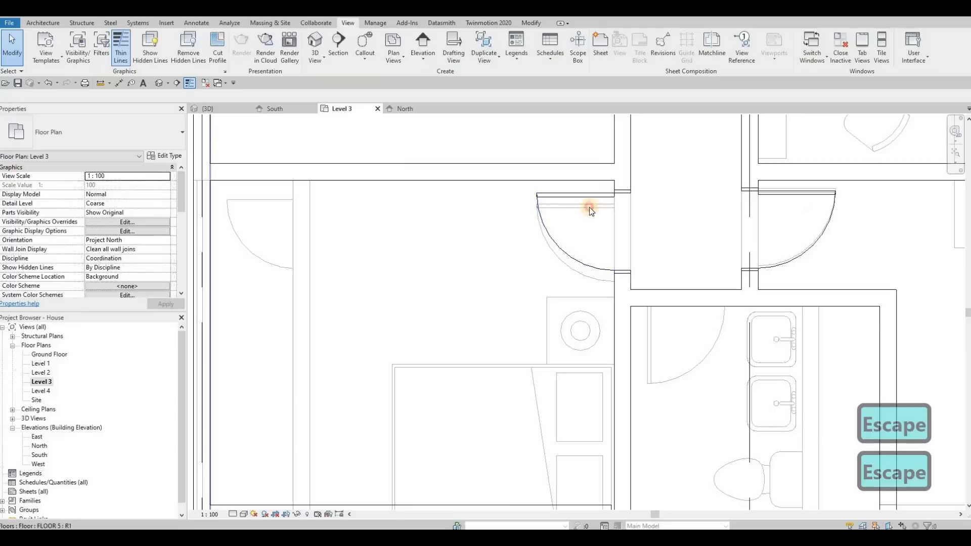
pyautogui.click(590, 204)
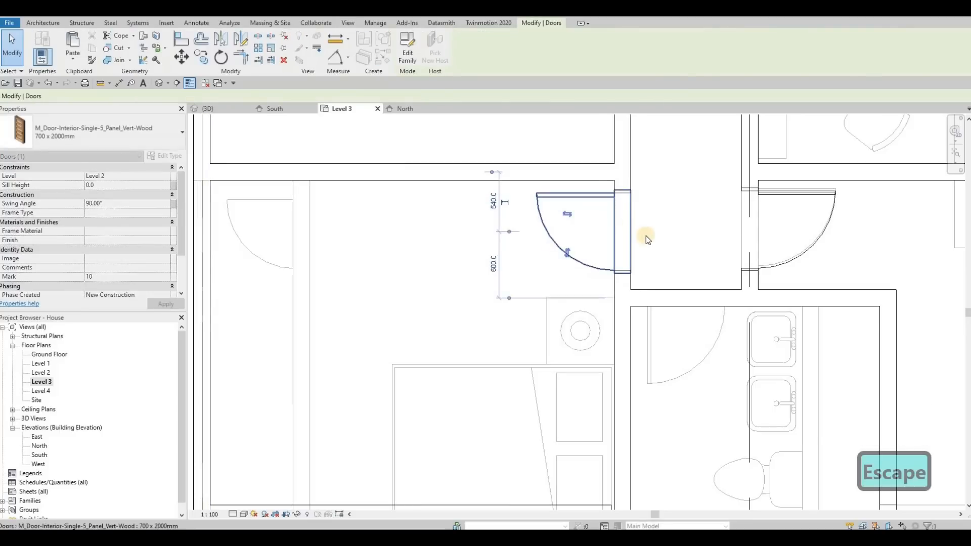
# Step: Move the Level 3 east bedroom door slightly north so it lies exactly over the Level 2 door below
pyautogui.press('Escape')
pyautogui.scroll(-2, 670, 247)
pyautogui.press('Escape')
pyautogui.scroll(4, 707, 228)
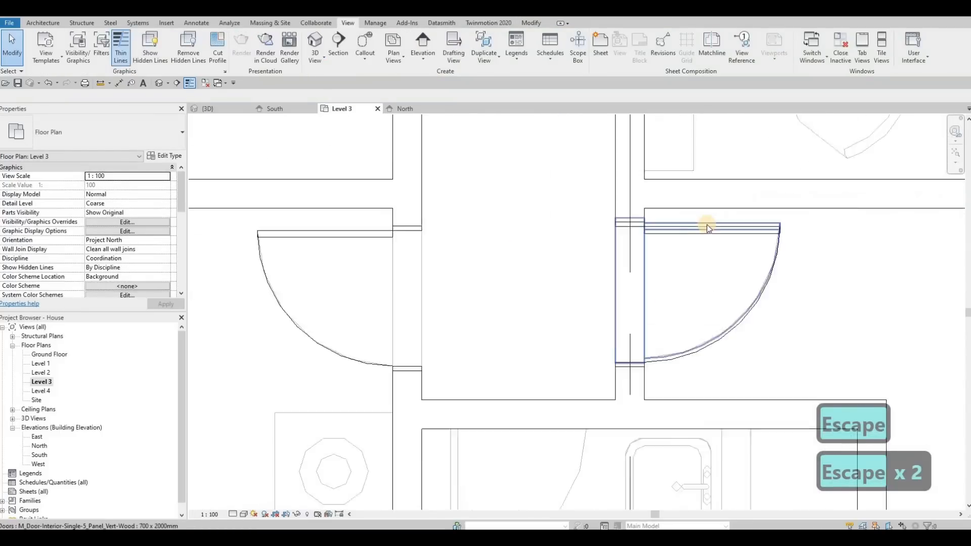
pyautogui.scroll(1, 707, 227)
pyautogui.click(703, 226)
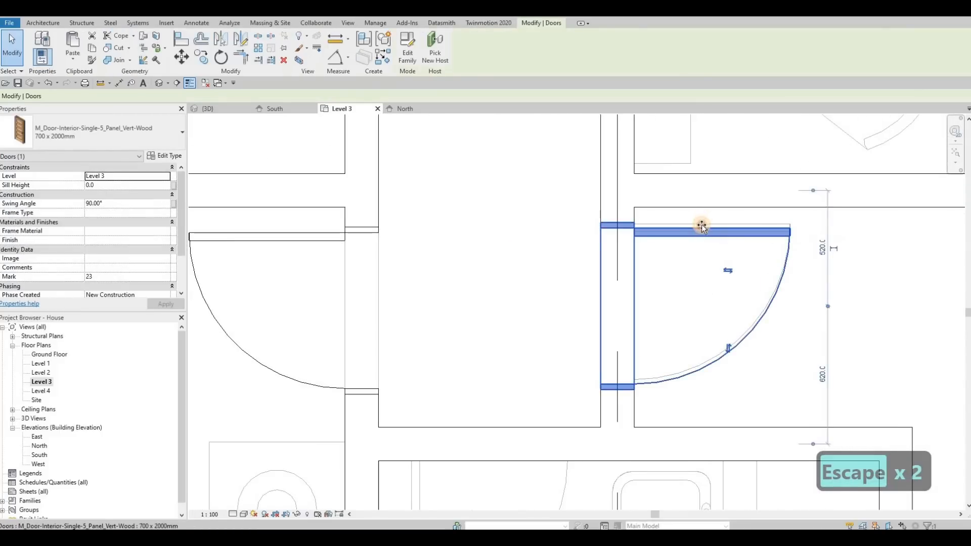
pyautogui.moveTo(702, 227); pyautogui.dragTo(701, 222)
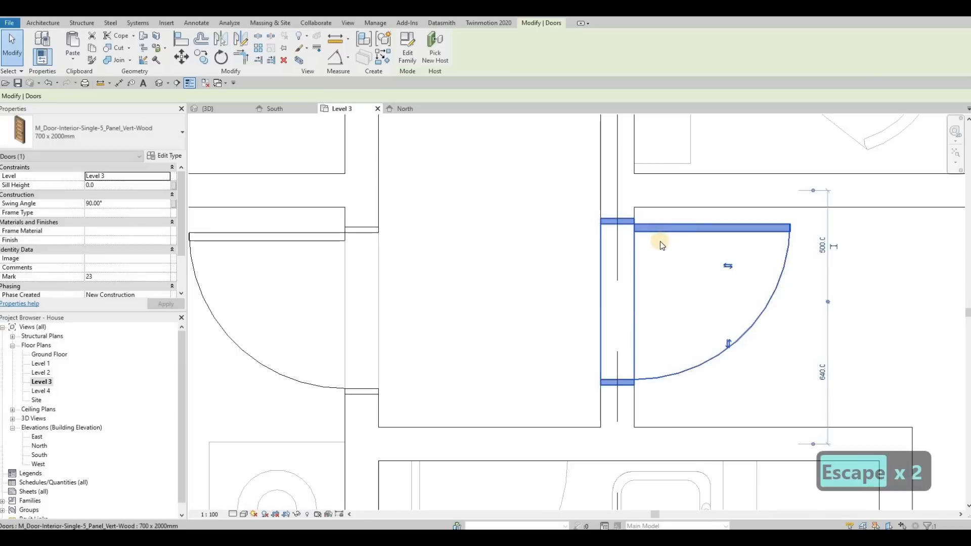
pyautogui.press('Escape')
pyautogui.scroll(-2, 663, 242)
pyautogui.press('Escape')
pyautogui.scroll(-2, 660, 235)
pyautogui.scroll(3, 610, 238)
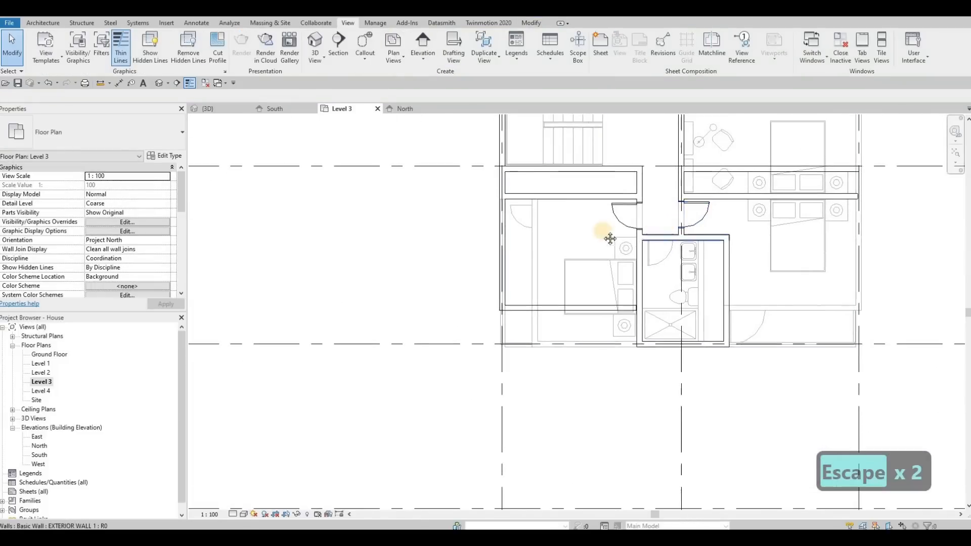
pyautogui.moveTo(610, 239); pyautogui.dragTo(651, 239, button='middle')
pyautogui.scroll(4, 745, 238)
pyautogui.moveTo(745, 238); pyautogui.dragTo(675, 237, button='middle')
pyautogui.scroll(-3, 708, 236)
pyautogui.click(765, 235)
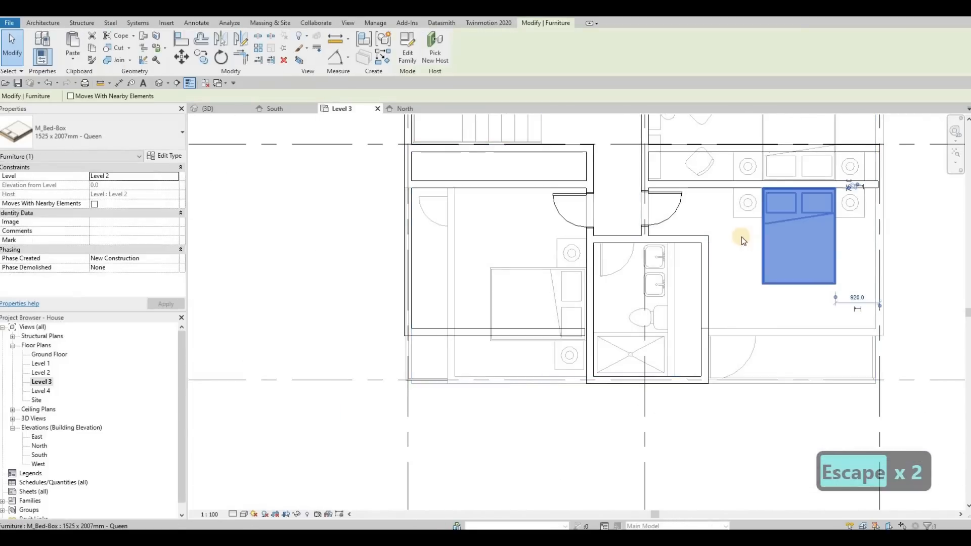
pyautogui.press('Escape')
pyautogui.scroll(-2, 705, 247)
pyautogui.scroll(2, 765, 243)
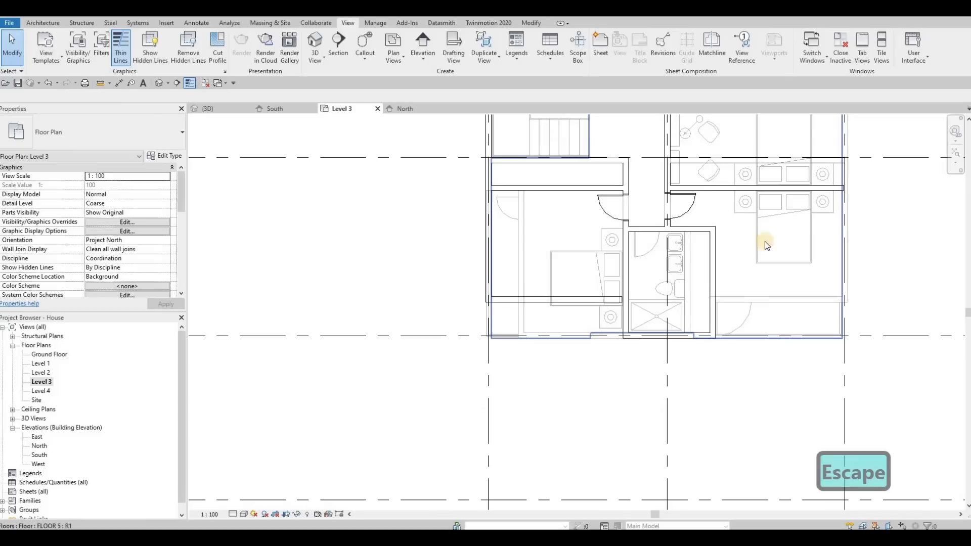
# Step: Try the bathroom's east wall further west, beside the shower and vanities, and return it to its original position
pyautogui.click(716, 258)
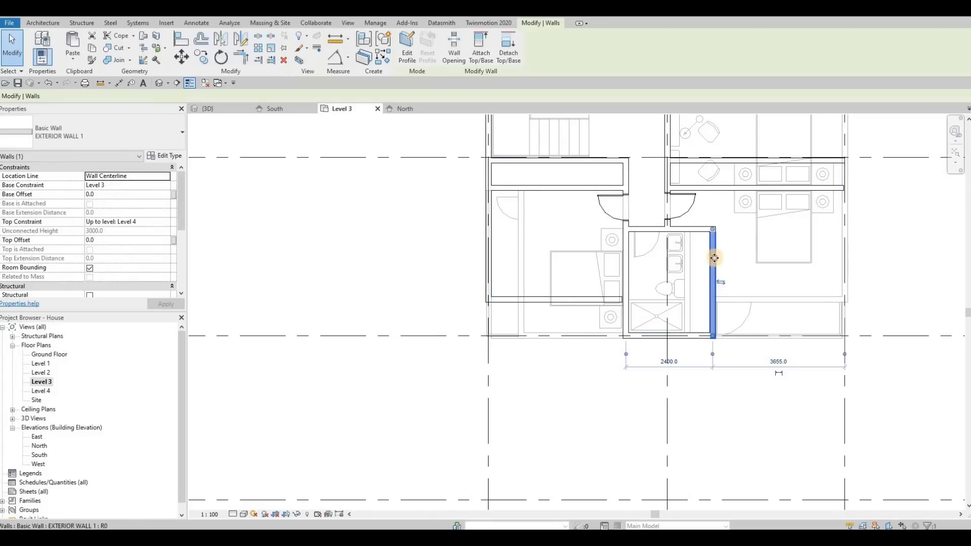
pyautogui.moveTo(686, 258); pyautogui.dragTo(730, 271)
pyautogui.press('Escape')
pyautogui.press('Escape')
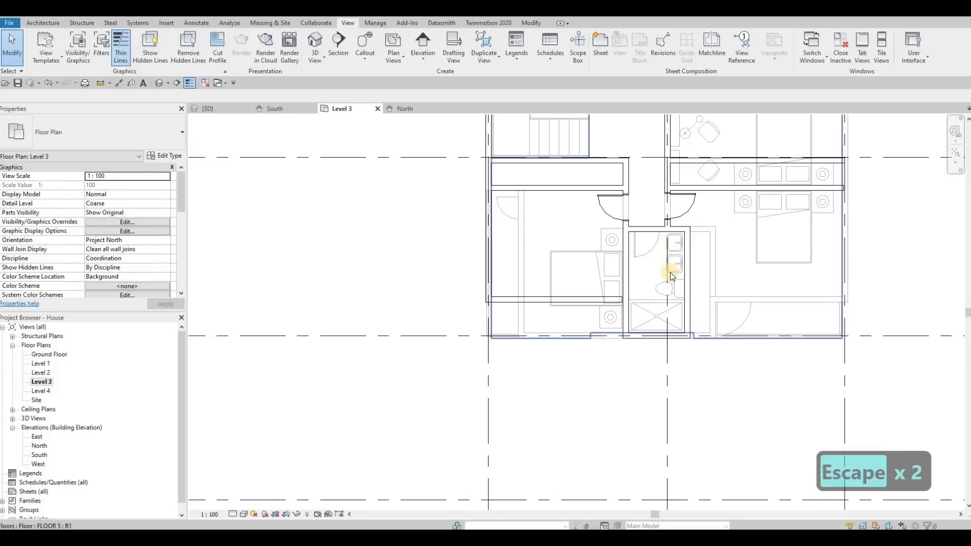
pyautogui.press('Escape')
pyautogui.press('Escape')
pyautogui.press('Escape')
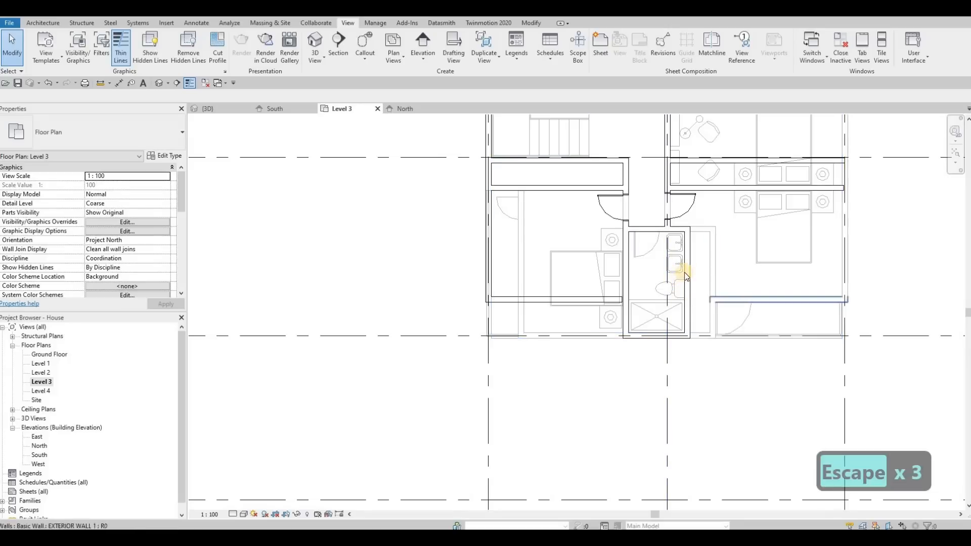
pyautogui.moveTo(689, 263); pyautogui.dragTo(714, 262)
pyautogui.press('Escape')
pyautogui.press('Escape')
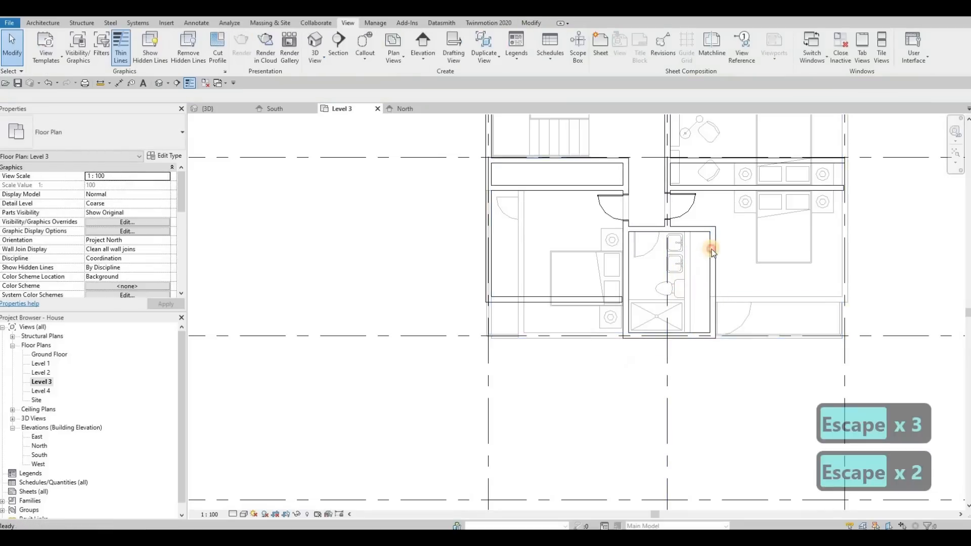
# Step: Draw an EXTERIOR WALL 1 partition inside the bathroom, just east of the fixtures, from its north wall to its south wall
pyautogui.click(709, 250)
pyautogui.press('c')
pyautogui.press('s')
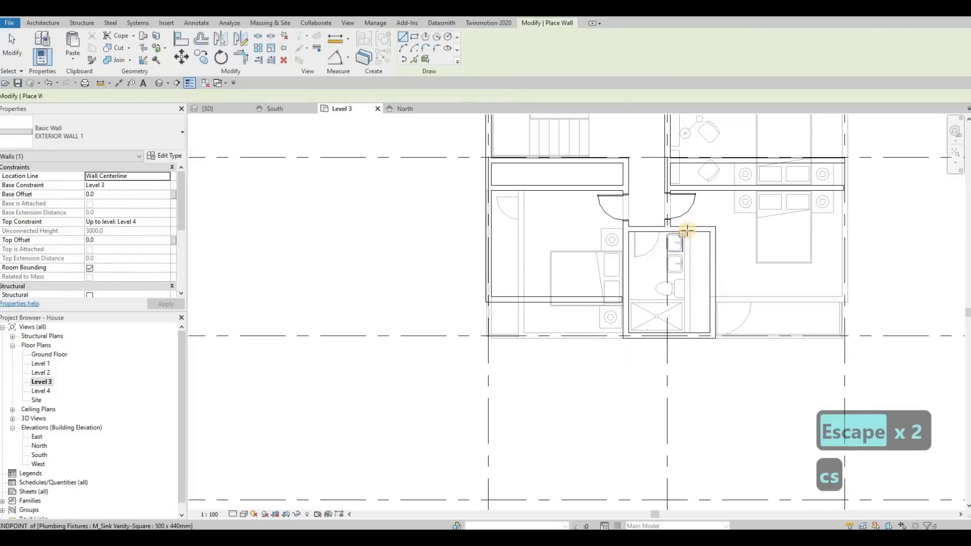
pyautogui.click(688, 230)
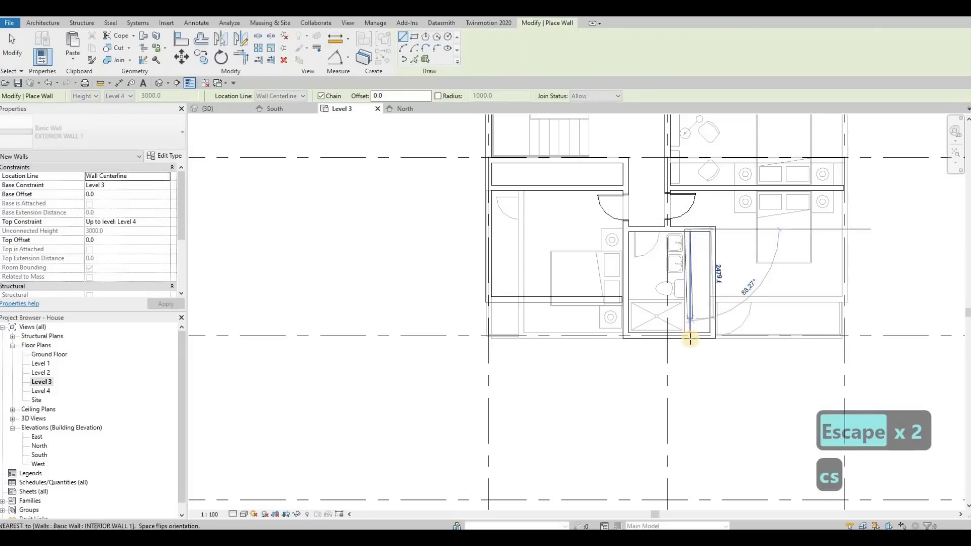
pyautogui.press('Escape')
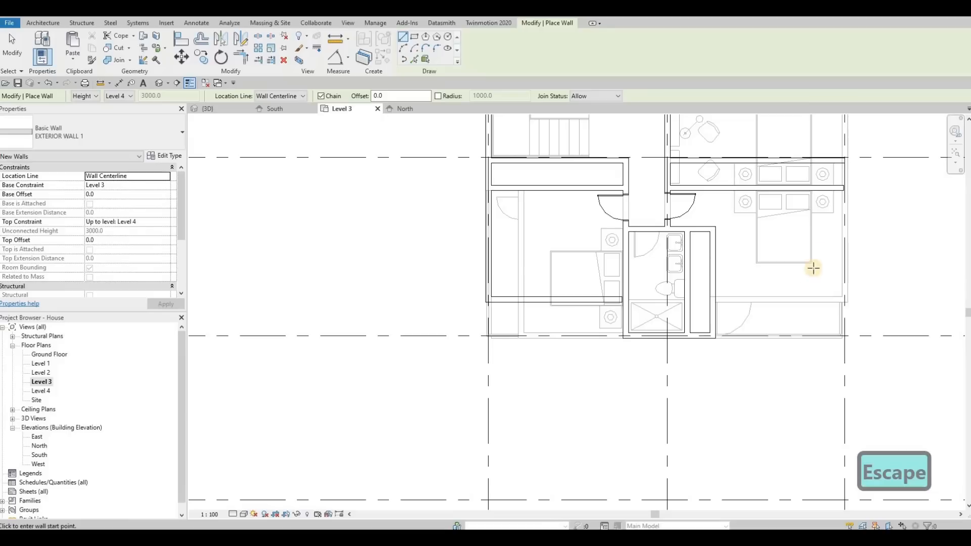
# Step: Draw the east bedroom's east wall through the bed's east edge and its south wall, about 2735 mm long, west to the bathroom wall
pyautogui.click(813, 192)
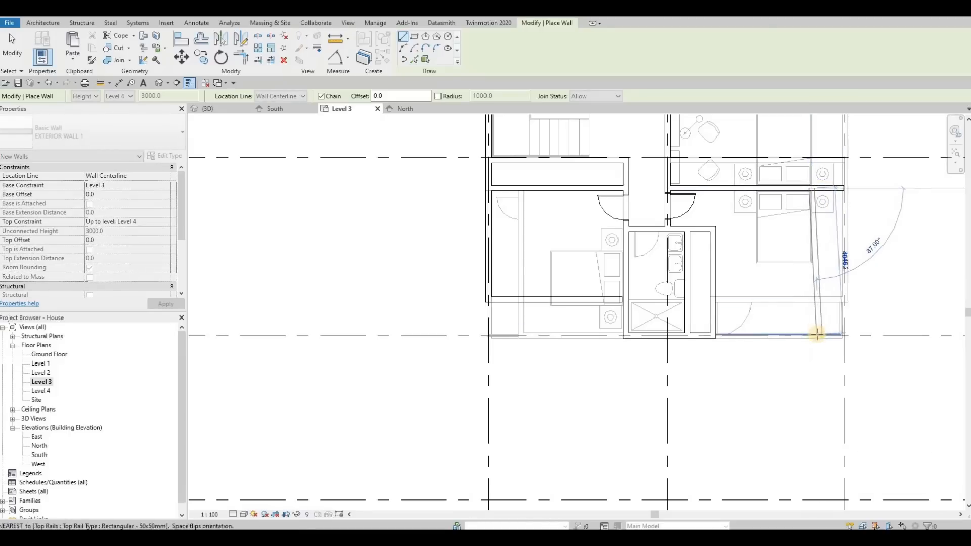
pyautogui.click(811, 299)
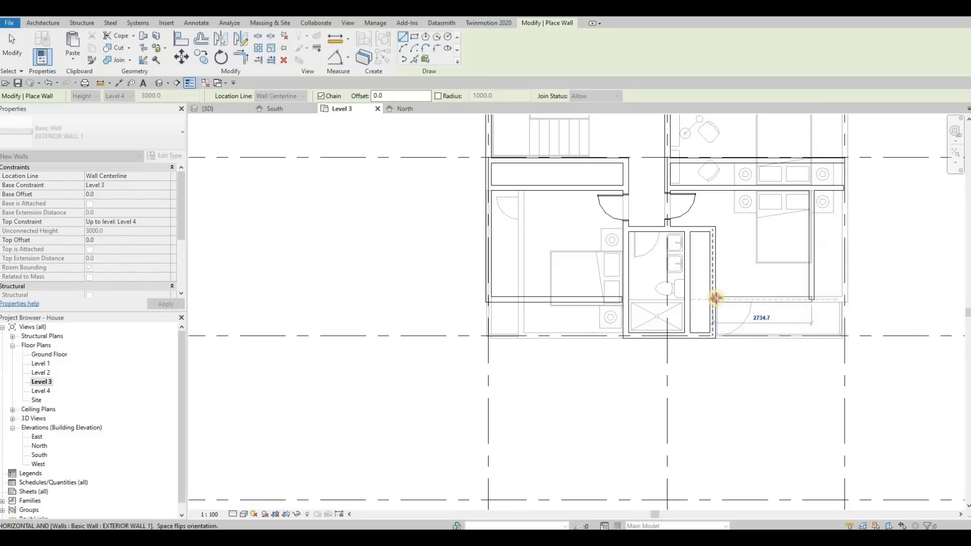
pyautogui.press('Escape')
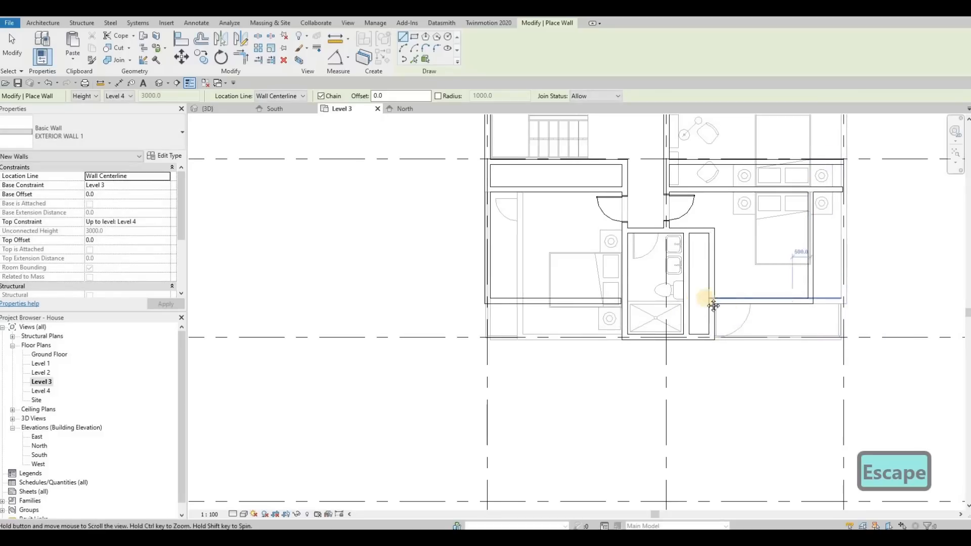
pyautogui.scroll(2, 624, 296)
pyautogui.press('Escape')
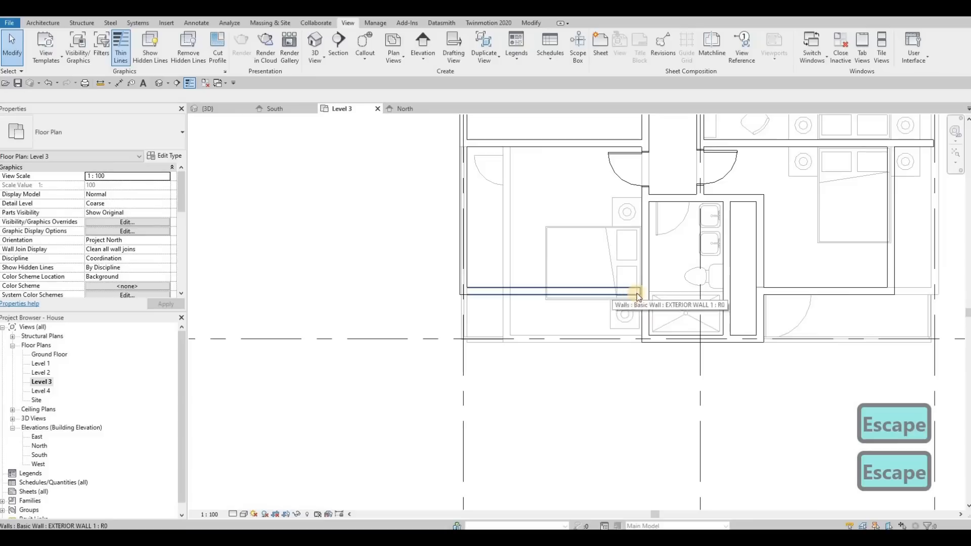
# Step: Stretch the east end of the west bedroom's south wall to the centre of the bathroom's west wall
pyautogui.click(636, 292)
pyautogui.moveTo(642, 291); pyautogui.dragTo(646, 291)
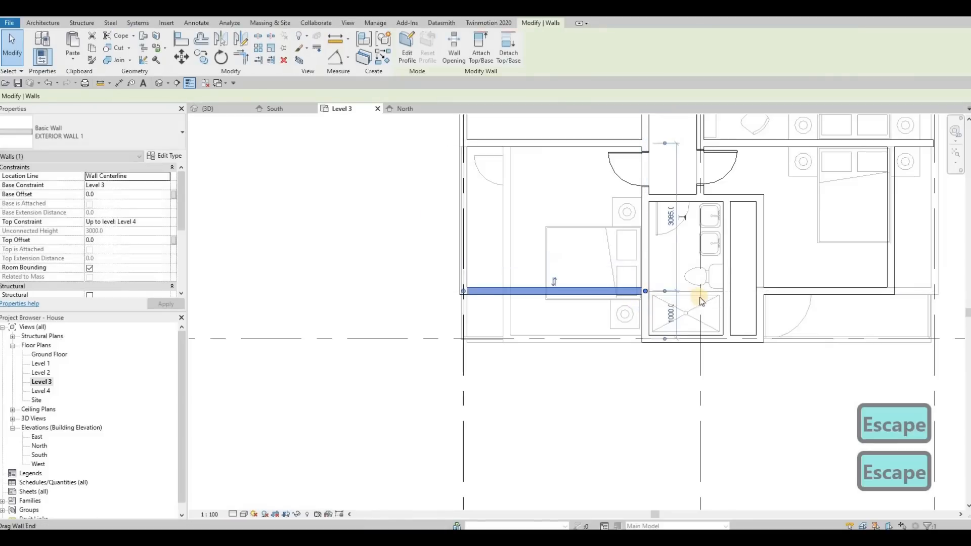
pyautogui.click(698, 296)
pyautogui.scroll(-1, 762, 298)
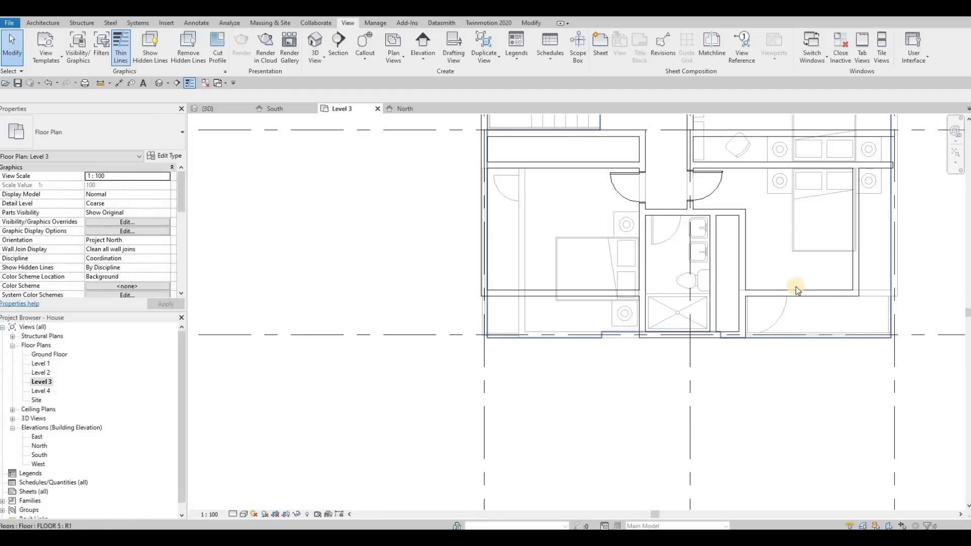
pyautogui.moveTo(558, 201); pyautogui.dragTo(561, 196, button='middle')
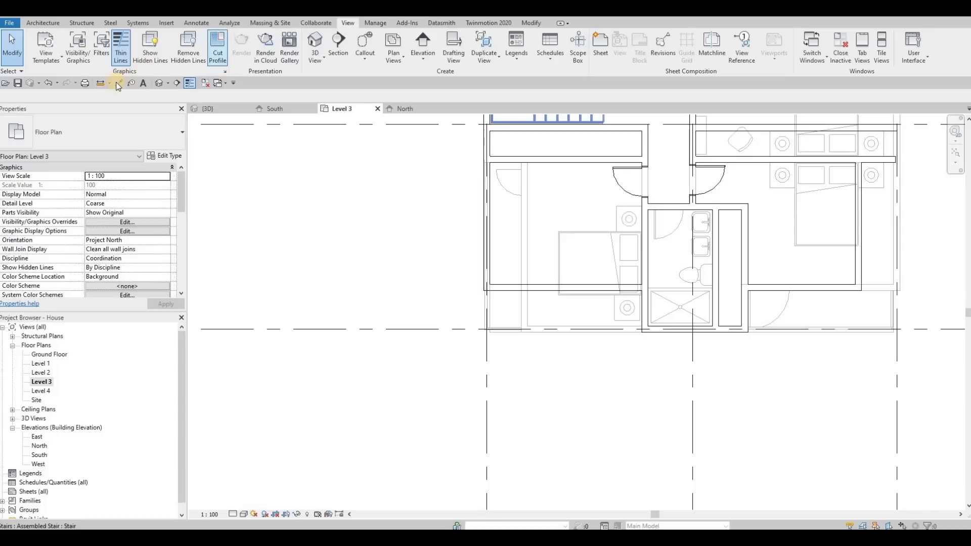
pyautogui.click(484, 201)
pyautogui.press('Escape')
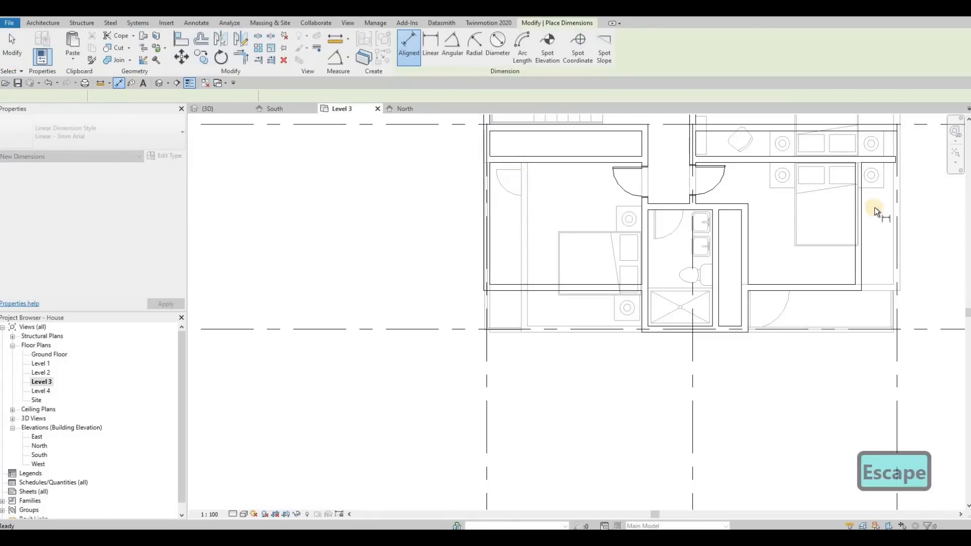
pyautogui.click(894, 206)
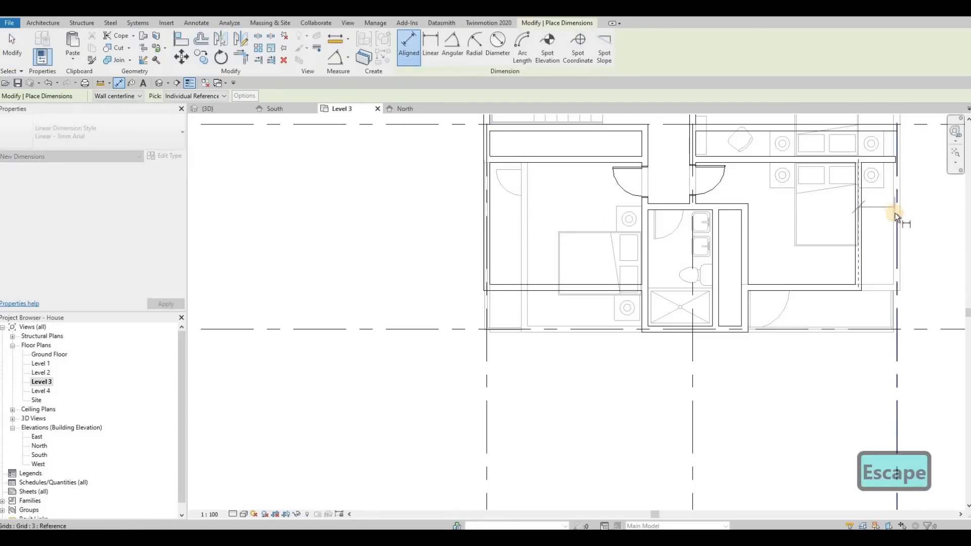
pyautogui.press('Escape')
pyautogui.scroll(3, 464, 180)
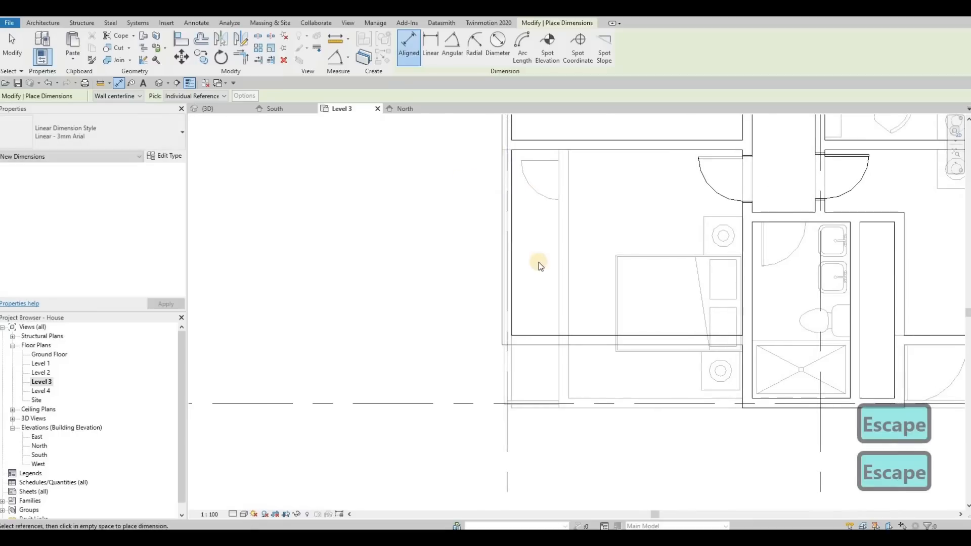
pyautogui.press('Escape')
# Step: Try aligning the west exterior wall's outer face with the lower-level line below the southwest corner
pyautogui.scroll(-1, 511, 319)
pyautogui.scroll(2, 511, 321)
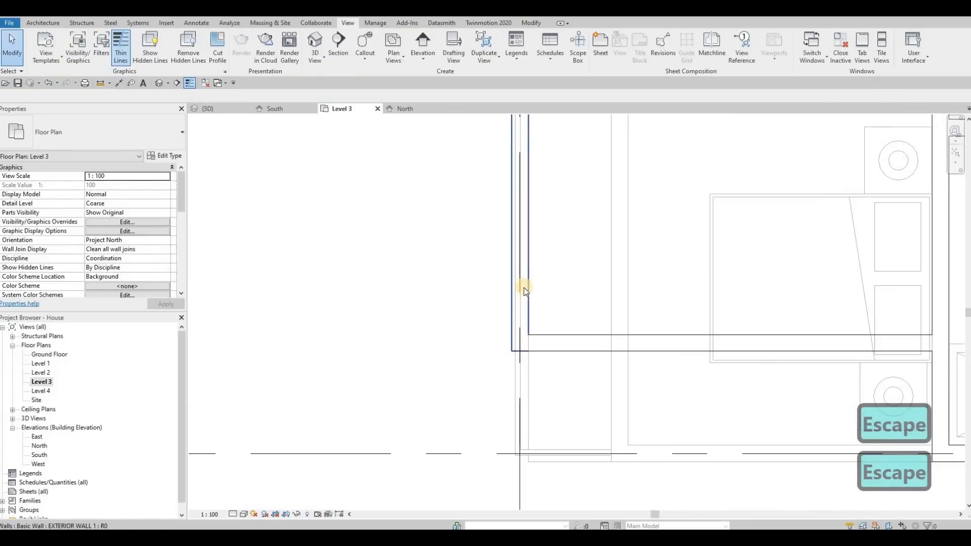
pyautogui.press('a')
pyautogui.press('l')
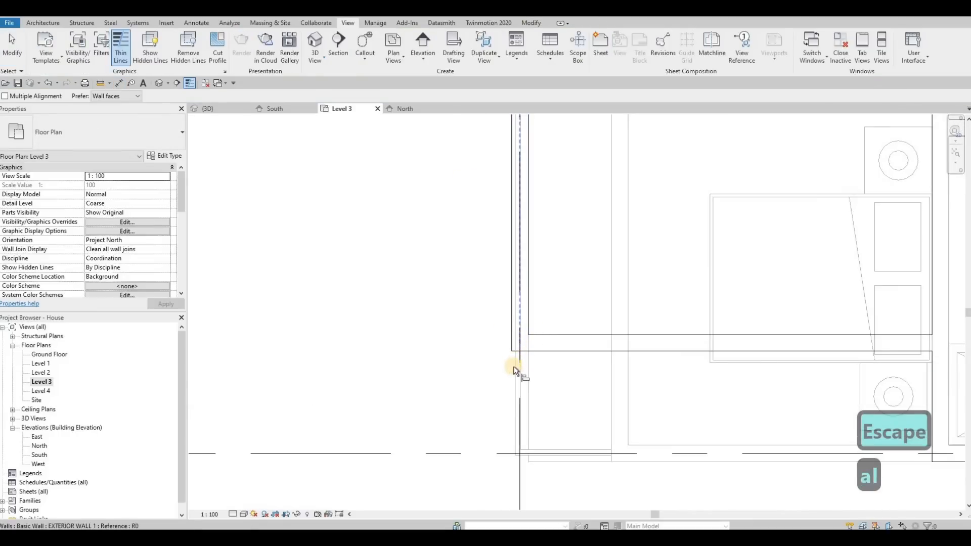
pyautogui.click(510, 344)
pyautogui.click(528, 334)
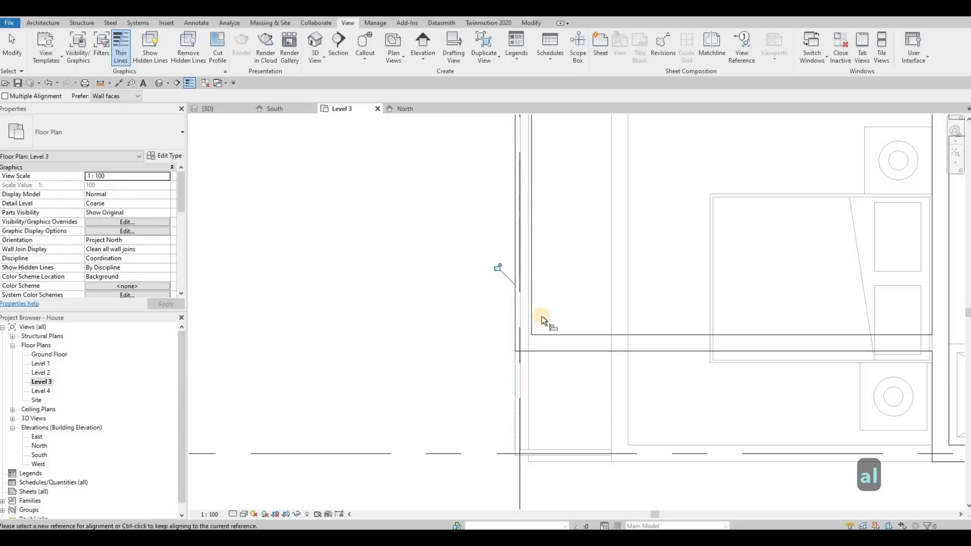
pyautogui.scroll(-2, 552, 326)
pyautogui.scroll(-2, 558, 333)
pyautogui.press('Escape')
pyautogui.press('Escape')
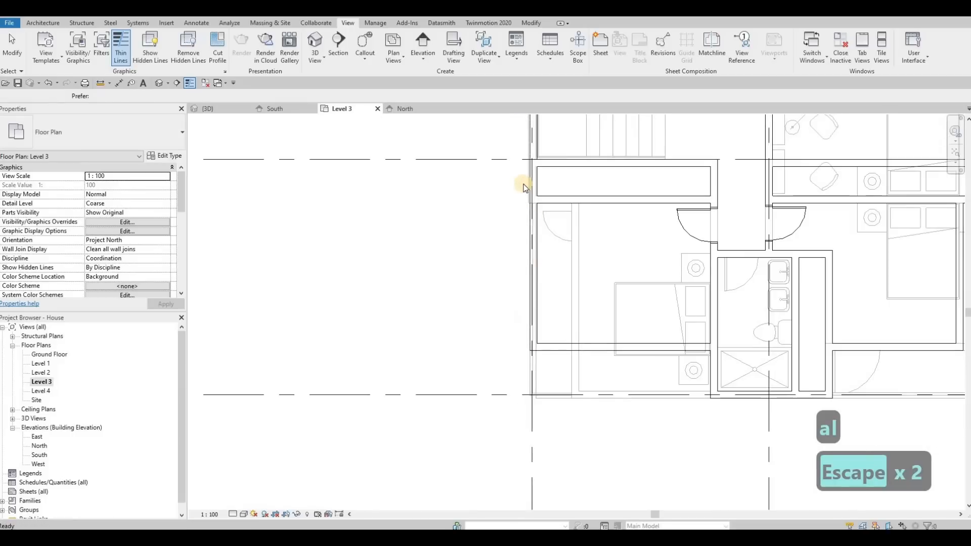
# Step: Align the outer face of the Level 3 west exterior wall with the lower-level wall face beside the staircase
pyautogui.scroll(1, 537, 168)
pyautogui.press('Escape')
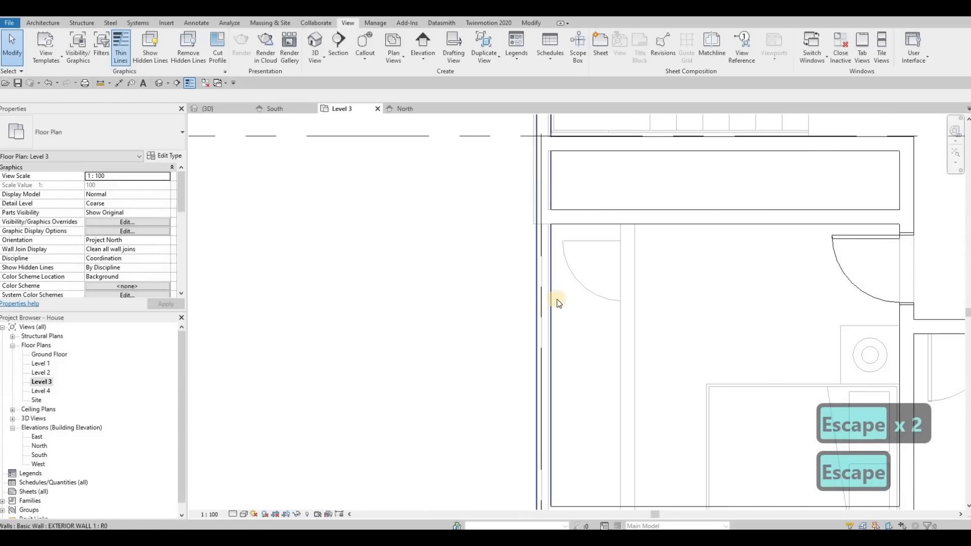
pyautogui.scroll(-2, 559, 204)
pyautogui.scroll(3, 552, 186)
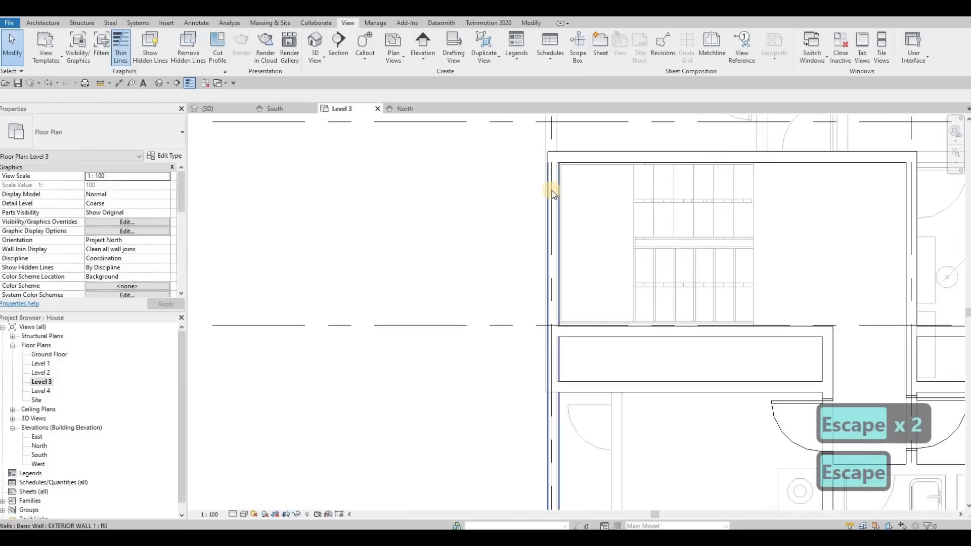
pyautogui.press('Escape')
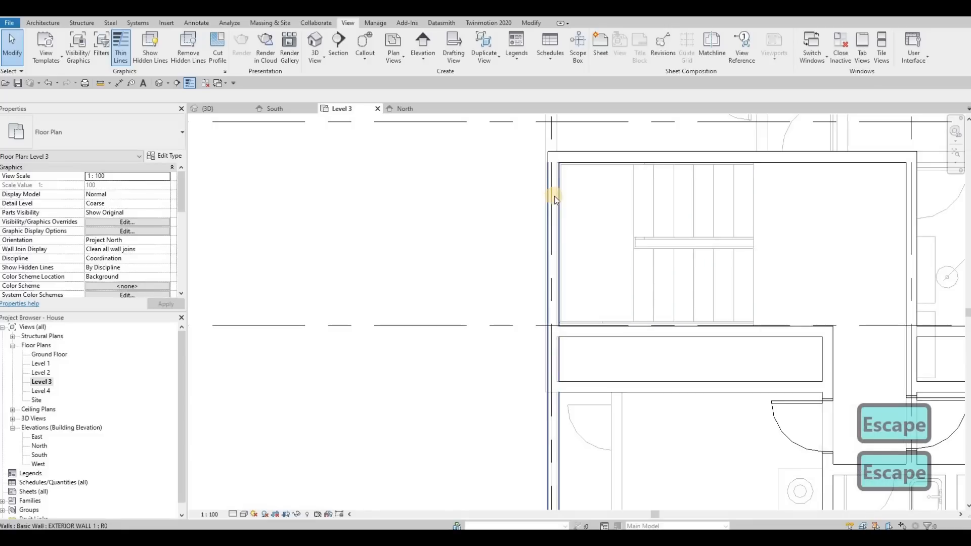
pyautogui.press('a')
pyautogui.press('l')
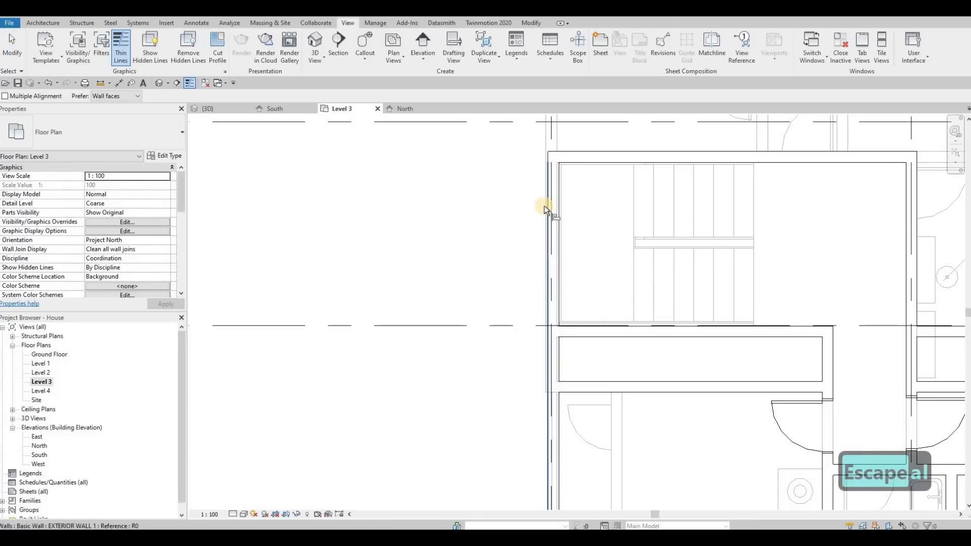
pyautogui.click(546, 203)
pyautogui.click(549, 205)
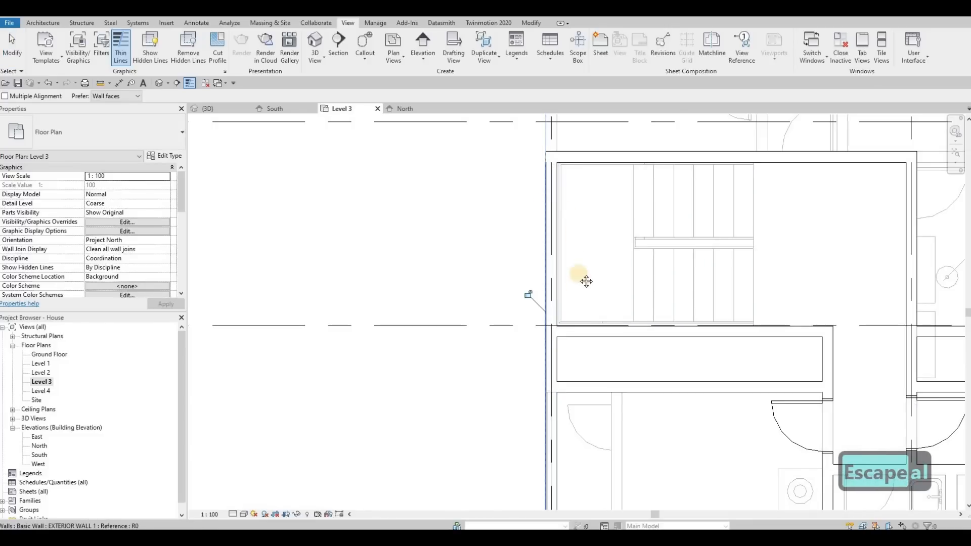
pyautogui.press('Escape')
pyautogui.moveTo(621, 347); pyautogui.dragTo(608, 241, button='middle')
pyautogui.scroll(-5, 608, 245)
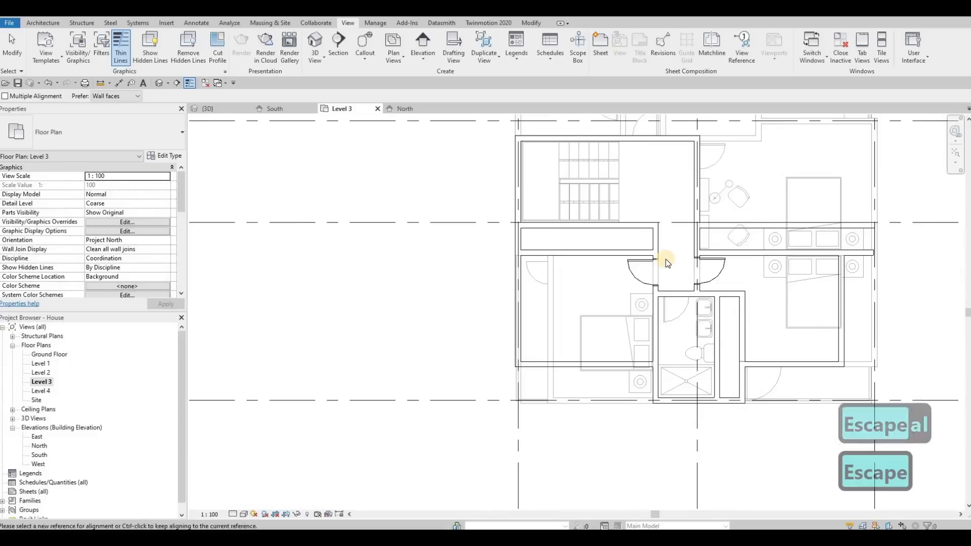
pyautogui.press('Escape')
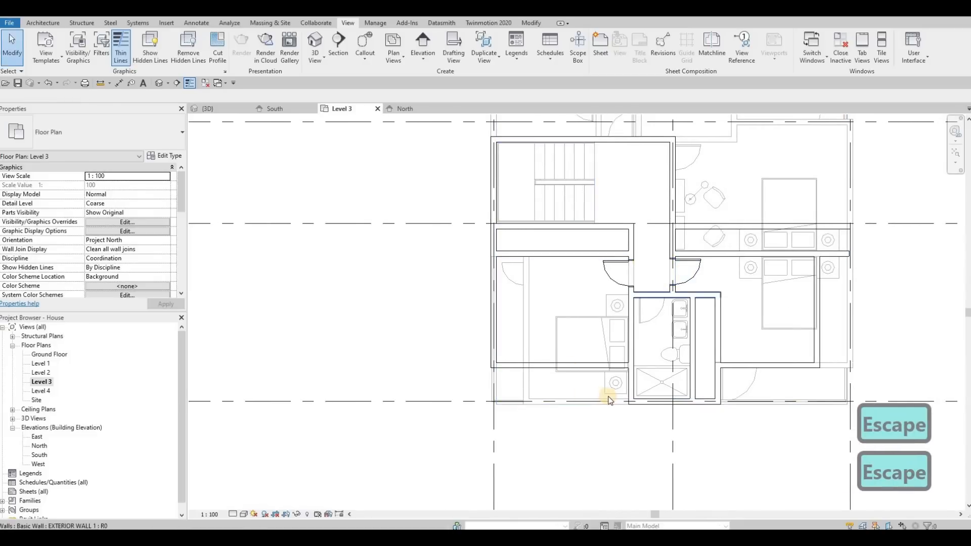
pyautogui.scroll(4, 606, 369)
pyautogui.press('Escape')
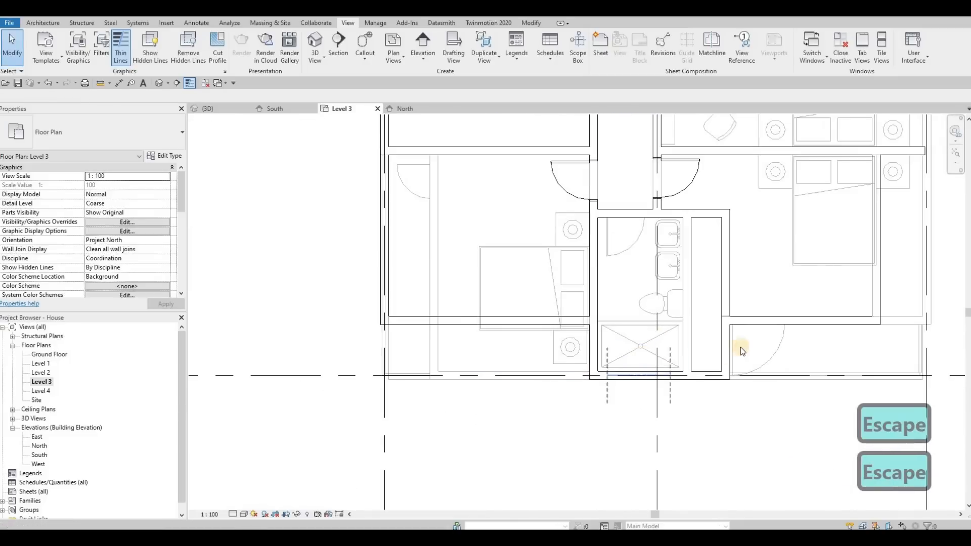
# Step: Trim the closet wall east of the bathroom back to the east bedroom's south wall, removing its northern stretch
pyautogui.press('Escape')
pyautogui.scroll(-2, 740, 354)
pyautogui.scroll(1, 806, 257)
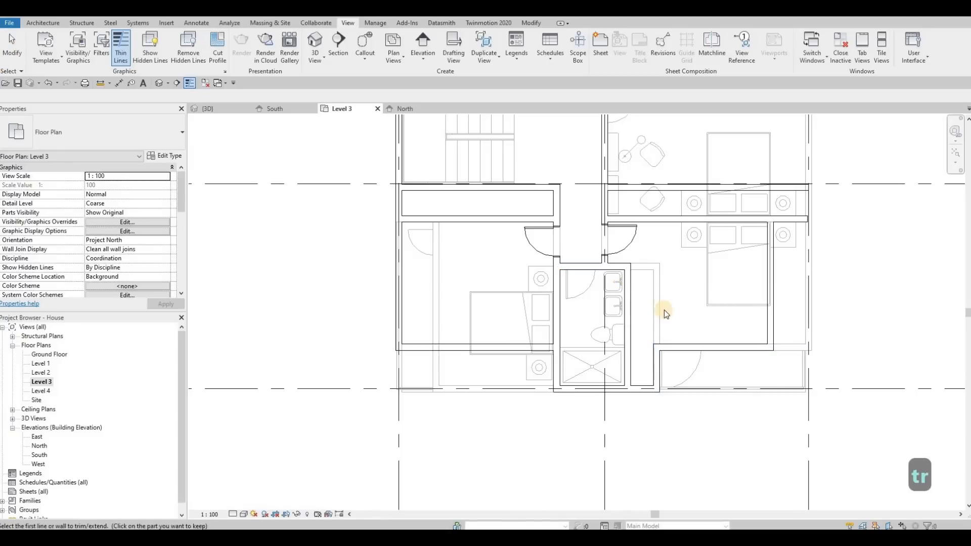
pyautogui.press('Escape')
pyautogui.moveTo(718, 290); pyautogui.dragTo(730, 285, button='middle')
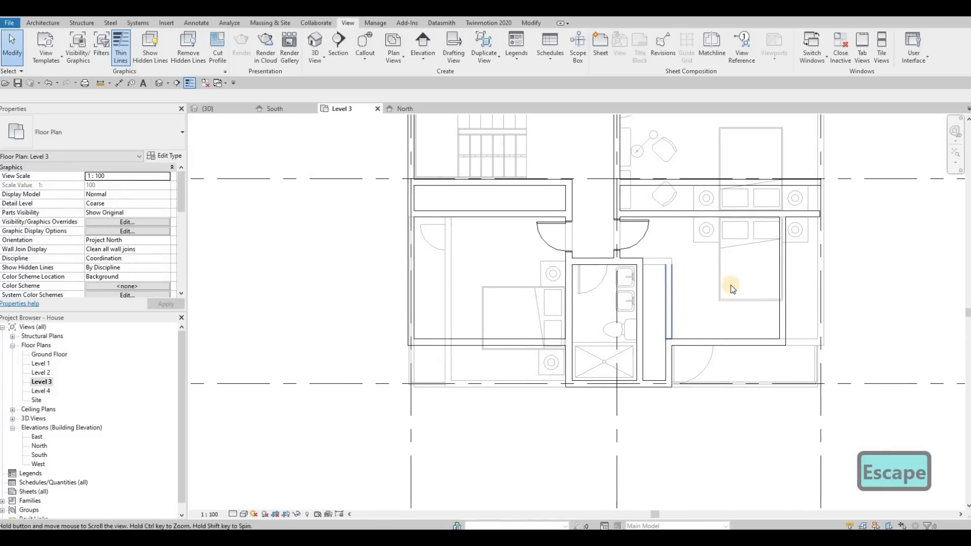
# Step: Place a similar M_Bed-Box 1525 x 2007mm - Queen on Level 3 against the east bedroom's north wall
pyautogui.press('Escape')
pyautogui.click(727, 281)
pyautogui.click(708, 273)
pyautogui.press('c')
pyautogui.press('s')
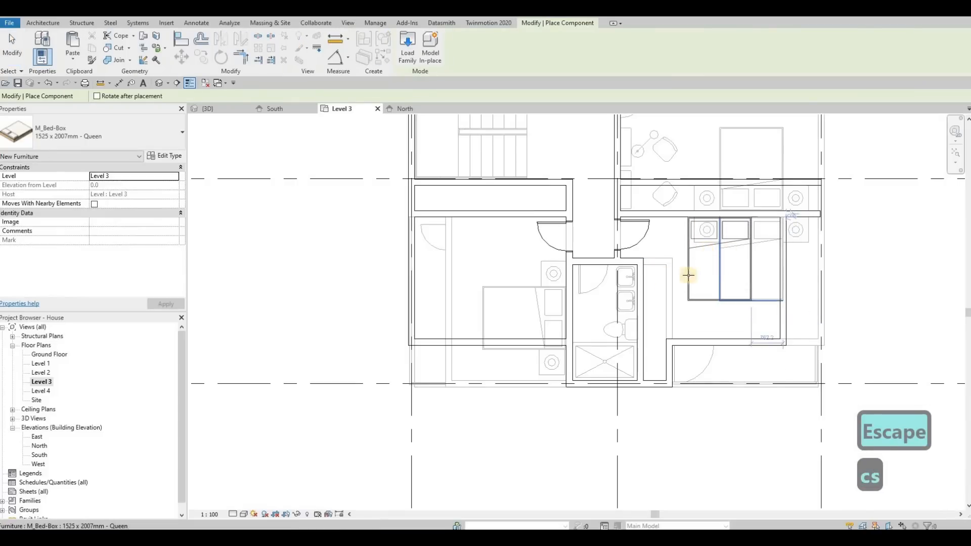
# Step: Place a second Queen bed in the west bedroom, rotated so its headboard is against the bathroom's west wall
pyautogui.moveTo(499, 278); pyautogui.dragTo(561, 273, button='middle')
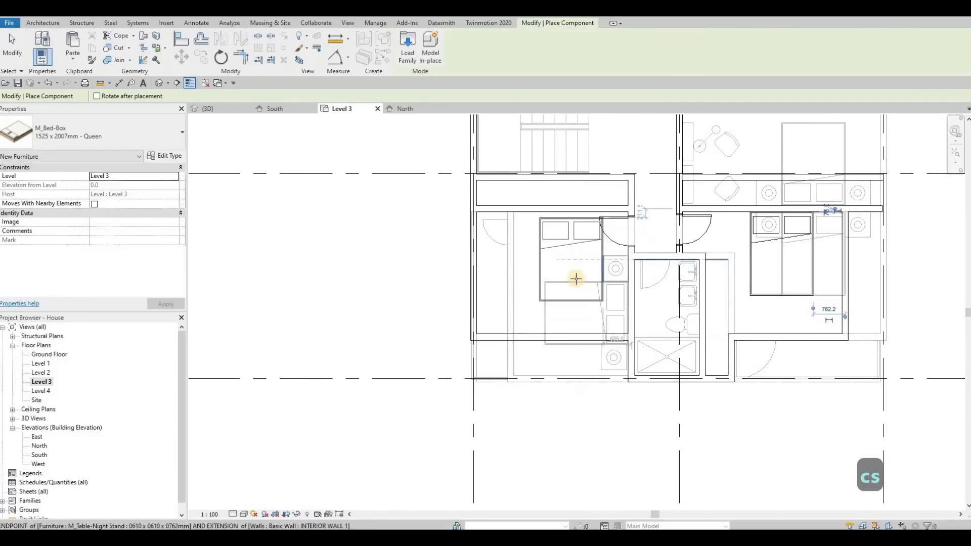
pyautogui.press('space')
pyautogui.press('space')
pyautogui.press('space')
pyautogui.press('space')
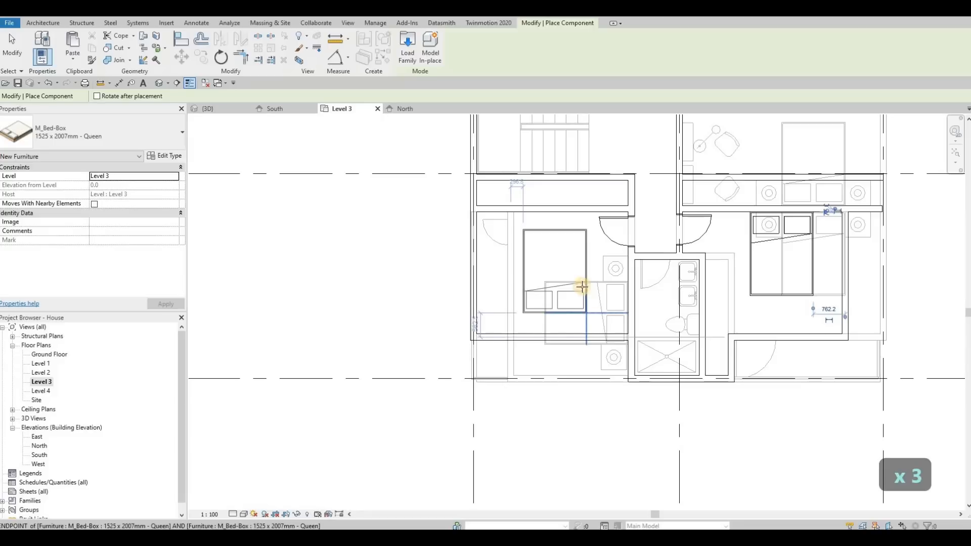
pyautogui.press('space')
pyautogui.press('space')
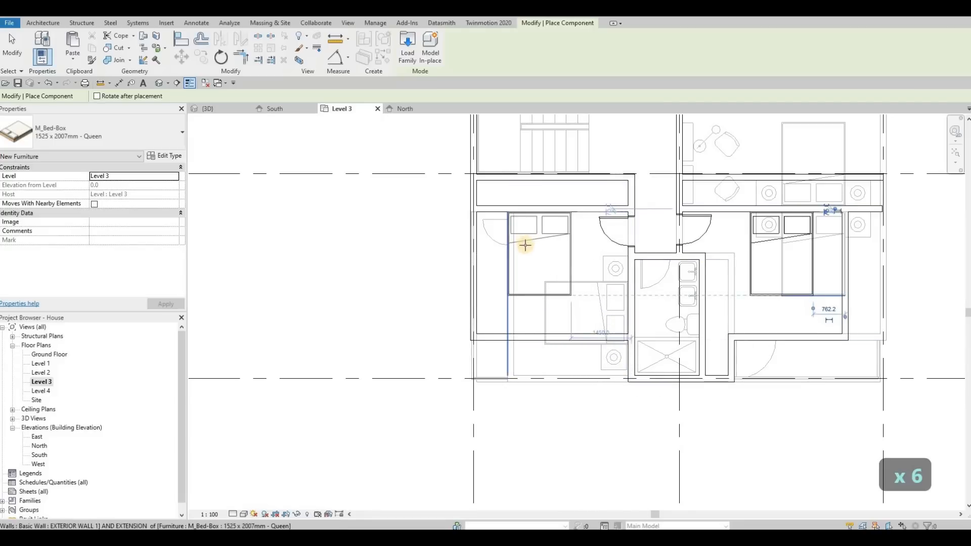
pyautogui.press('space')
pyautogui.press('space')
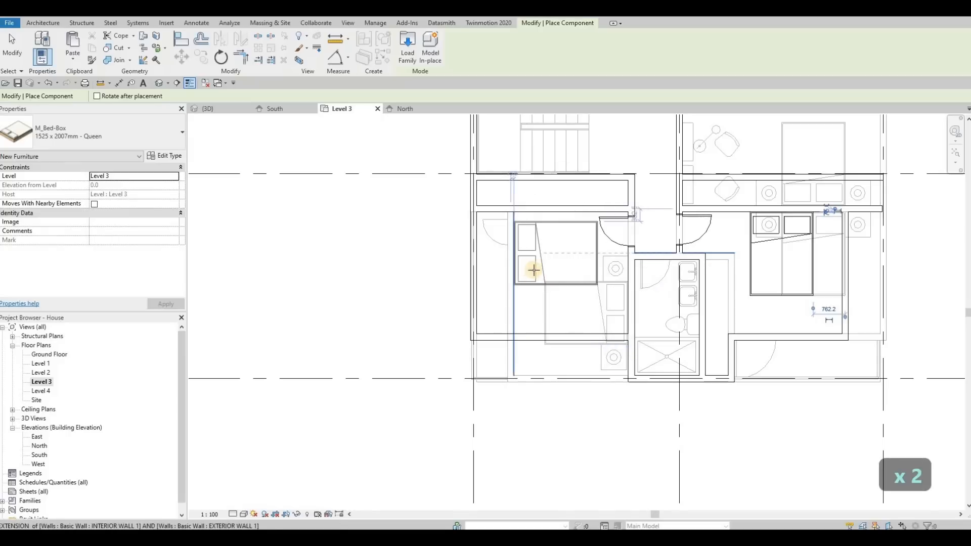
pyautogui.press('space')
pyautogui.press('space')
pyautogui.press('space')
pyautogui.press('space')
pyautogui.press('space')
pyautogui.press('space')
pyautogui.press('space')
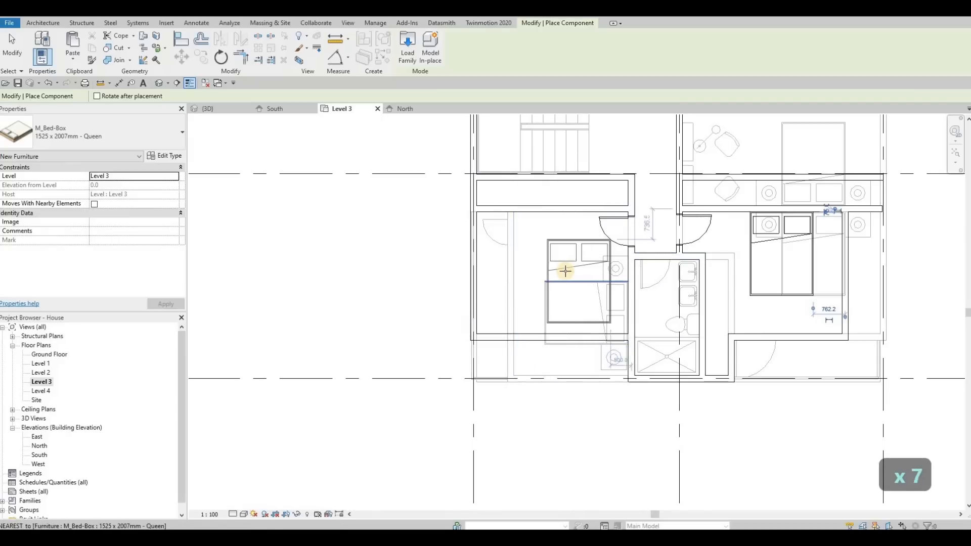
pyautogui.press('space')
pyautogui.press('space')
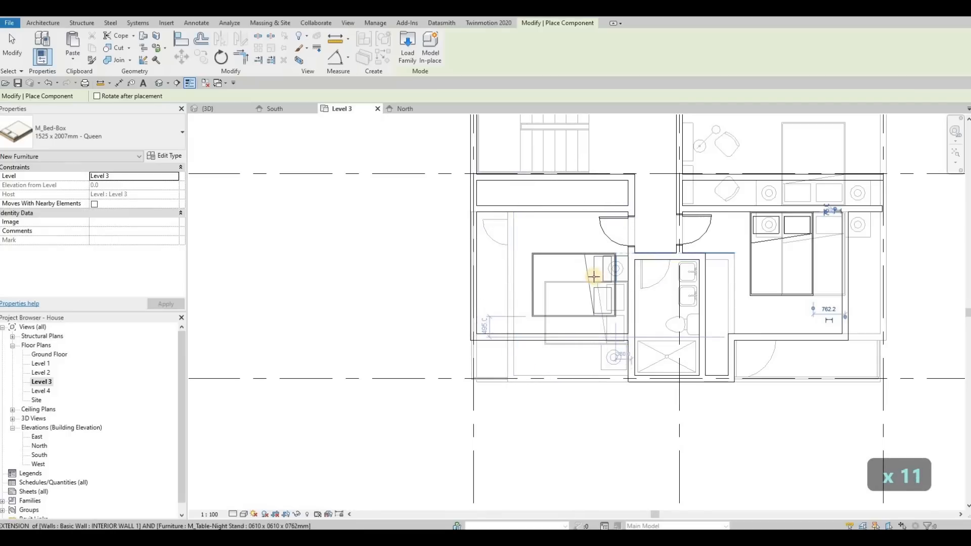
pyautogui.click(597, 279)
pyautogui.press('Escape')
pyautogui.press('Escape')
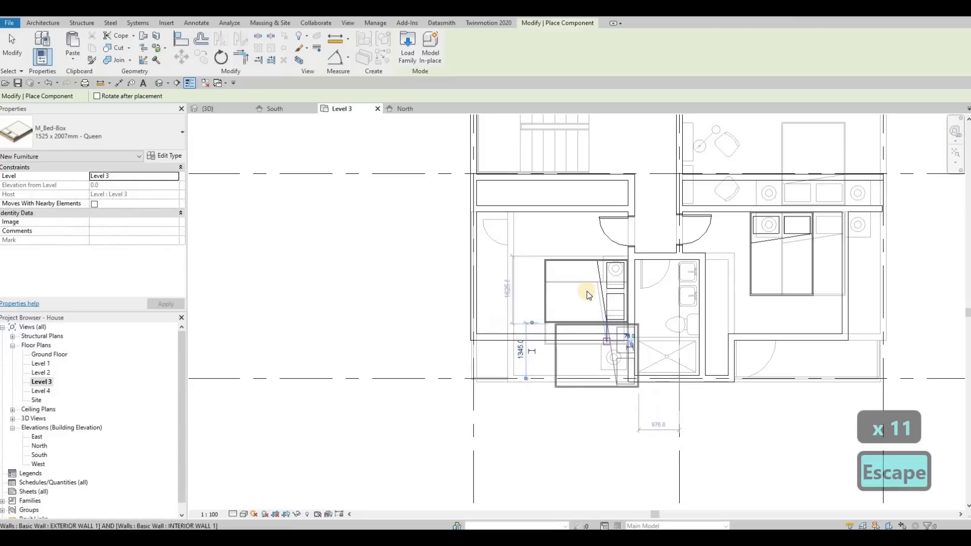
# Step: Nudge the west bedroom's bed south toward the room's south wall
pyautogui.click(587, 293)
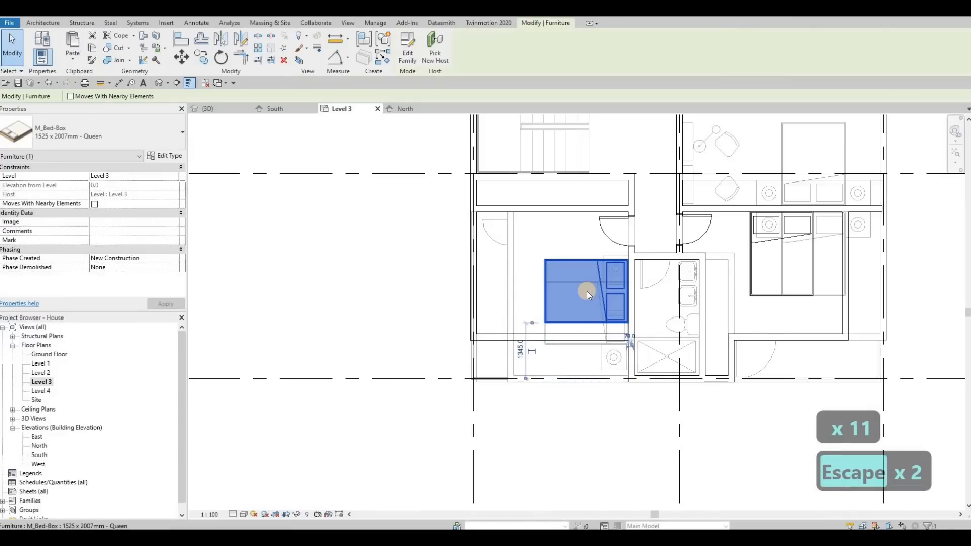
pyautogui.scroll(2, 587, 290)
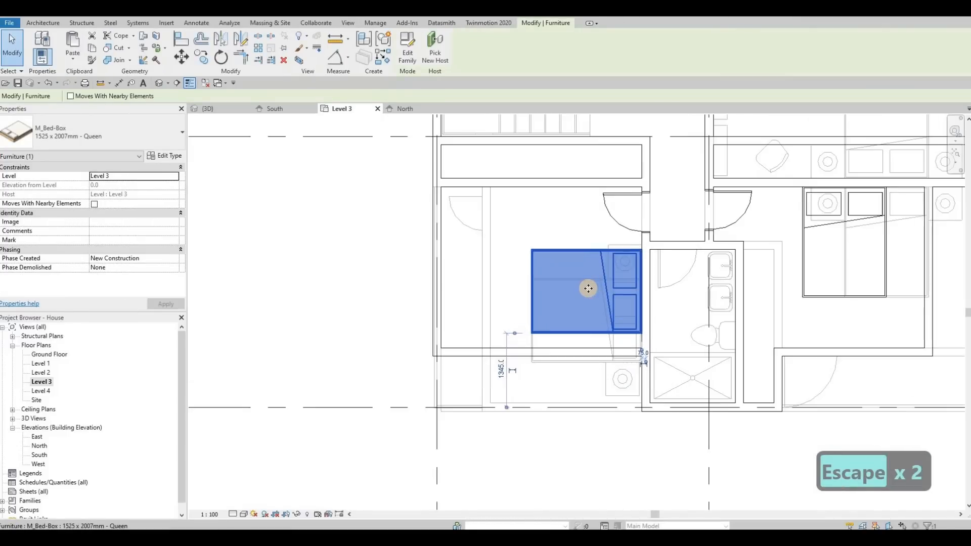
pyautogui.press('Down')
pyautogui.press('Down')
pyautogui.press('Down')
pyautogui.press('Down')
pyautogui.press('Down')
pyautogui.press('Down')
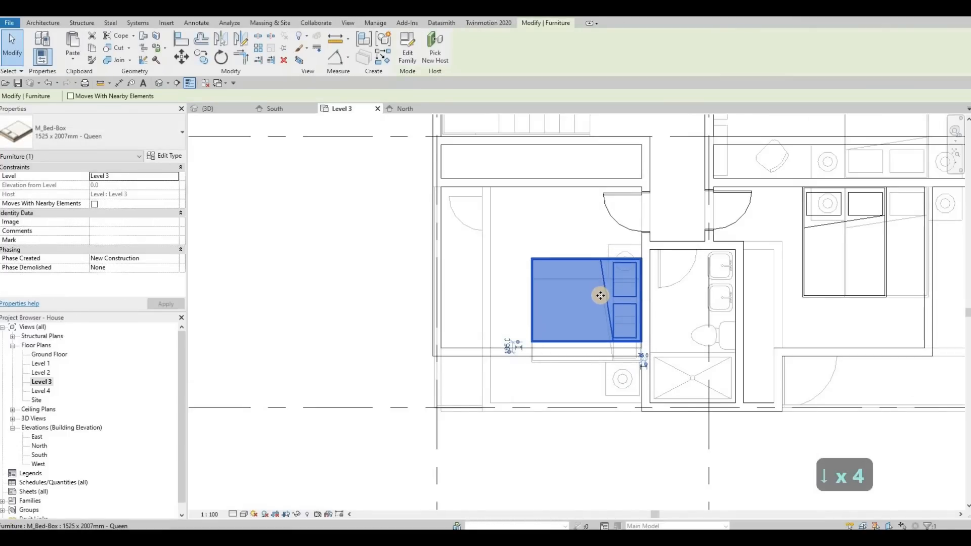
pyautogui.press('Escape')
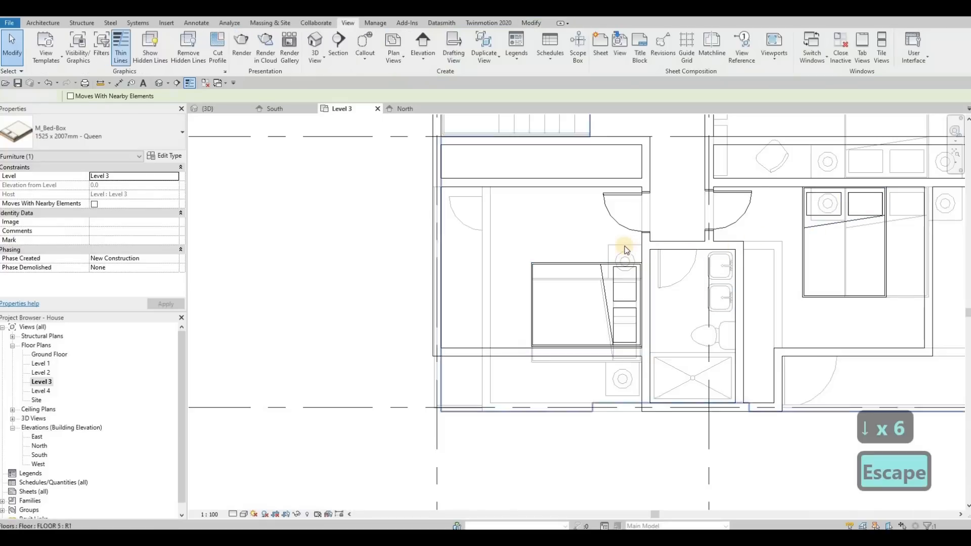
# Step: Place similar 0610 x 0610 x 0762mm night stands north of the west bed and on both sides of the east bed
pyautogui.click(622, 246)
pyautogui.press('c')
pyautogui.press('s')
pyautogui.scroll(2, 625, 246)
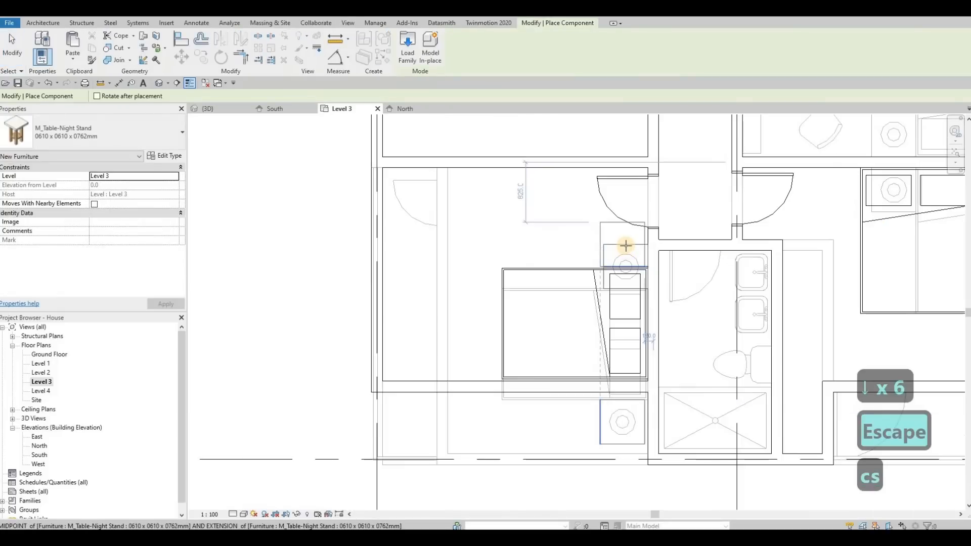
pyautogui.click(625, 245)
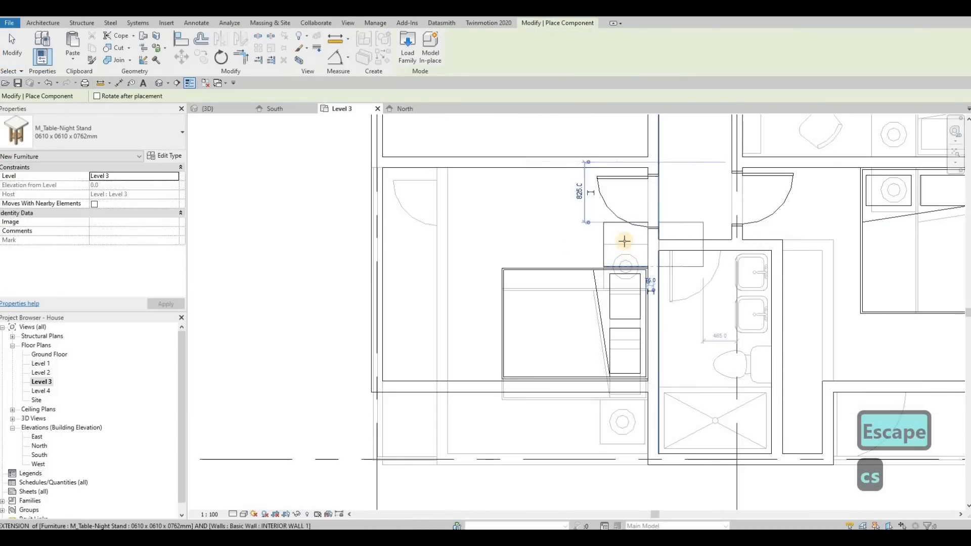
pyautogui.moveTo(781, 246); pyautogui.dragTo(583, 251, button='middle')
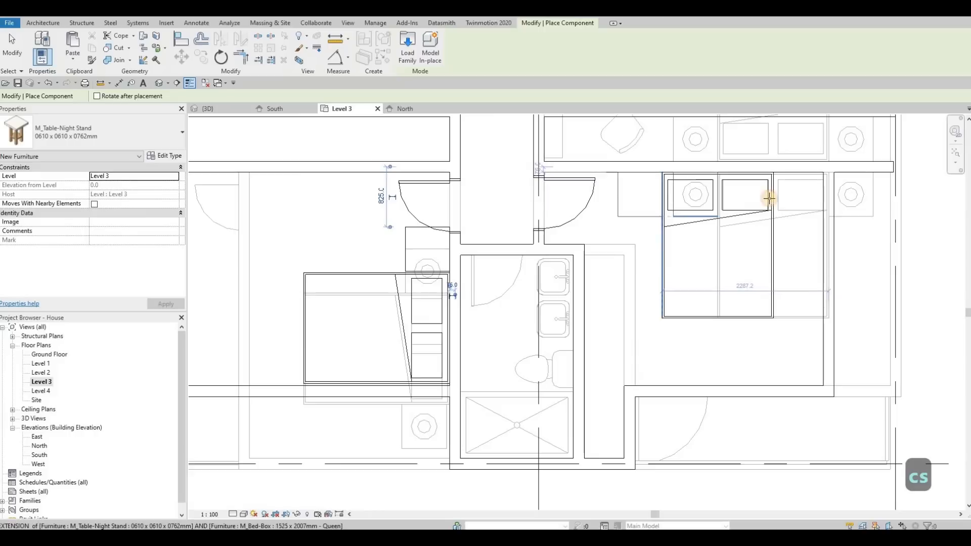
pyautogui.click(796, 195)
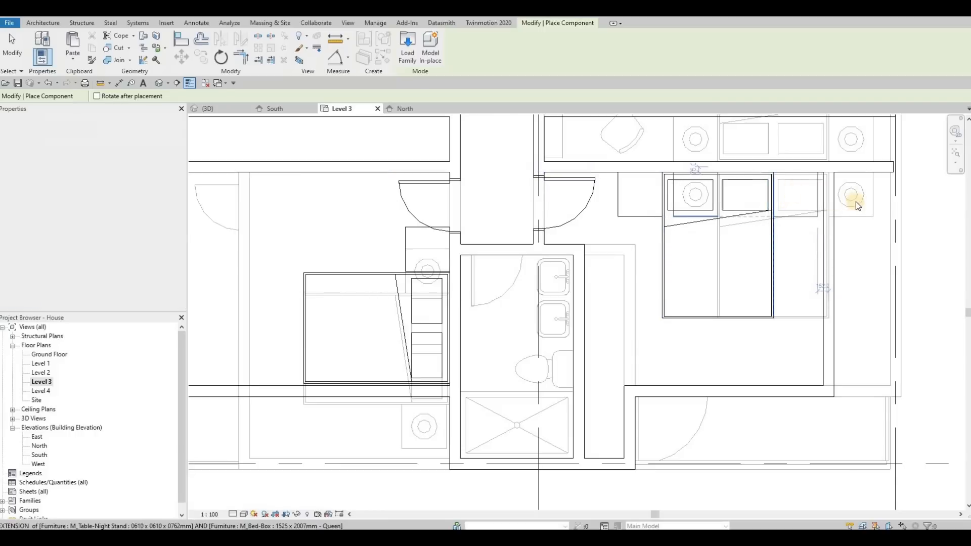
pyautogui.press('Escape')
pyautogui.press('Escape')
# Step: Place a similar M_Table Lamp - Standard 60W - 120V on each of the three Level 3 night stands
pyautogui.click(852, 197)
pyautogui.press('c')
pyautogui.press('s')
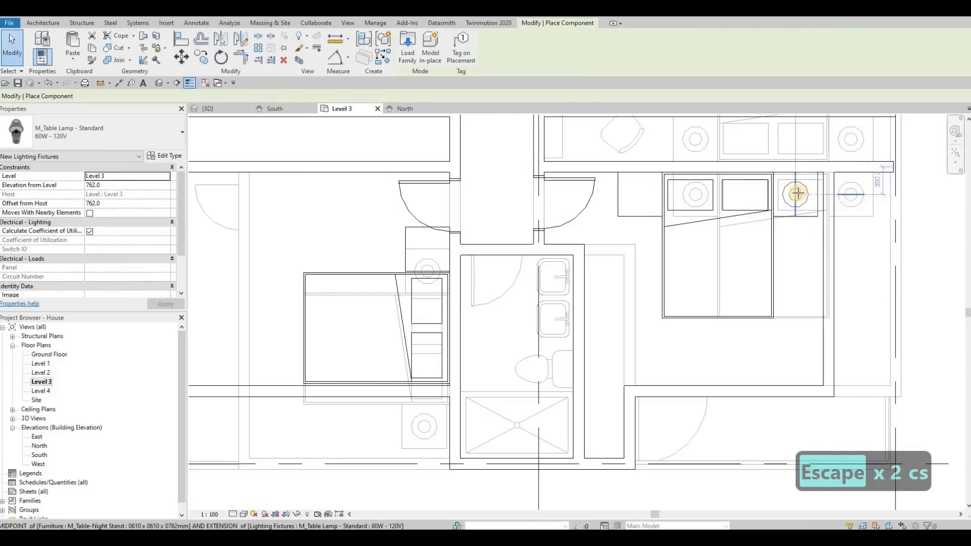
pyautogui.click(640, 194)
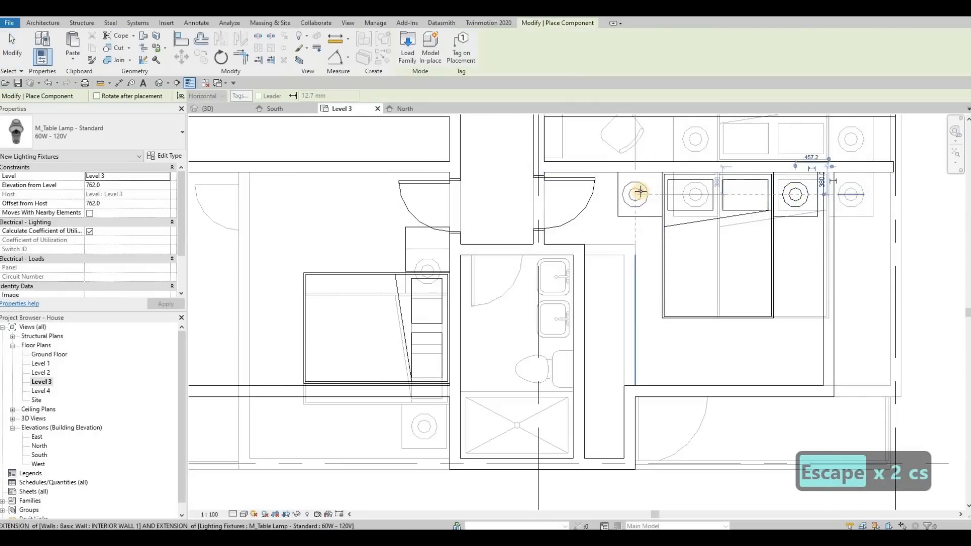
pyautogui.click(427, 249)
pyautogui.press('Escape')
pyautogui.scroll(-3, 554, 276)
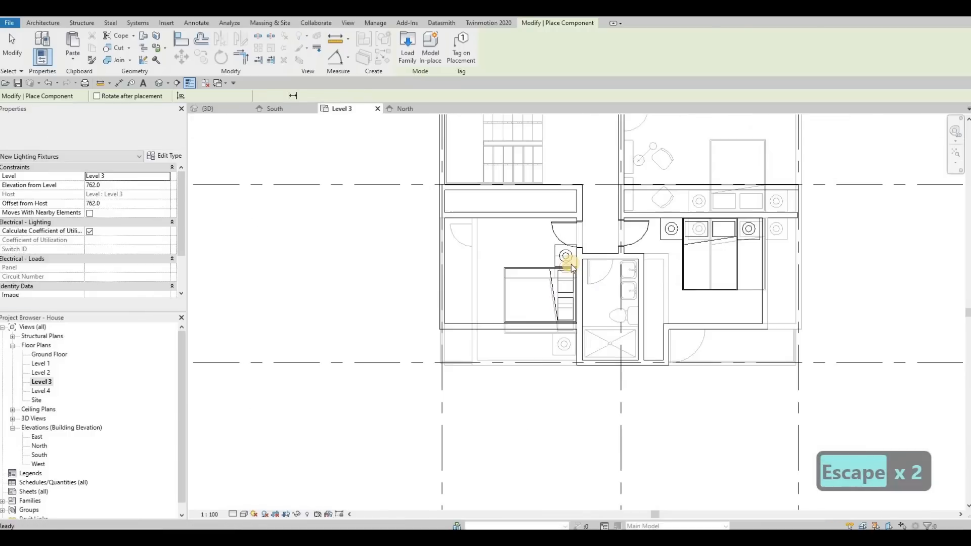
pyautogui.press('Escape')
pyautogui.press('Escape')
# Step: Nudge the west bedroom's bed, night stand and lamp slightly south together
pyautogui.scroll(3, 572, 282)
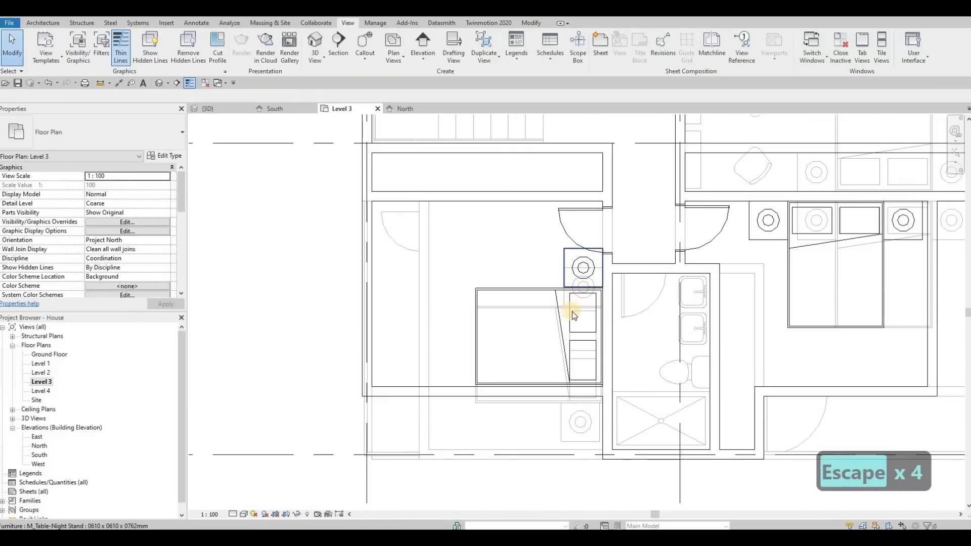
pyautogui.press('Escape')
pyautogui.click(572, 313)
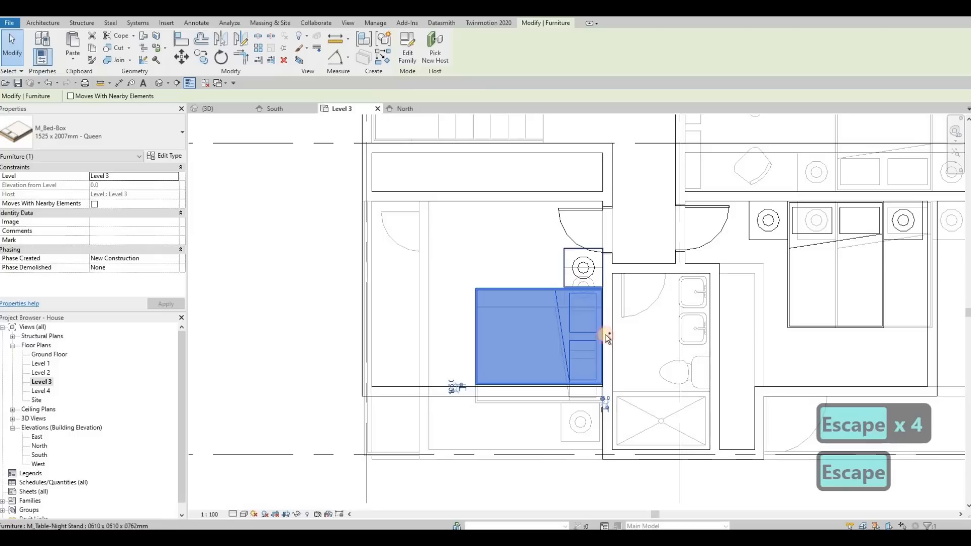
pyautogui.keyDown('ctrl'); pyautogui.moveTo(544, 236); pyautogui.dragTo(612, 390); pyautogui.keyUp('ctrl')
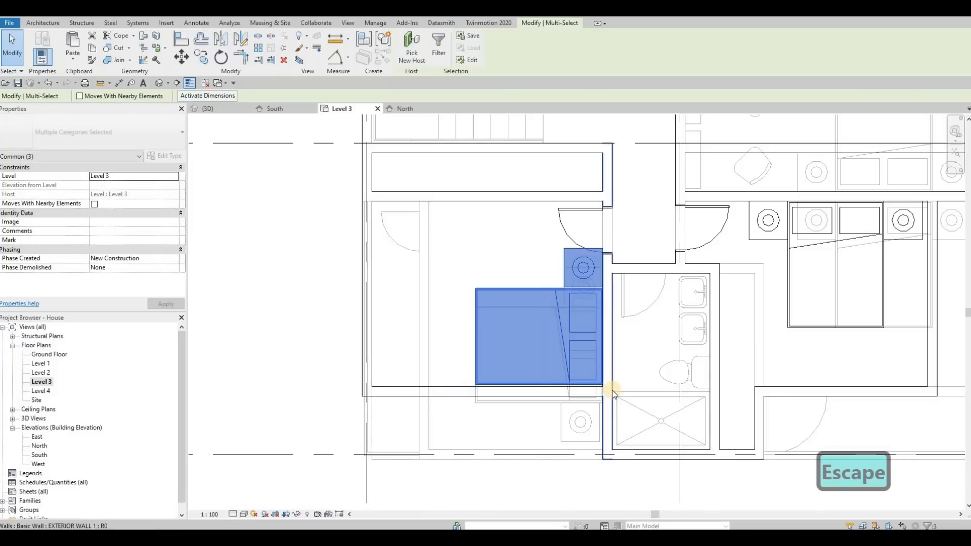
pyautogui.press('Down')
pyautogui.press('Down')
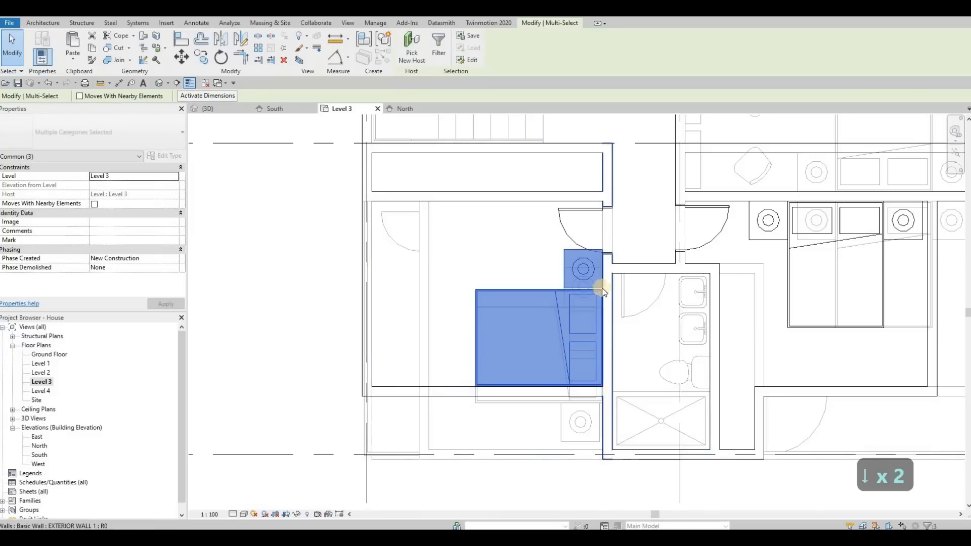
pyautogui.press('Escape')
# Step: Nudge the west bedroom's Level 3 door slightly north, away from the night stand
pyautogui.click(577, 214)
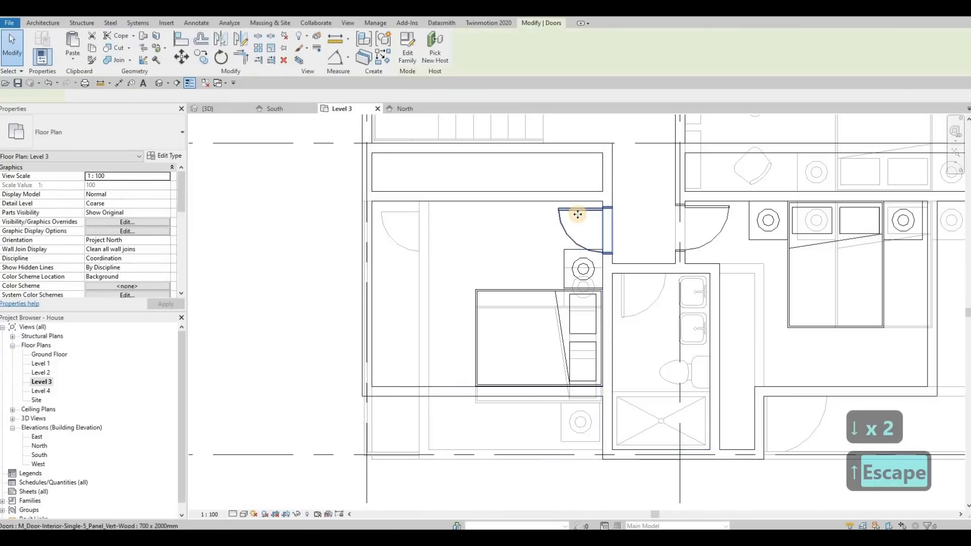
pyautogui.press('Up')
pyautogui.press('Up')
pyautogui.press('Up')
pyautogui.press('Escape')
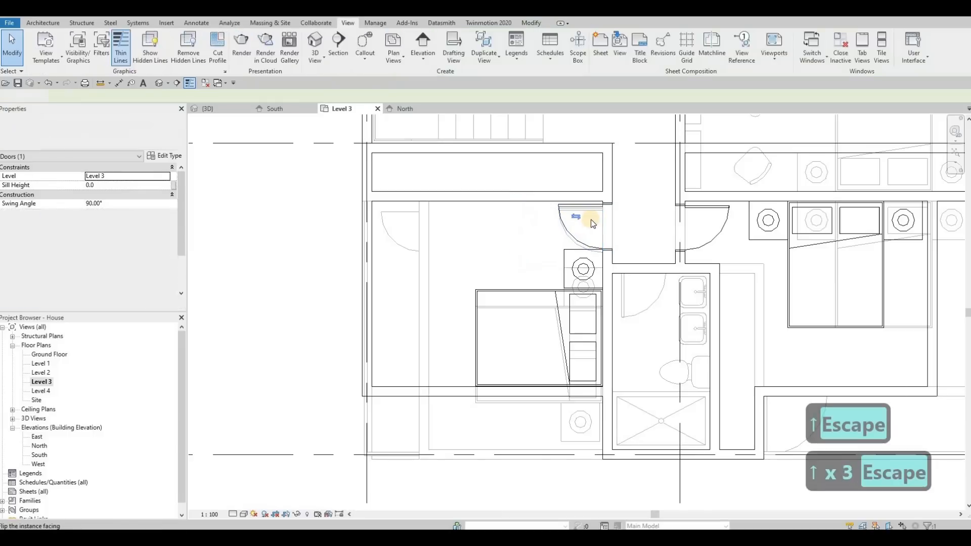
# Step: Move the Level 2 door beneath the west bedroom's door north to line up with the Level 3 door
pyautogui.scroll(3, 580, 206)
pyautogui.click(585, 203)
pyautogui.scroll(2, 584, 193)
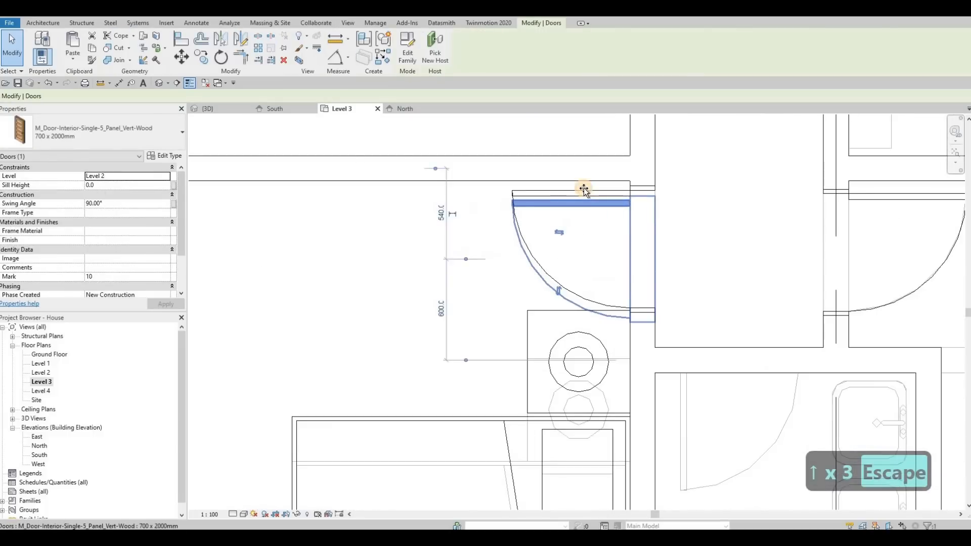
pyautogui.moveTo(584, 196); pyautogui.dragTo(584, 192)
pyautogui.press('Escape')
pyautogui.press('Escape')
pyautogui.press('Escape')
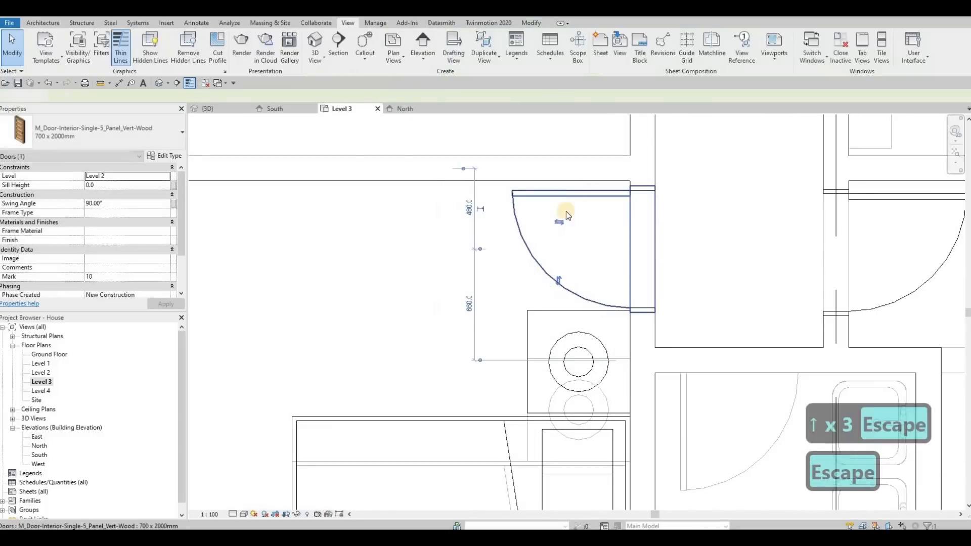
# Step: Move the west bed's southeast corner flush with the inner face of the bedroom's south wall
pyautogui.scroll(-5, 565, 211)
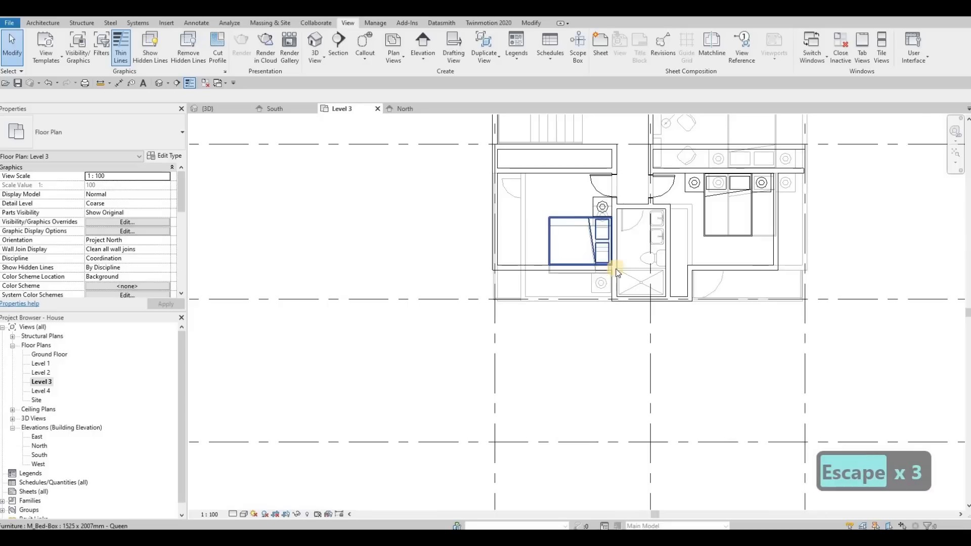
pyautogui.scroll(5, 650, 262)
pyautogui.click(652, 262)
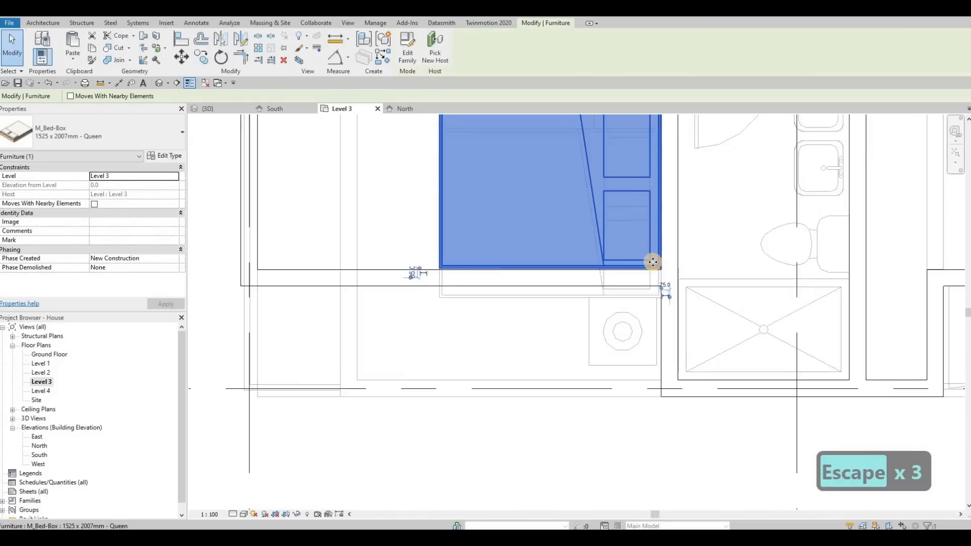
pyautogui.press('m')
pyautogui.press('v')
pyautogui.scroll(3, 679, 271)
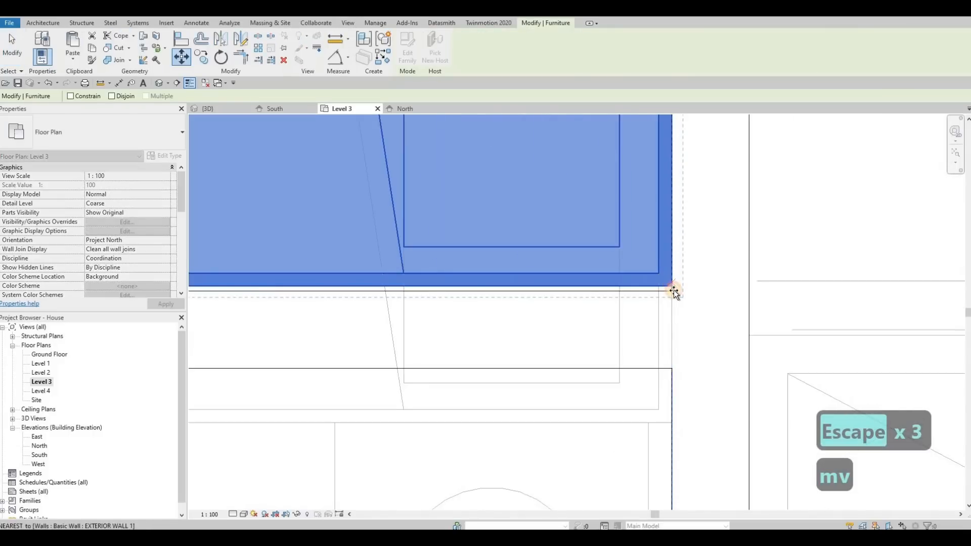
pyautogui.click(673, 289)
pyautogui.click(672, 295)
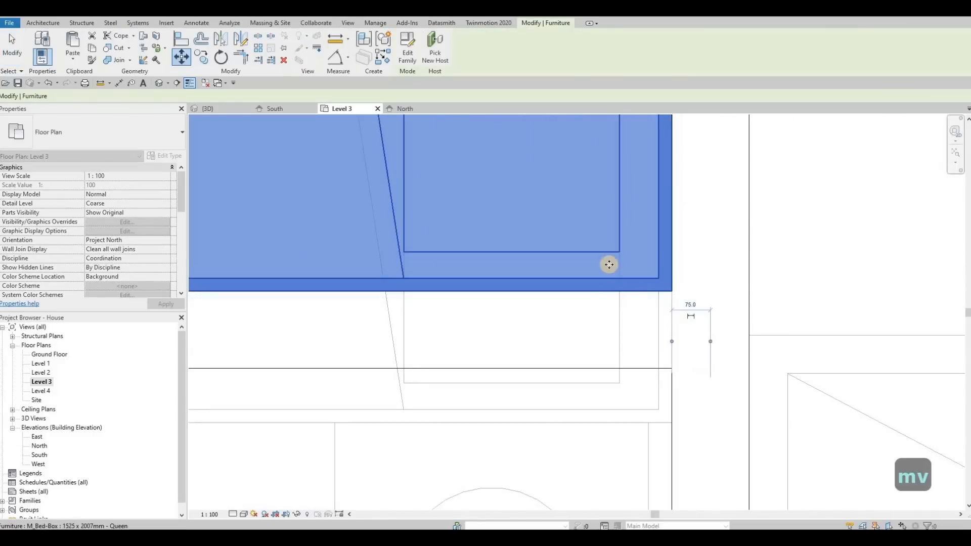
pyautogui.scroll(-5, 610, 265)
pyautogui.press('Escape')
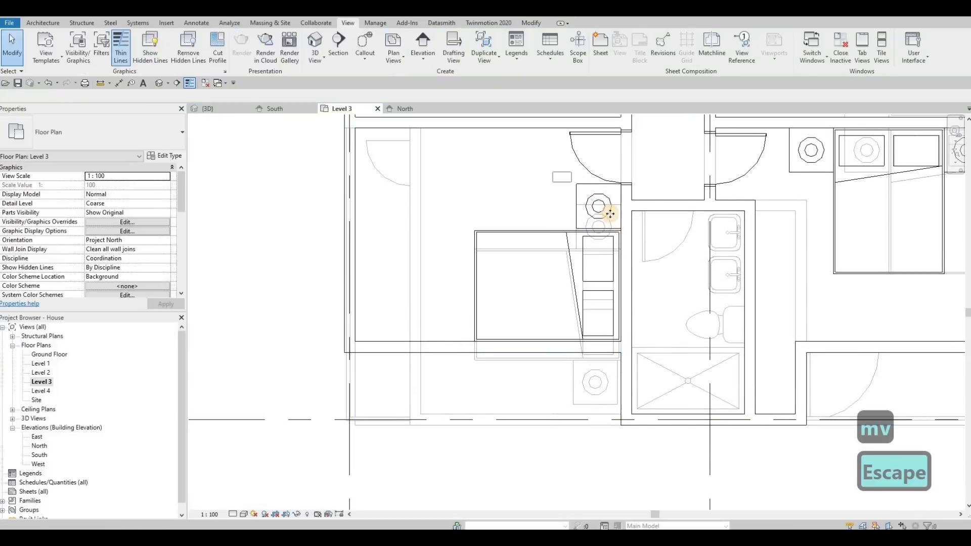
# Step: Move the west bedroom's night stand and lamp south until they meet the north edge of the bed
pyautogui.click(611, 214)
pyautogui.scroll(5, 632, 242)
pyautogui.press('m')
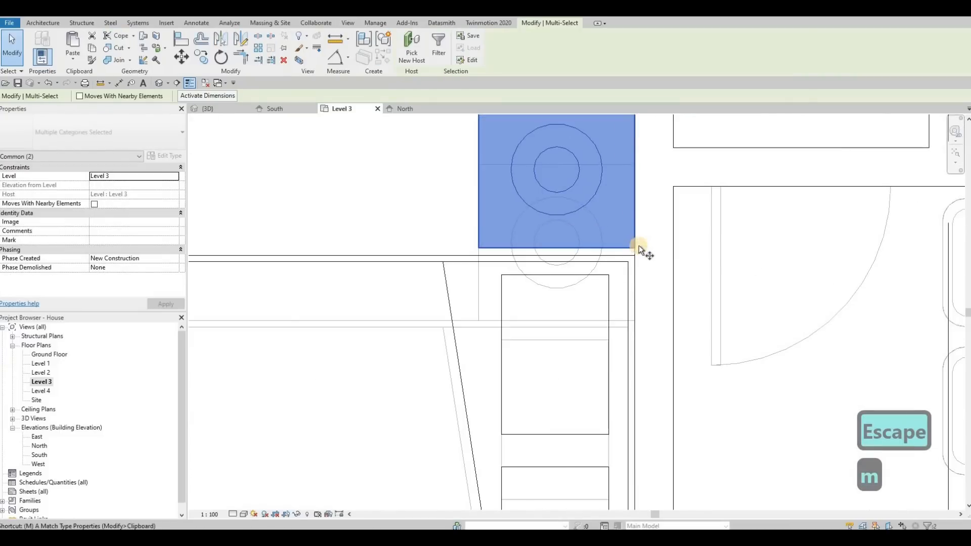
pyautogui.press('v')
pyautogui.scroll(4, 632, 250)
pyautogui.click(630, 260)
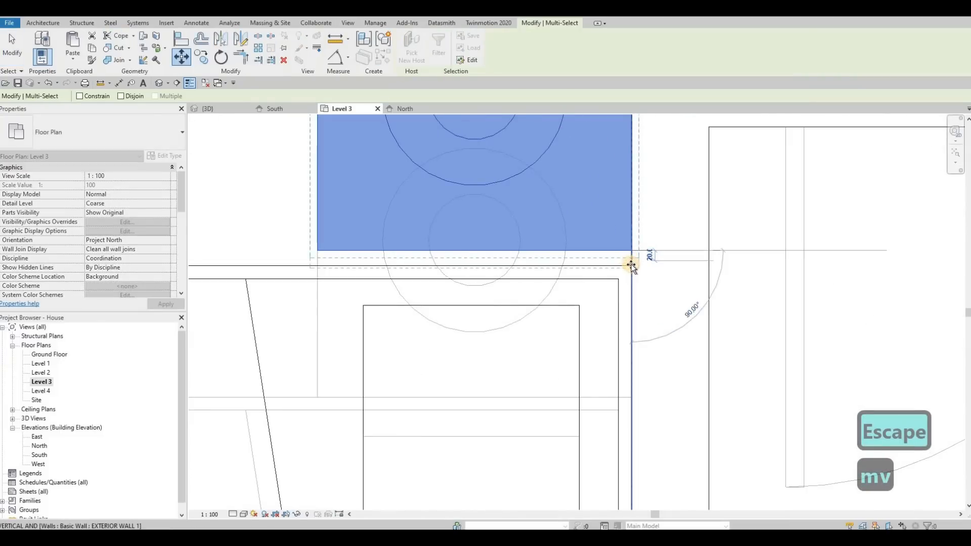
pyautogui.press('Escape')
pyautogui.scroll(-5, 653, 247)
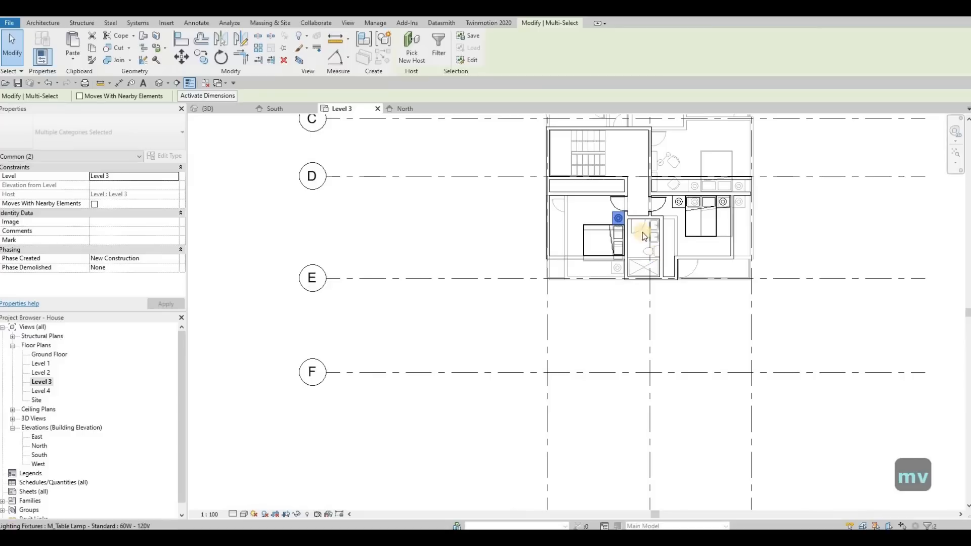
pyautogui.press('Escape')
pyautogui.press('Escape')
# Step: Place a matching 700 x 2000mm door in the Level 3 bathroom's north wall, above the Level 2 bathroom door
pyautogui.scroll(4, 634, 241)
pyautogui.click(629, 230)
pyautogui.press('c')
pyautogui.press('s')
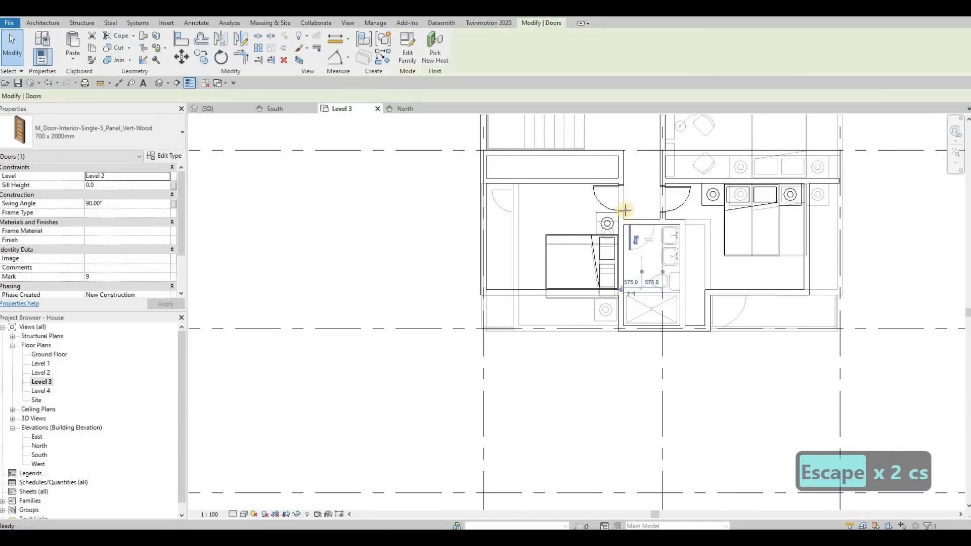
pyautogui.scroll(5, 626, 210)
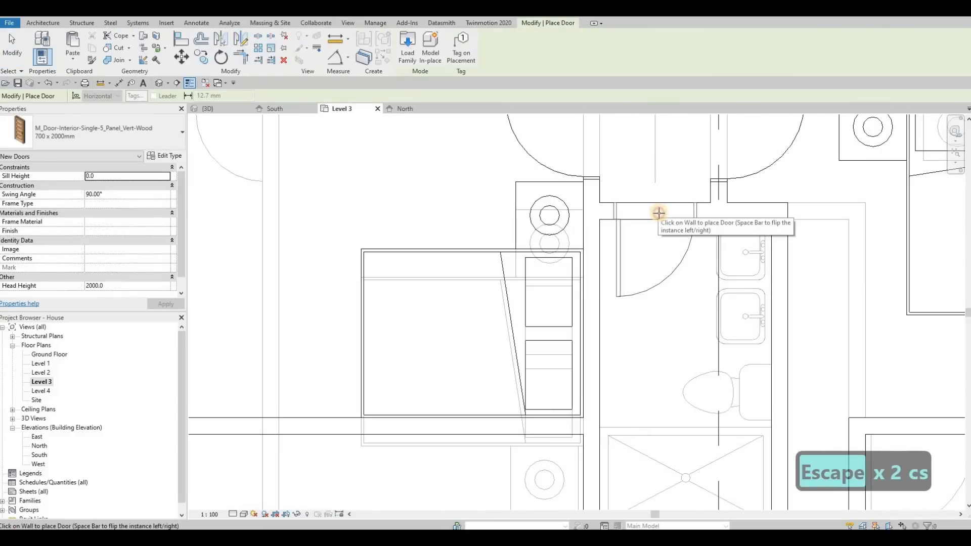
pyautogui.scroll(-3, 678, 231)
pyautogui.press('Escape')
pyautogui.press('Escape')
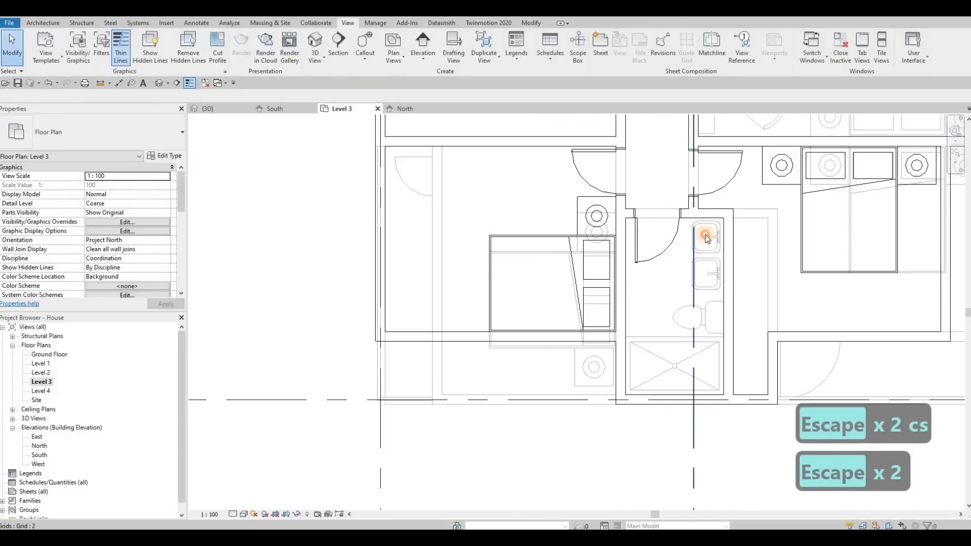
# Step: Place a 500 x 440mm square vanity sink on Level 3 over the northern Level 2 sink, rotated with its tap toward the east wall
pyautogui.click(717, 242)
pyautogui.press('c')
pyautogui.press('s')
pyautogui.scroll(5, 713, 241)
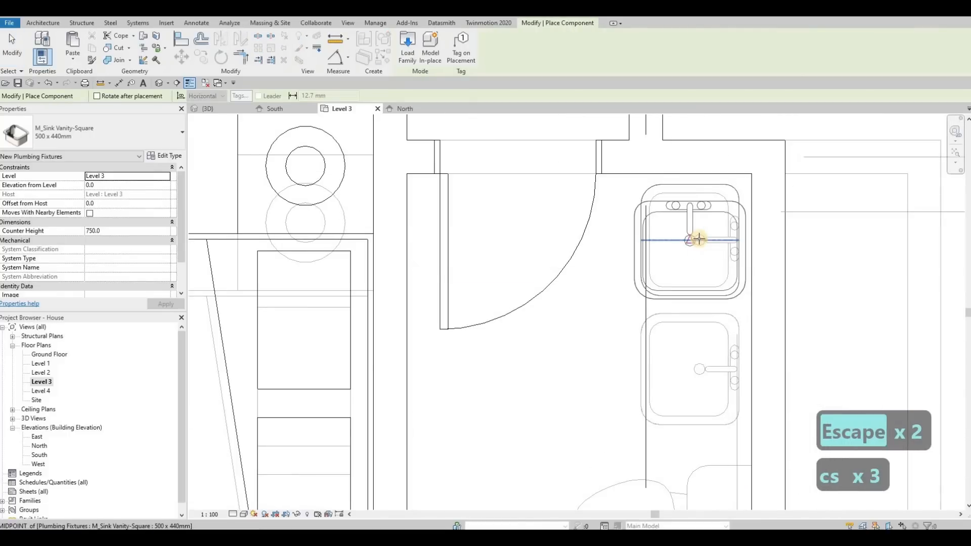
pyautogui.press('space')
pyautogui.press('space')
pyautogui.press('space')
pyautogui.press('space')
pyautogui.press('space')
pyautogui.press('space')
pyautogui.press('space')
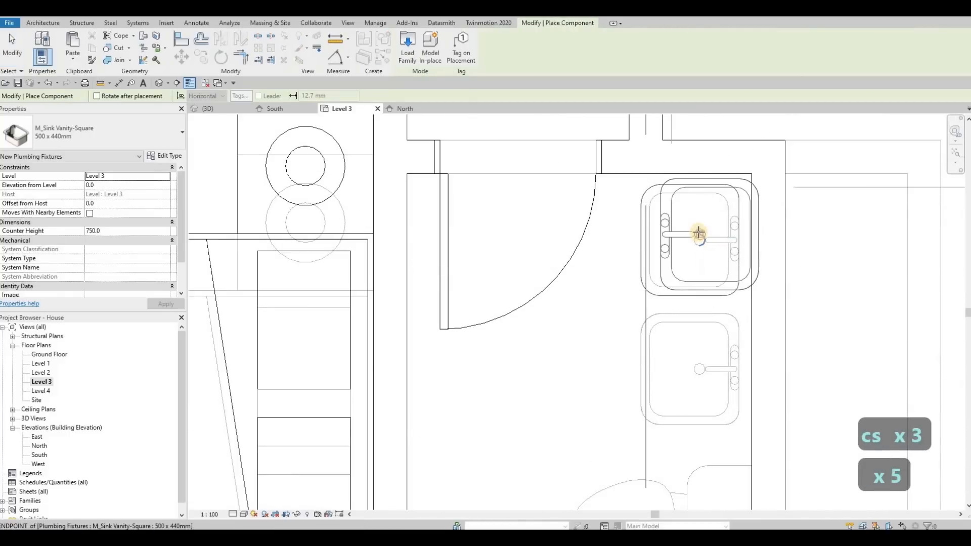
pyautogui.scroll(1, 696, 243)
pyautogui.scroll(2, 698, 232)
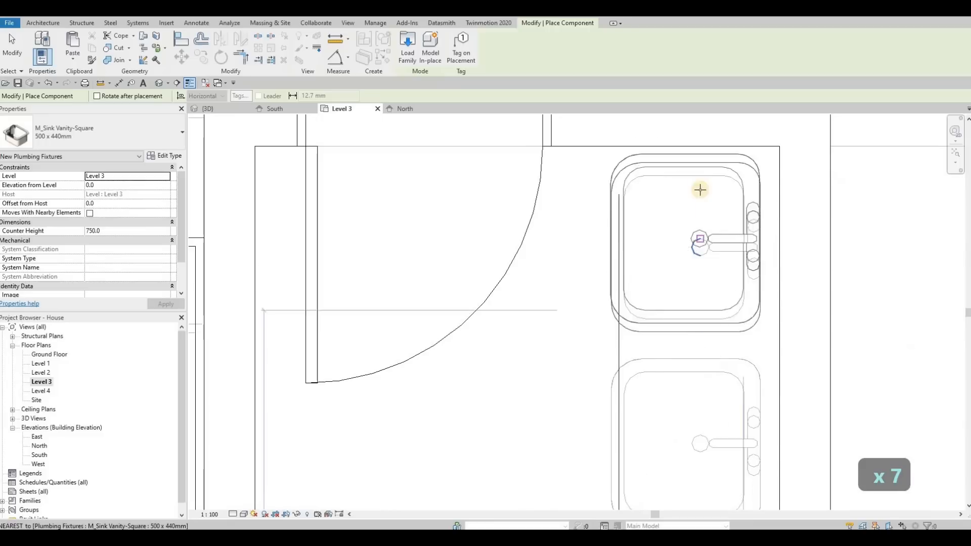
pyautogui.press('space')
pyautogui.press('space')
pyautogui.press('space')
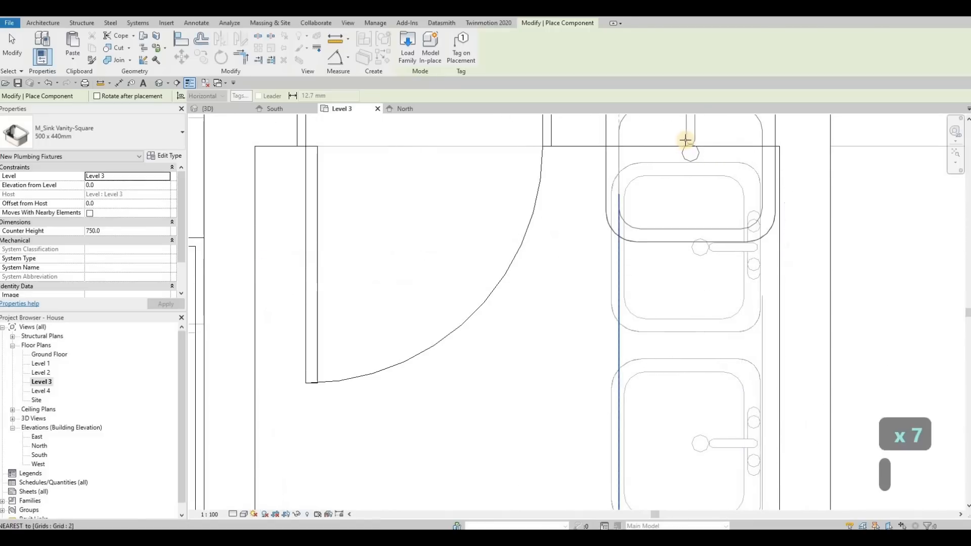
pyautogui.press('space')
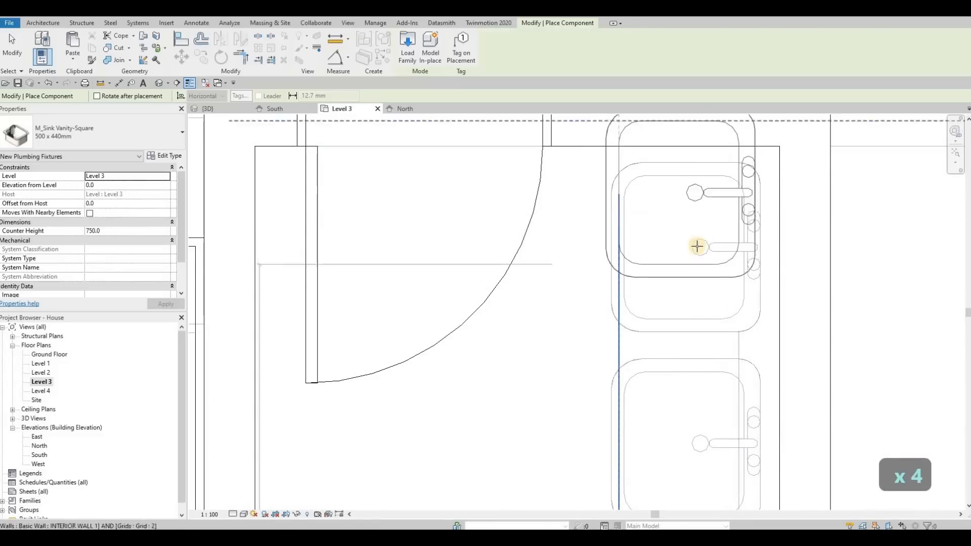
pyautogui.click(700, 190)
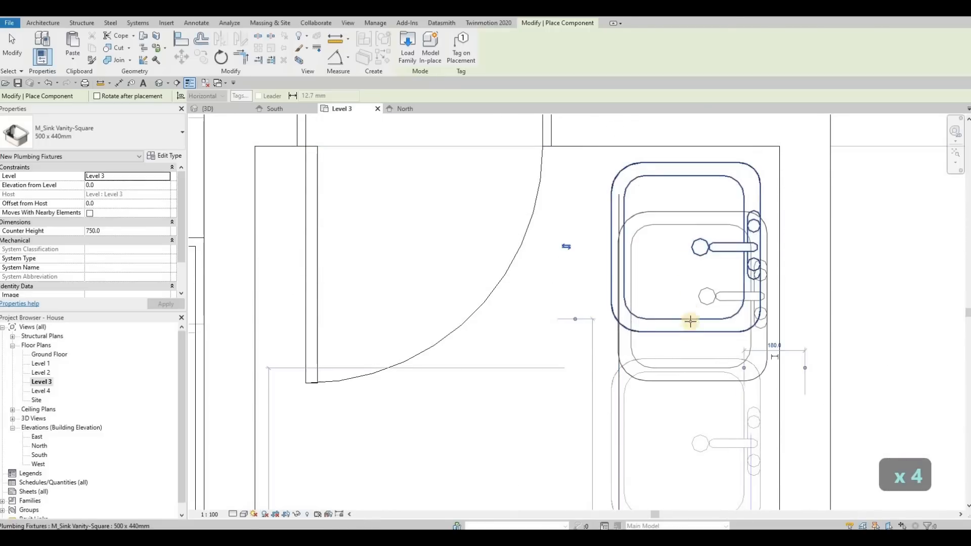
# Step: Place a second square vanity sink directly south of the first, over the other Level 2 sink
pyautogui.moveTo(689, 321); pyautogui.dragTo(675, 205, button='middle')
pyautogui.click(682, 286)
pyautogui.scroll(-5, 682, 285)
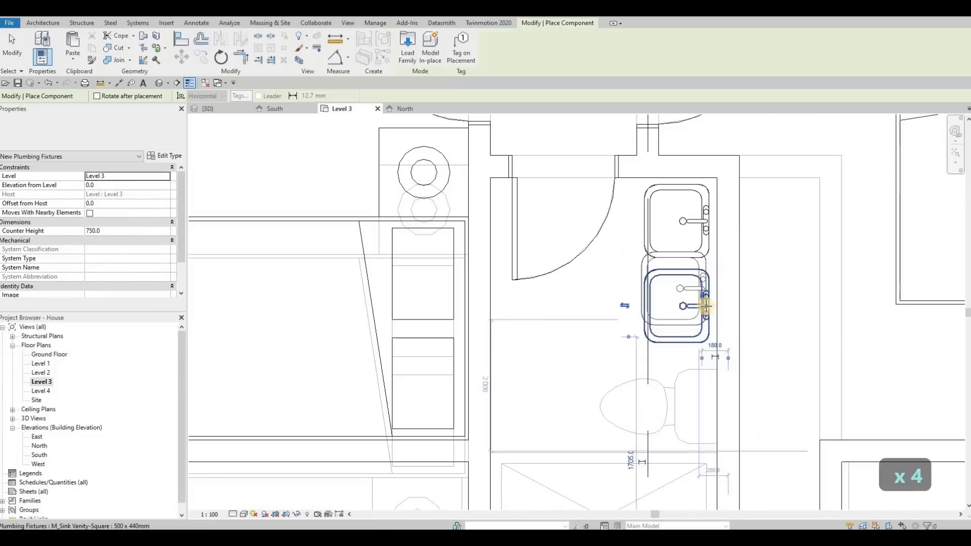
pyautogui.press('Escape')
pyautogui.press('Escape')
# Step: Place a matching toilet on the Level 3 bathroom's east wall, over the Level 2 toilet
pyautogui.click(712, 318)
pyautogui.press('c')
pyautogui.press('s')
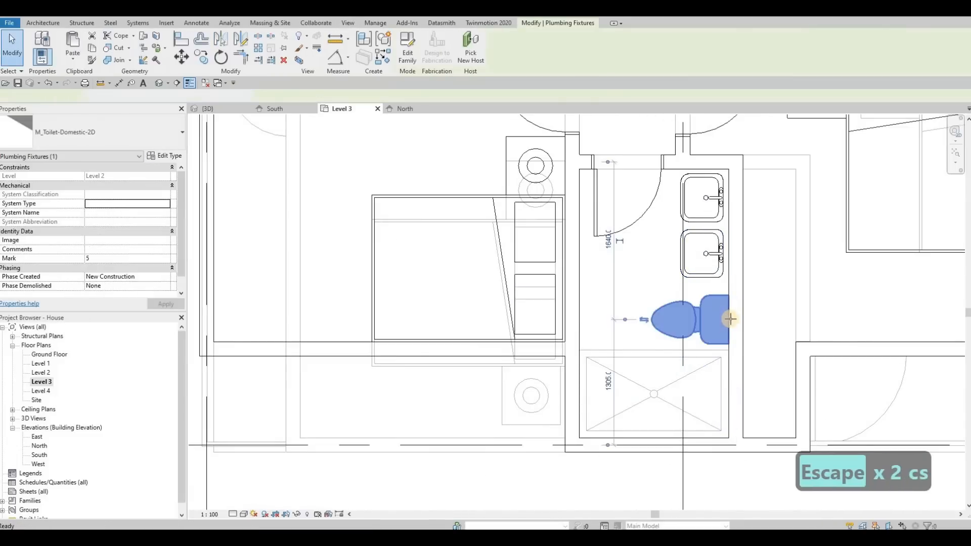
pyautogui.press('Escape')
pyautogui.press('Escape')
# Step: Place a matching shower stall at the south end of the Level 3 bathroom, fitted into the southeast corner
pyautogui.click(700, 364)
pyautogui.press('c')
pyautogui.press('s')
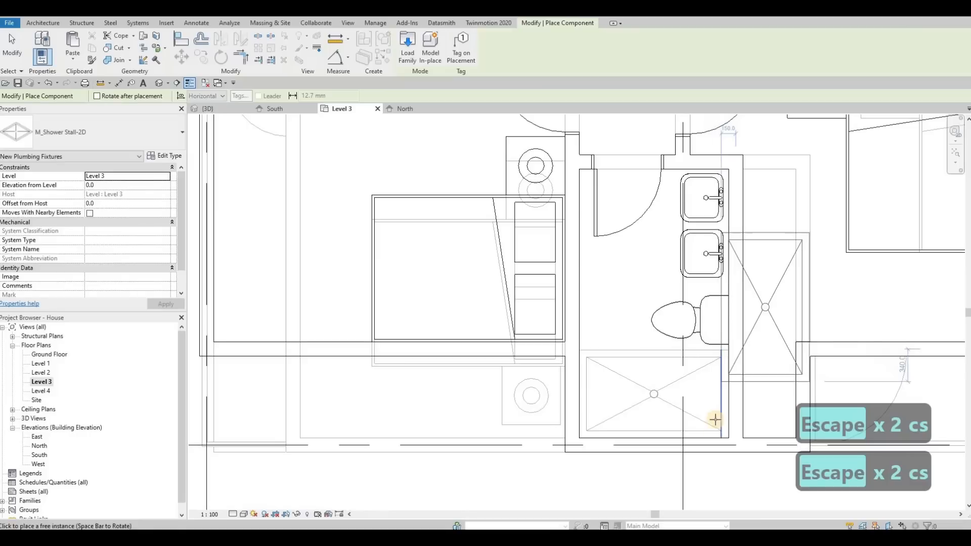
pyautogui.scroll(3, 733, 434)
pyautogui.click(739, 443)
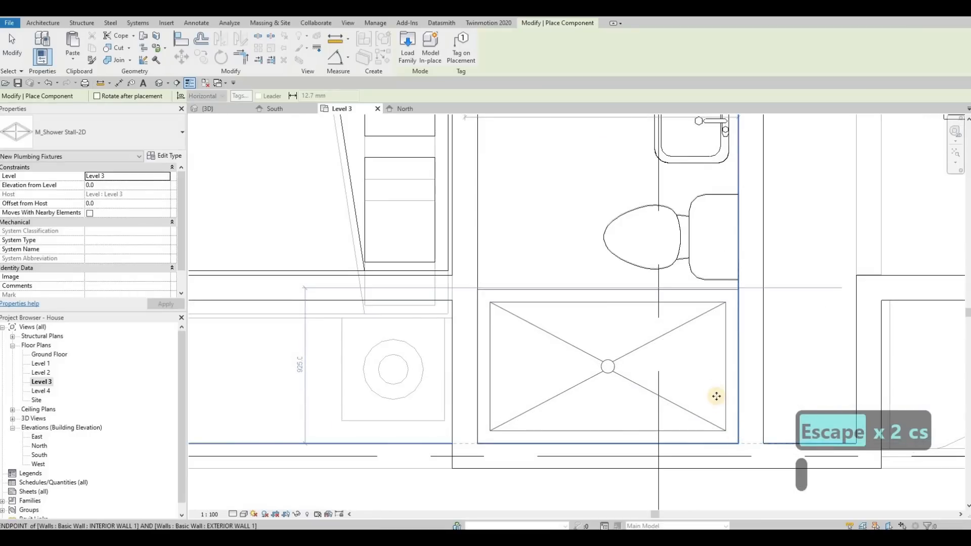
pyautogui.scroll(-4, 688, 333)
pyautogui.press('Escape')
pyautogui.press('Escape')
pyautogui.press('Escape')
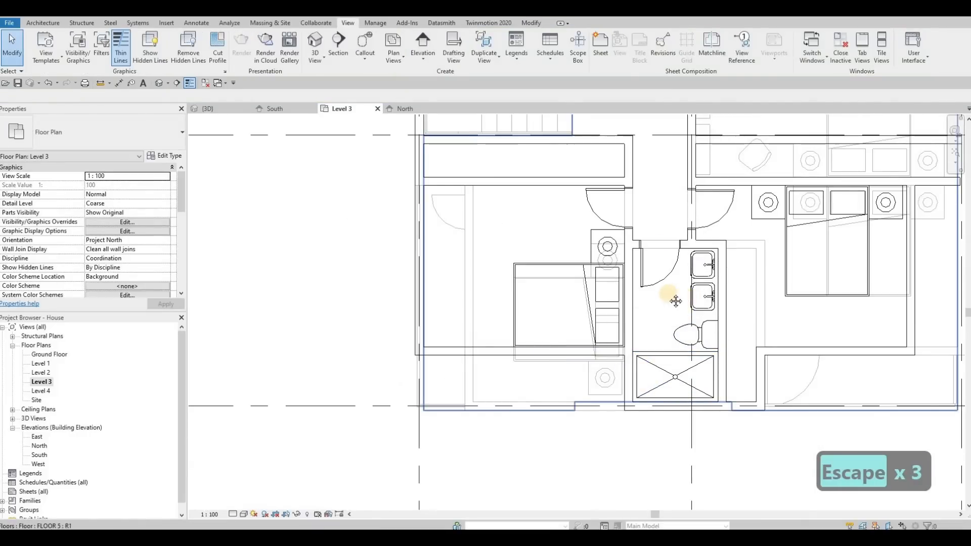
# Step: Review the Level 3 plan layout around the two bedrooms, the bathroom and the stair
pyautogui.scroll(-3, 675, 301)
pyautogui.press('Escape')
pyautogui.scroll(1, 660, 283)
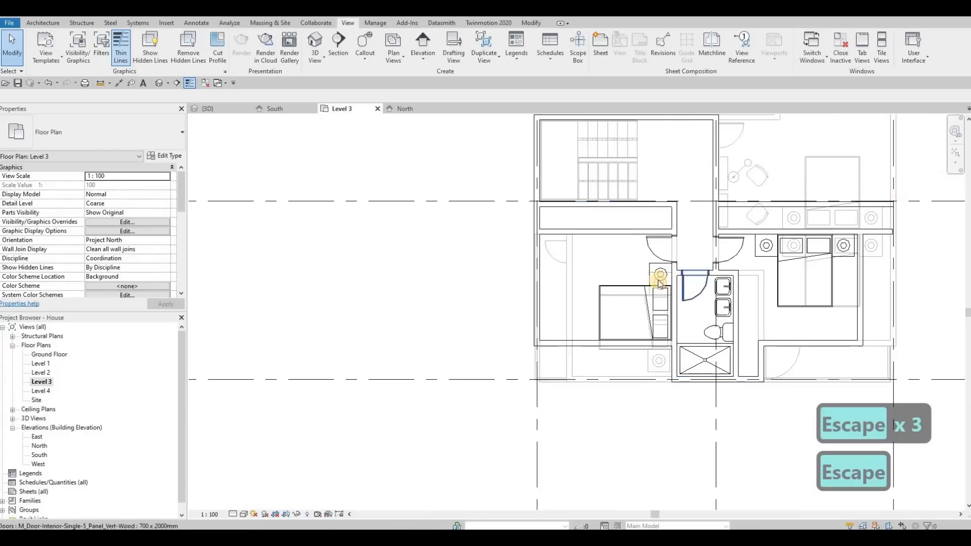
pyautogui.press('Escape')
pyautogui.moveTo(647, 248); pyautogui.dragTo(641, 262, button='middle')
pyautogui.moveTo(608, 183); pyautogui.dragTo(608, 189, button='middle')
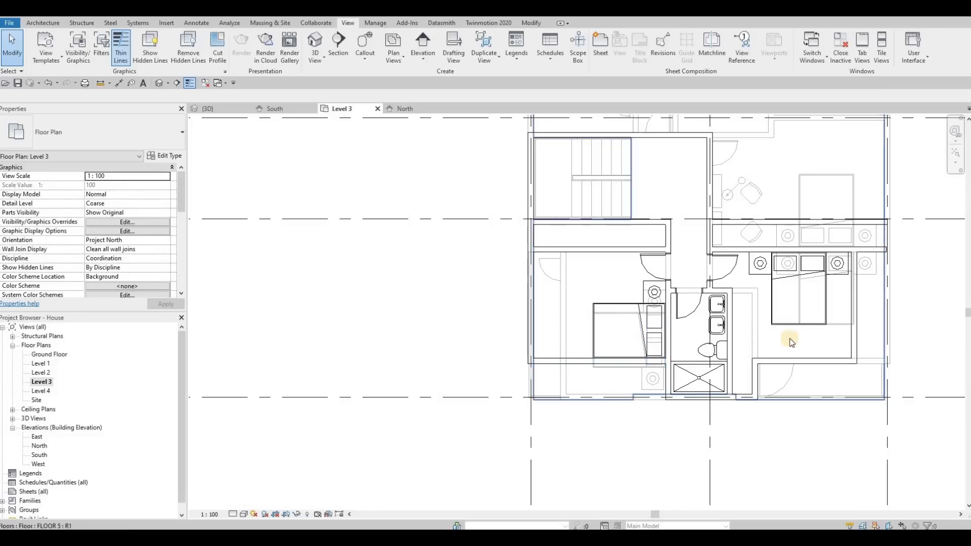
pyautogui.scroll(-2, 672, 310)
pyautogui.press('Escape')
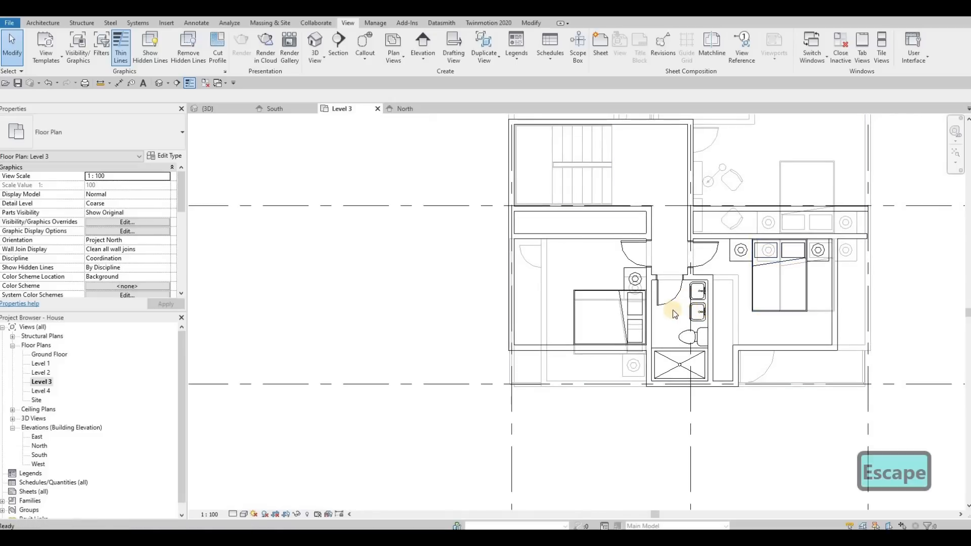
pyautogui.scroll(-2, 670, 308)
pyautogui.scroll(-2, 666, 302)
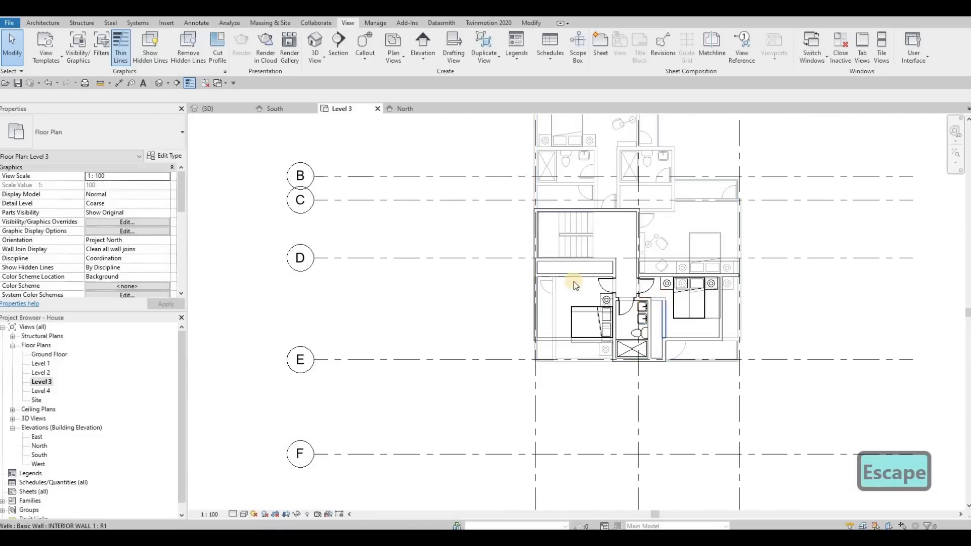
pyautogui.scroll(2, 558, 235)
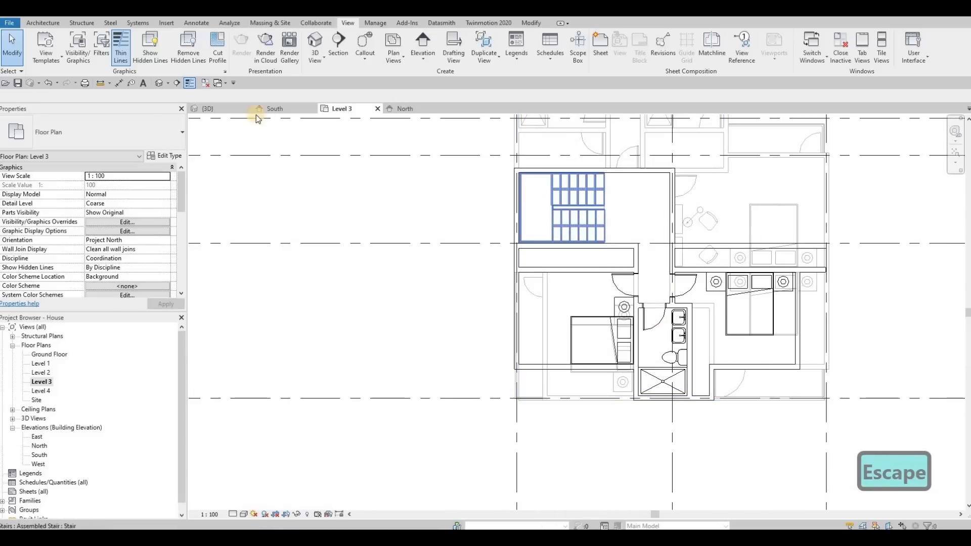
# Step: Inspect the house in the 3D view and set the roof's base level to Level 3
pyautogui.click(215, 108)
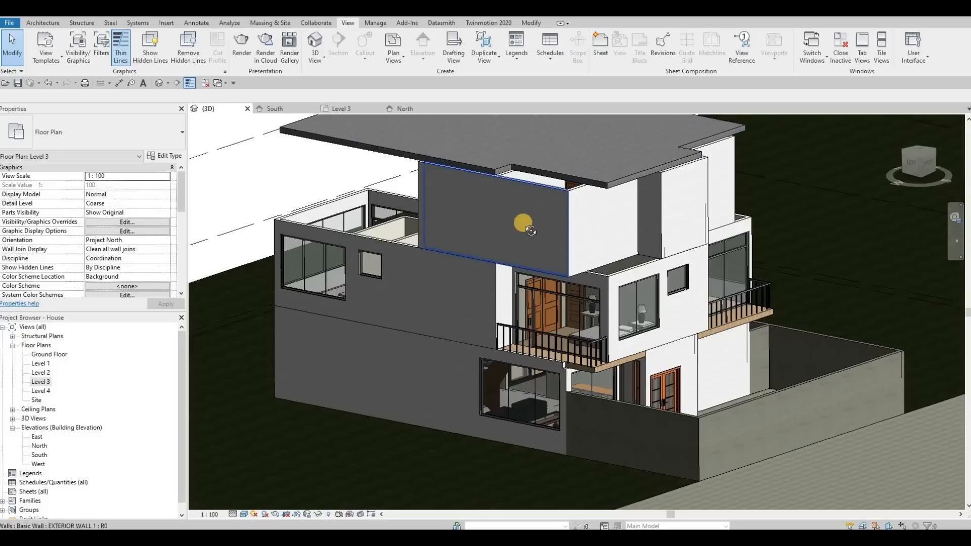
pyautogui.keyDown('shift'); pyautogui.moveTo(527, 217); pyautogui.dragTo(579, 257, button='middle'); pyautogui.keyUp('shift')
pyautogui.click(517, 171)
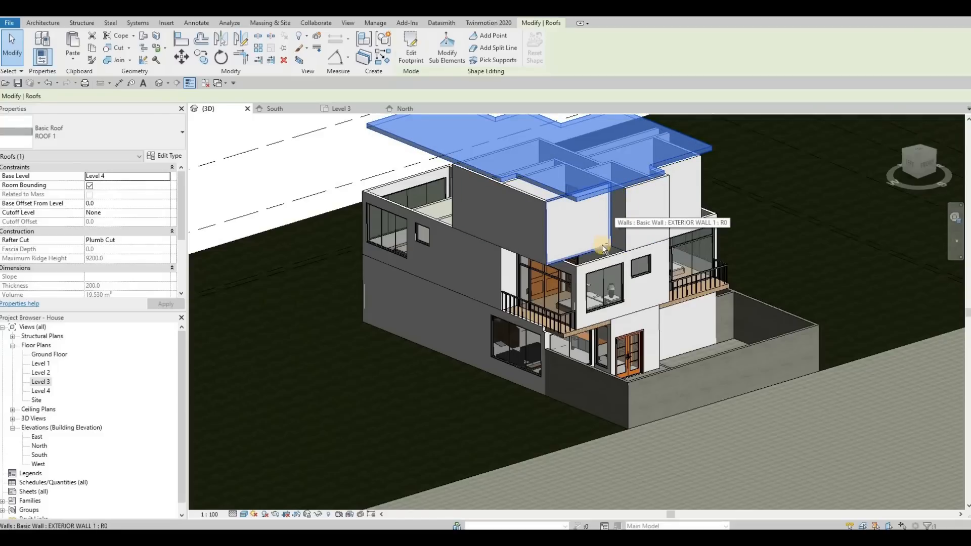
pyautogui.press('Escape')
pyautogui.keyDown('shift'); pyautogui.moveTo(602, 245); pyautogui.dragTo(436, 234, button='middle'); pyautogui.keyUp('shift')
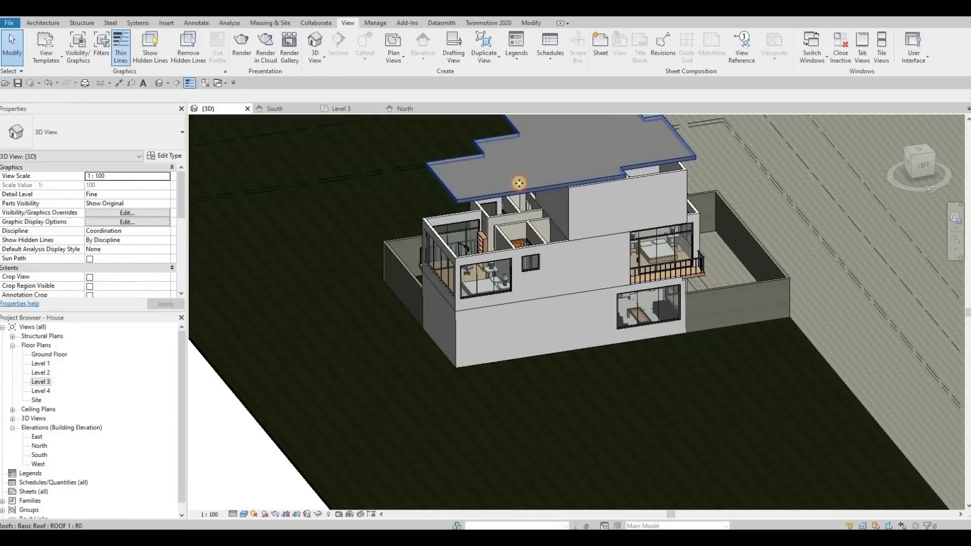
pyautogui.click(216, 138)
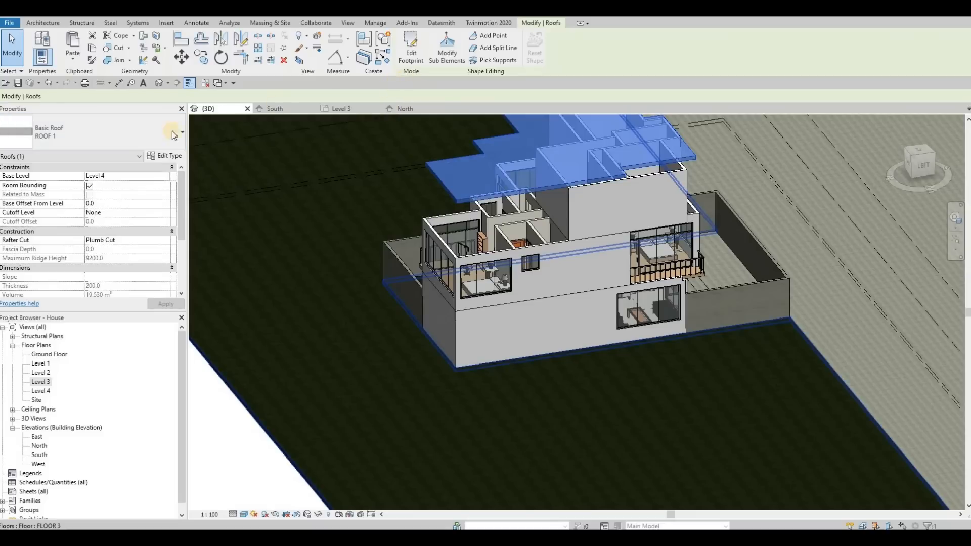
pyautogui.click(165, 177)
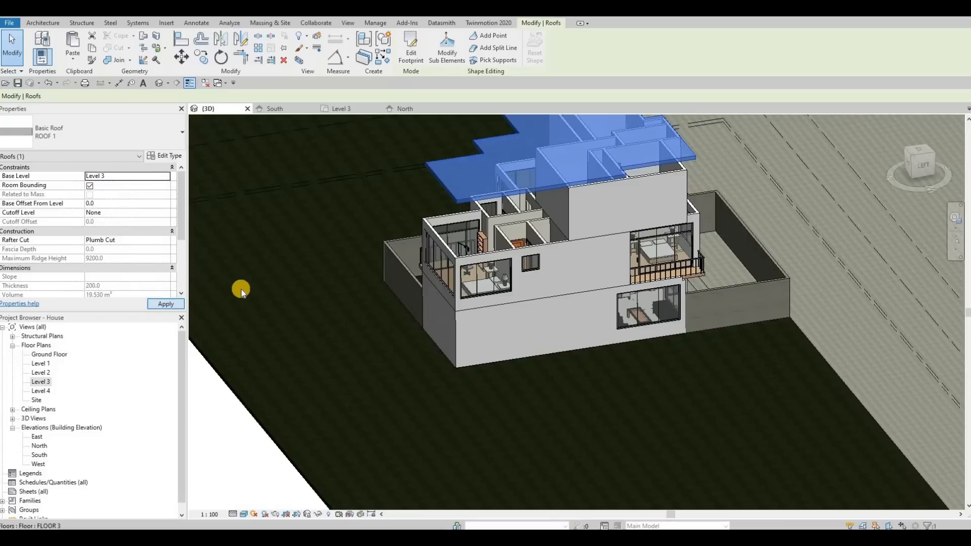
# Step: Return to the Level 3 floor plan and open the roof's footprint for editing
pyautogui.doubleClick(45, 355)
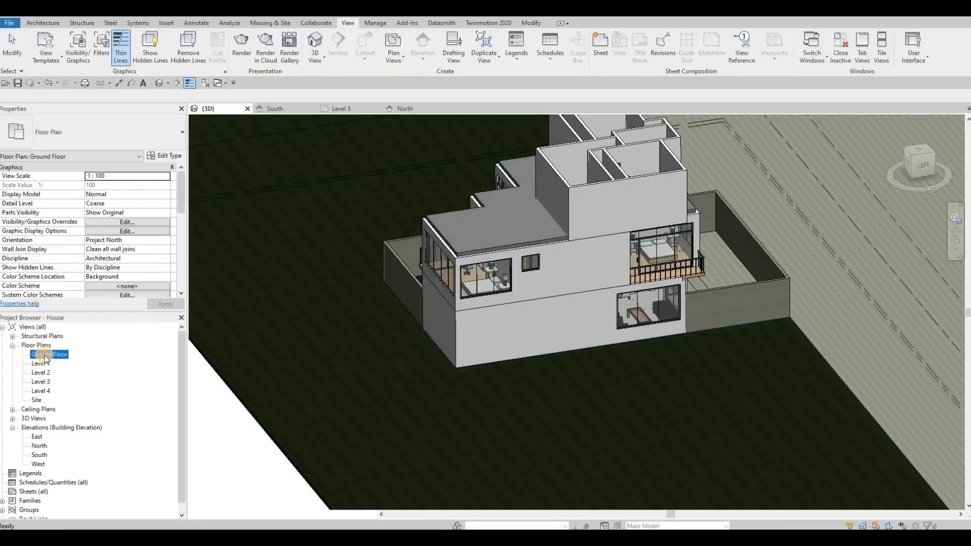
pyautogui.click(41, 384)
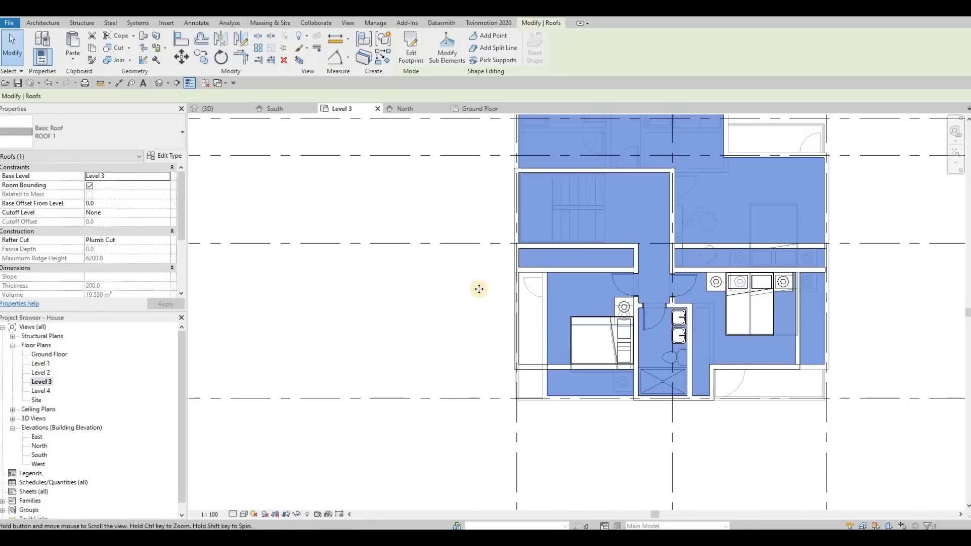
pyautogui.moveTo(479, 288); pyautogui.dragTo(458, 380, button='middle')
pyautogui.scroll(-3, 480, 295)
pyautogui.press('Escape')
pyautogui.scroll(2, 480, 300)
pyautogui.press('Escape')
pyautogui.press('Escape')
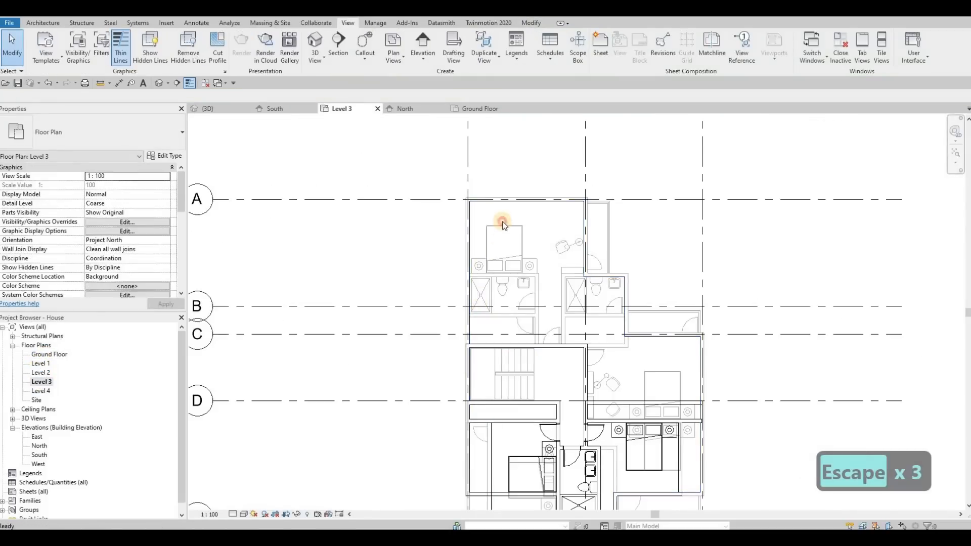
pyautogui.click(467, 202)
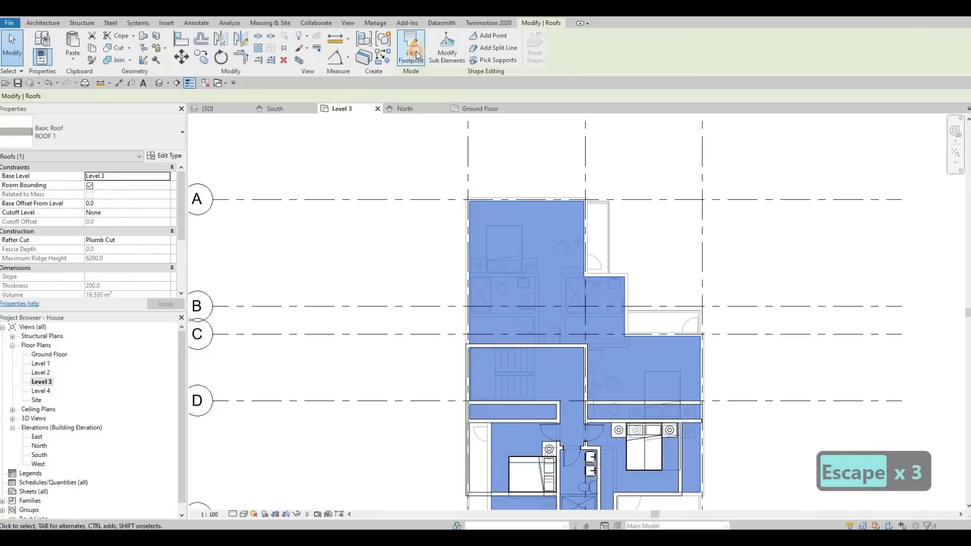
pyautogui.doubleClick(495, 275)
# Step: Move the footprint's short notch edge north to the stair's north wall and the west bedroom's boundary line east to the stairwell's east wall
pyautogui.moveTo(481, 386); pyautogui.dragTo(471, 305, button='middle')
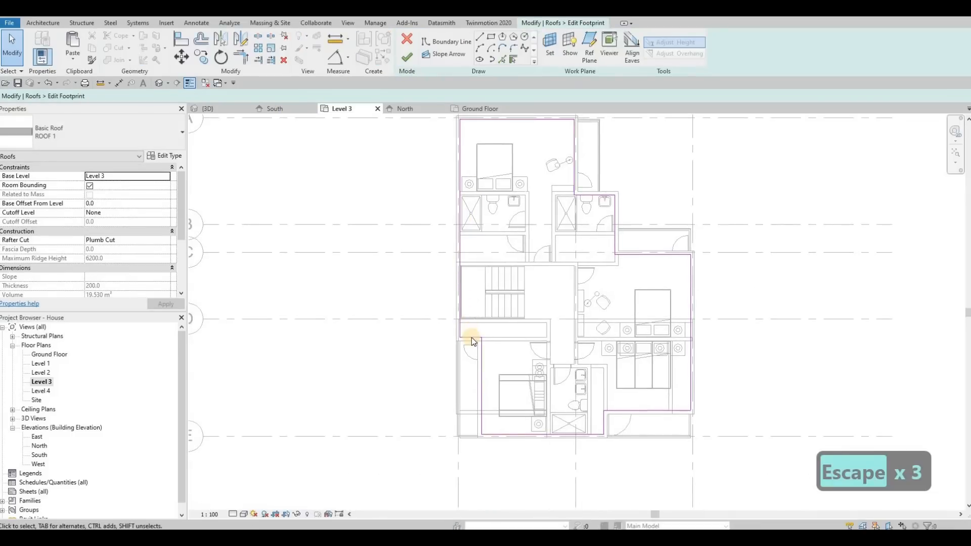
pyautogui.scroll(2, 473, 342)
pyautogui.moveTo(471, 335); pyautogui.dragTo(493, 223)
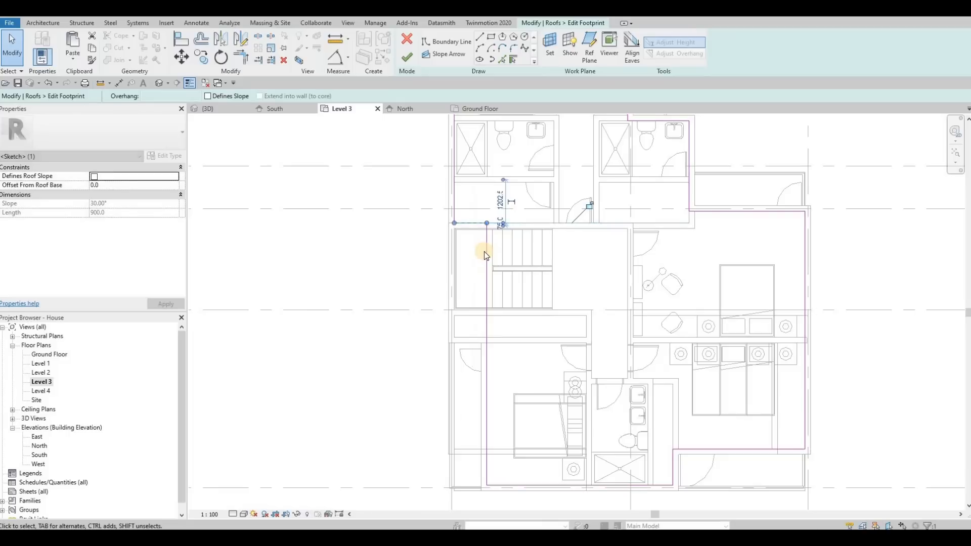
pyautogui.moveTo(565, 253); pyautogui.dragTo(634, 254)
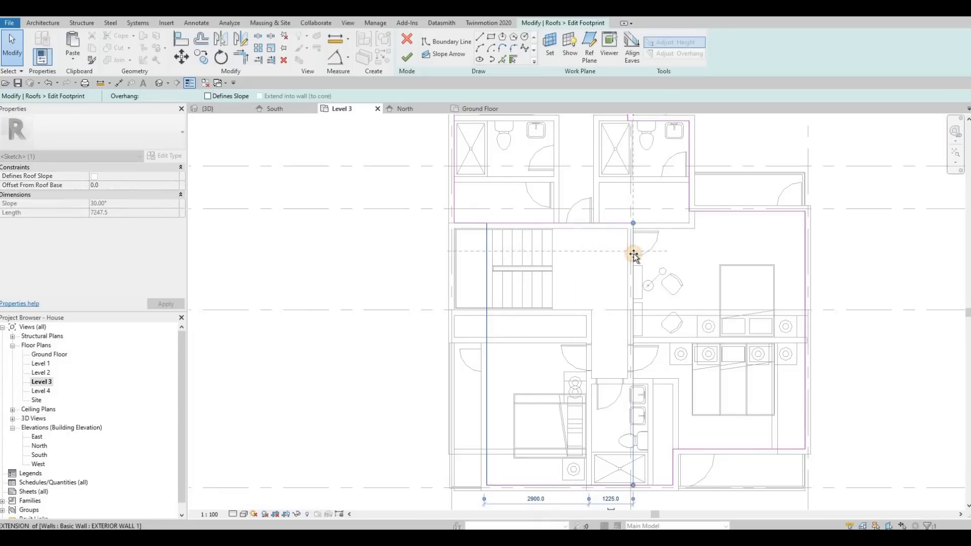
pyautogui.moveTo(646, 328); pyautogui.dragTo(646, 320)
pyautogui.scroll(-2, 649, 384)
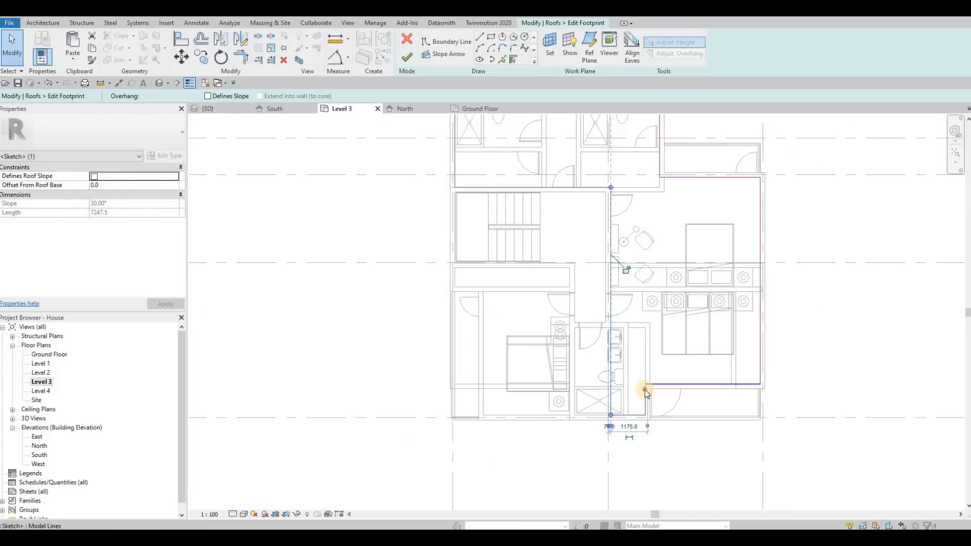
# Step: Delete the two short boundary lines at the footprint's south notch and trim the south edge and the west line to a corner
pyautogui.press('Escape')
pyautogui.click(637, 412)
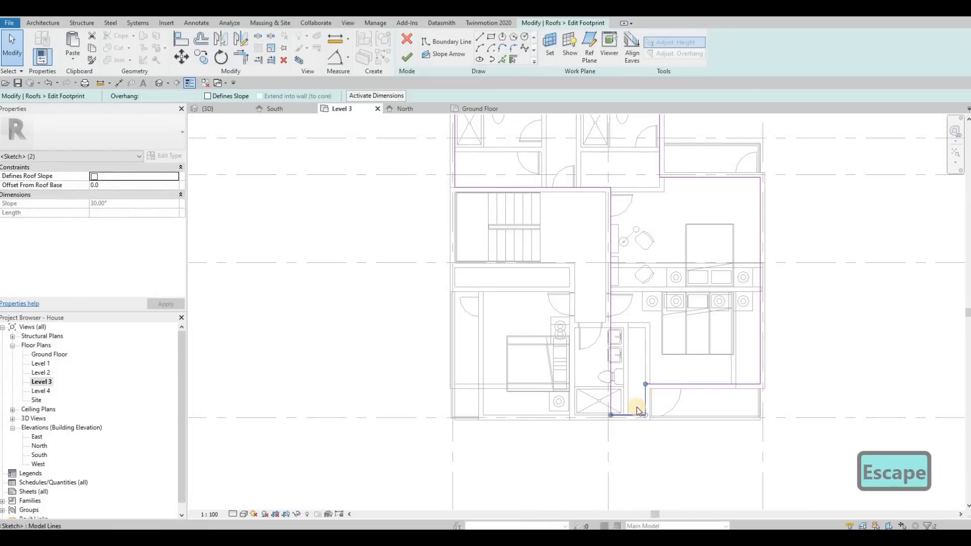
pyautogui.press('Delete')
pyautogui.press('t')
pyautogui.press('r')
pyautogui.click(652, 384)
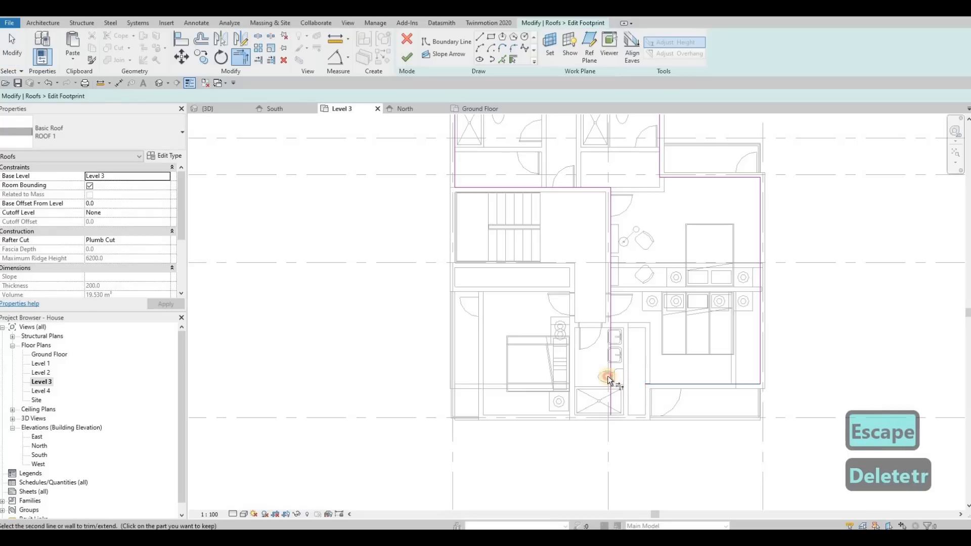
pyautogui.click(608, 375)
pyautogui.press('Escape')
# Step: Move the footprint's south edge north to the east bedroom's north wall and finish the roof footprint edit
pyautogui.click(662, 384)
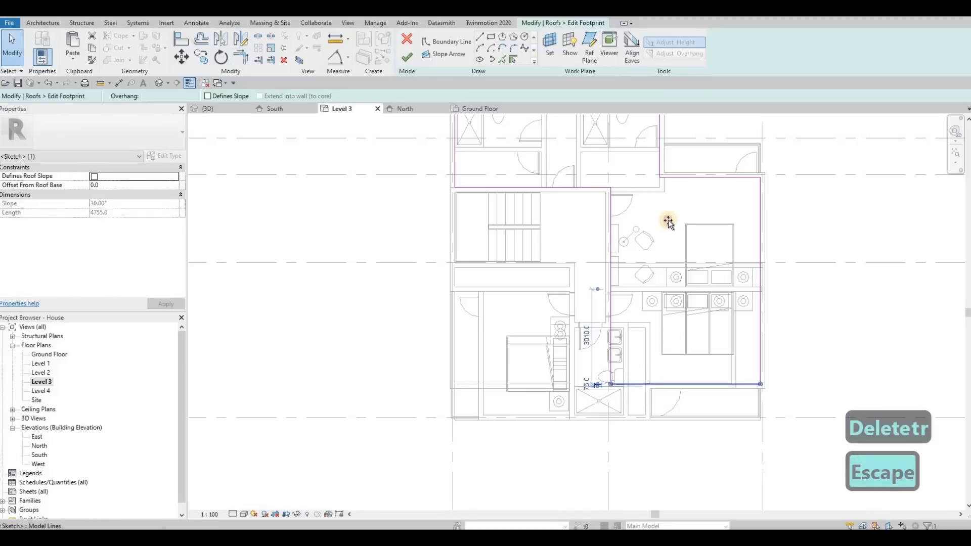
pyautogui.moveTo(689, 287); pyautogui.dragTo(690, 286)
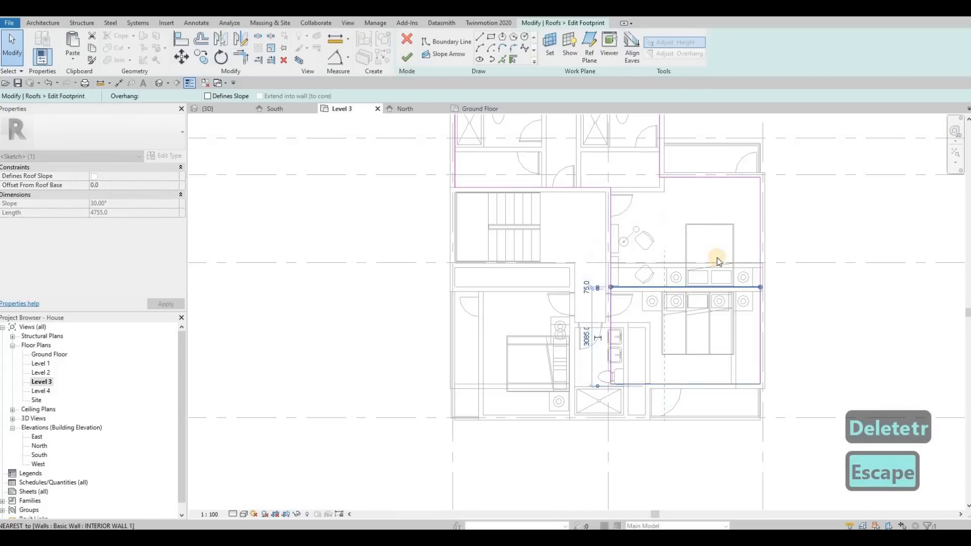
pyautogui.press('Escape')
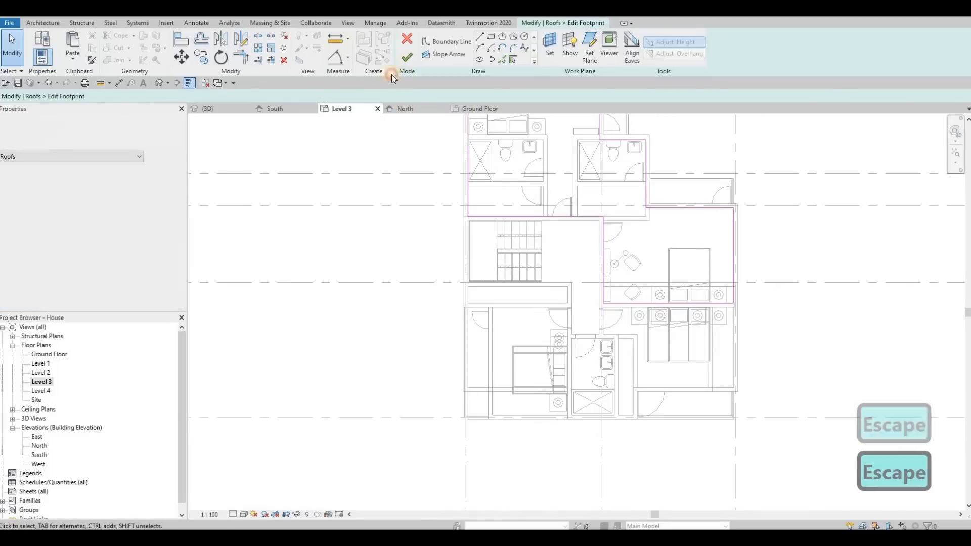
pyautogui.click(407, 57)
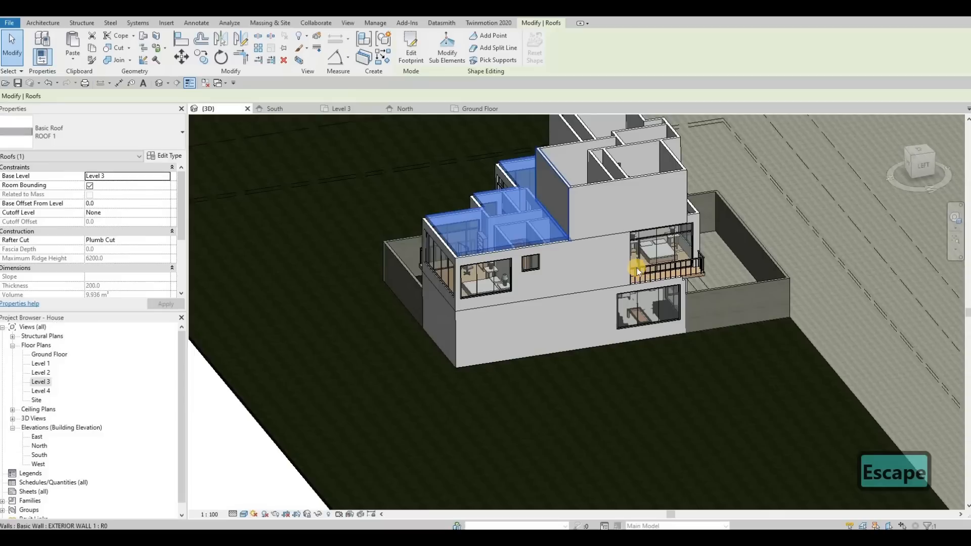
pyautogui.keyDown('shift'); pyautogui.moveTo(422, 220); pyautogui.dragTo(408, 197, button='middle'); pyautogui.keyUp('shift')
pyautogui.press('Escape')
pyautogui.press('Escape')
pyautogui.press('Escape')
pyautogui.scroll(2, 407, 196)
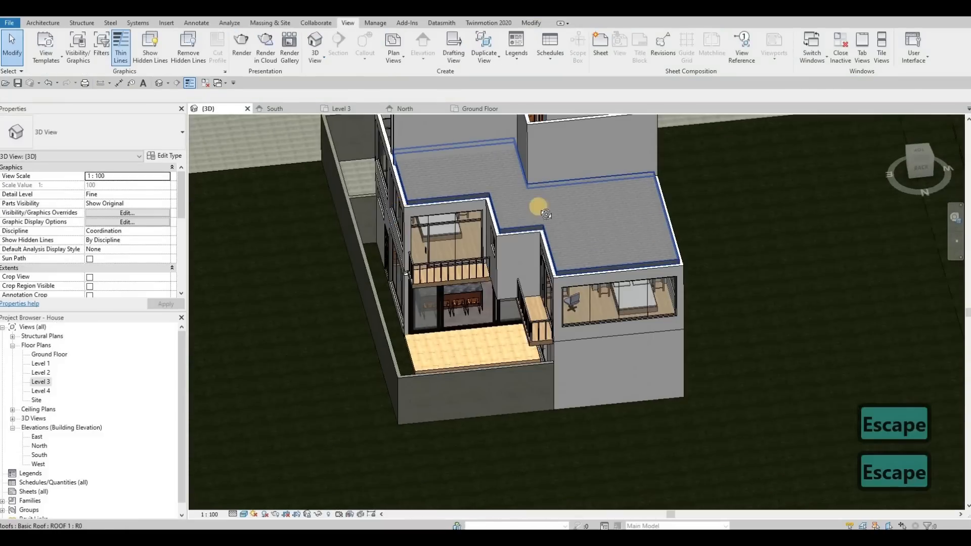
pyautogui.keyDown('shift'); pyautogui.moveTo(545, 214); pyautogui.dragTo(523, 243, button='middle'); pyautogui.keyUp('shift')
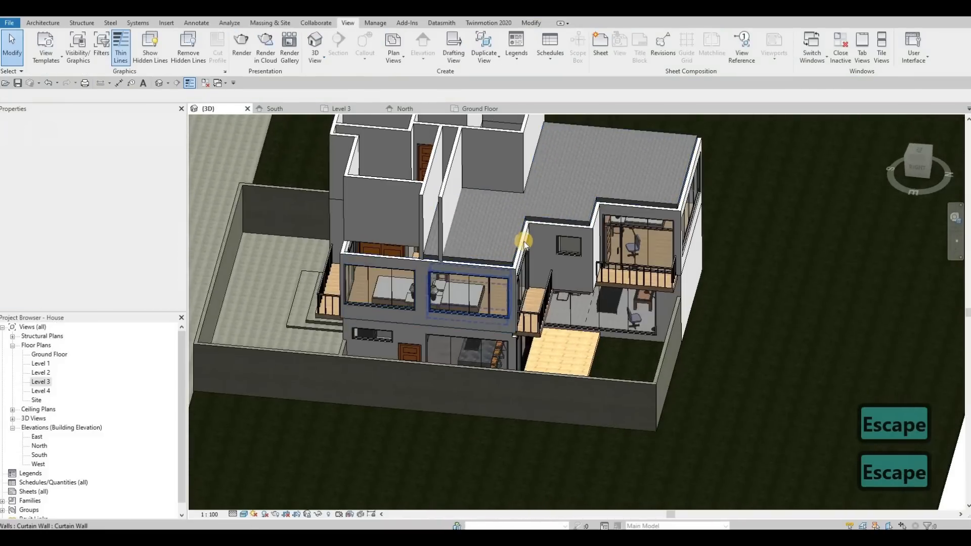
pyautogui.click(560, 229)
pyautogui.keyDown('ctrl'); pyautogui.click(598, 216); pyautogui.keyUp('ctrl')
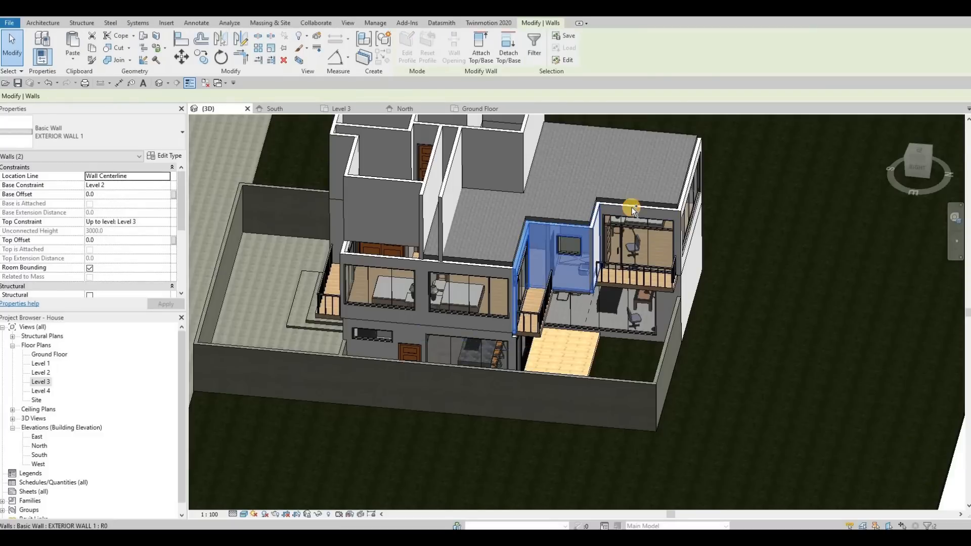
pyautogui.keyDown('ctrl'); pyautogui.click(692, 191); pyautogui.keyUp('ctrl')
pyautogui.keyDown('shift'); pyautogui.moveTo(440, 228); pyautogui.dragTo(719, 239, button='middle'); pyautogui.keyUp('shift')
pyautogui.keyDown('ctrl'); pyautogui.click(743, 234); pyautogui.keyUp('ctrl')
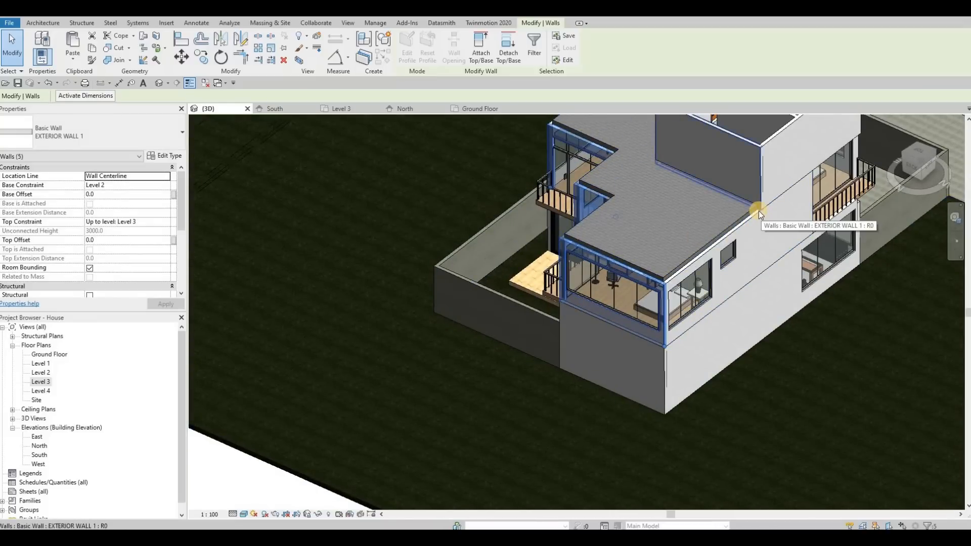
pyautogui.scroll(2, 758, 211)
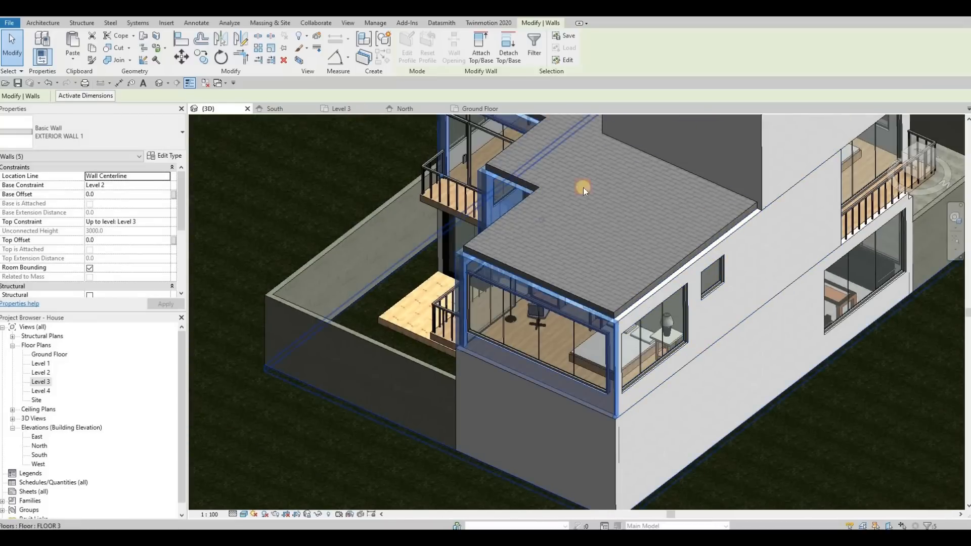
pyautogui.scroll(4, 458, 209)
pyautogui.press('Escape')
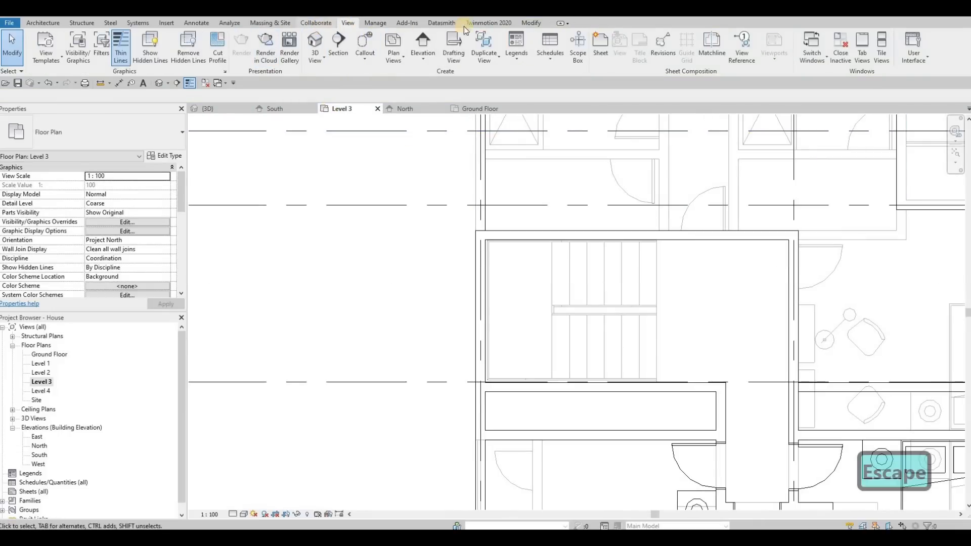
# Step: In the Level 3 plan, split the west exterior wall at the stair's north wall
pyautogui.click(531, 23)
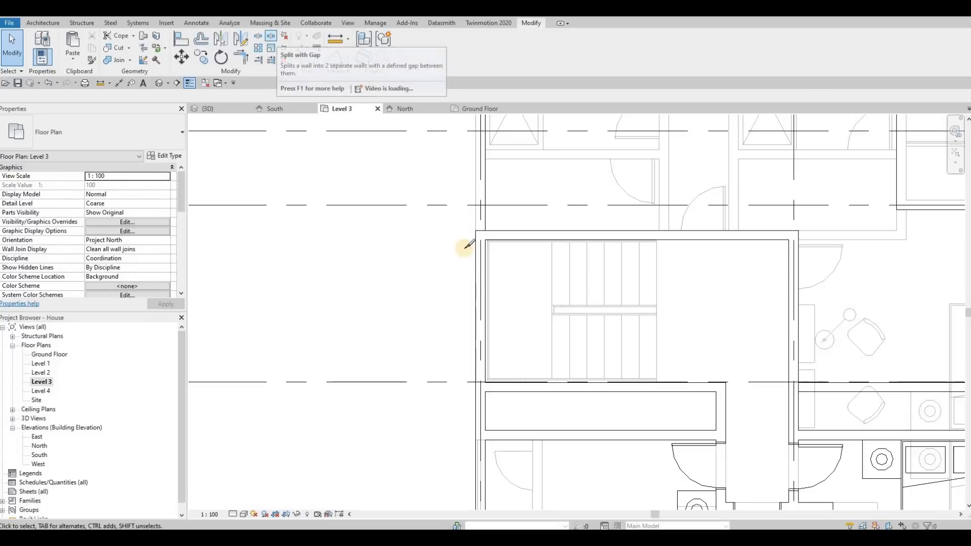
pyautogui.click(271, 37)
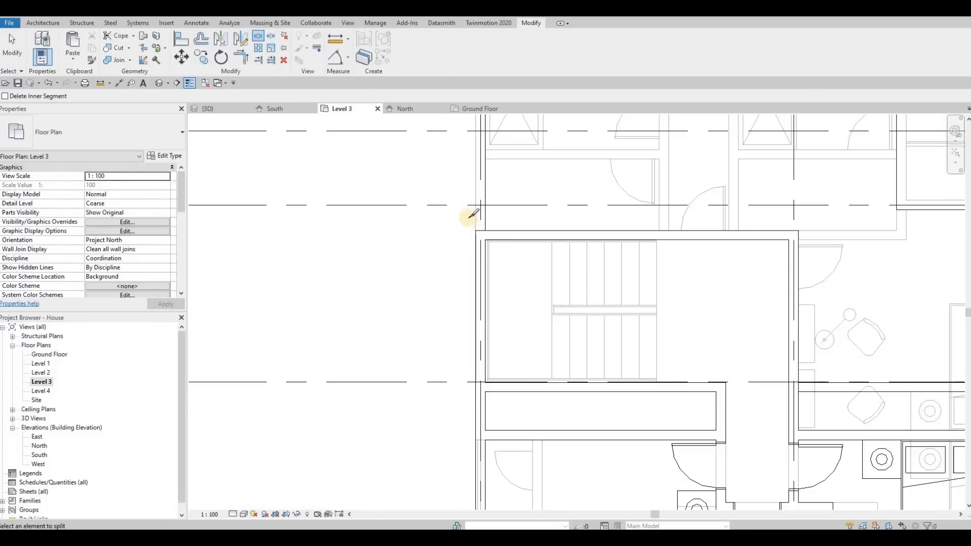
pyautogui.scroll(4, 474, 214)
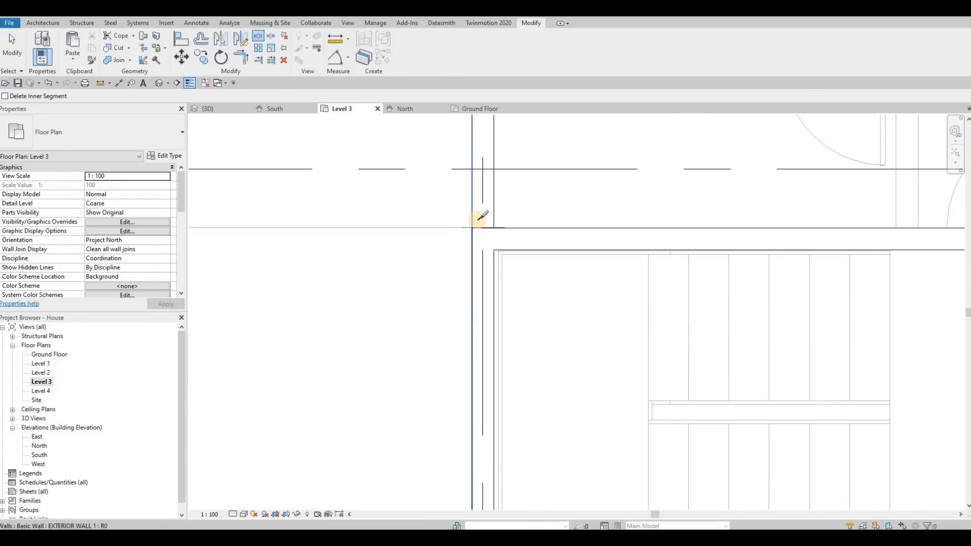
pyautogui.scroll(-5, 455, 203)
pyautogui.press('Escape')
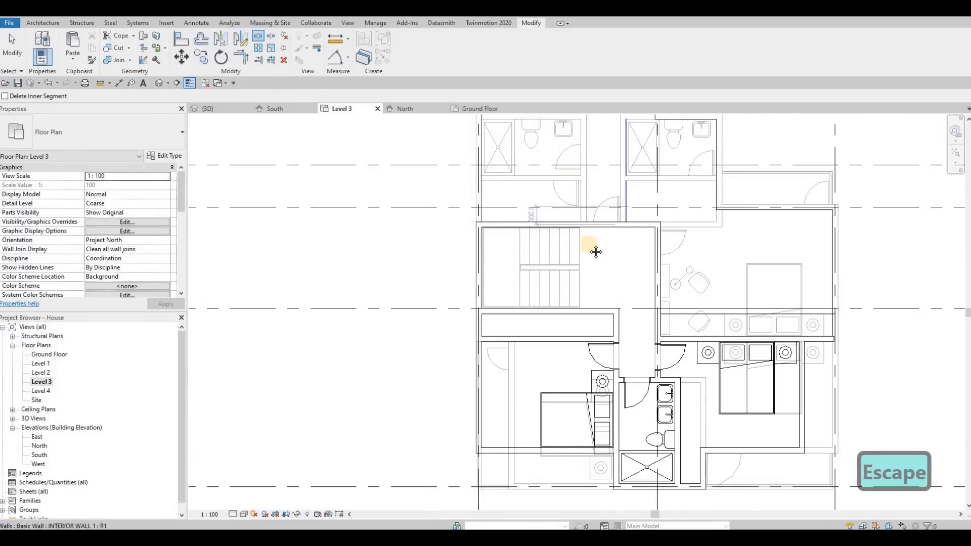
# Step: Delete the Level 3 exterior wall that runs along the grid line just north of the east bedroom's north wall
pyautogui.scroll(5, 693, 299)
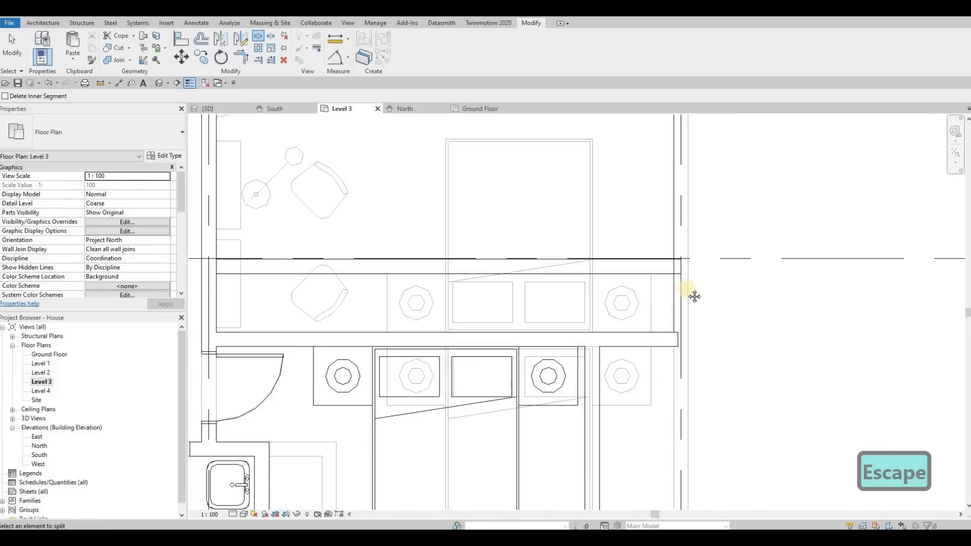
pyautogui.scroll(-3, 728, 274)
pyautogui.scroll(-2, 617, 261)
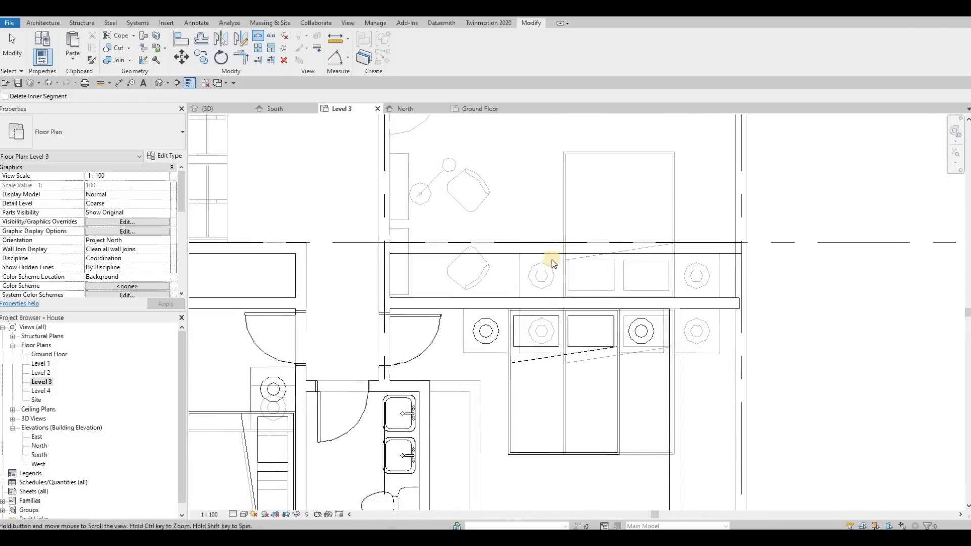
pyautogui.press('Escape')
pyautogui.press('Escape')
pyautogui.click(609, 262)
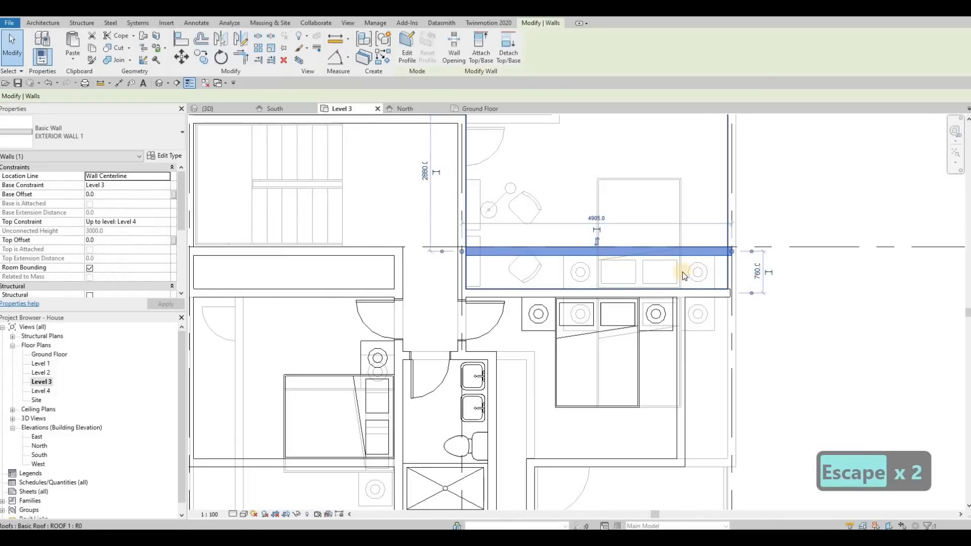
pyautogui.press('Delete')
pyautogui.press('Escape')
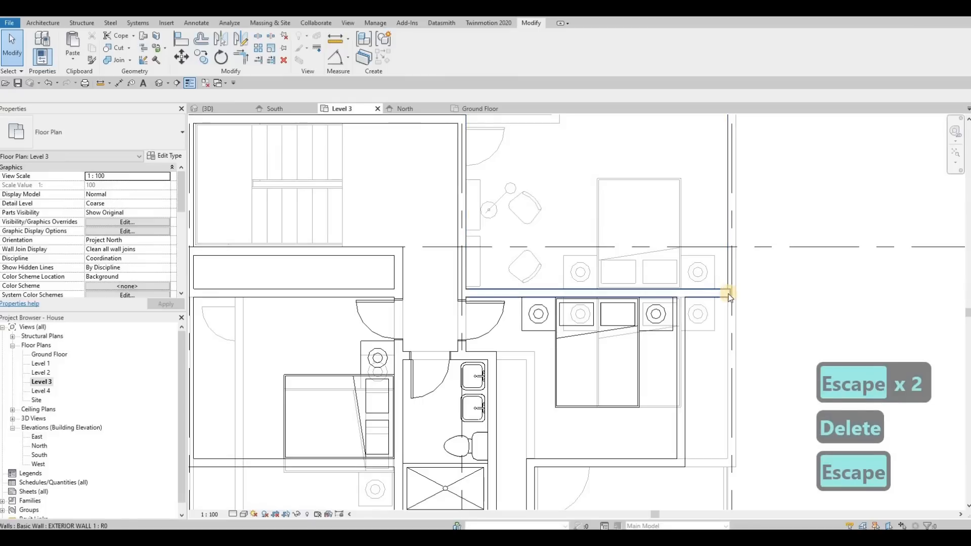
# Step: Shorten the east bedroom's north wall so its east end meets the inner face of the east exterior wall
pyautogui.scroll(5, 728, 293)
pyautogui.click(712, 293)
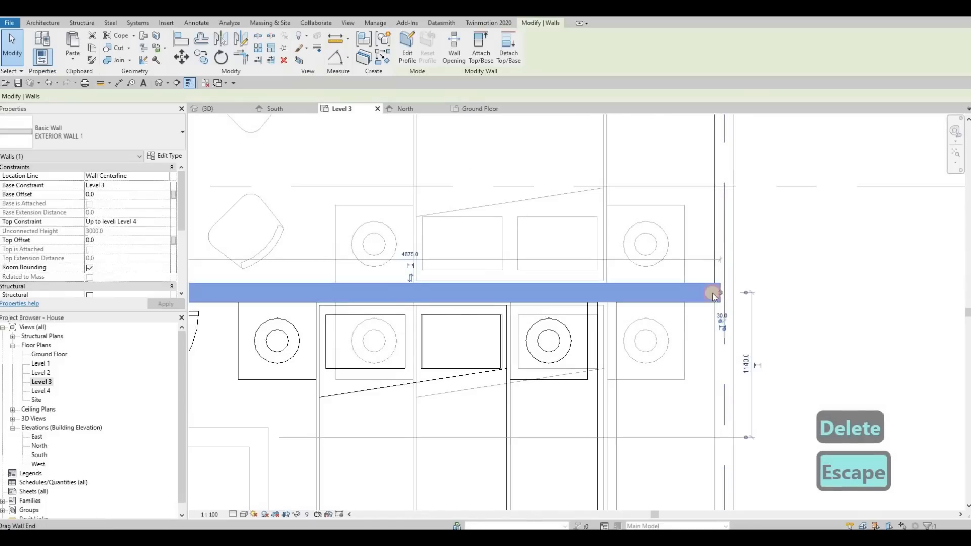
pyautogui.scroll(-3, 700, 282)
pyautogui.scroll(-3, 634, 267)
pyautogui.press('Escape')
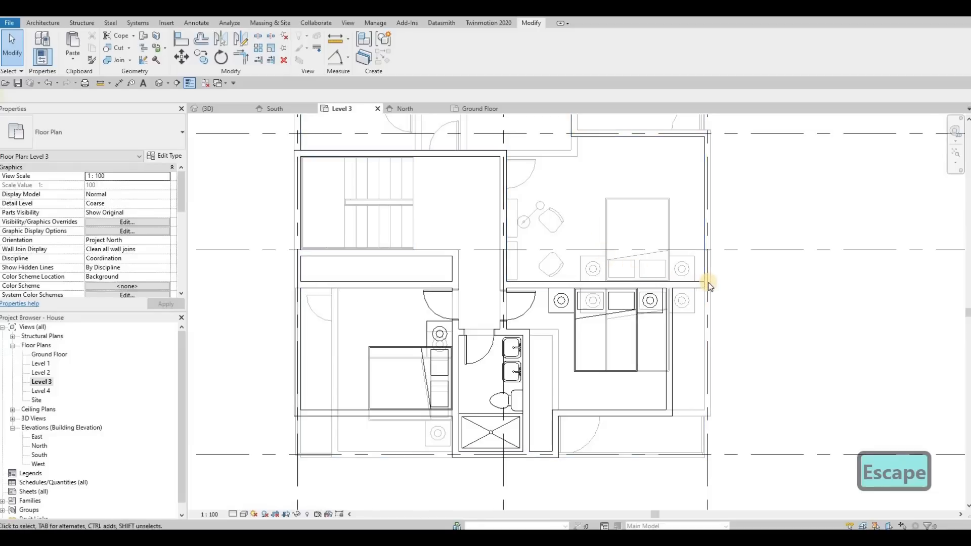
# Step: Split the east exterior wall where the east bedroom's north wall meets it
pyautogui.scroll(5, 708, 283)
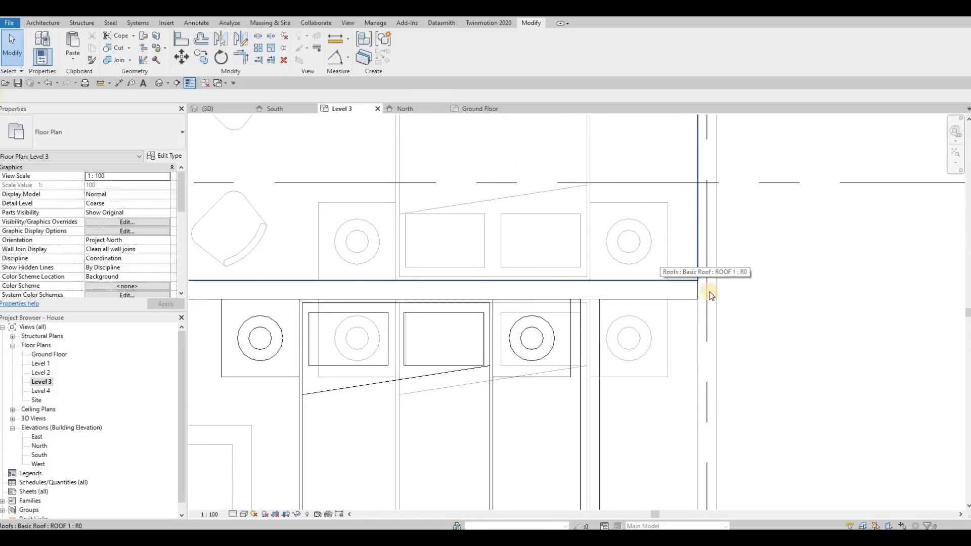
pyautogui.scroll(-5, 710, 296)
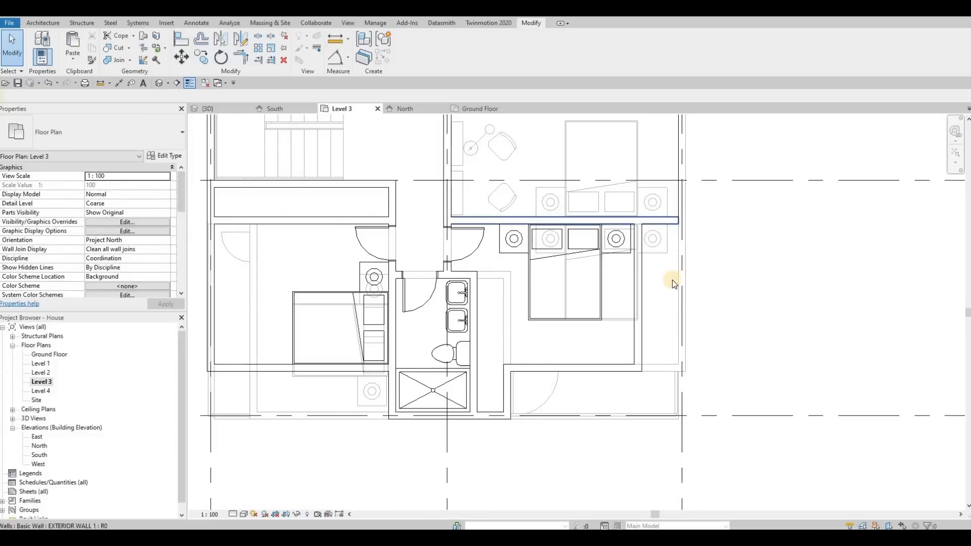
pyautogui.scroll(-3, 677, 281)
pyautogui.scroll(1, 677, 281)
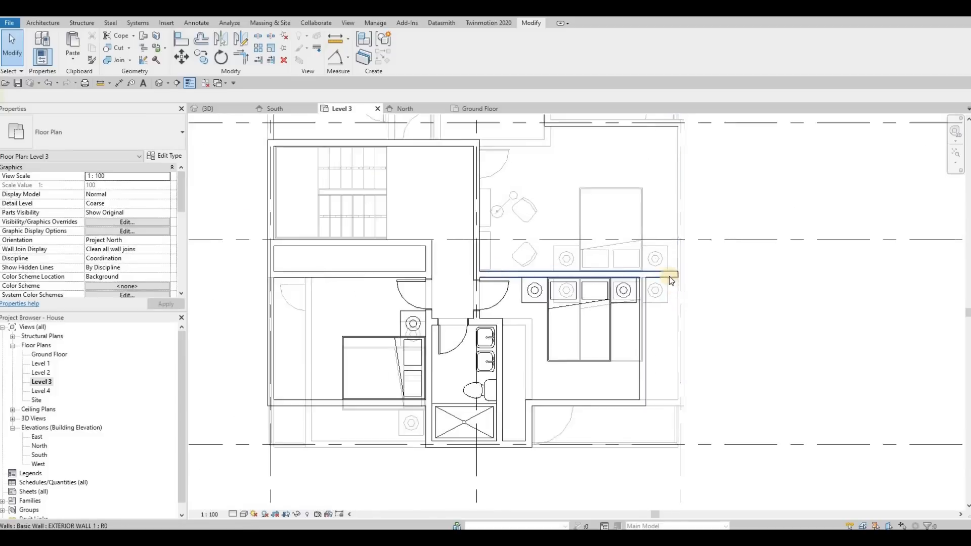
pyautogui.scroll(2, 671, 281)
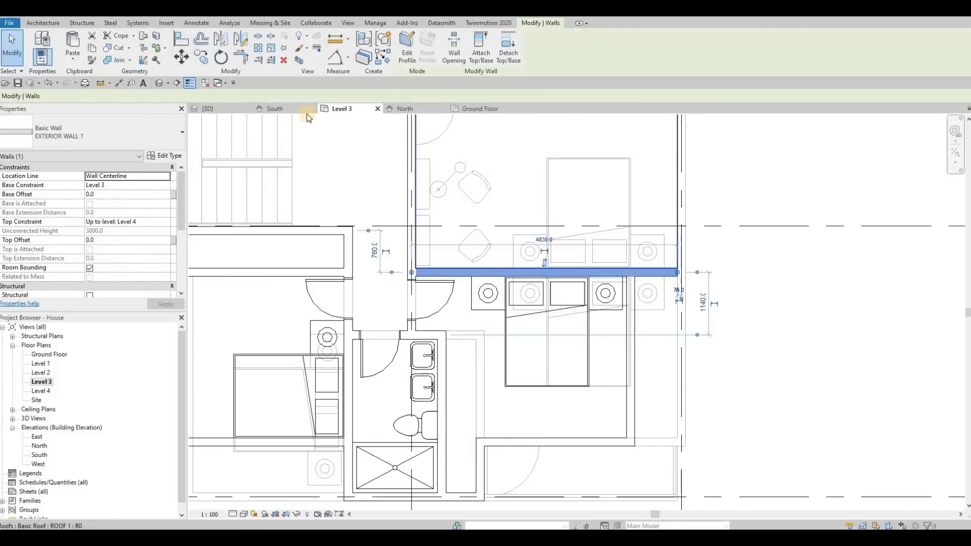
pyautogui.press('Escape')
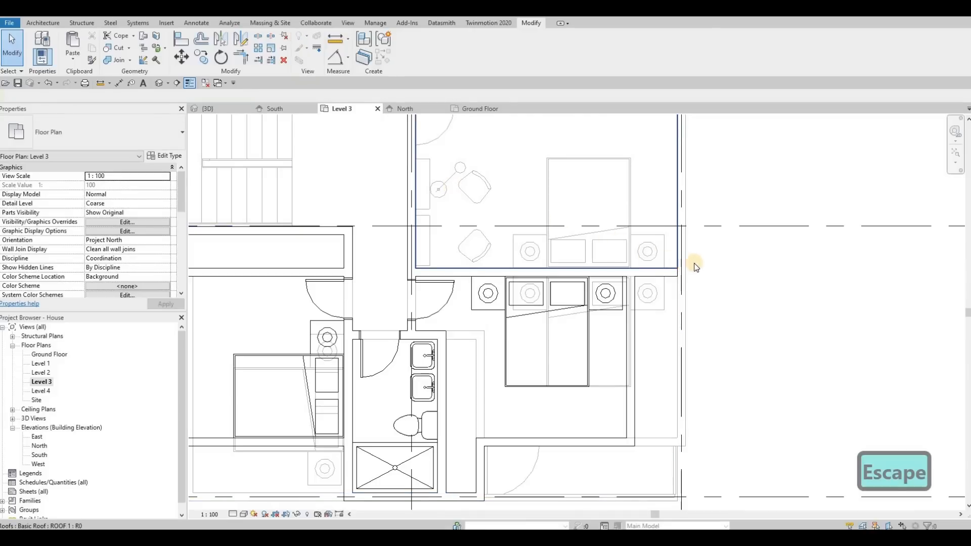
pyautogui.press('s')
pyautogui.press('l')
pyautogui.scroll(3, 690, 263)
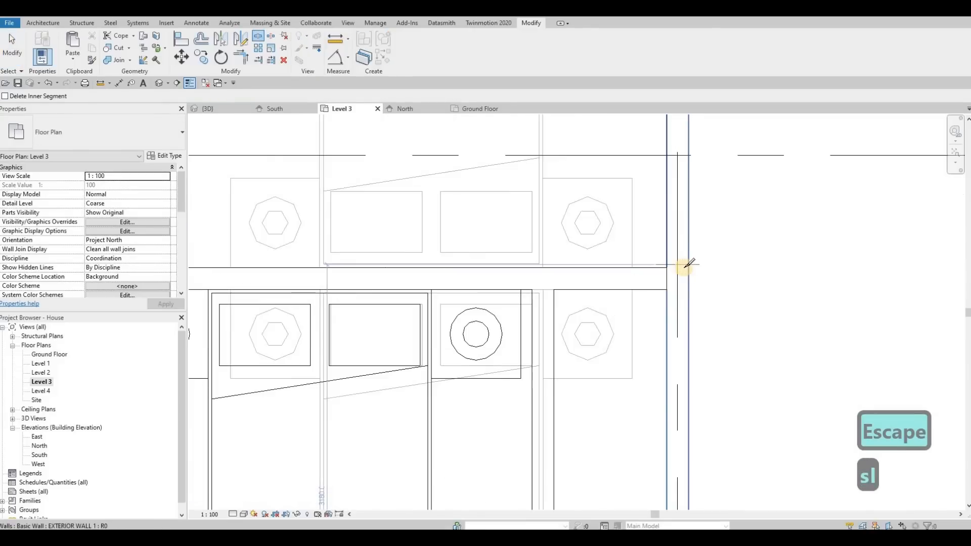
pyautogui.press('Escape')
pyautogui.press('Escape')
pyautogui.press('Escape')
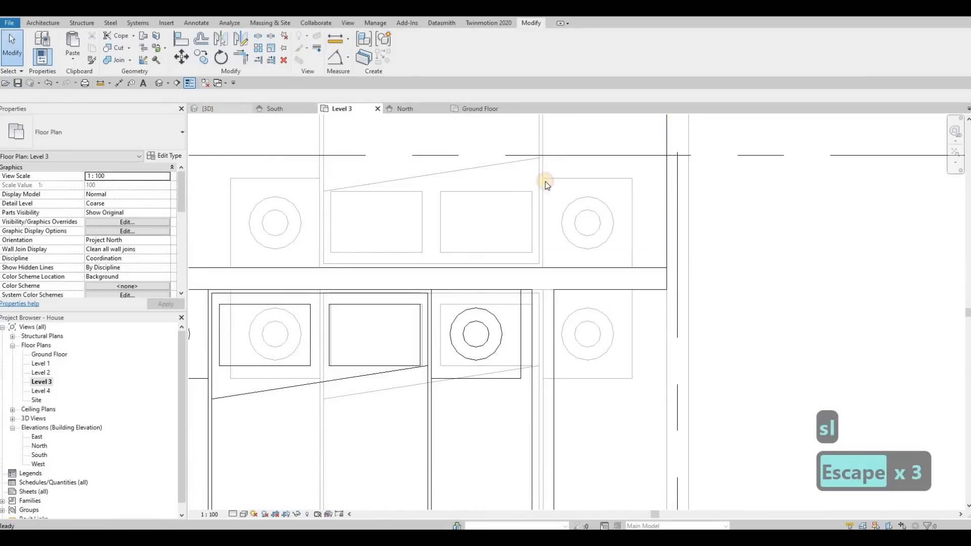
# Step: In the 3D view, set the top offset of the seven Level 2 exterior walls around the lower roof to 600
pyautogui.click(211, 108)
pyautogui.press('Escape')
pyautogui.scroll(-2, 654, 243)
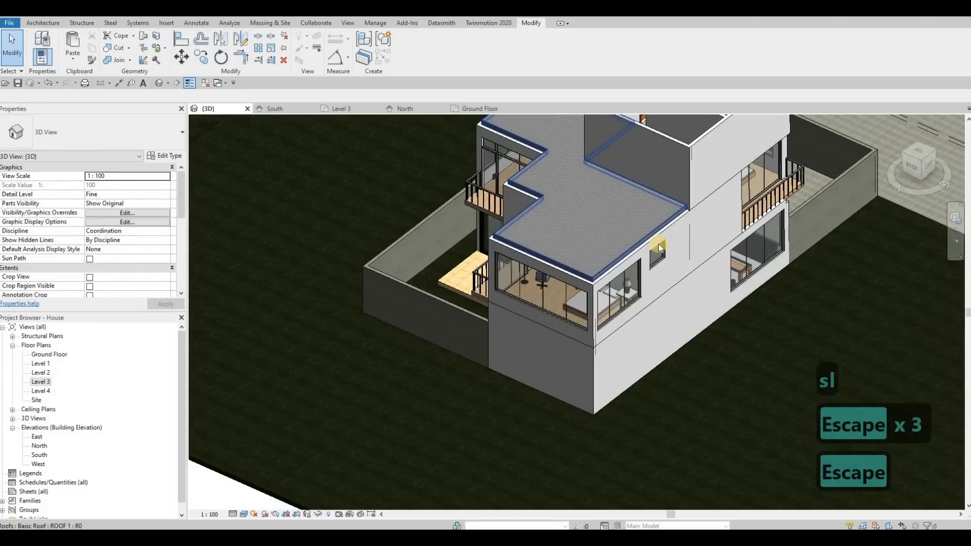
pyautogui.click(558, 267)
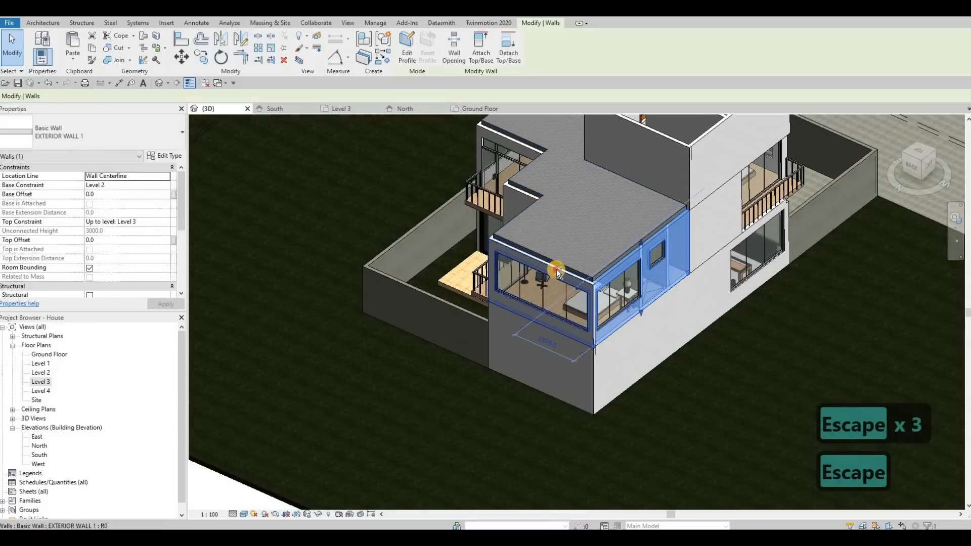
pyautogui.keyDown('ctrl'); pyautogui.click(557, 269); pyautogui.keyUp('ctrl')
pyautogui.keyDown('shift'); pyautogui.moveTo(666, 254); pyautogui.dragTo(571, 266, button='middle'); pyautogui.keyUp('shift')
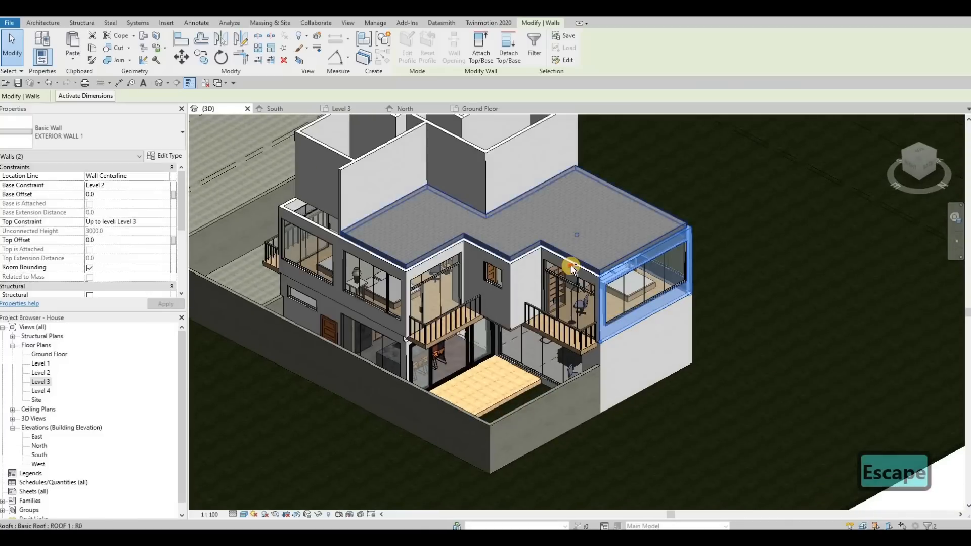
pyautogui.keyDown('ctrl'); pyautogui.click(521, 263); pyautogui.keyUp('ctrl')
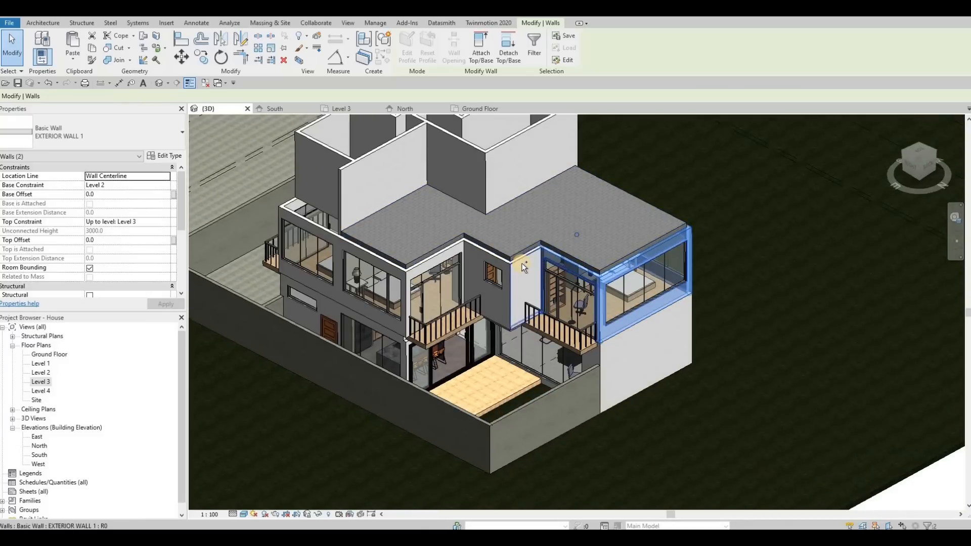
pyautogui.keyDown('ctrl'); pyautogui.click(474, 254); pyautogui.keyUp('ctrl')
pyautogui.keyDown('ctrl'); pyautogui.click(416, 265); pyautogui.keyUp('ctrl')
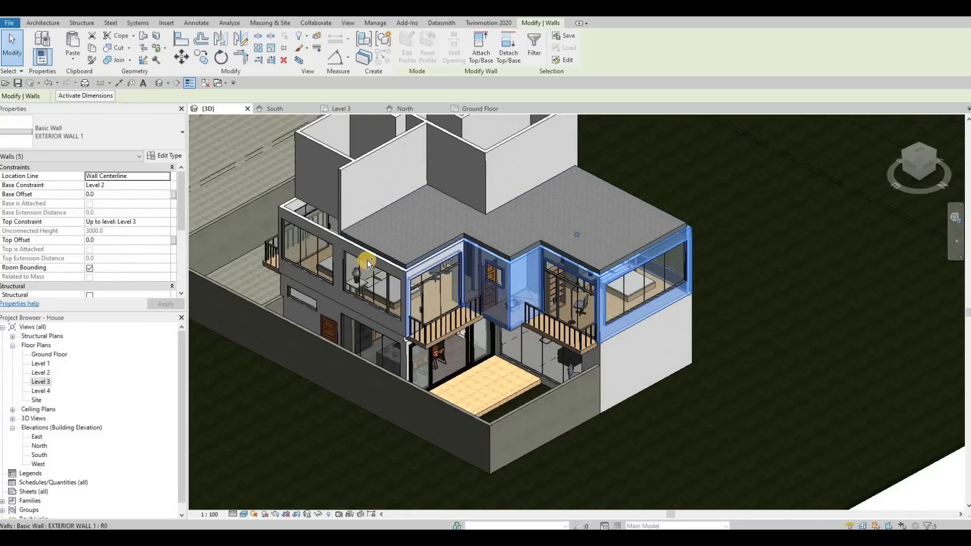
pyautogui.keyDown('ctrl'); pyautogui.click(356, 251); pyautogui.keyUp('ctrl')
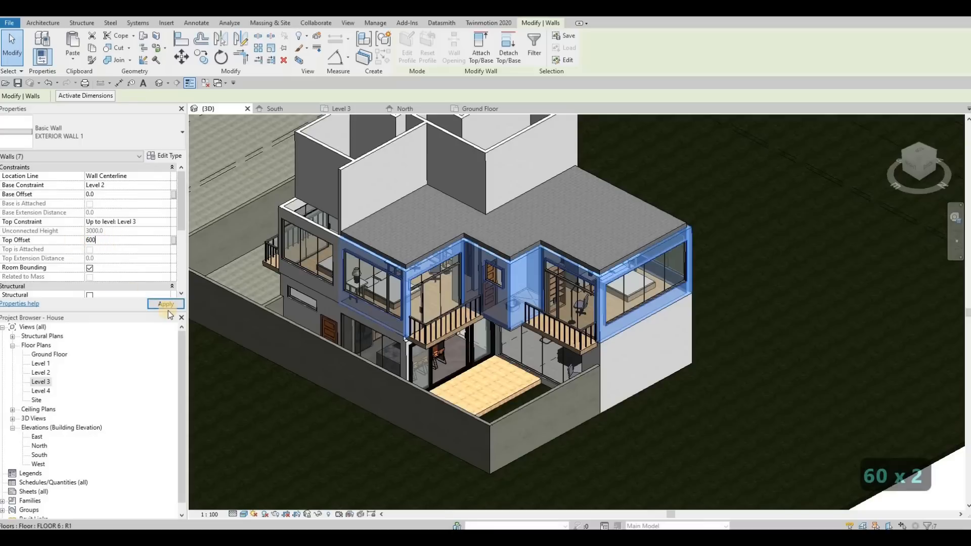
pyautogui.click(166, 304)
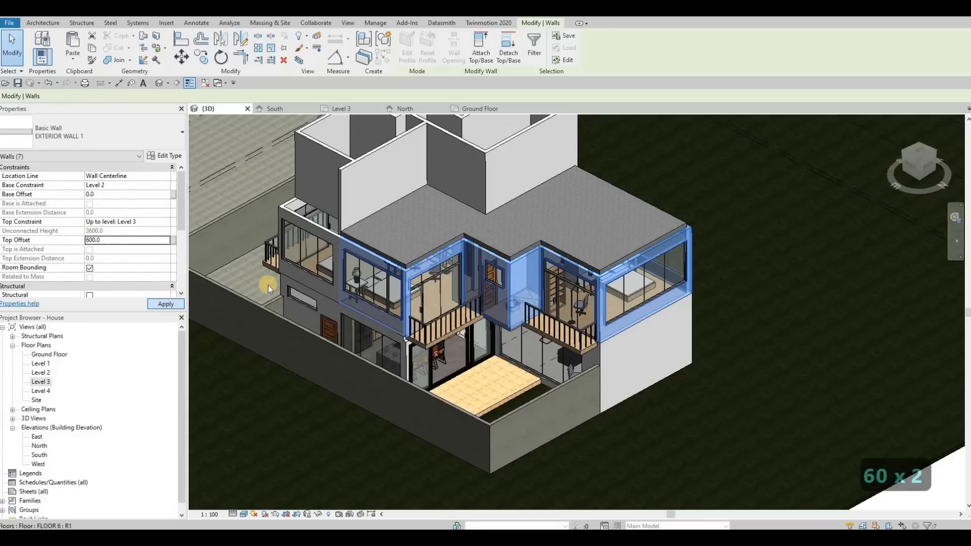
pyautogui.press('Escape')
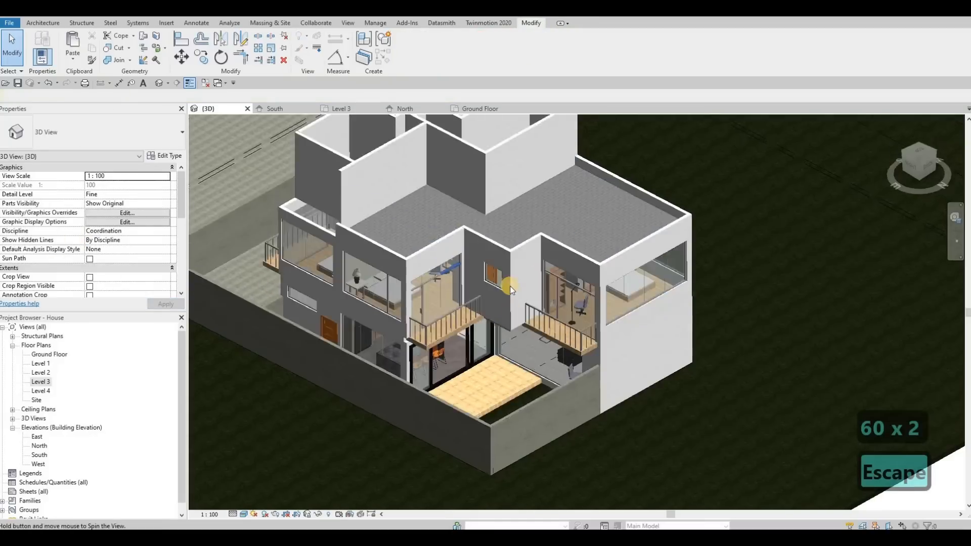
pyautogui.keyDown('shift'); pyautogui.moveTo(459, 262); pyautogui.dragTo(561, 275, button='middle'); pyautogui.keyUp('shift')
pyautogui.press('Tab')
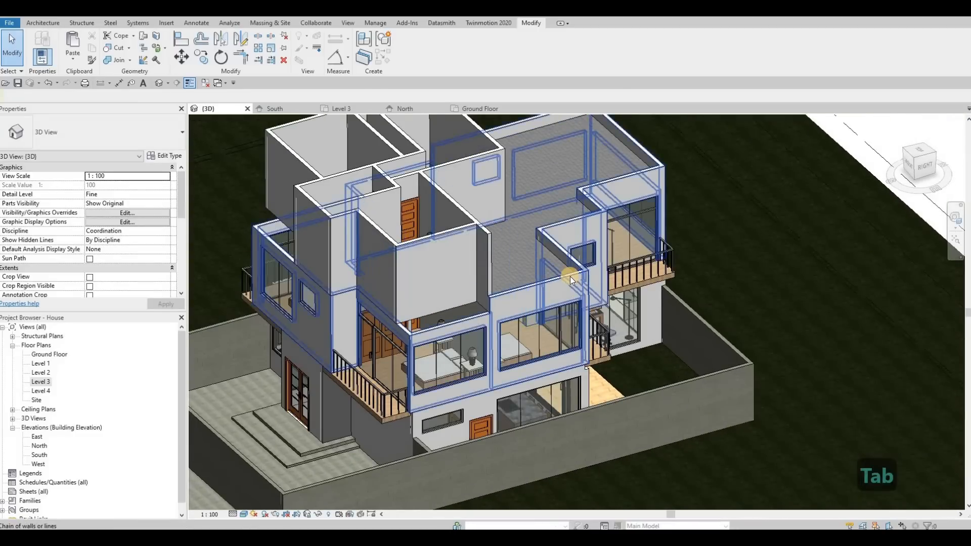
pyautogui.press('Escape')
pyautogui.press('Escape')
pyautogui.press('Tab')
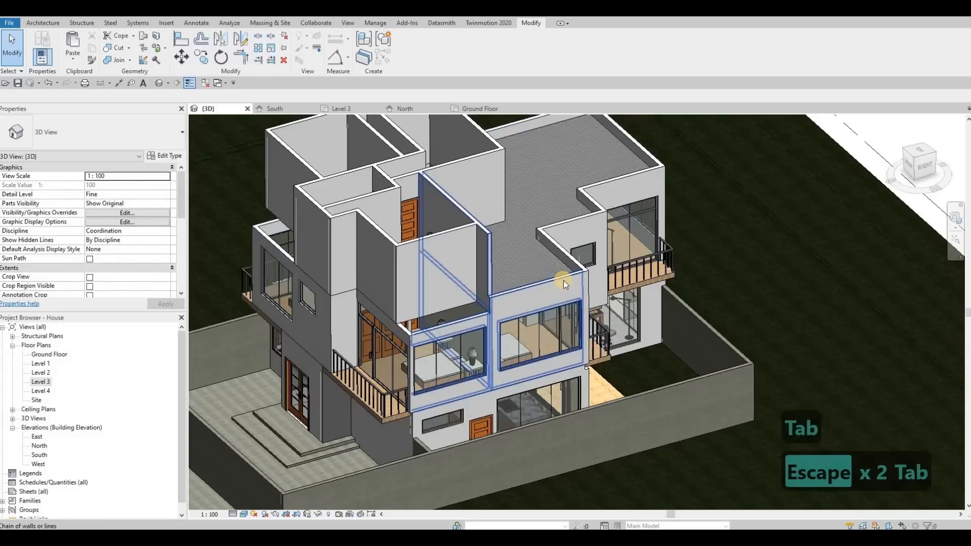
pyautogui.press('Tab')
pyautogui.press('Tab')
pyautogui.press('Tab')
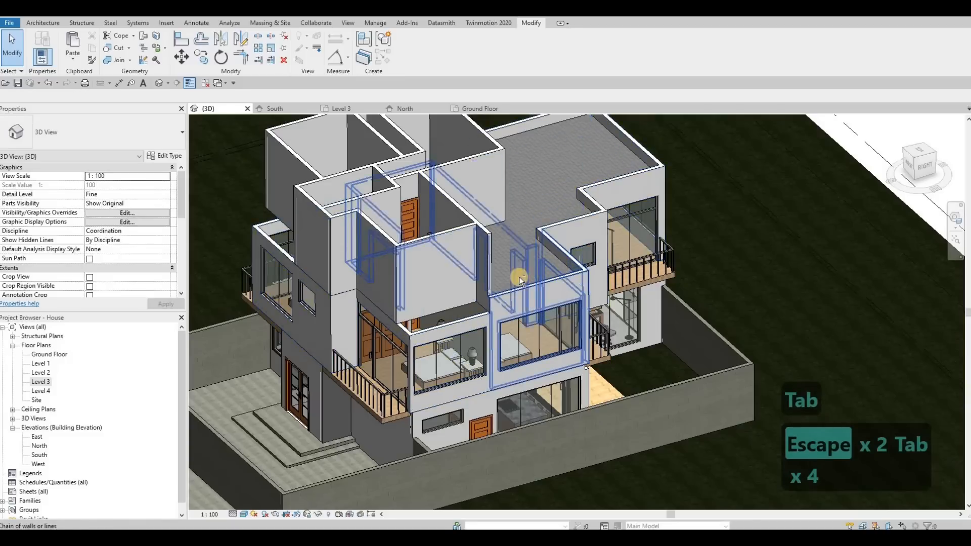
pyautogui.press('Escape')
pyautogui.press('Escape')
# Step: Set the top offset of the seven Level 2 exterior walls enclosing the lower roof to 400
pyautogui.scroll(-5, 519, 277)
pyautogui.keyDown('shift'); pyautogui.moveTo(511, 230); pyautogui.dragTo(490, 248, button='middle'); pyautogui.keyUp('shift')
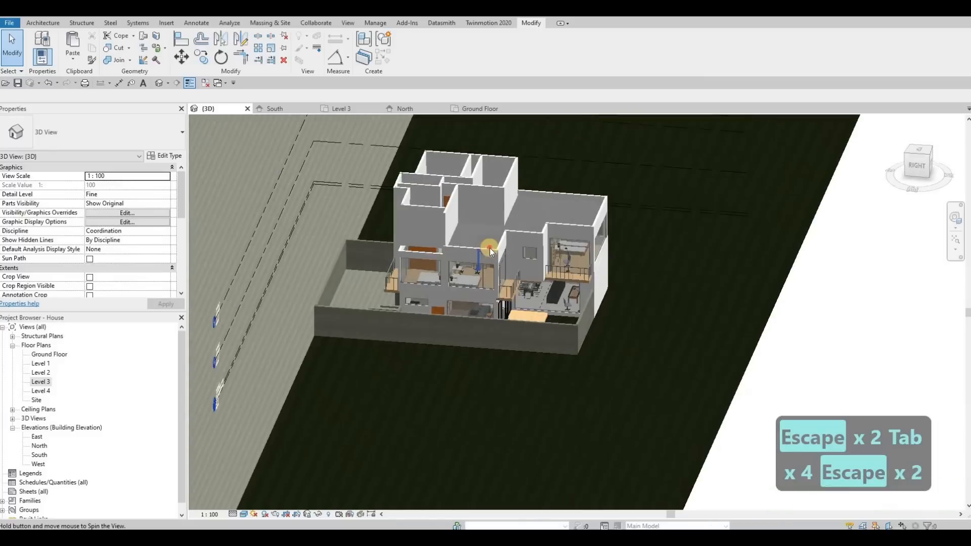
pyautogui.press('Escape')
pyautogui.click(503, 241)
pyautogui.click(514, 241)
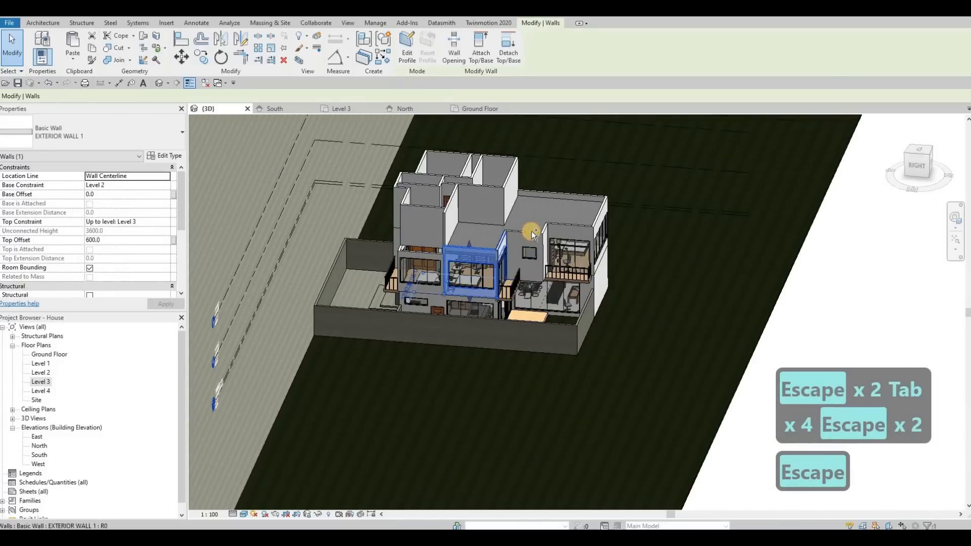
pyautogui.keyDown('ctrl'); pyautogui.click(533, 231); pyautogui.keyUp('ctrl')
pyautogui.keyDown('ctrl'); pyautogui.click(545, 226); pyautogui.keyUp('ctrl')
pyautogui.keyDown('ctrl'); pyautogui.click(569, 225); pyautogui.keyUp('ctrl')
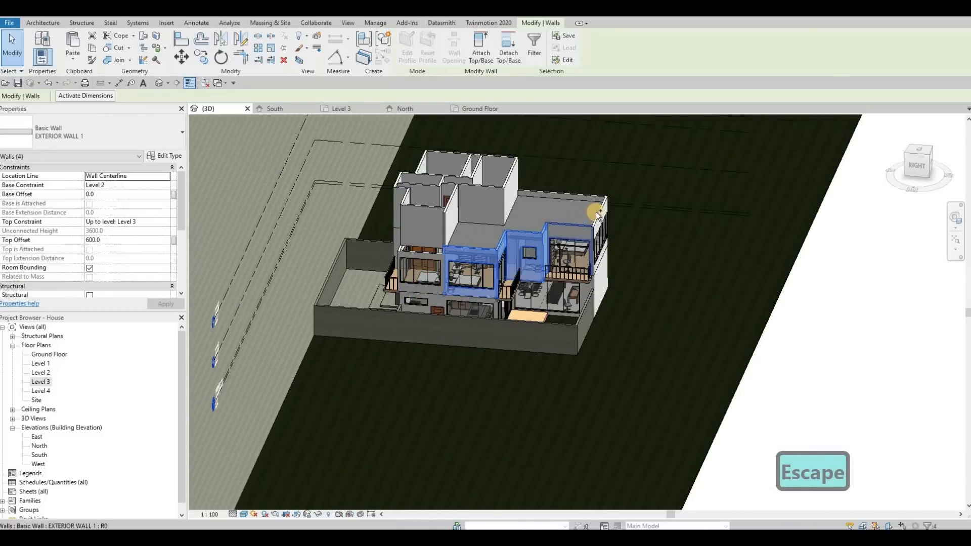
pyautogui.keyDown('ctrl'); pyautogui.click(597, 215); pyautogui.keyUp('ctrl')
pyautogui.keyDown('ctrl'); pyautogui.click(575, 191); pyautogui.keyUp('ctrl')
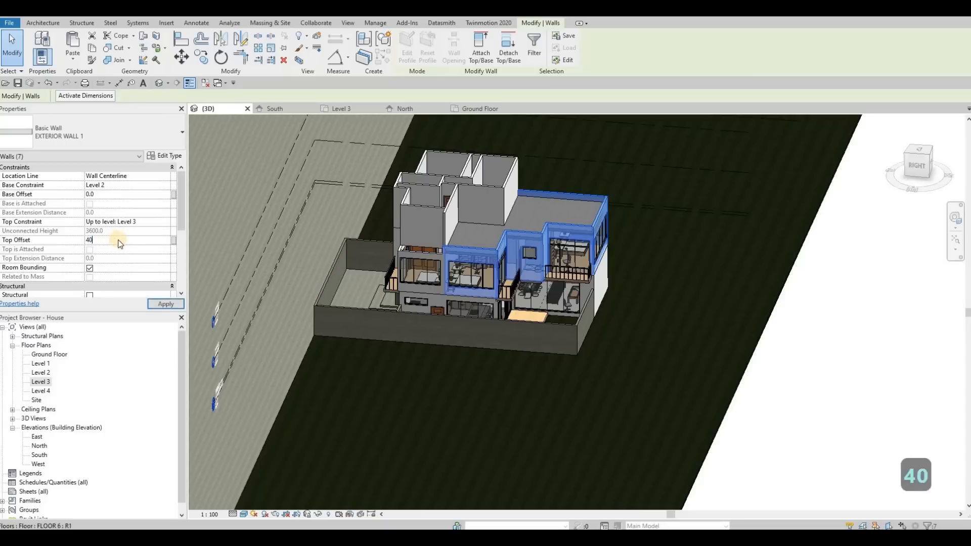
pyautogui.write('0')
pyautogui.press('Return')
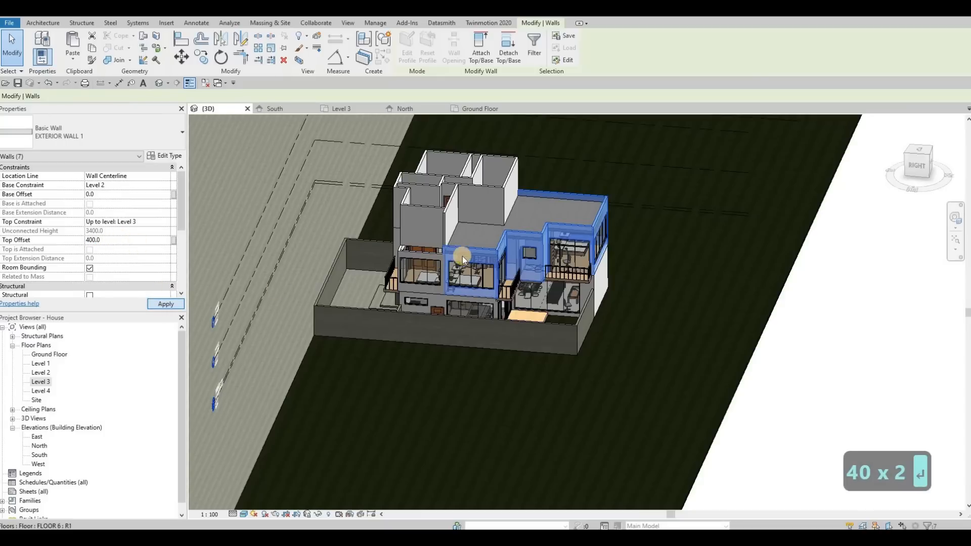
pyautogui.press('Escape')
pyautogui.press('Escape')
# Step: Examine from the front and east sides how the Level 3 walls meet the lower roof and the Level 2 exterior walls
pyautogui.keyDown('shift'); pyautogui.moveTo(657, 266); pyautogui.dragTo(660, 290, button='middle'); pyautogui.keyUp('shift')
pyautogui.scroll(5, 645, 272)
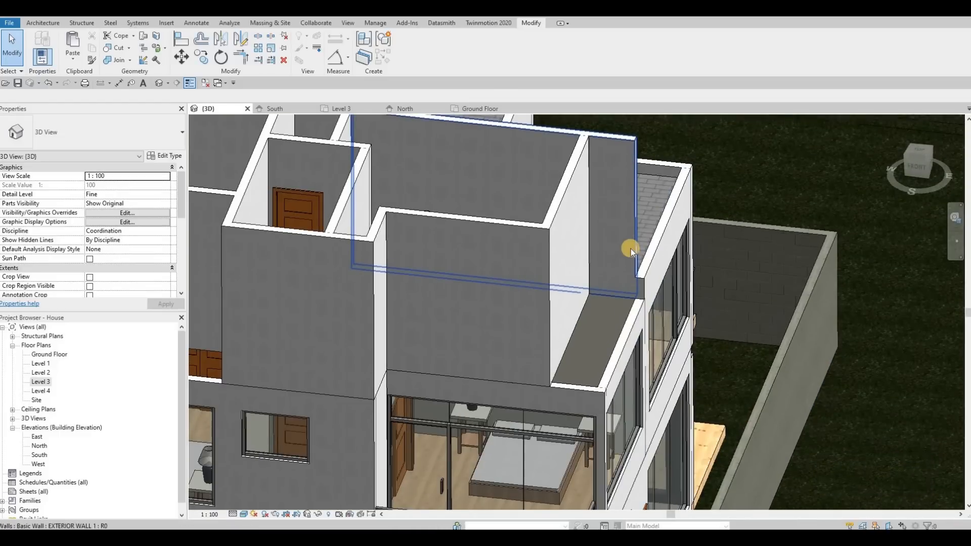
pyautogui.scroll(-3, 630, 259)
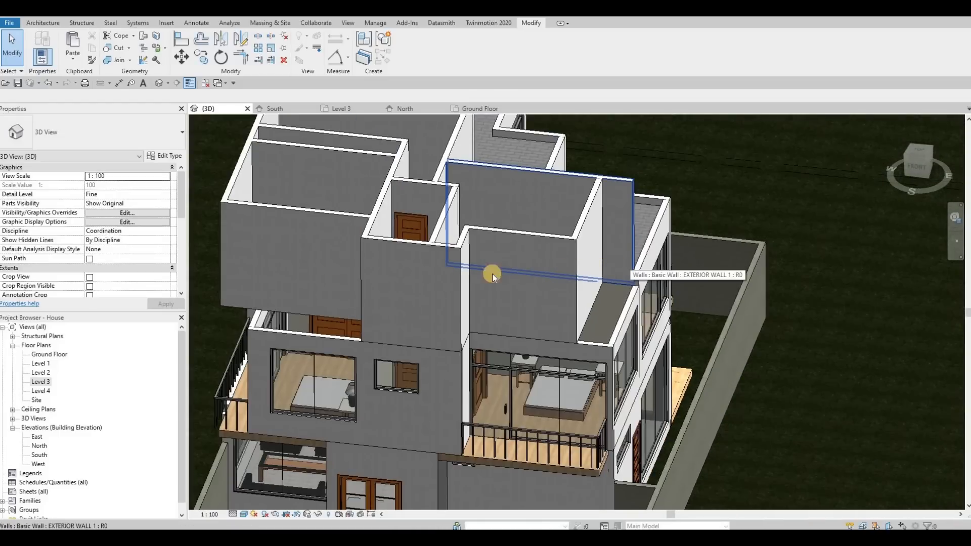
pyautogui.keyDown('shift'); pyautogui.moveTo(492, 274); pyautogui.dragTo(556, 266, button='middle'); pyautogui.keyUp('shift')
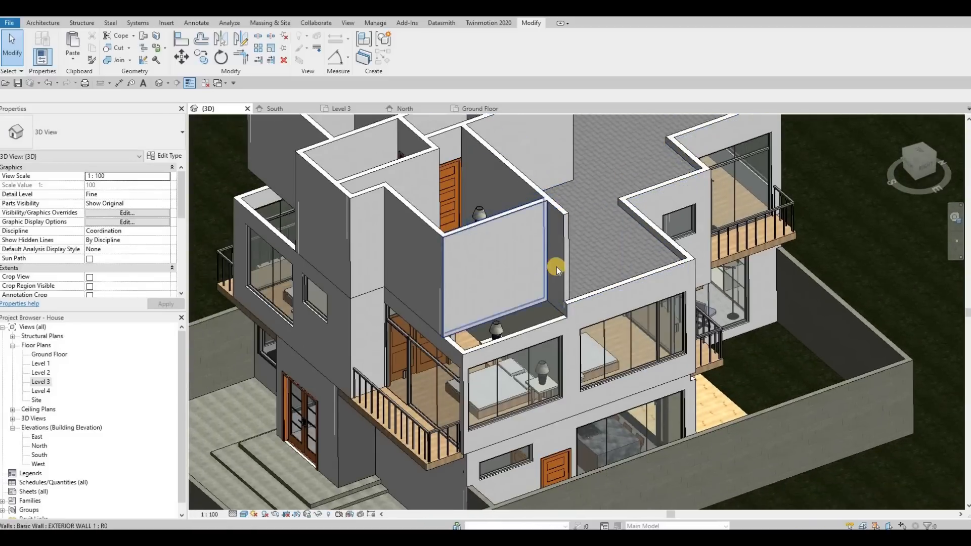
pyautogui.keyDown('shift'); pyautogui.moveTo(798, 232); pyautogui.dragTo(831, 276, button='middle'); pyautogui.keyUp('shift')
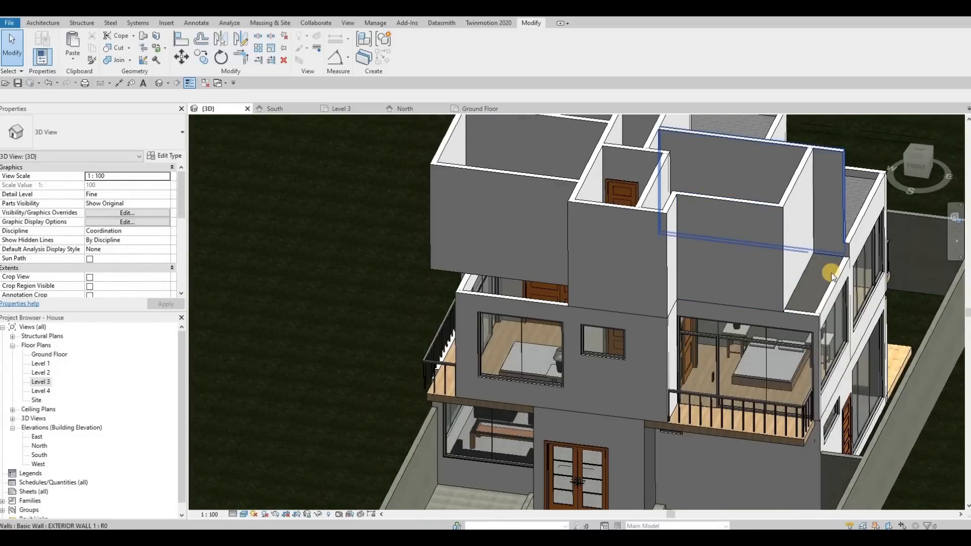
pyautogui.keyDown('shift'); pyautogui.moveTo(700, 251); pyautogui.dragTo(627, 210, button='middle'); pyautogui.keyUp('shift')
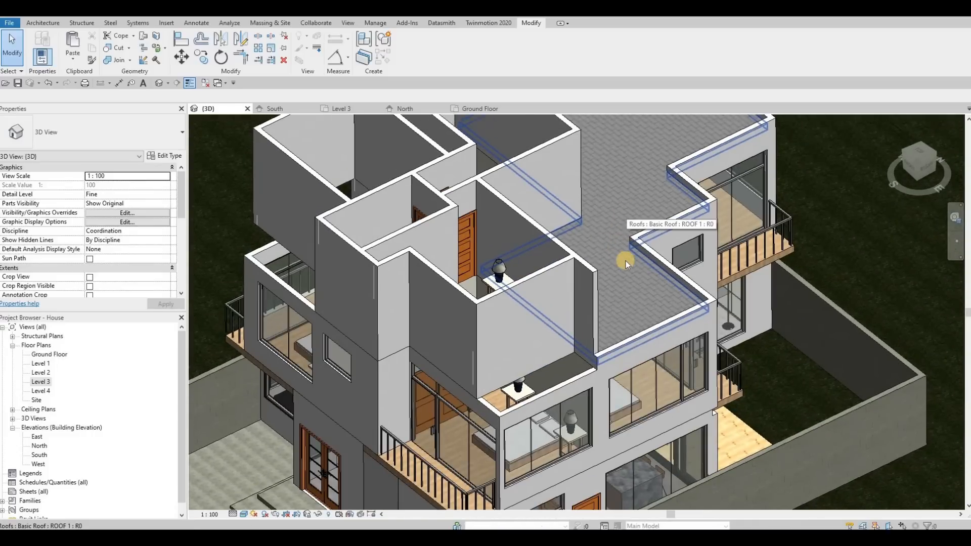
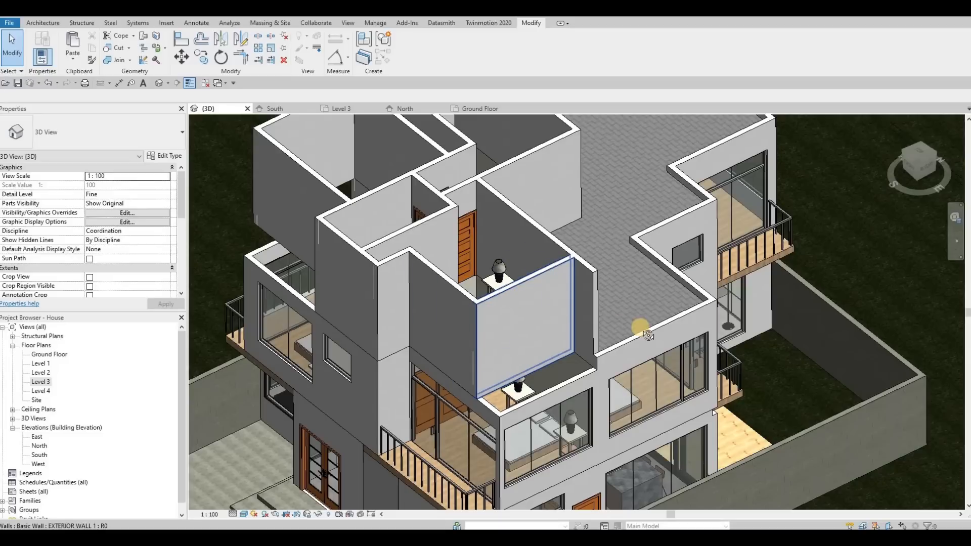
# Step: Copy the assembled stair that runs from Level 1 to Level 2
pyautogui.keyDown('shift'); pyautogui.moveTo(724, 303); pyautogui.dragTo(459, 340, button='middle'); pyautogui.keyUp('shift')
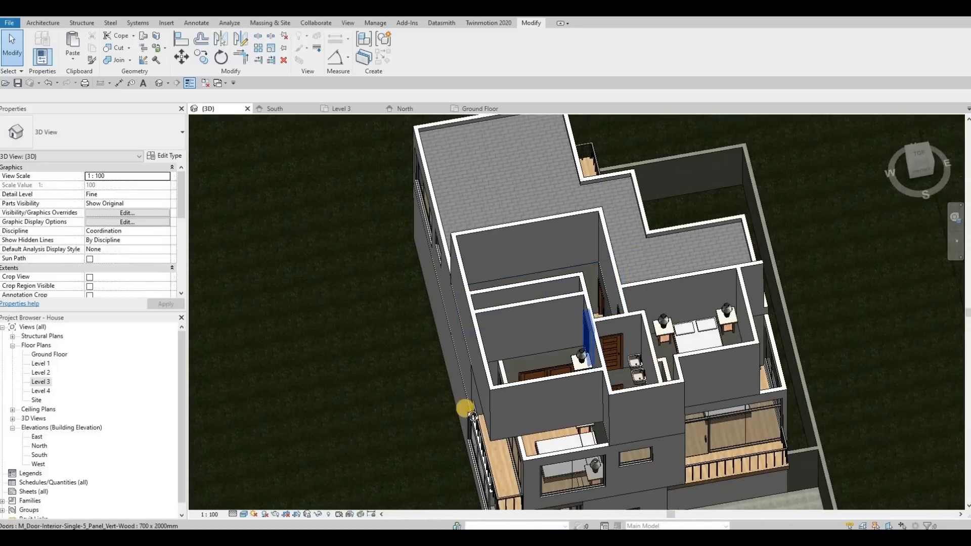
pyautogui.keyDown('shift'); pyautogui.moveTo(409, 316); pyautogui.dragTo(399, 290, button='middle'); pyautogui.keyUp('shift')
pyautogui.click(399, 290)
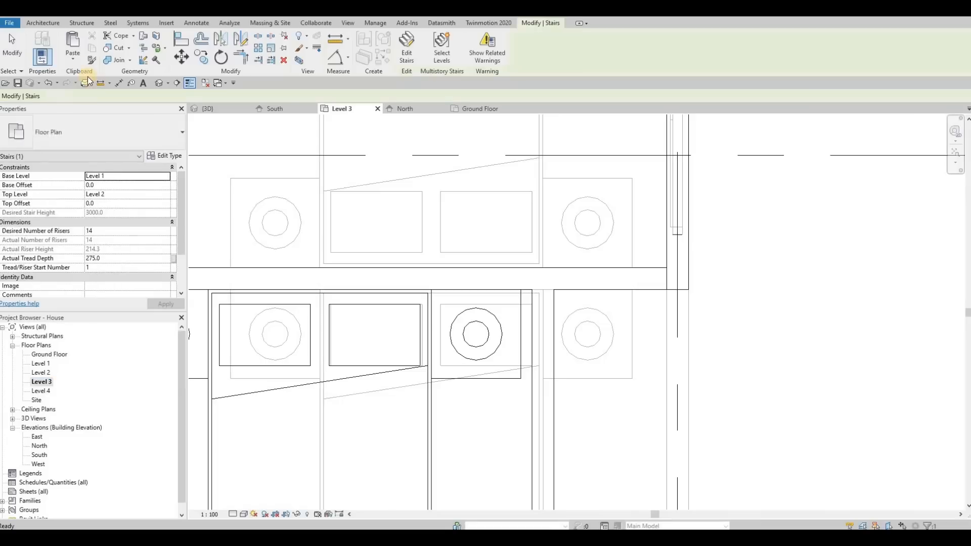
# Step: Paste the copied stair in the same plan position on the Level 3 floor plan
pyautogui.click(75, 59)
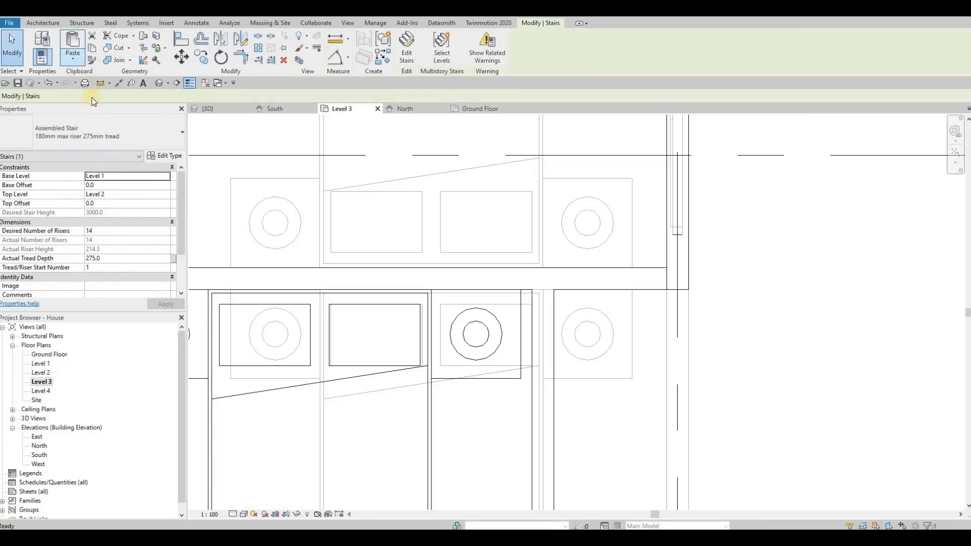
pyautogui.click(102, 139)
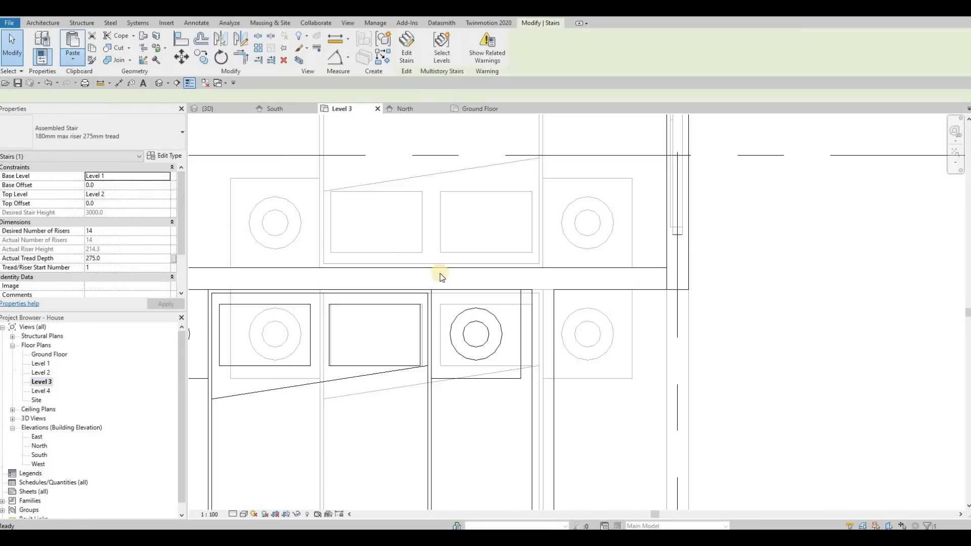
pyautogui.scroll(-5, 440, 260)
pyautogui.moveTo(273, 147); pyautogui.dragTo(411, 166, button='middle')
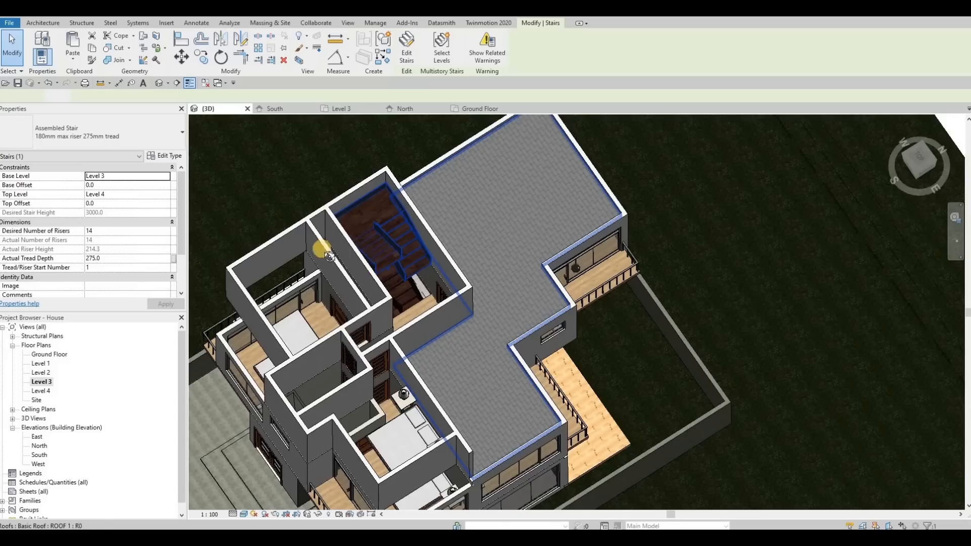
# Step: Try to set the pasted stair's base level to Level 2 and its top level to Level 3
pyautogui.keyDown('shift'); pyautogui.moveTo(322, 249); pyautogui.dragTo(354, 208, button='middle'); pyautogui.keyUp('shift')
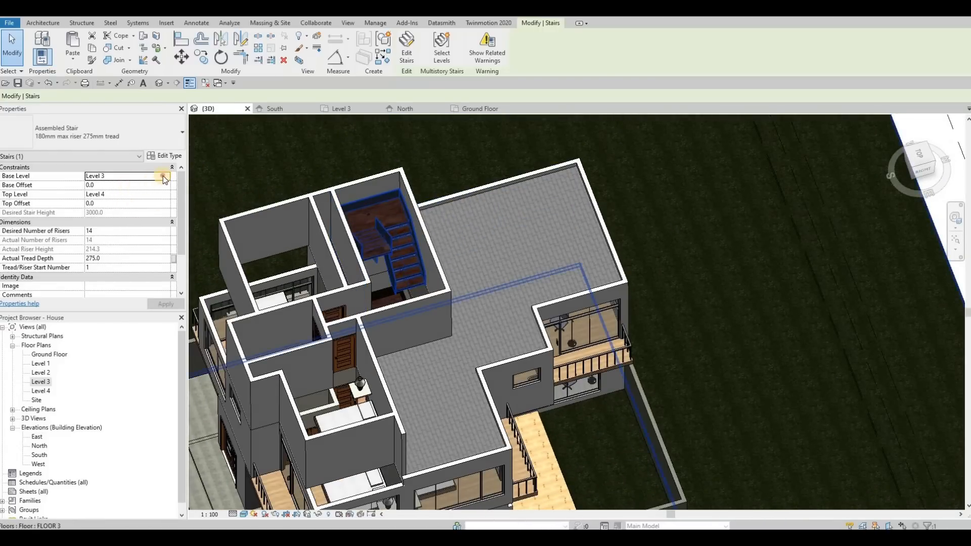
pyautogui.click(166, 176)
pyautogui.click(124, 200)
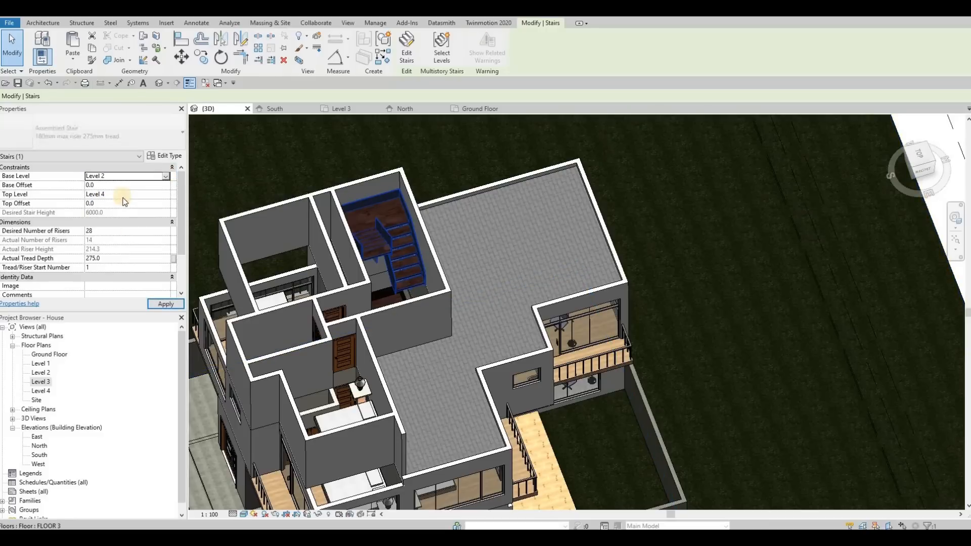
pyautogui.click(164, 195)
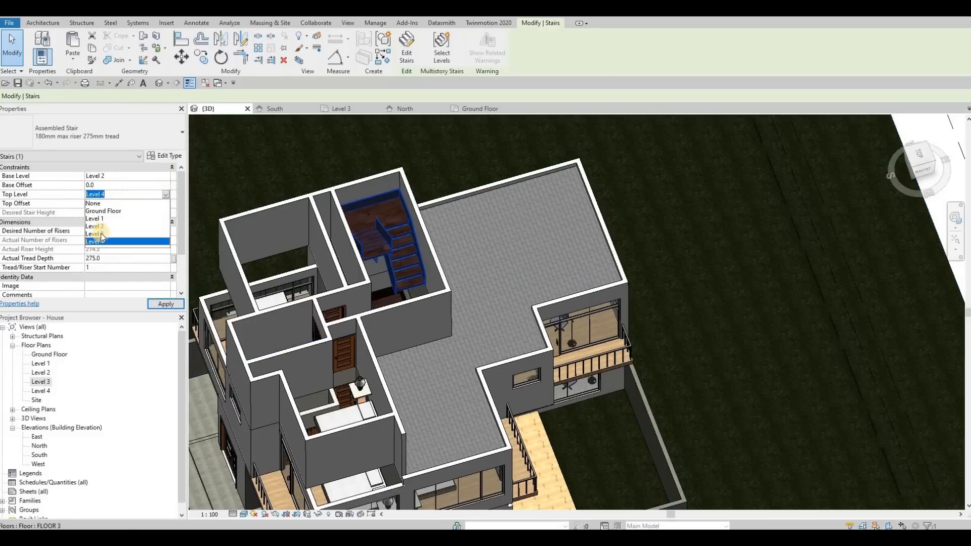
pyautogui.click(161, 303)
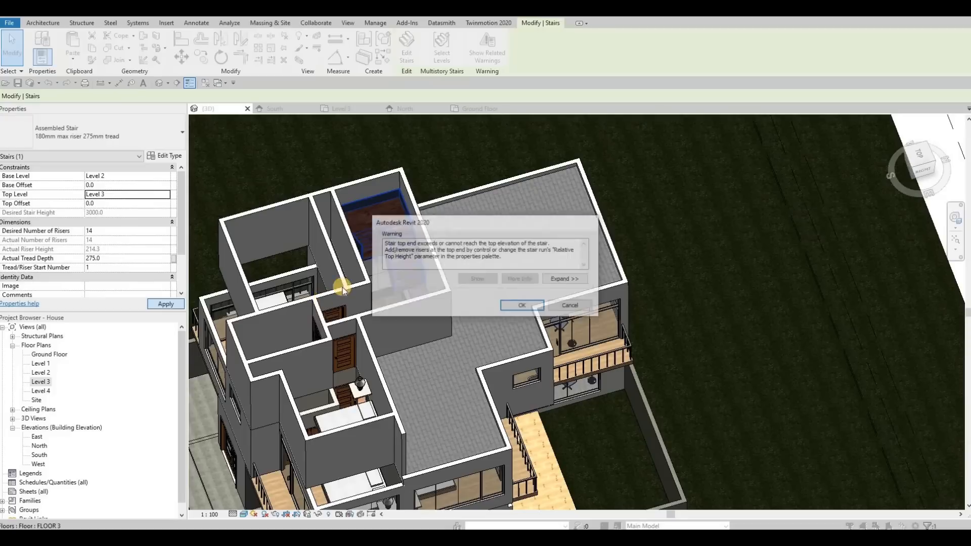
pyautogui.press('Escape')
pyautogui.press('Escape')
# Step: Delete the stair standing on Level 3 and paste the copied stair in the same plan position on Level 2
pyautogui.click(380, 226)
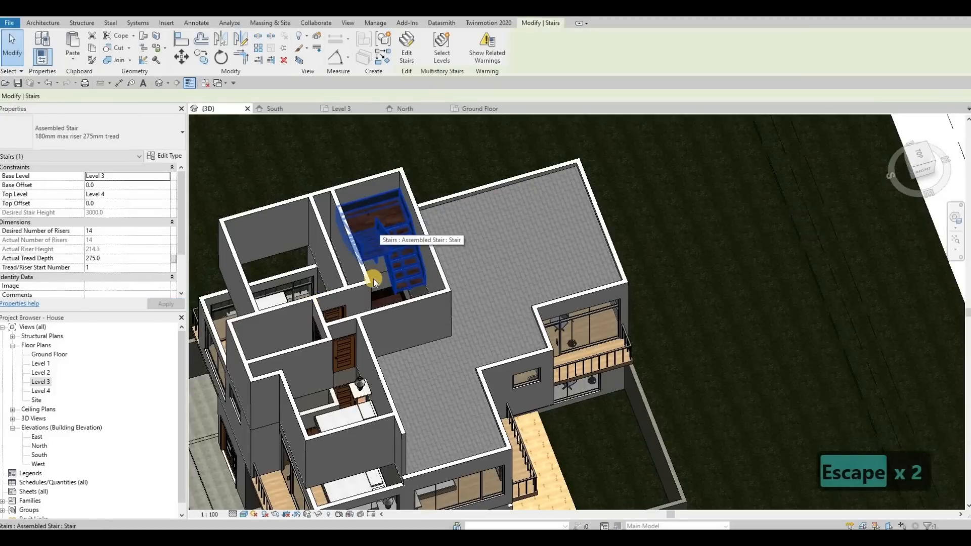
pyautogui.press('Delete')
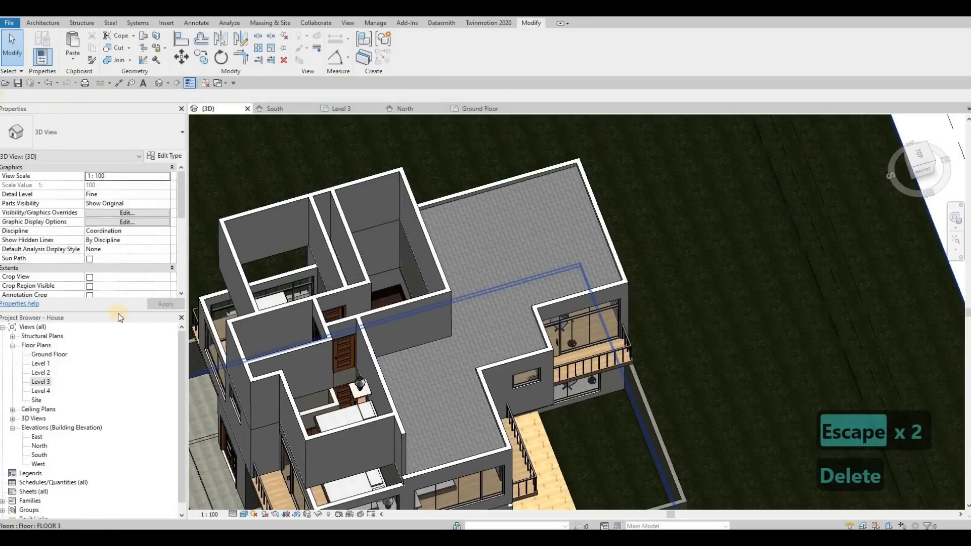
pyautogui.doubleClick(39, 382)
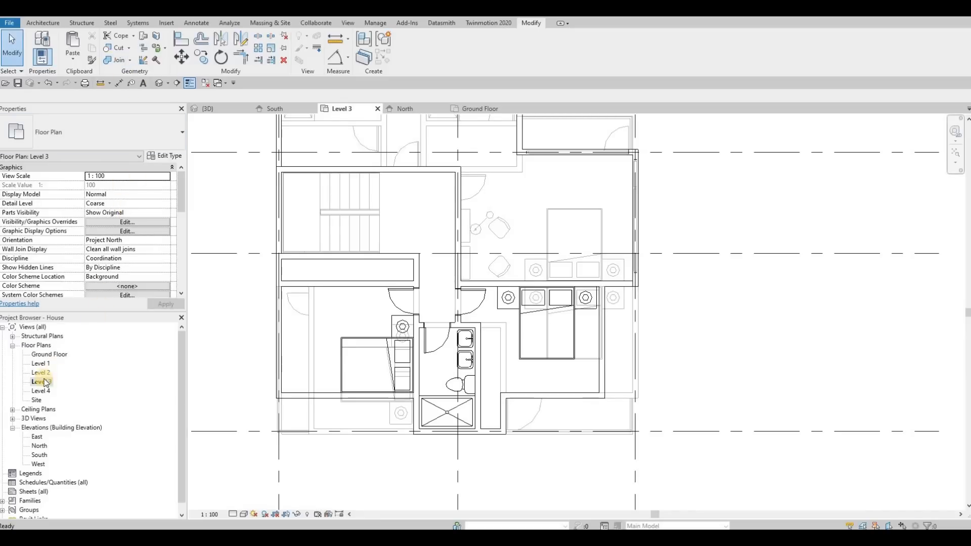
pyautogui.click(74, 59)
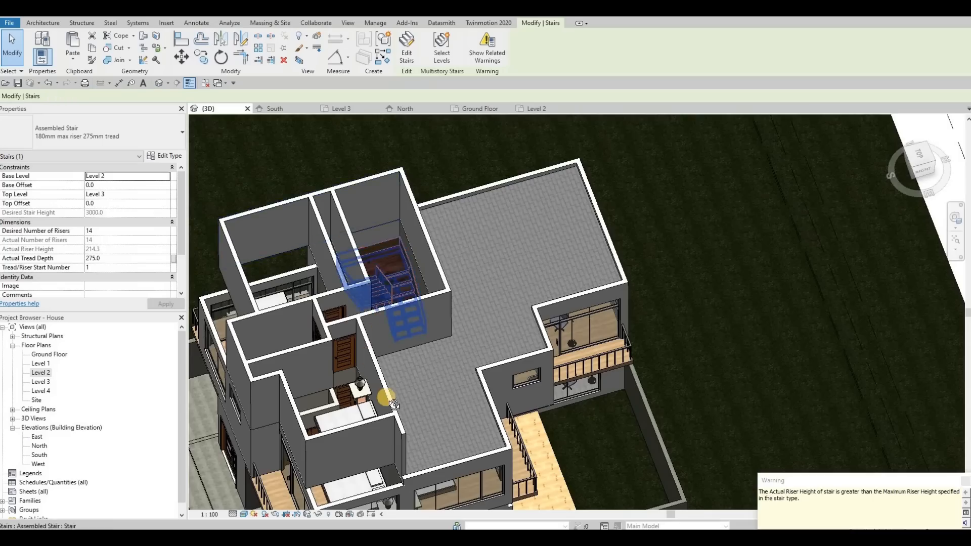
# Step: Examine in 3D how the stair from Level 2 to Level 3 sits in the stairwell and relates to the surrounding rooms
pyautogui.keyDown('shift'); pyautogui.moveTo(386, 399); pyautogui.dragTo(411, 284, button='middle'); pyautogui.keyUp('shift')
pyautogui.scroll(3, 412, 317)
pyautogui.scroll(2, 425, 274)
pyautogui.keyDown('shift'); pyautogui.moveTo(434, 249); pyautogui.dragTo(454, 185, button='middle'); pyautogui.keyUp('shift')
pyautogui.scroll(-3, 376, 229)
pyautogui.keyDown('shift'); pyautogui.moveTo(377, 229); pyautogui.dragTo(186, 212, button='middle'); pyautogui.keyUp('shift')
pyautogui.keyDown('shift'); pyautogui.moveTo(320, 272); pyautogui.dragTo(356, 213, button='middle'); pyautogui.keyUp('shift')
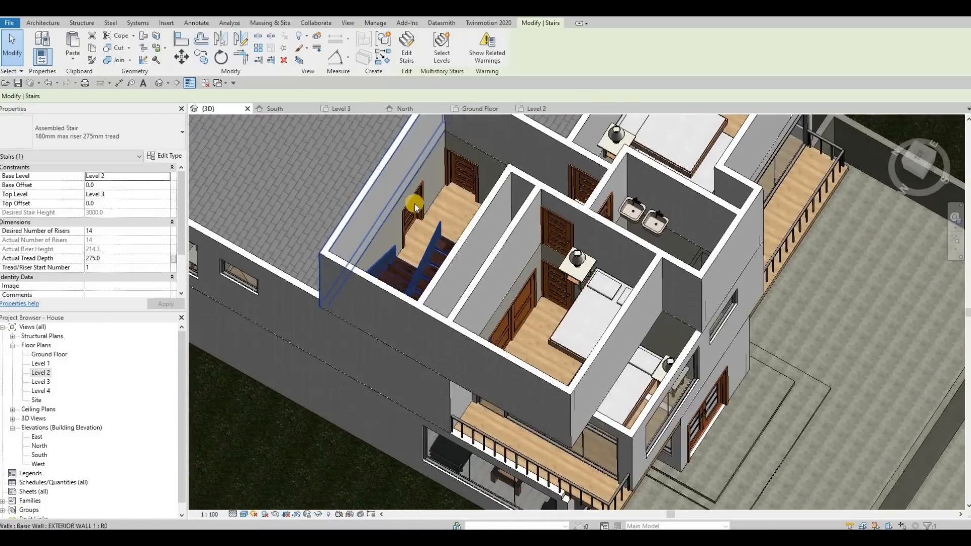
pyautogui.scroll(-1, 350, 219)
pyautogui.moveTo(496, 197); pyautogui.dragTo(405, 213, button='middle')
pyautogui.scroll(-1, 389, 214)
pyautogui.scroll(1, 506, 229)
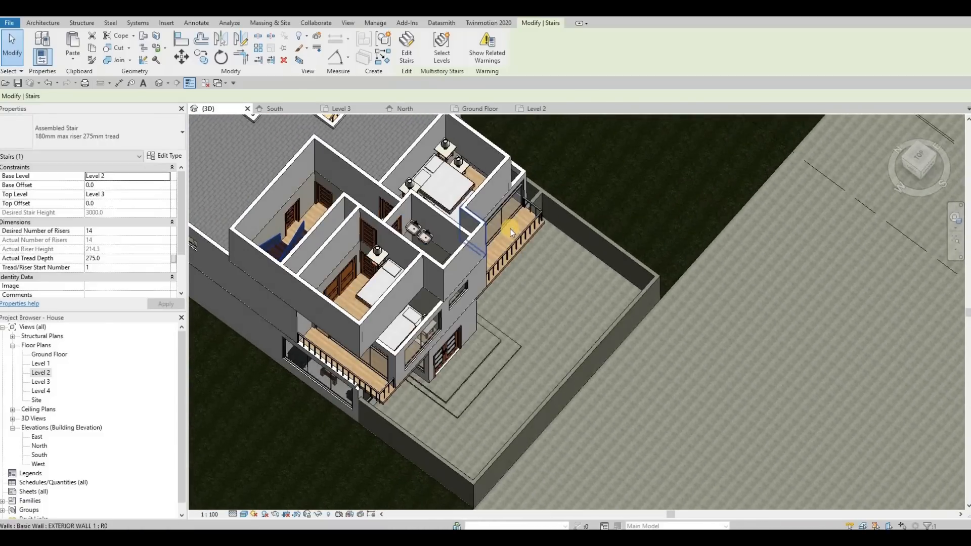
# Step: Select the Level 2 floor and inspect its slab edges beneath the front balconies
pyautogui.click(509, 228)
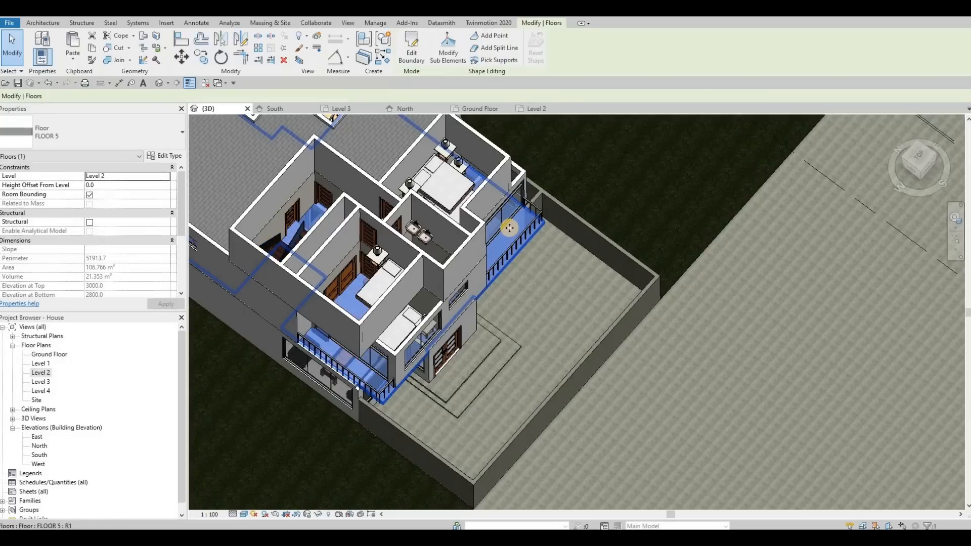
pyautogui.keyDown('shift'); pyautogui.moveTo(529, 237); pyautogui.dragTo(453, 155, button='middle'); pyautogui.keyUp('shift')
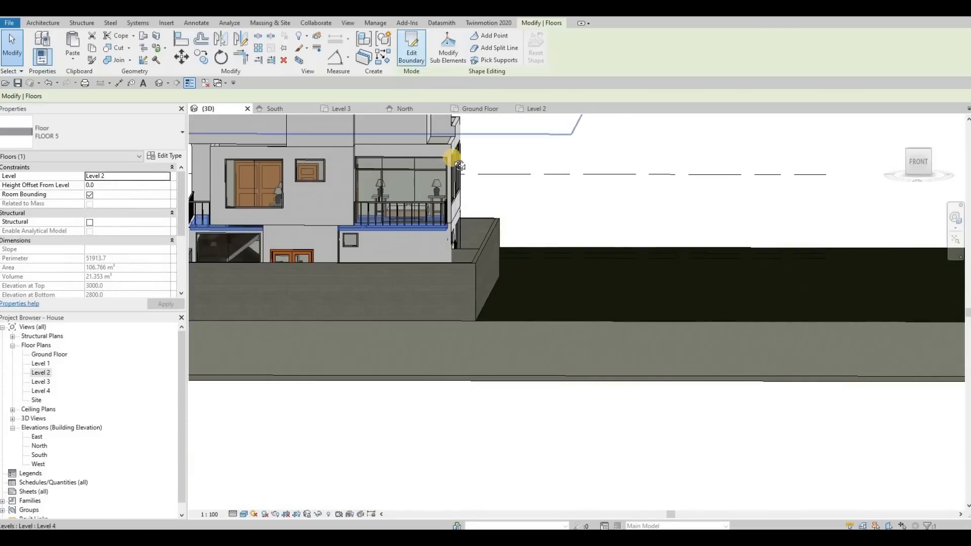
pyautogui.keyDown('shift'); pyautogui.moveTo(457, 220); pyautogui.dragTo(393, 229, button='middle'); pyautogui.keyUp('shift')
pyautogui.scroll(2, 393, 228)
pyautogui.press('Escape')
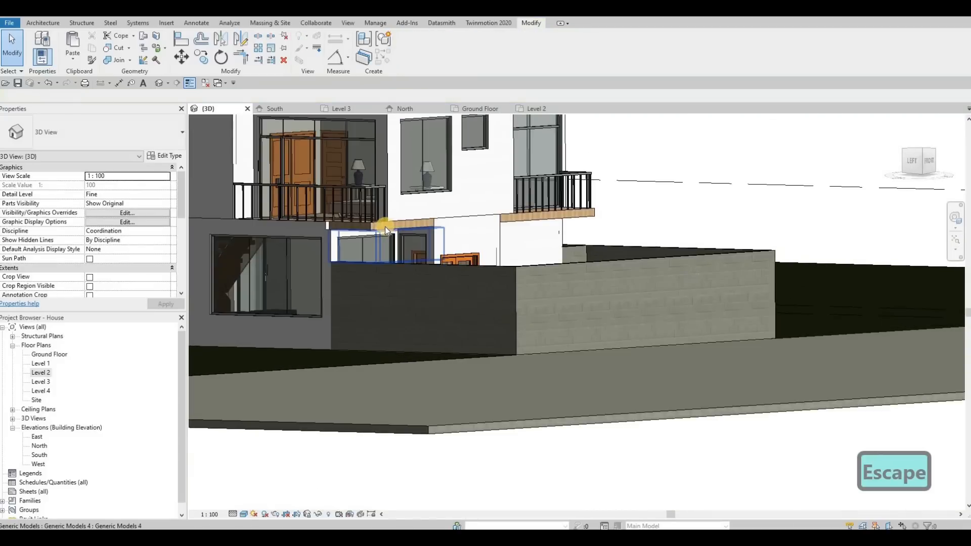
pyautogui.hotkey('ctrl', 'Left')
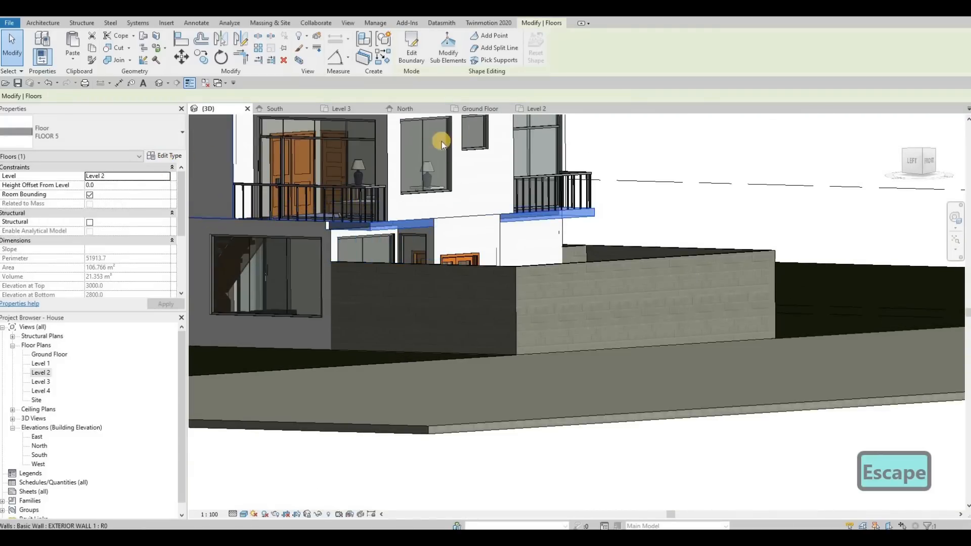
# Step: For the structure layer of floor type FLOOR 5, find the Gypsum Wall Board material and duplicate it
pyautogui.click(164, 156)
pyautogui.click(873, 65)
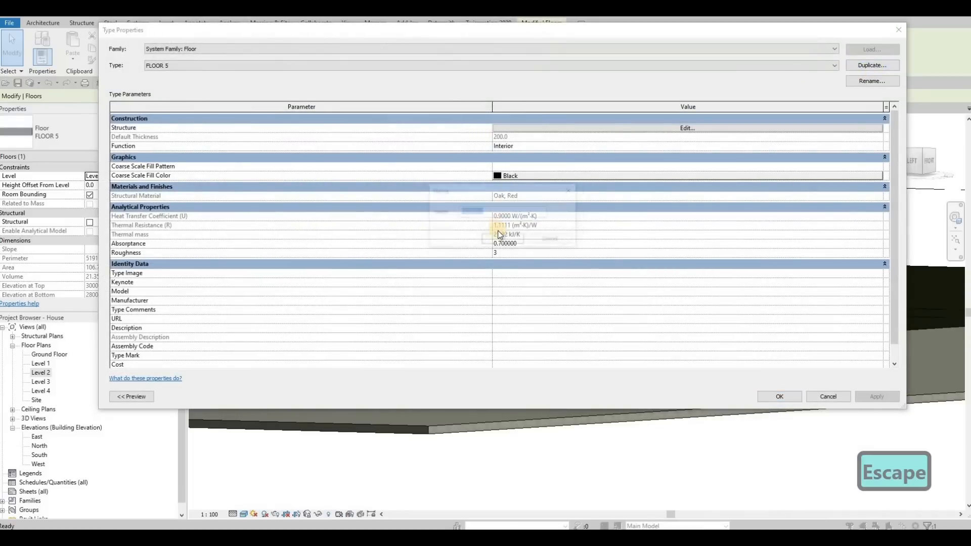
pyautogui.press('Escape')
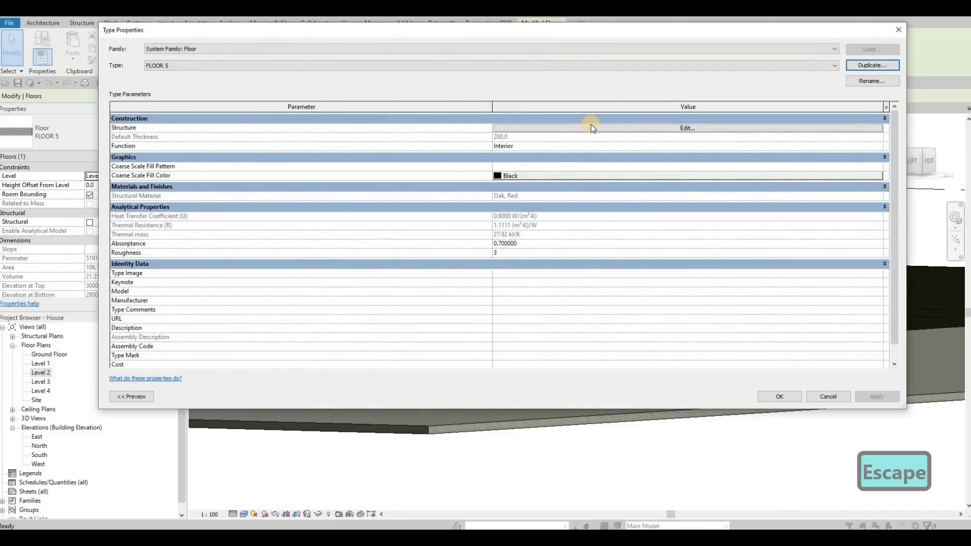
pyautogui.click(591, 125)
pyautogui.click(451, 127)
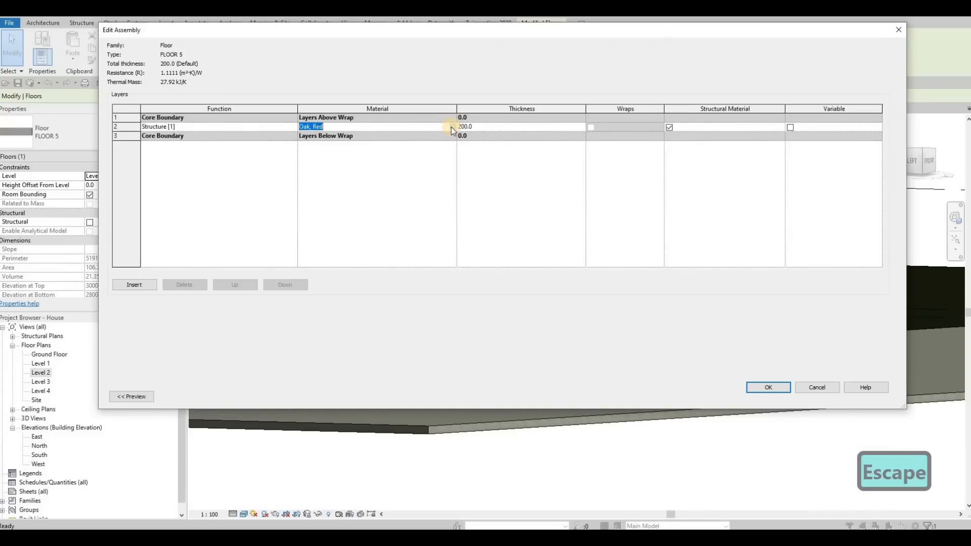
pyautogui.click(452, 126)
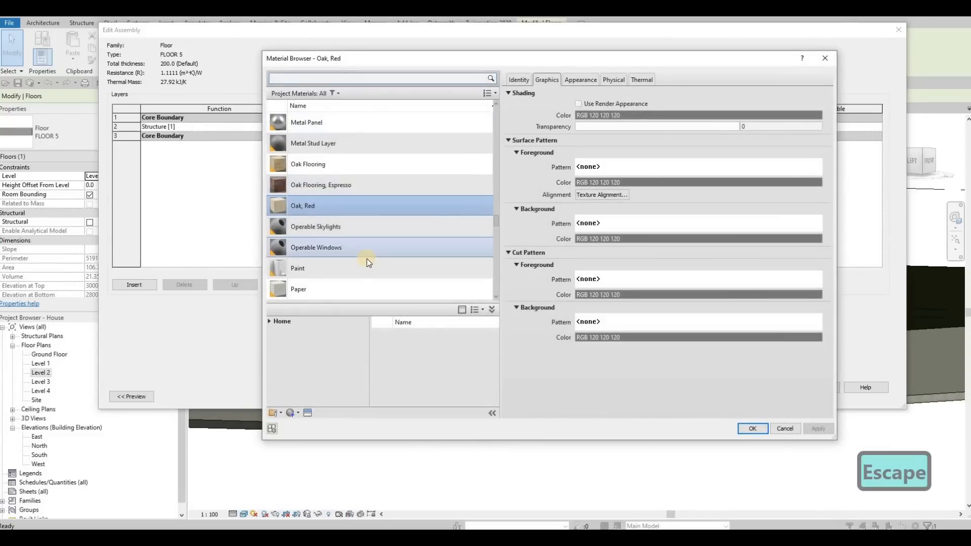
pyautogui.scroll(-6, 366, 259)
pyautogui.scroll(-5, 311, 81)
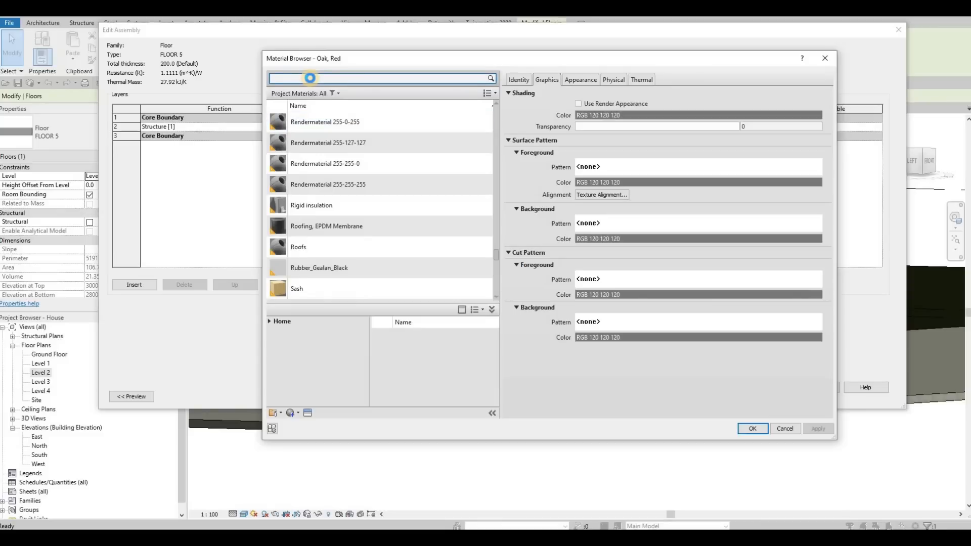
pyautogui.write('y')
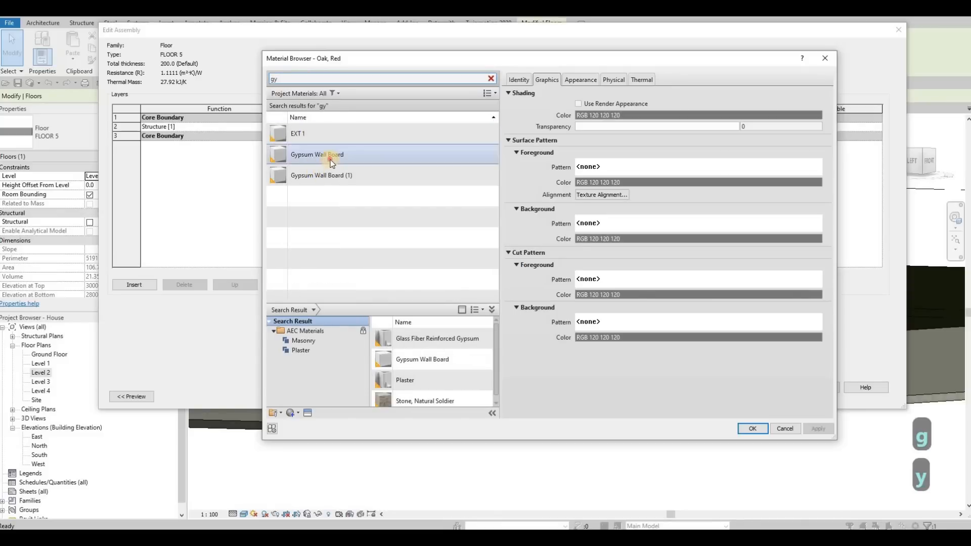
pyautogui.click(314, 155)
pyautogui.click(291, 414)
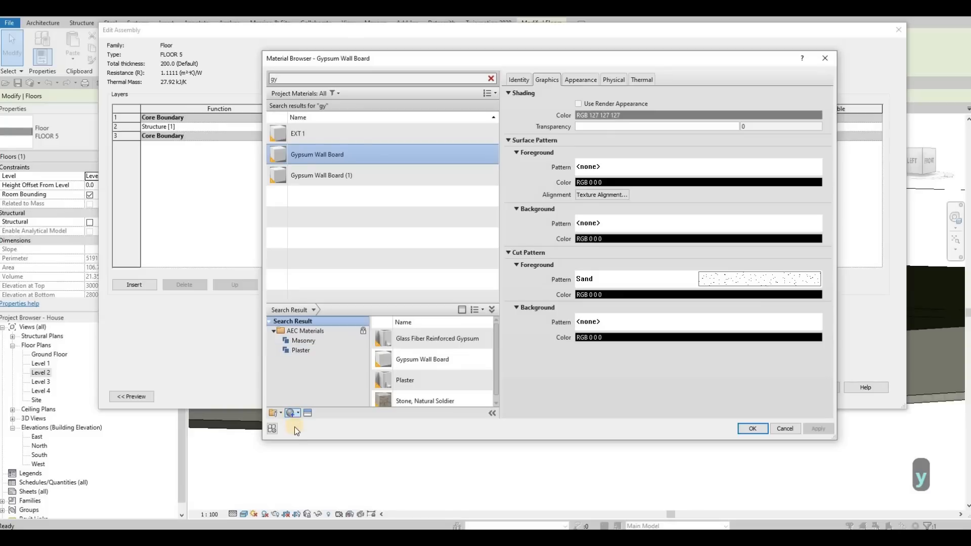
pyautogui.click(303, 430)
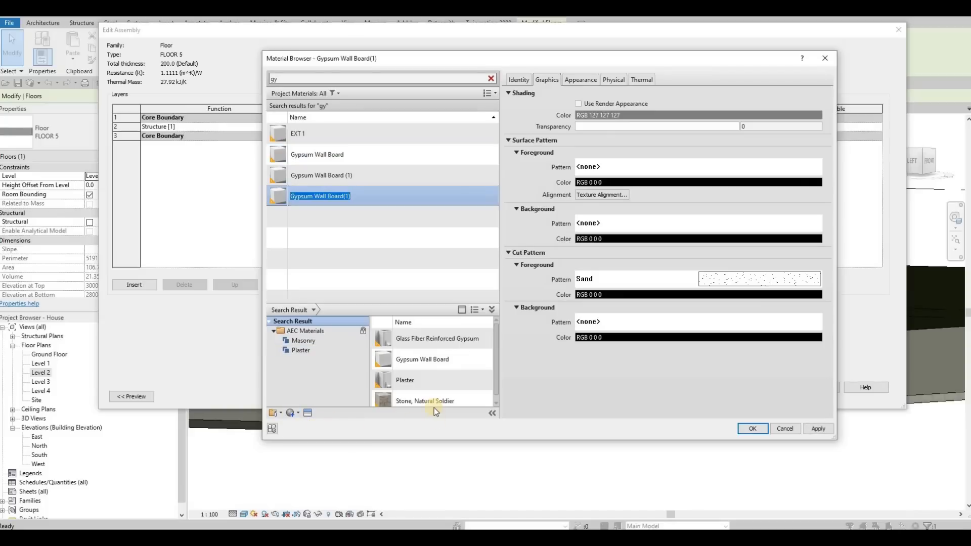
# Step: Assign the duplicated gypsum material to FLOOR 5's structure layer and check the Level 2 floor in 3D
pyautogui.click(751, 428)
pyautogui.click(762, 390)
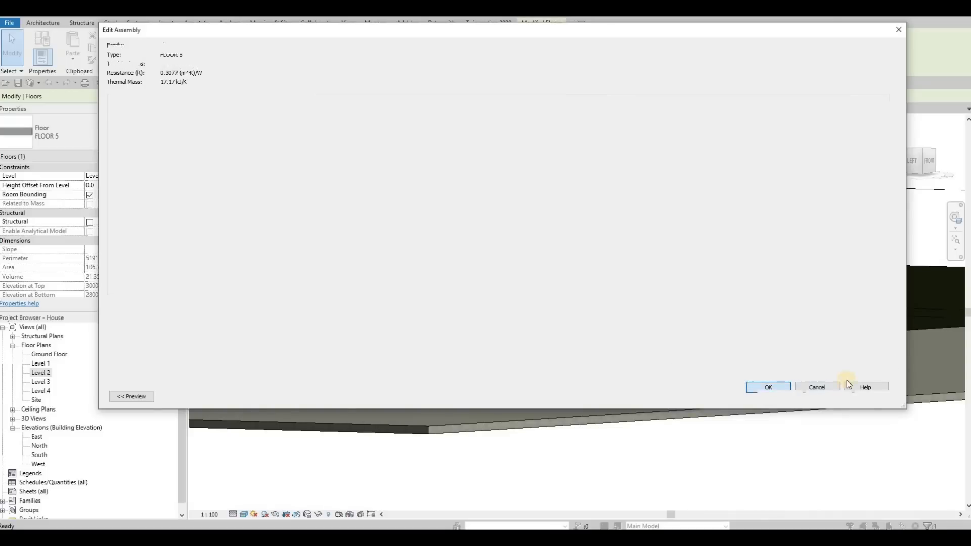
pyautogui.click(780, 397)
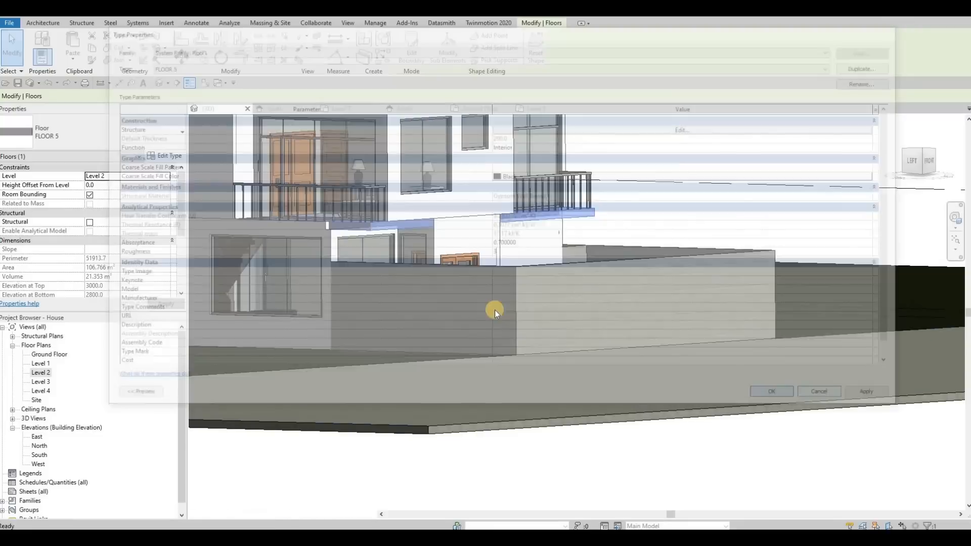
pyautogui.keyDown('shift'); pyautogui.moveTo(437, 378); pyautogui.dragTo(381, 363, button='middle'); pyautogui.keyUp('shift')
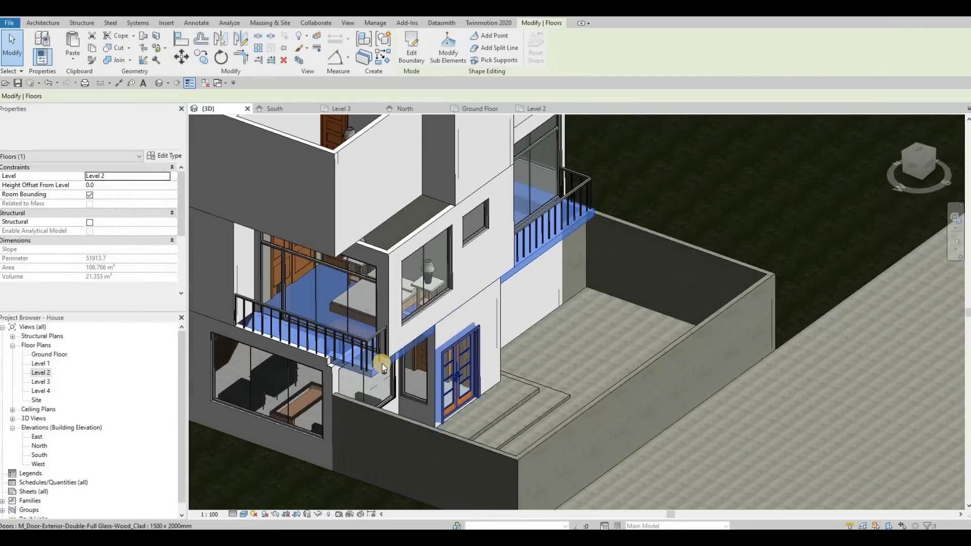
pyautogui.press('Escape')
pyautogui.press('Escape')
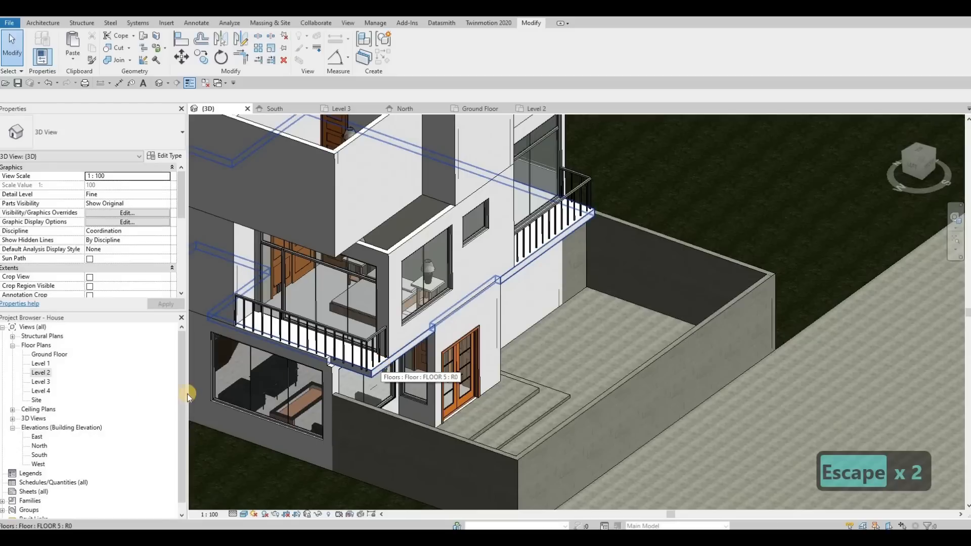
# Step: In the Level 3 floor plan, start a new architectural floor using type FLOOR 5
pyautogui.doubleClick(51, 356)
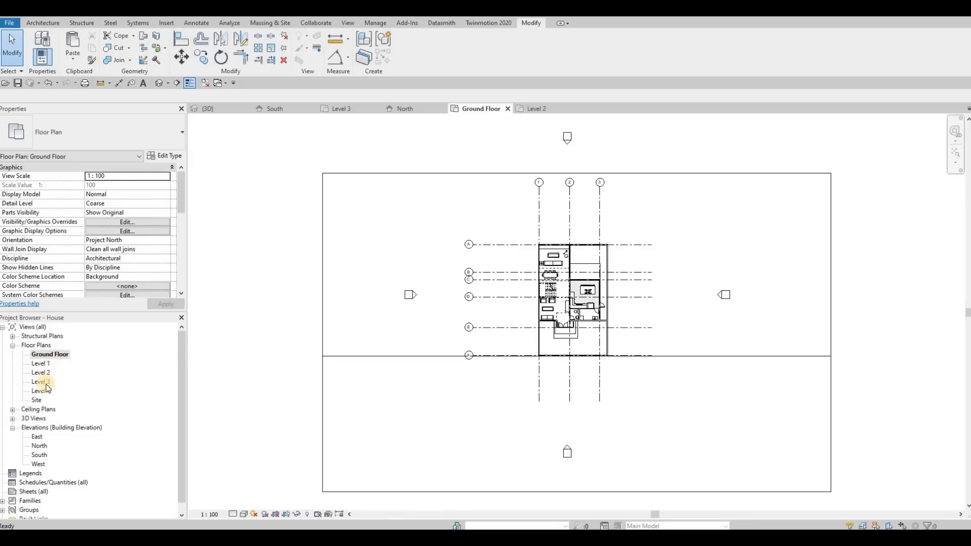
pyautogui.doubleClick(41, 381)
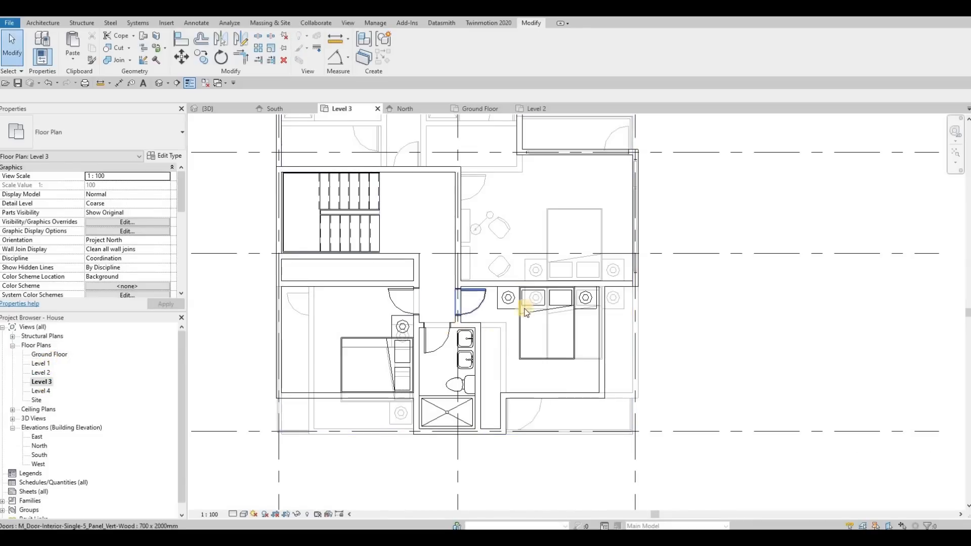
pyautogui.press('Escape')
pyautogui.scroll(-2, 500, 338)
pyautogui.moveTo(456, 302); pyautogui.dragTo(422, 282, button='middle')
pyautogui.click(281, 213)
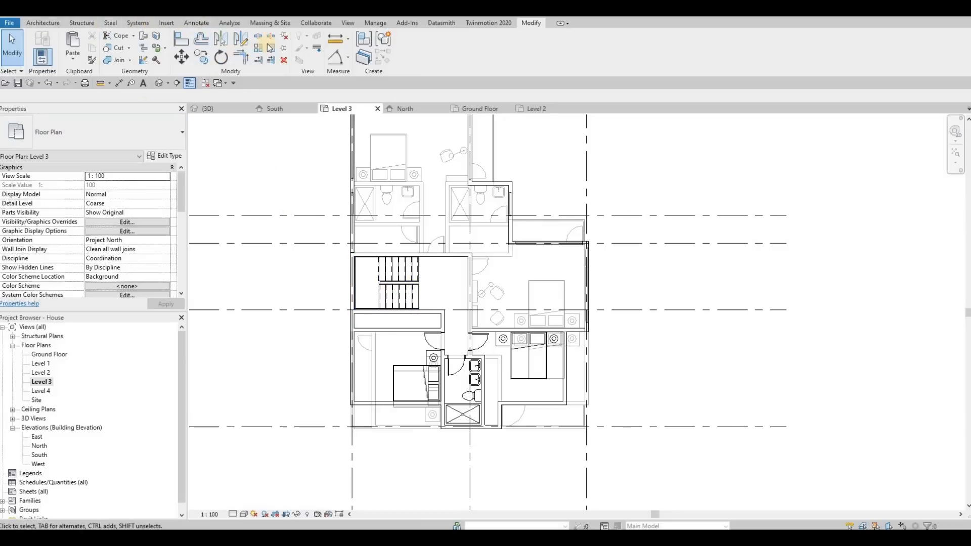
pyautogui.click(50, 23)
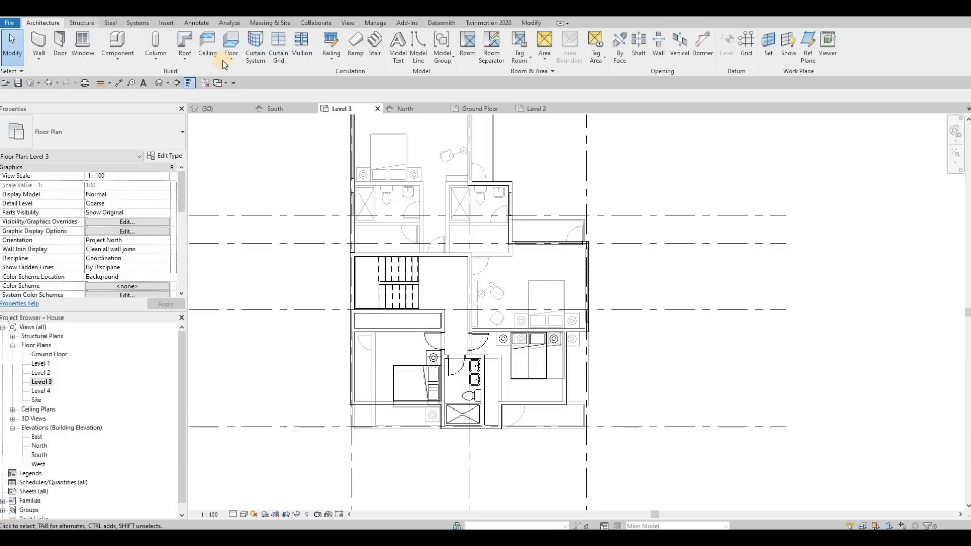
pyautogui.click(266, 76)
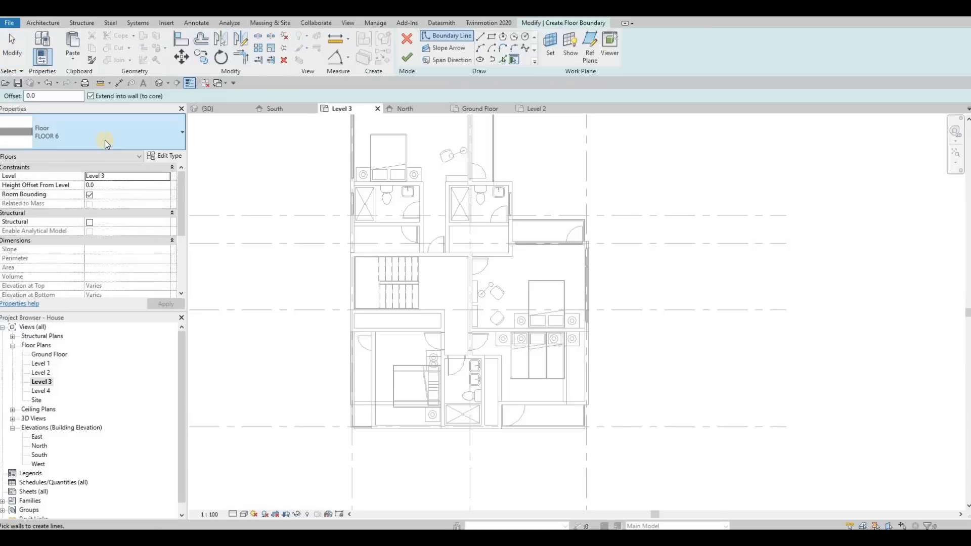
pyautogui.click(104, 141)
pyautogui.click(76, 234)
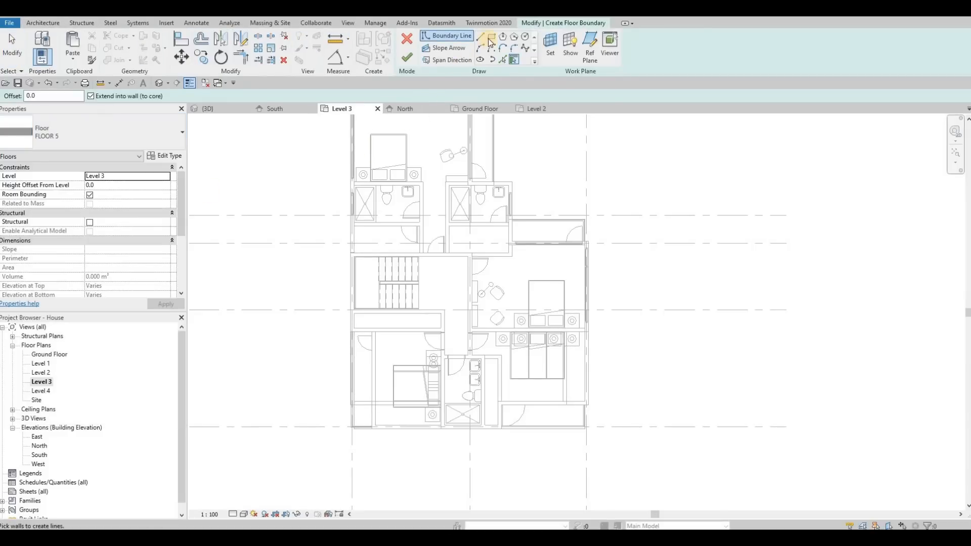
# Step: Pick floor boundary lines along the stairwell's walls and the open end of the stair flights
pyautogui.click(503, 60)
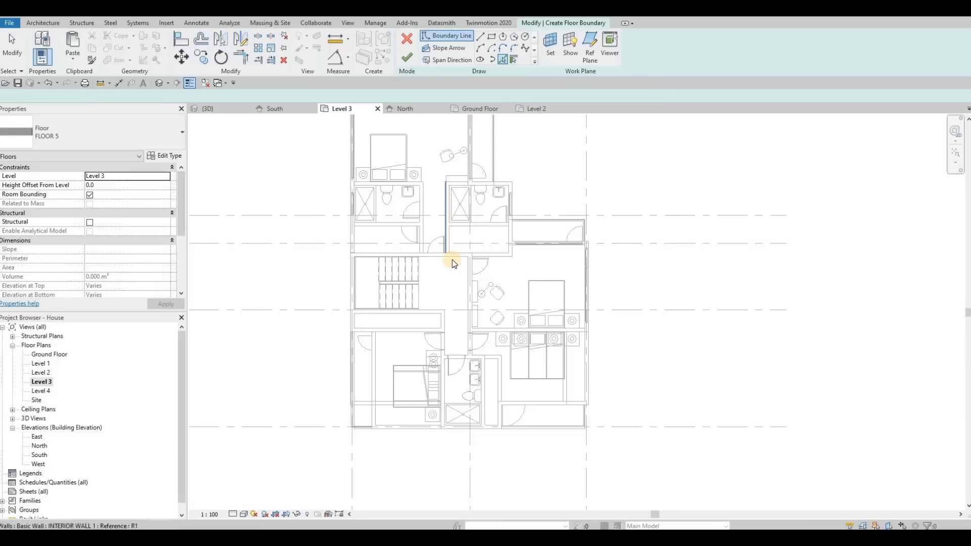
pyautogui.scroll(3, 452, 260)
pyautogui.click(487, 276)
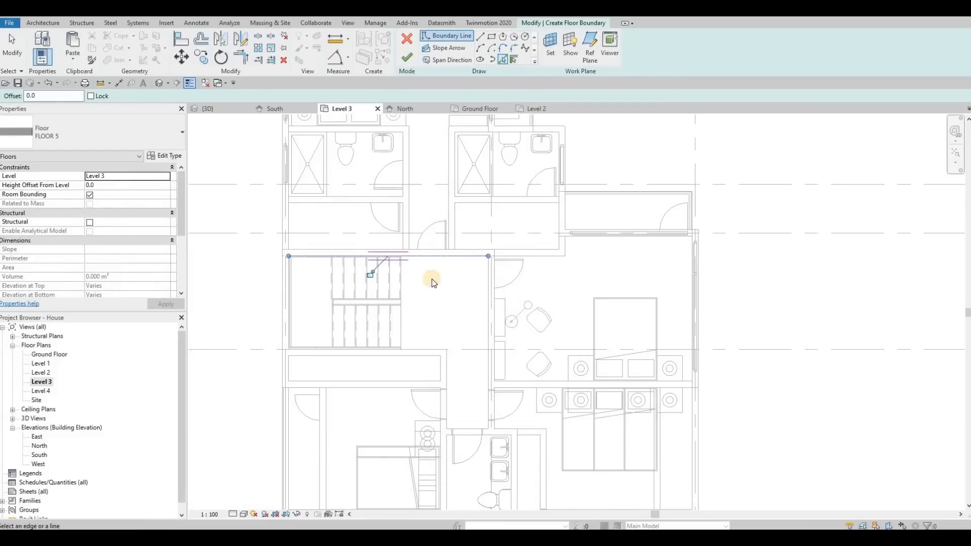
pyautogui.click(403, 274)
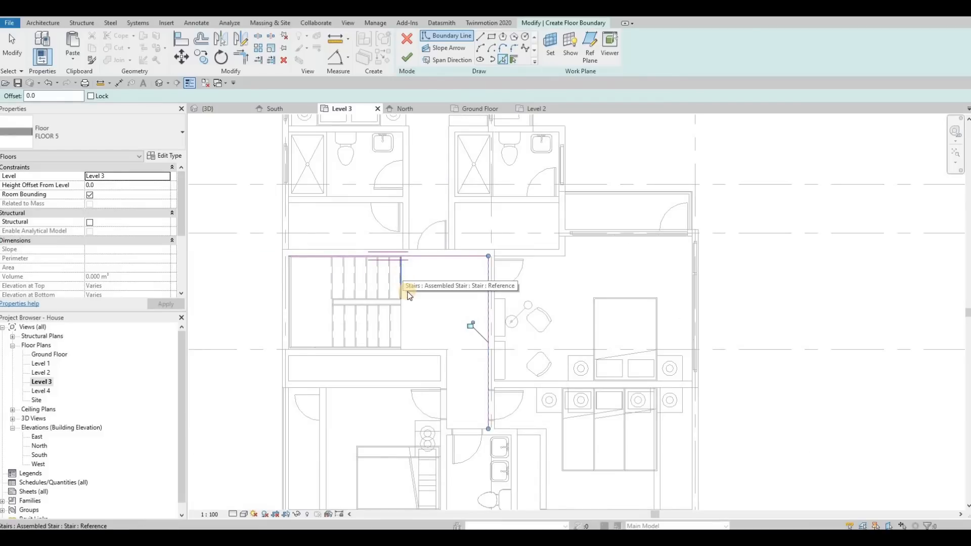
pyautogui.click(427, 353)
# Step: Pick the outer boundary lines of the Level 3 floor along the west, front and east walls
pyautogui.moveTo(372, 374); pyautogui.dragTo(448, 308, button='middle')
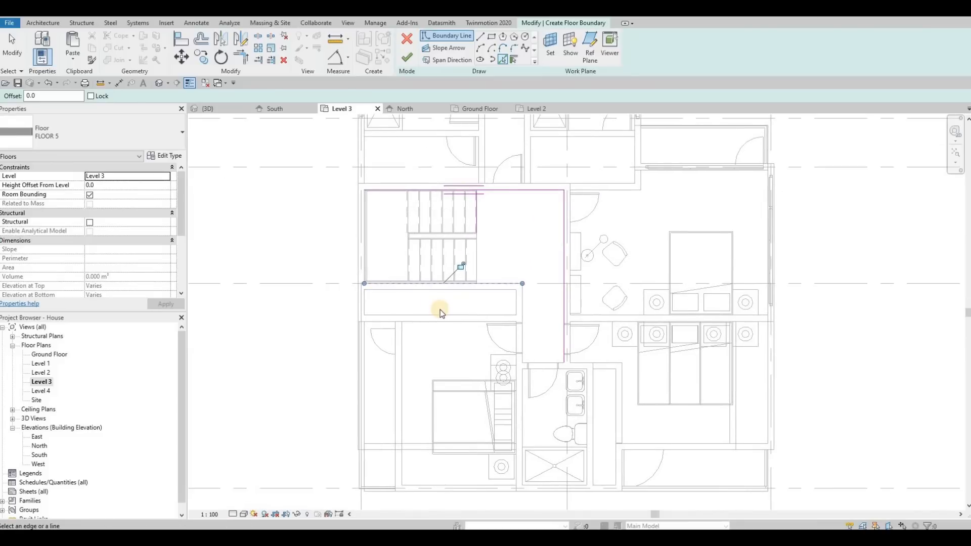
pyautogui.click(365, 336)
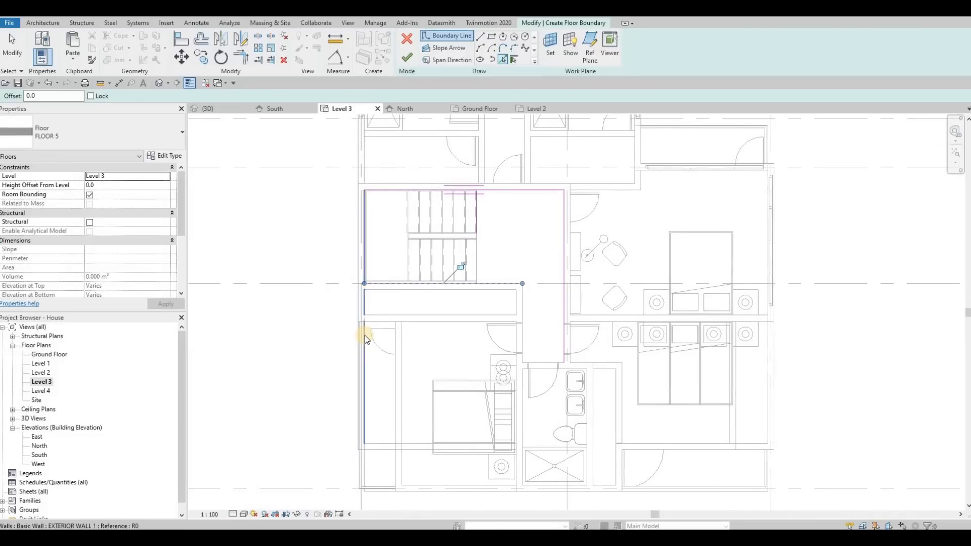
pyautogui.moveTo(446, 381); pyautogui.dragTo(452, 296, button='middle')
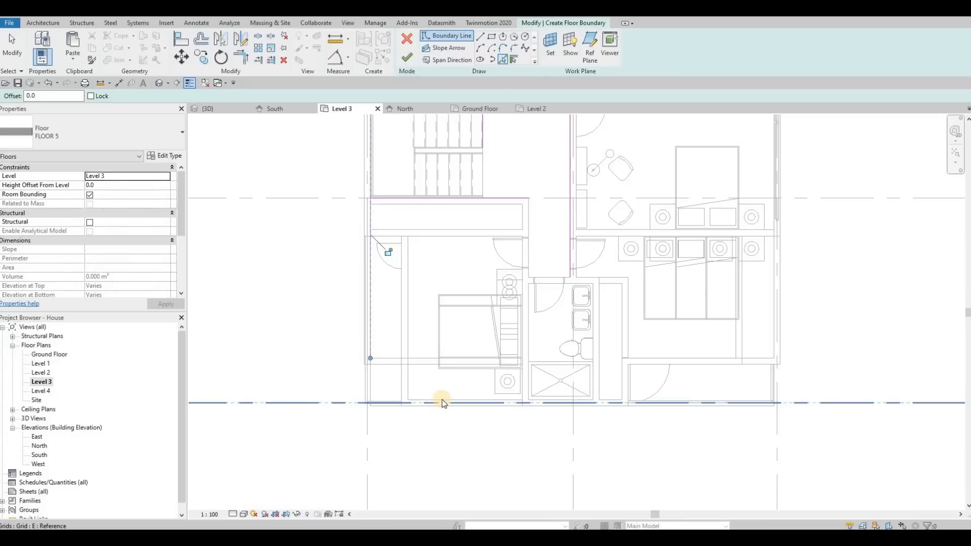
pyautogui.click(442, 398)
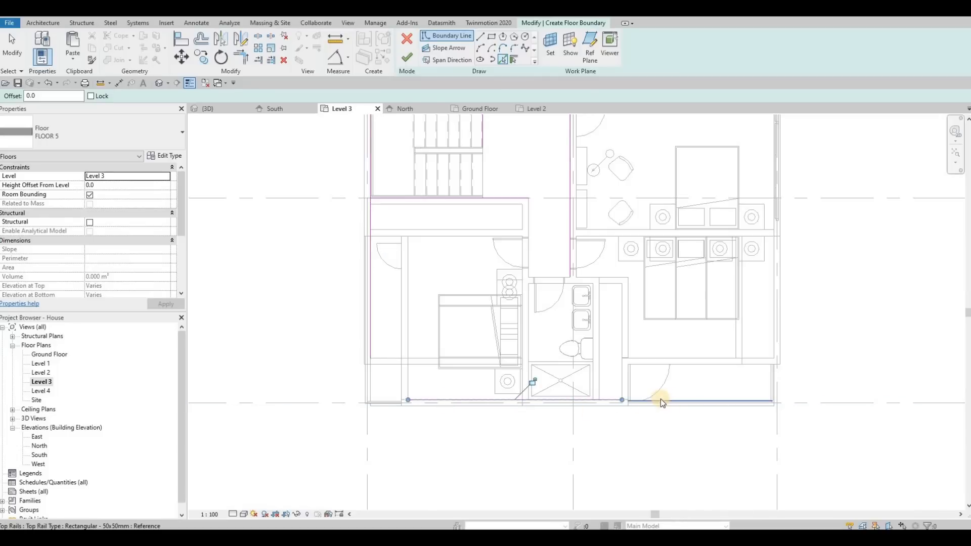
pyautogui.click(772, 286)
pyautogui.scroll(-2, 562, 315)
pyautogui.press('Escape')
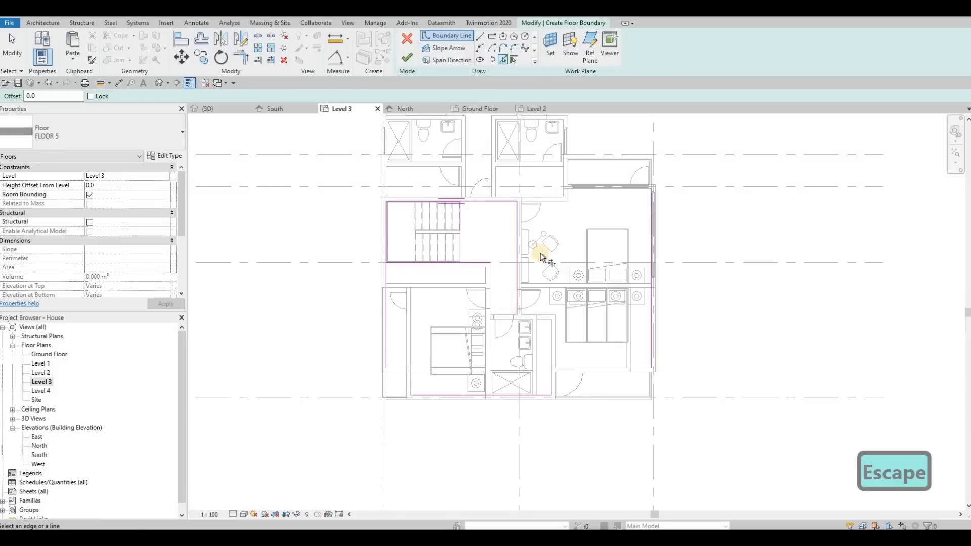
# Step: Add a floor boundary line along the headboard wall of the front-east bedroom
pyautogui.press('t')
pyautogui.press('r')
pyautogui.press('Escape')
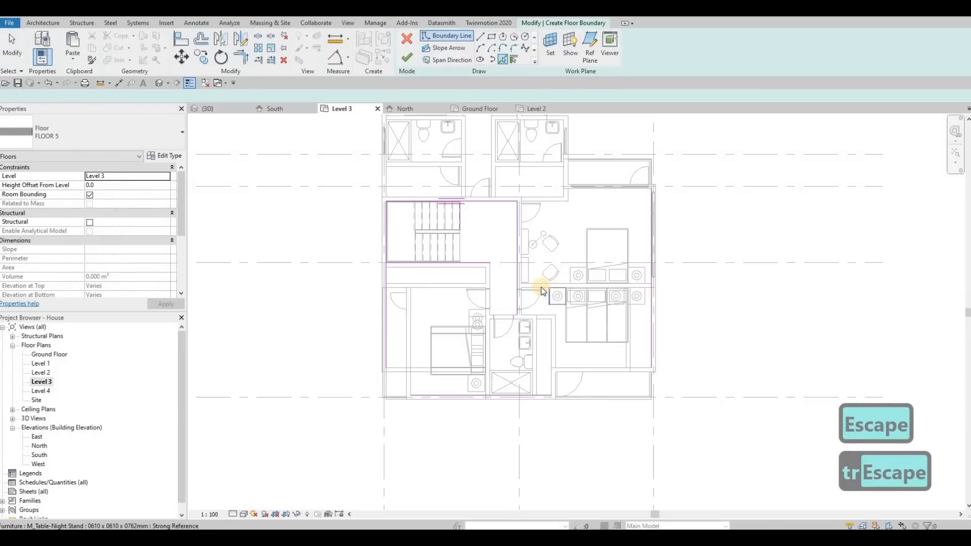
pyautogui.scroll(3, 551, 291)
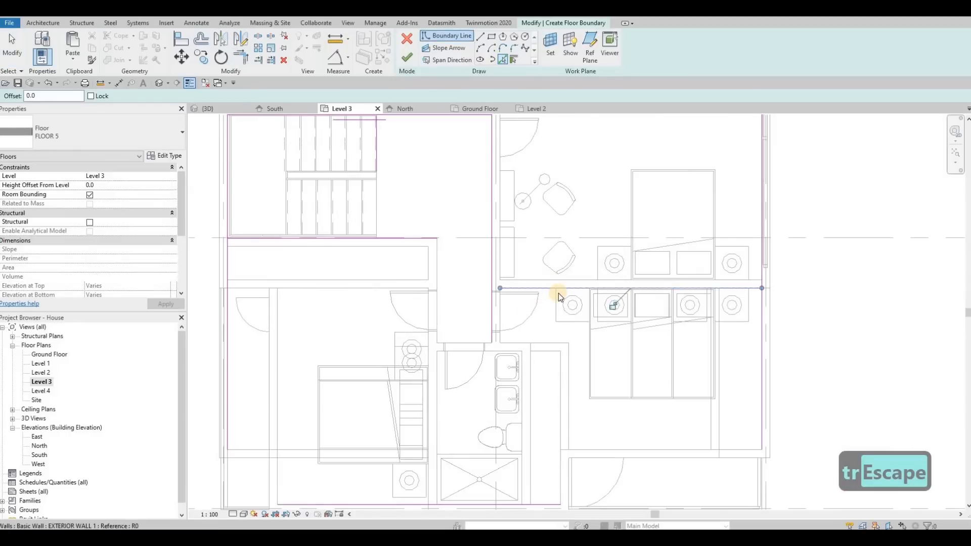
pyautogui.scroll(-3, 558, 294)
pyautogui.press('Escape')
pyautogui.press('Escape')
# Step: Trim the hall, headboard-wall, east, front and west boundary lines to each other so their corners close
pyautogui.press('t')
pyautogui.press('r')
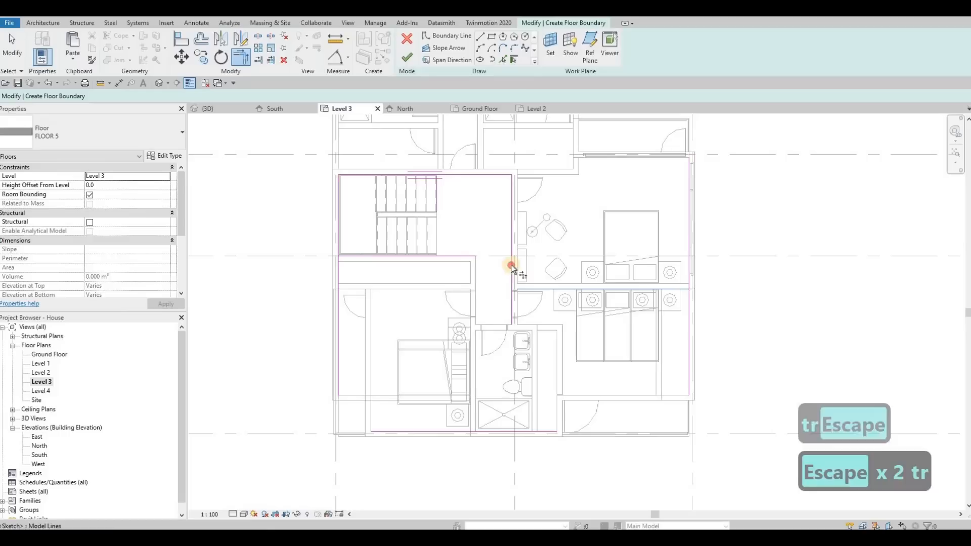
pyautogui.click(510, 265)
pyautogui.click(651, 289)
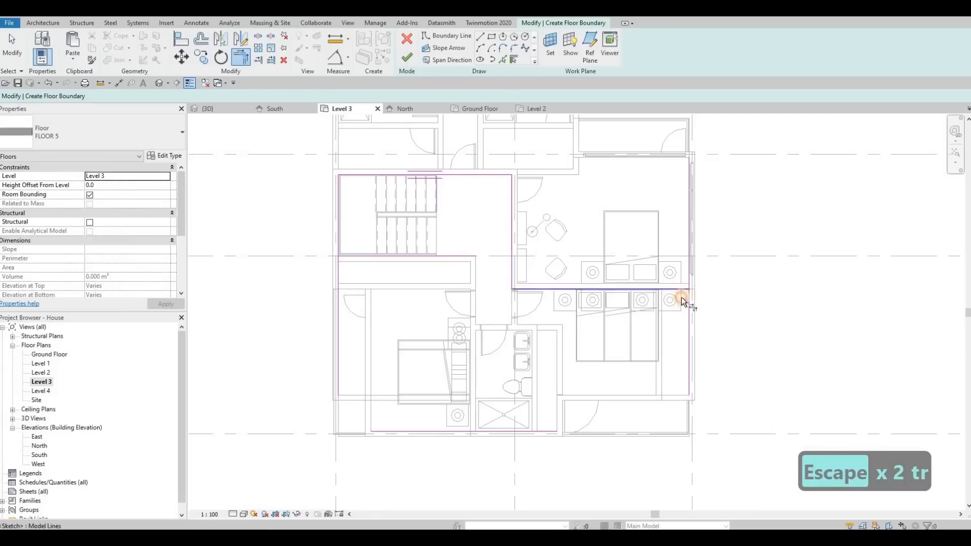
pyautogui.click(687, 350)
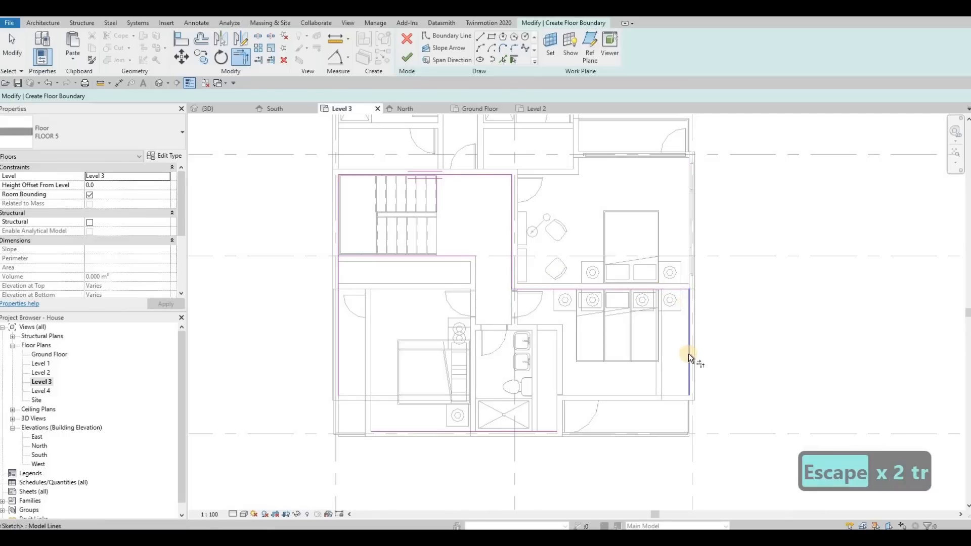
pyautogui.click(542, 429)
pyautogui.click(406, 430)
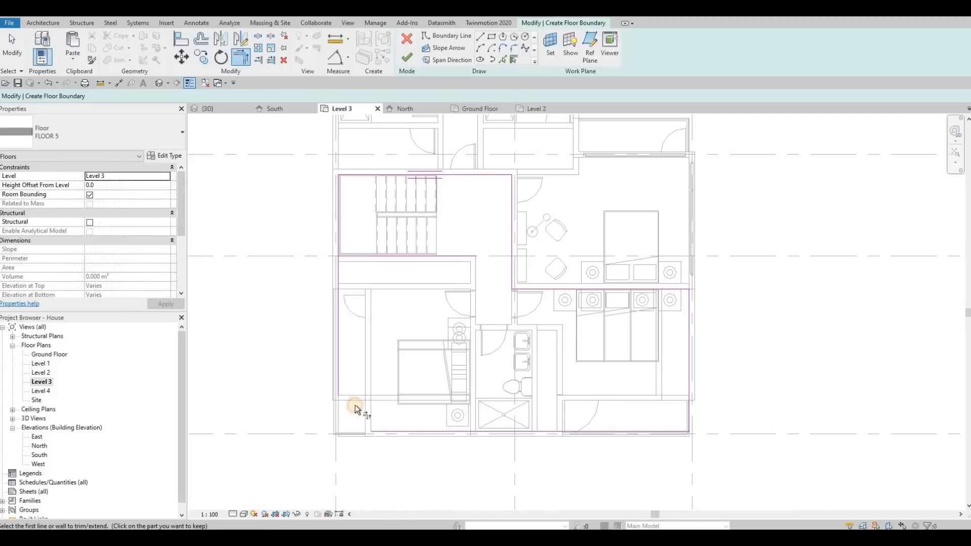
pyautogui.click(354, 275)
# Step: Trim the boundary lines around the stair opening so the stairwell stays outside the floor outline
pyautogui.click(343, 262)
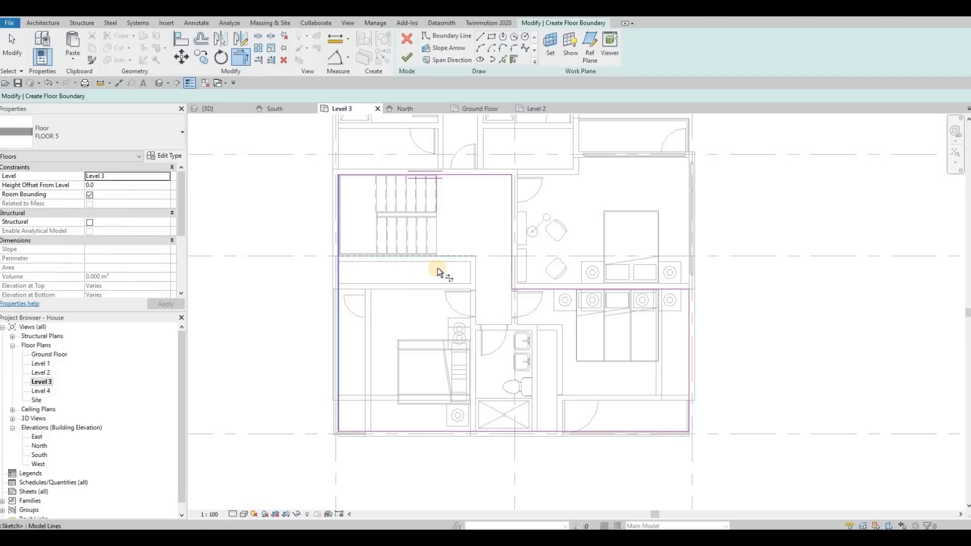
pyautogui.click(437, 205)
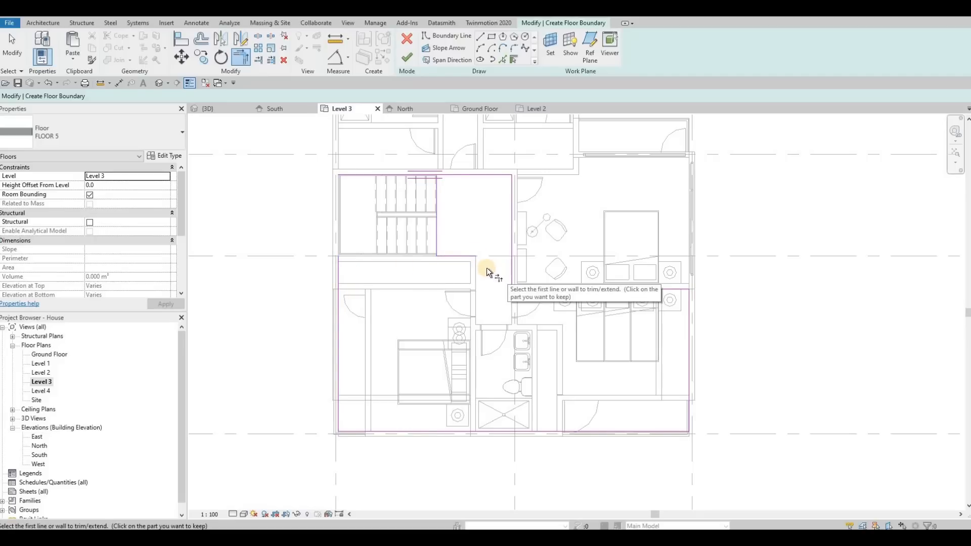
pyautogui.click(453, 256)
pyautogui.click(343, 267)
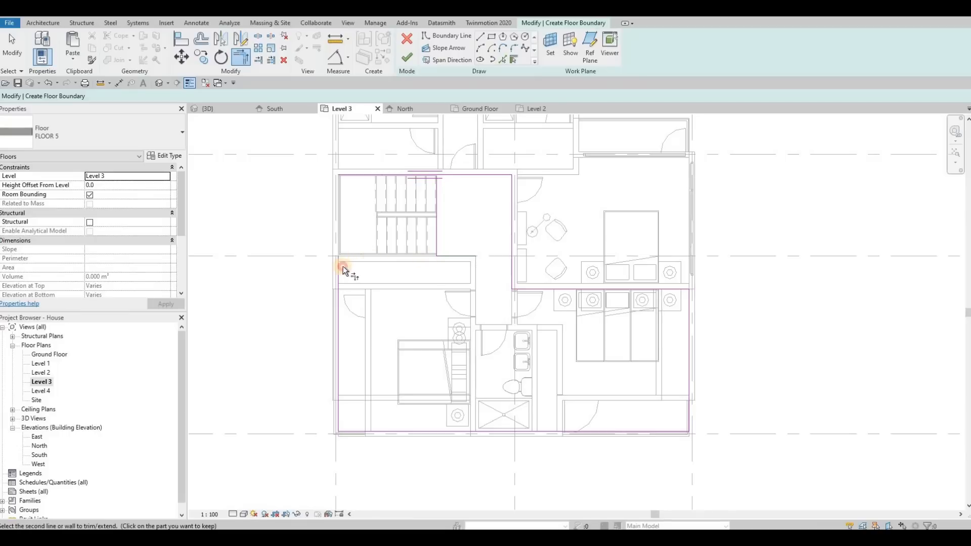
pyautogui.click(424, 256)
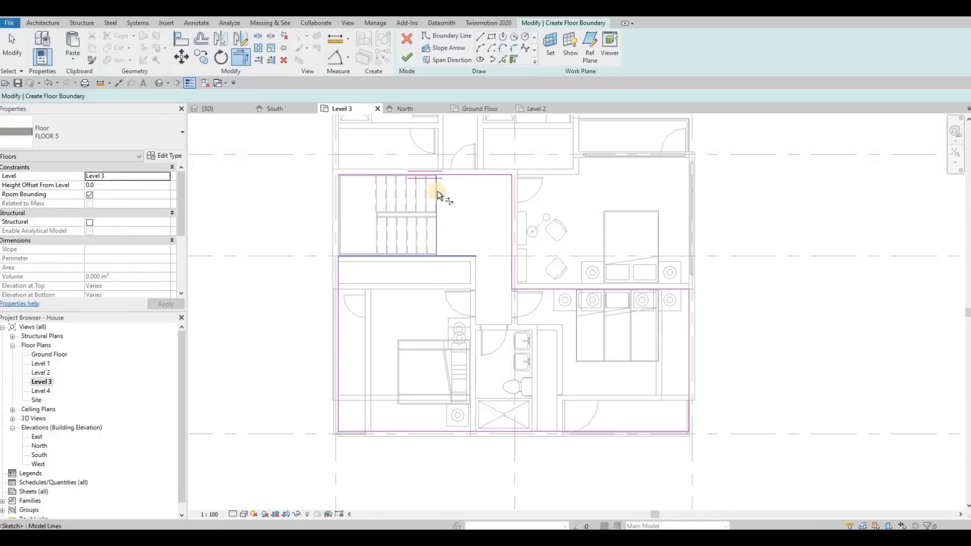
pyautogui.click(458, 174)
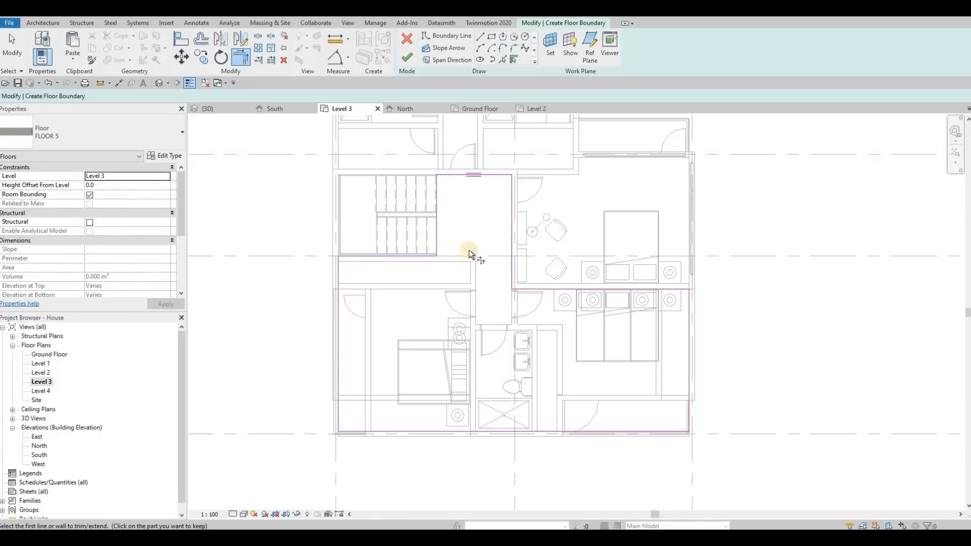
# Step: Move the boundary edge beside the stair to about 760 mm from the closet's far wall line and finish the floor
pyautogui.moveTo(413, 270); pyautogui.dragTo(413, 272, button='middle')
pyautogui.scroll(3, 413, 272)
pyautogui.press('Escape')
pyautogui.click(392, 270)
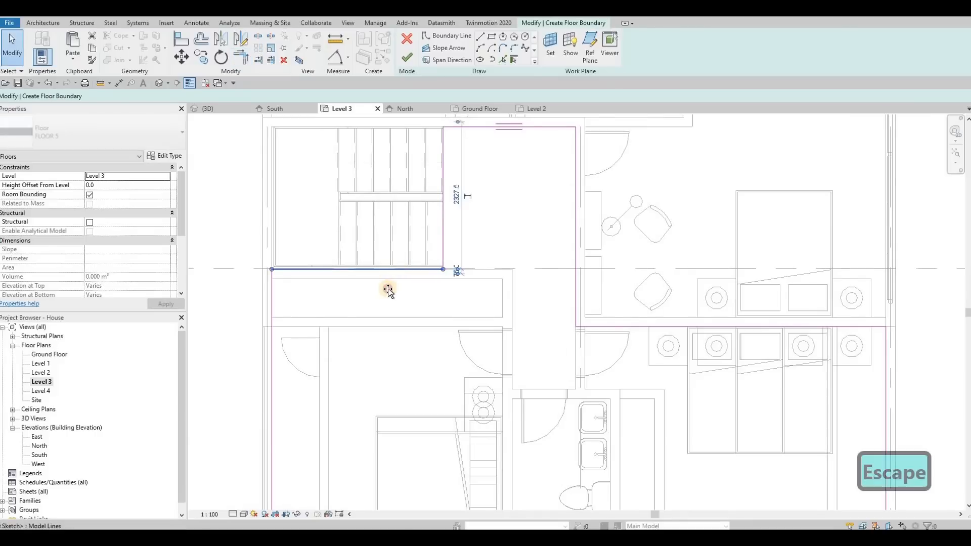
pyautogui.scroll(2, 388, 289)
pyautogui.moveTo(388, 282); pyautogui.dragTo(407, 275)
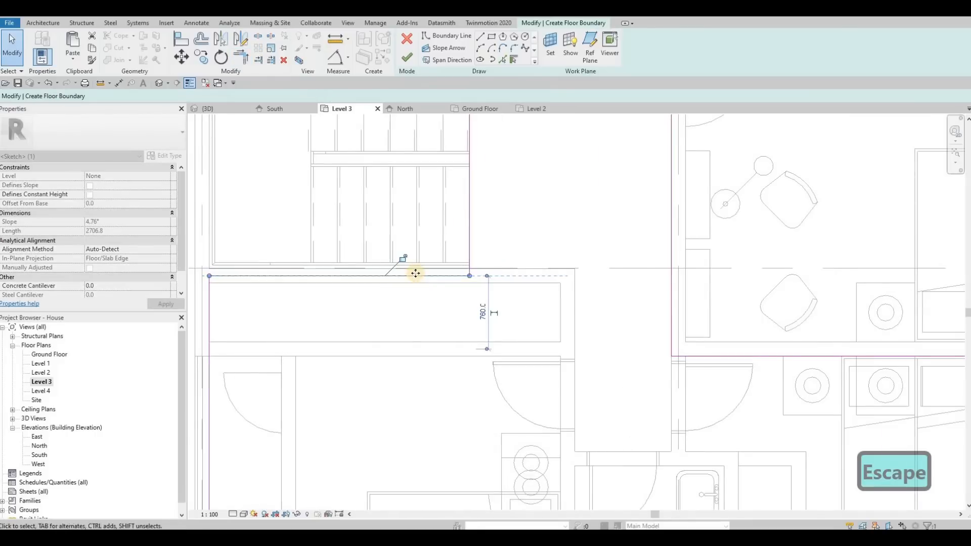
pyautogui.scroll(-3, 455, 172)
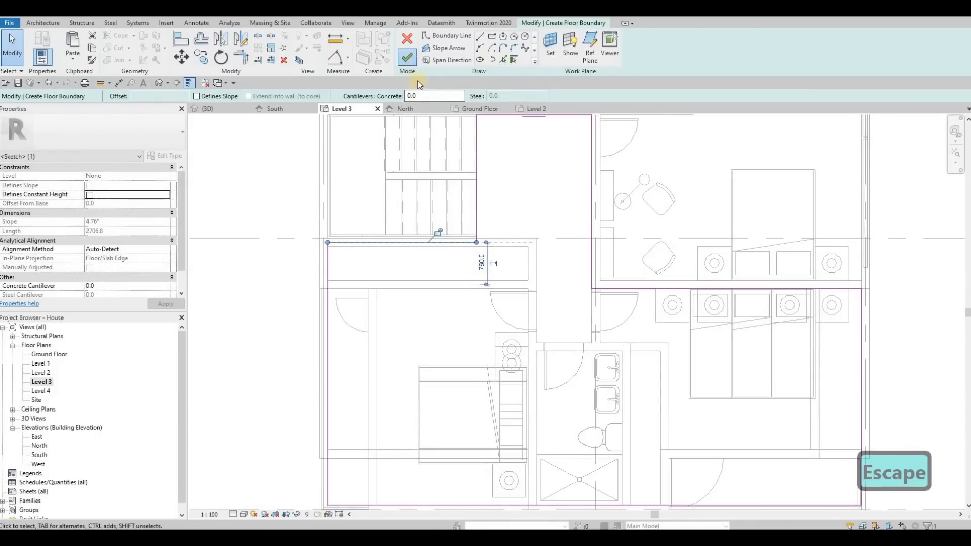
pyautogui.click(407, 57)
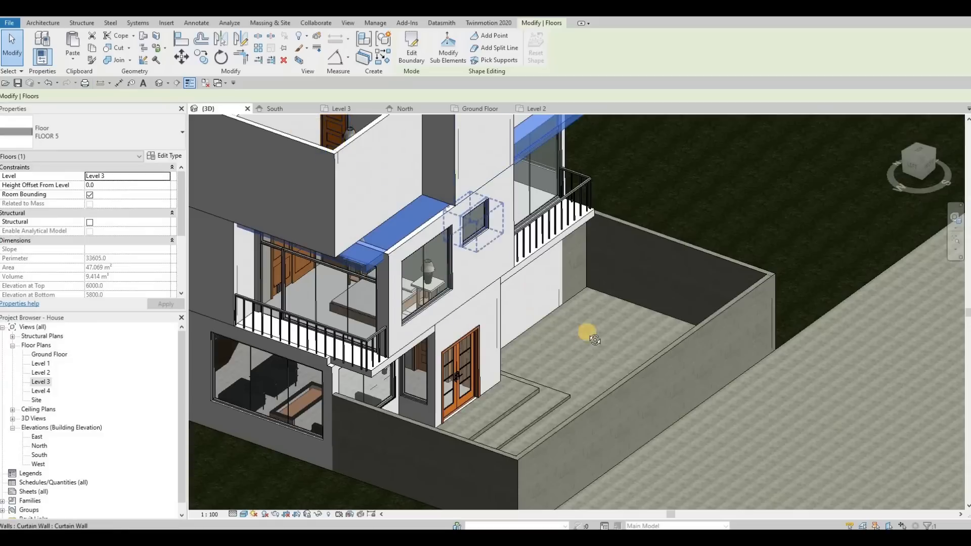
# Step: Inspect the new Level 3 floor in 3D around the stair opening and the adjoining rooms
pyautogui.keyDown('shift'); pyautogui.moveTo(585, 333); pyautogui.dragTo(351, 334, button='middle'); pyautogui.keyUp('shift')
pyautogui.press('Escape')
pyautogui.scroll(4, 357, 331)
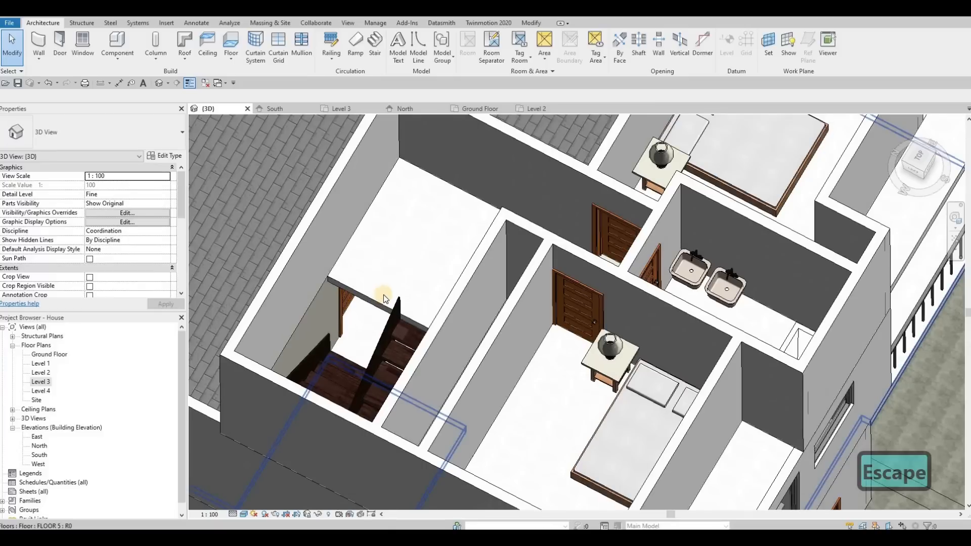
pyautogui.moveTo(408, 232)
pyautogui.keyDown('shift'); pyautogui.mouseDown(button='middle')
pyautogui.moveTo(377, 267)
pyautogui.moveTo(511, 260)
pyautogui.moveTo(488, 265)
pyautogui.moveTo(329, 214)
pyautogui.moveTo(398, 217)
pyautogui.mouseUp(button='middle'); pyautogui.keyUp('shift')
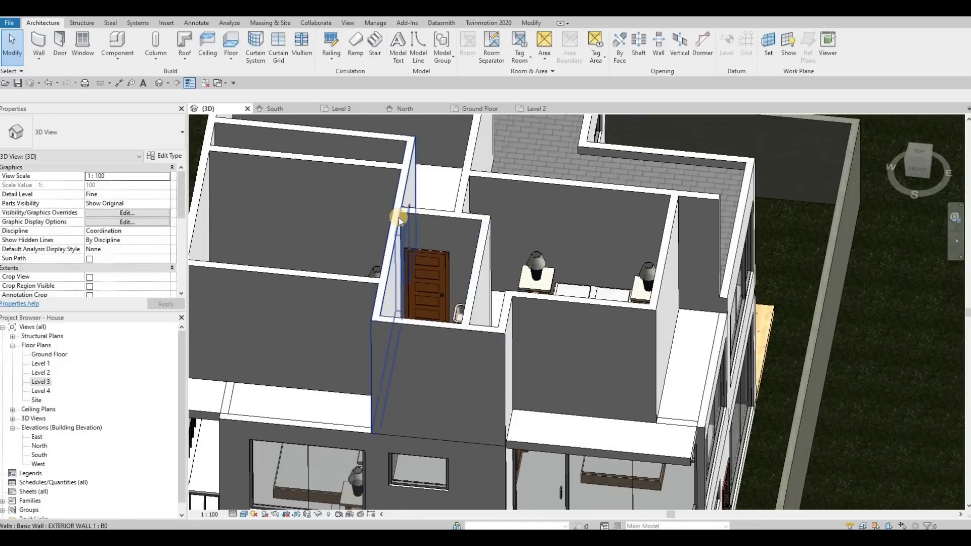
# Step: Examine in 3D how the Level 3 slab edges overhang the front balconies and meet the exterior walls
pyautogui.keyDown('shift'); pyautogui.moveTo(551, 275); pyautogui.dragTo(586, 356, button='middle'); pyautogui.keyUp('shift')
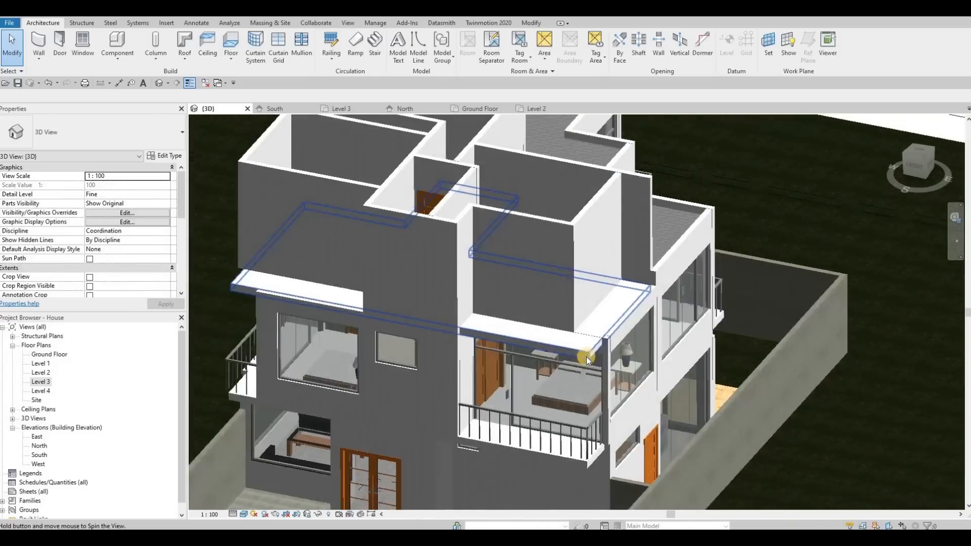
pyautogui.scroll(5, 586, 356)
pyautogui.scroll(-5, 568, 347)
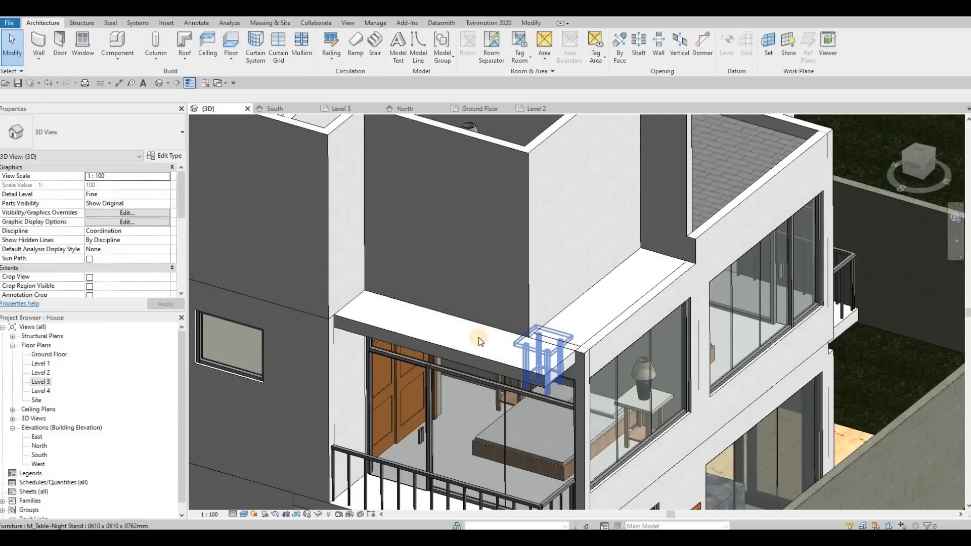
pyautogui.keyDown('shift'); pyautogui.moveTo(478, 338); pyautogui.dragTo(365, 261, button='middle'); pyautogui.keyUp('shift')
pyautogui.scroll(3, 365, 261)
pyautogui.keyDown('shift'); pyautogui.moveTo(472, 282); pyautogui.dragTo(445, 396, button='middle'); pyautogui.keyUp('shift')
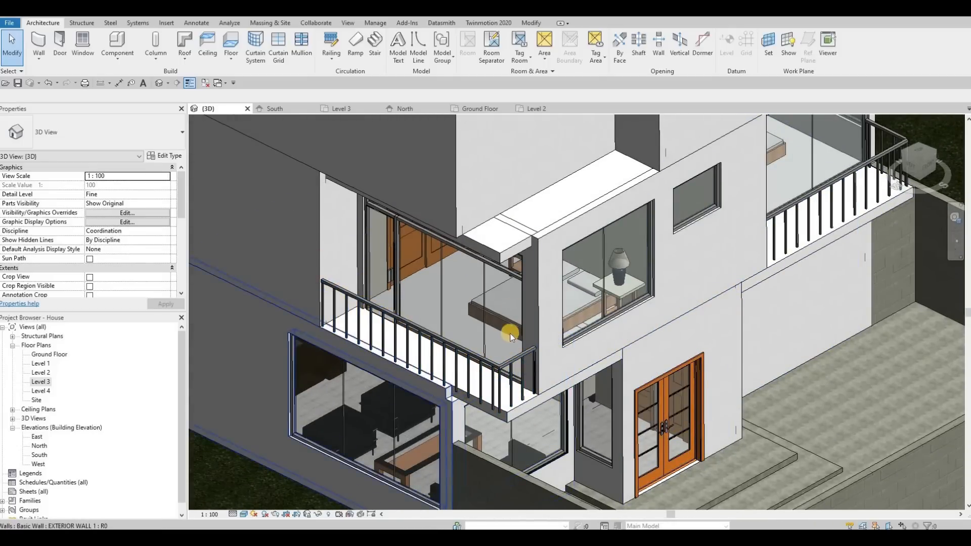
pyautogui.keyDown('shift'); pyautogui.moveTo(531, 314); pyautogui.dragTo(368, 373, button='middle'); pyautogui.keyUp('shift')
pyautogui.moveTo(384, 309); pyautogui.dragTo(386, 347, button='middle')
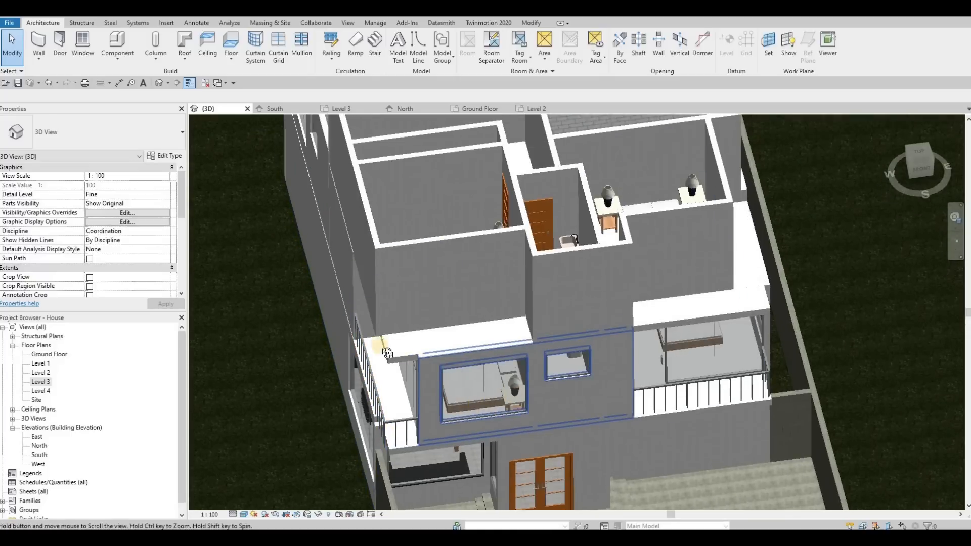
pyautogui.scroll(-2, 386, 349)
pyautogui.keyDown('shift'); pyautogui.moveTo(544, 353); pyautogui.dragTo(476, 386, button='middle'); pyautogui.keyUp('shift')
pyautogui.scroll(3, 540, 395)
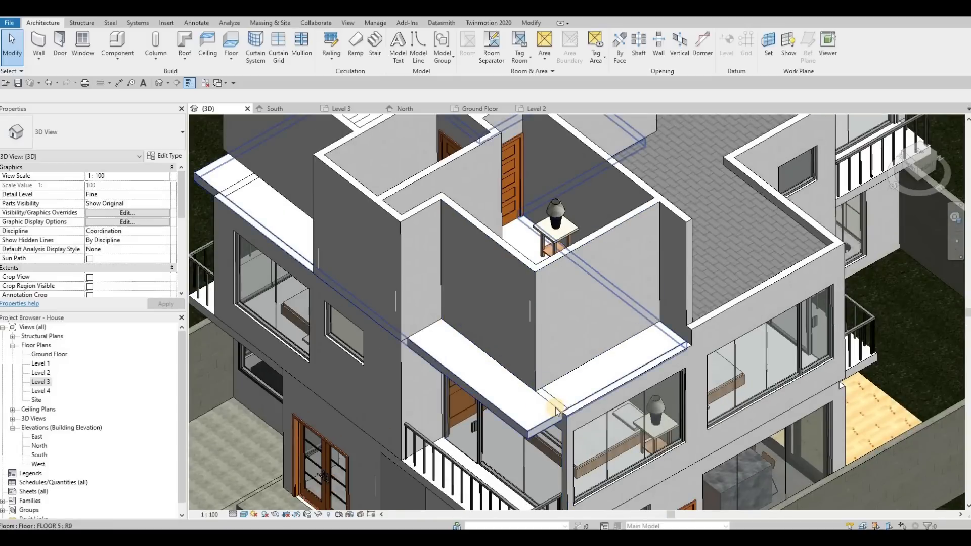
# Step: Inspect the house from the front in 3D, comparing the corner walls, balcony slabs and existing lower roofs
pyautogui.click(536, 397)
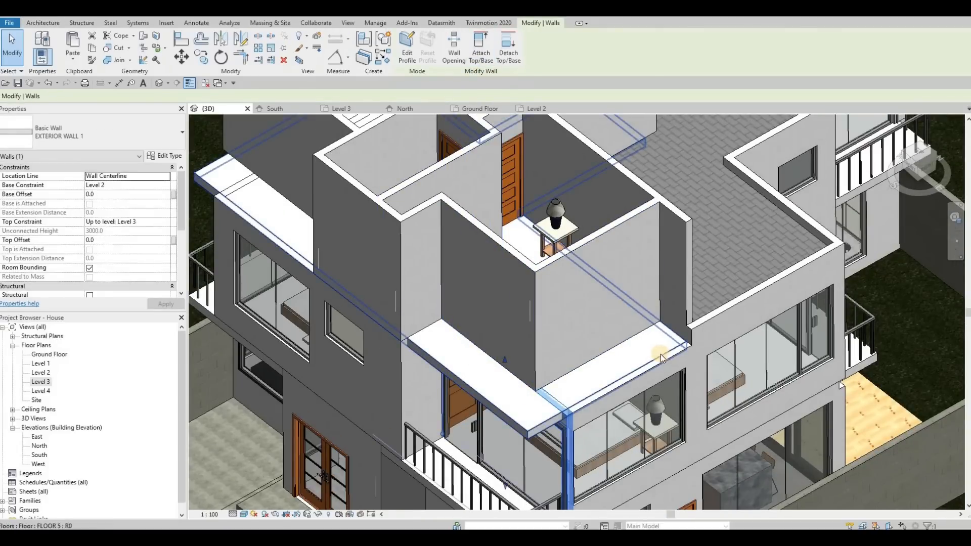
pyautogui.moveTo(639, 369); pyautogui.dragTo(591, 379, button='middle')
pyautogui.scroll(-1, 591, 380)
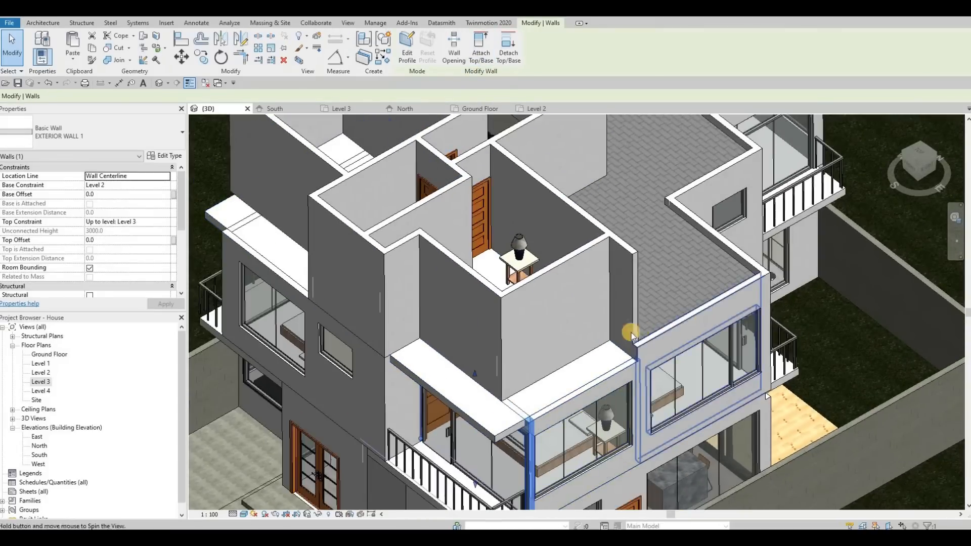
pyautogui.keyDown('shift'); pyautogui.moveTo(630, 332); pyautogui.dragTo(708, 334, button='middle'); pyautogui.keyUp('shift')
pyautogui.scroll(-1, 710, 337)
pyautogui.scroll(-1, 708, 344)
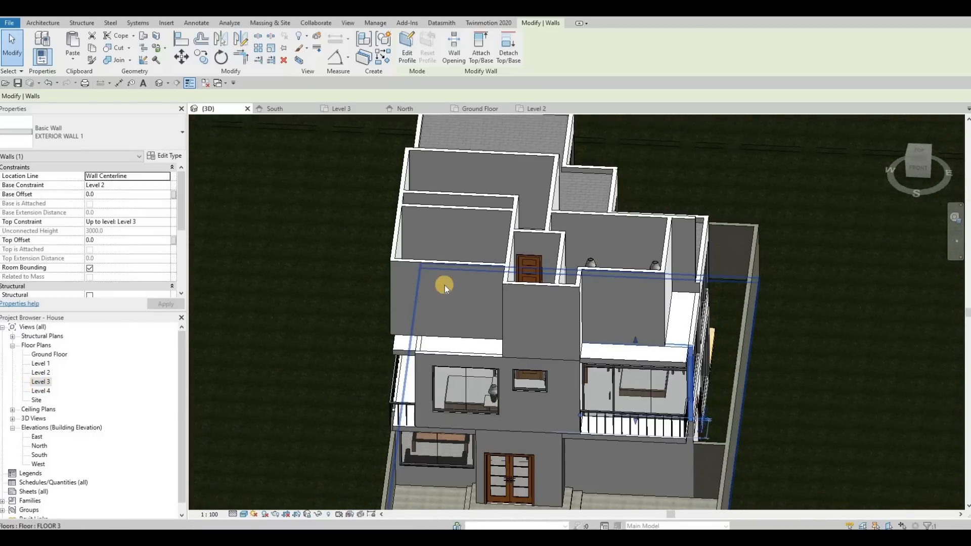
# Step: Start a new footprint roof of type ROOF 1 on Level 4, matching the existing roof, and show the Level 3 plan
pyautogui.click(523, 137)
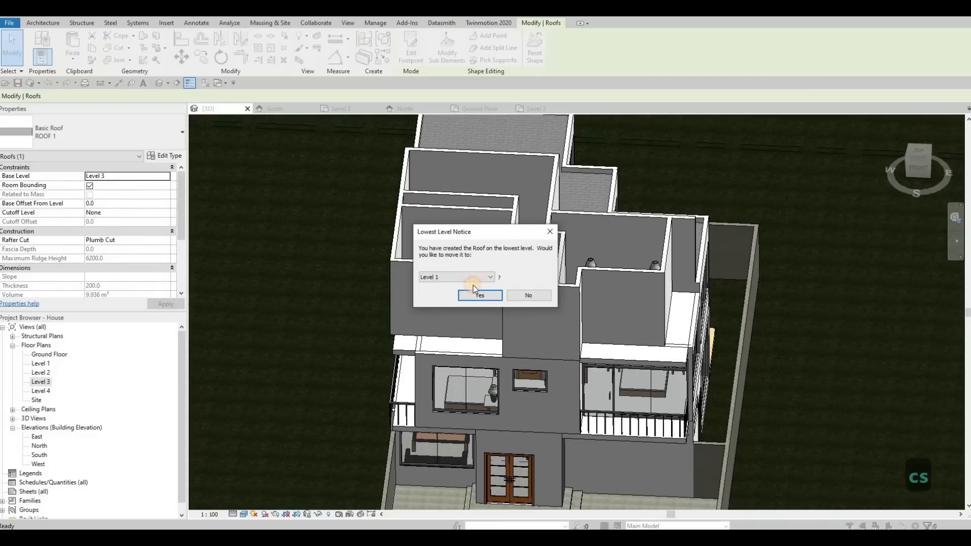
pyautogui.click(470, 277)
pyautogui.click(445, 306)
pyautogui.click(479, 295)
pyautogui.click(40, 382)
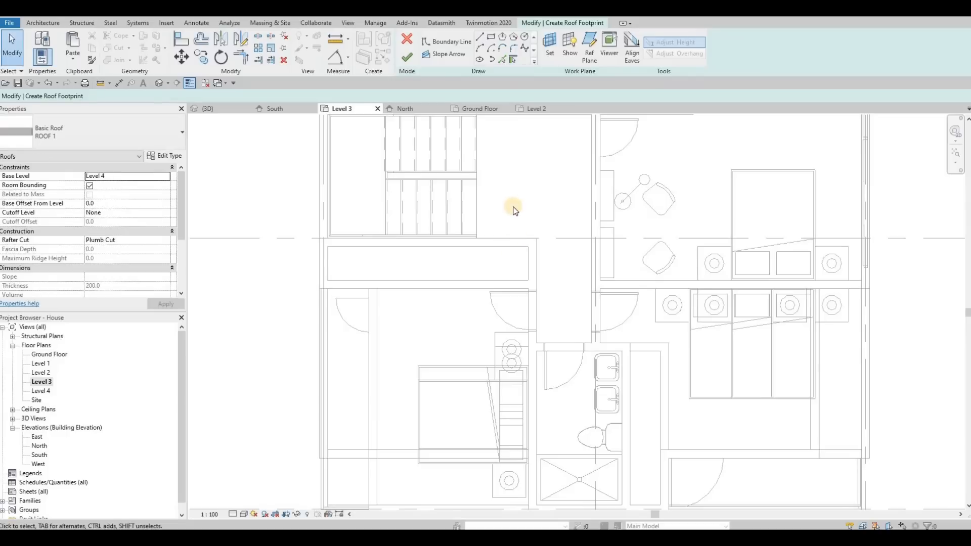
pyautogui.scroll(-1, 523, 235)
pyautogui.moveTo(524, 237); pyautogui.dragTo(459, 229, button='middle')
pyautogui.scroll(-4, 517, 206)
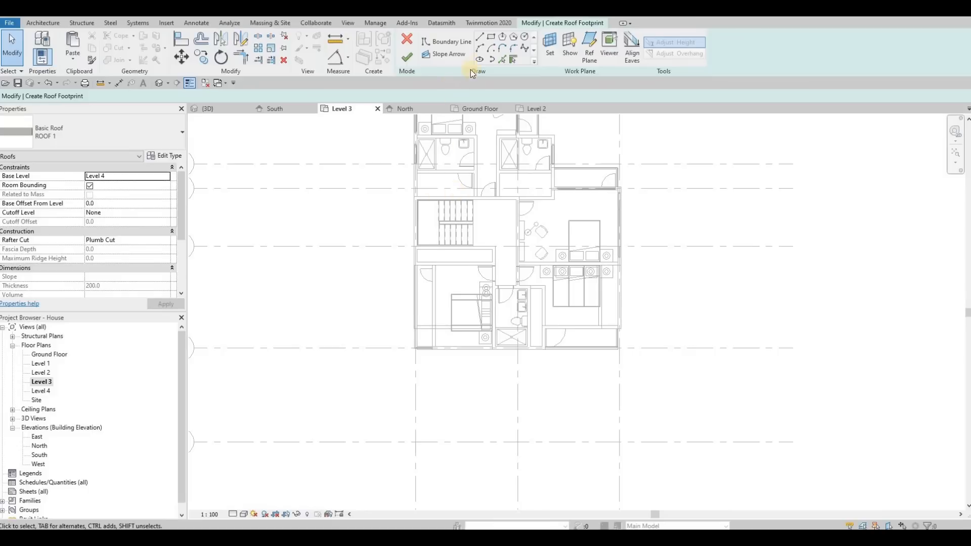
# Step: Pick roof boundary lines along the stairwell's back and outer walls, the closet wall and the inner wall line of the adjoining bedroom
pyautogui.click(502, 58)
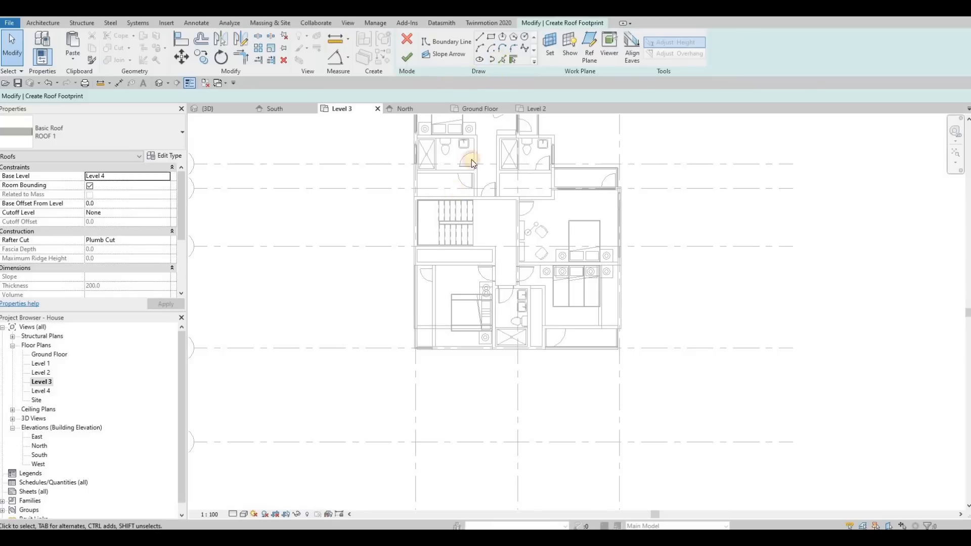
pyautogui.click(493, 202)
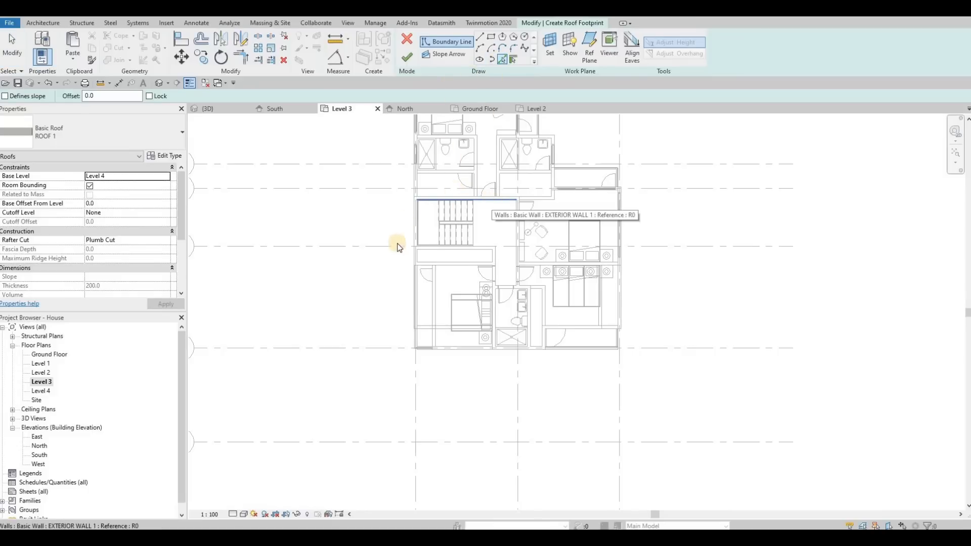
pyautogui.scroll(3, 427, 261)
pyautogui.click(428, 250)
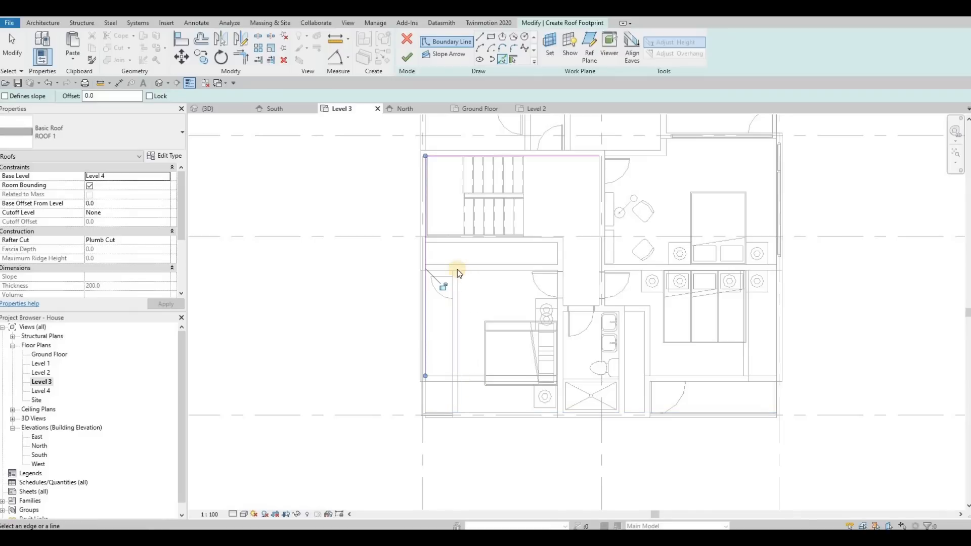
pyautogui.click(446, 261)
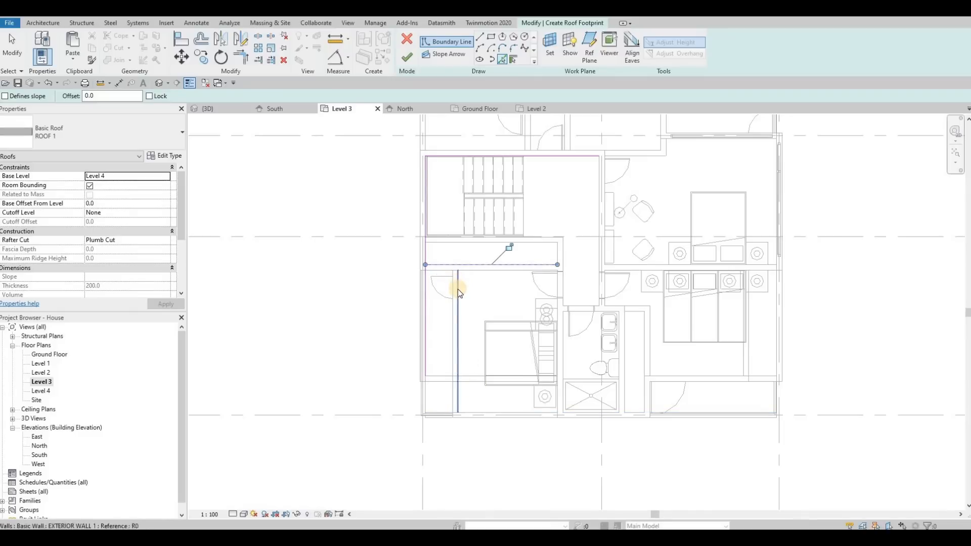
pyautogui.click(457, 289)
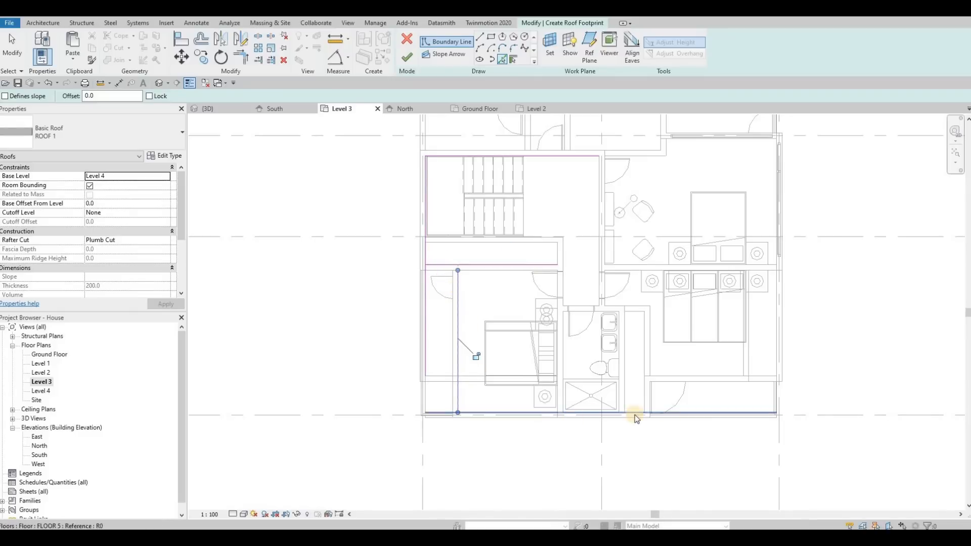
# Step: Add roof boundary lines along the front edge, the balcony side wall, the opposite bedroom's front and side walls, and the hallway wall
pyautogui.click(640, 400)
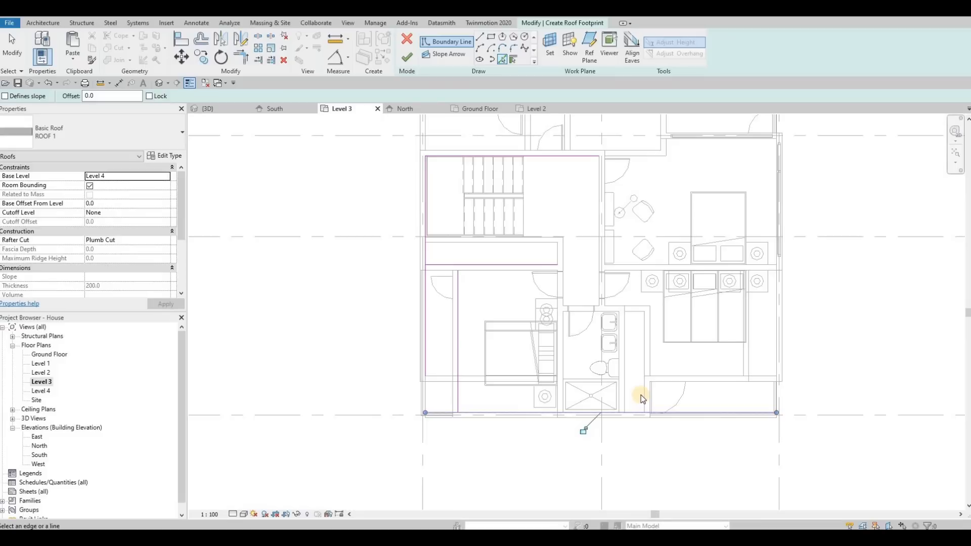
pyautogui.click(643, 394)
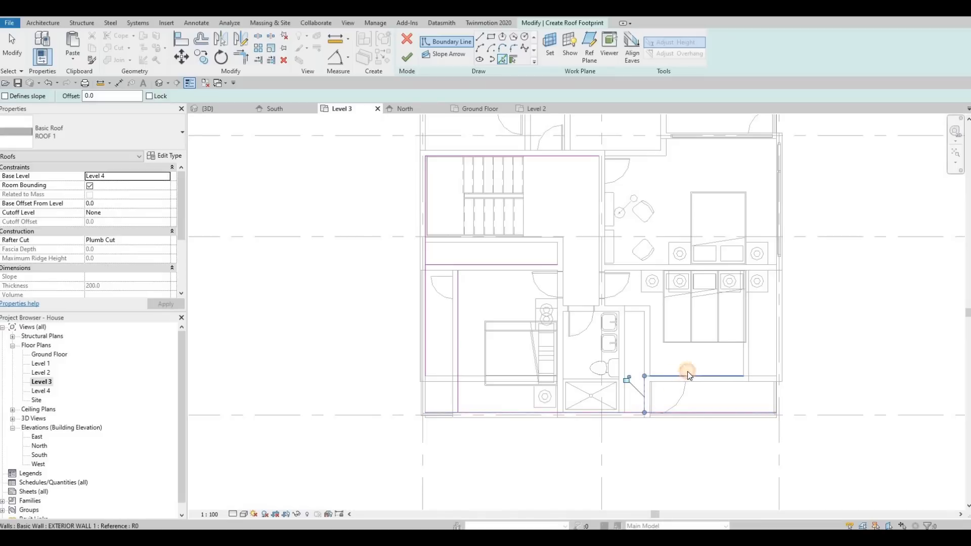
pyautogui.click(687, 375)
pyautogui.click(744, 332)
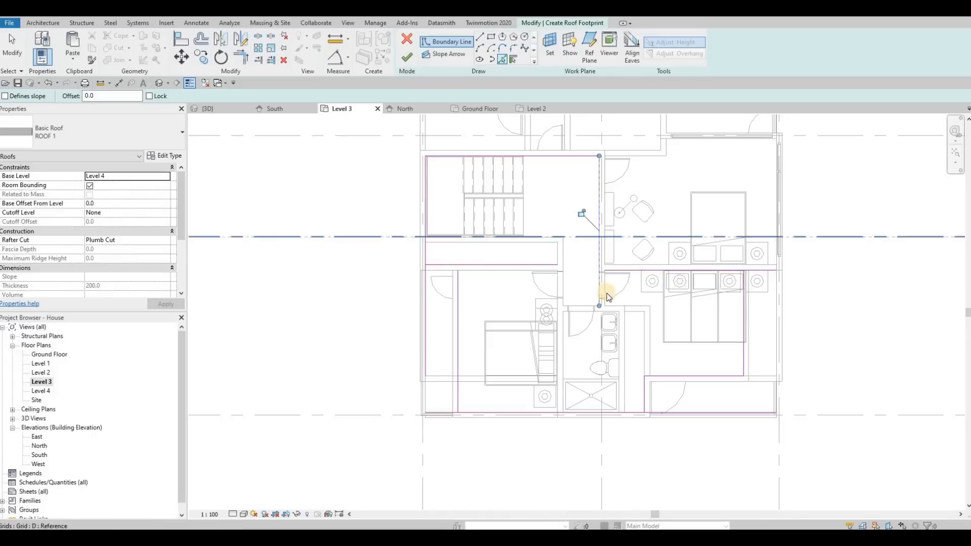
# Step: Trim the hallway wall boundary line to the bedroom's back wall line to form a clean inside corner
pyautogui.press('Escape')
pyautogui.press('Escape')
pyautogui.press('Escape')
pyautogui.press('t')
pyautogui.press('r')
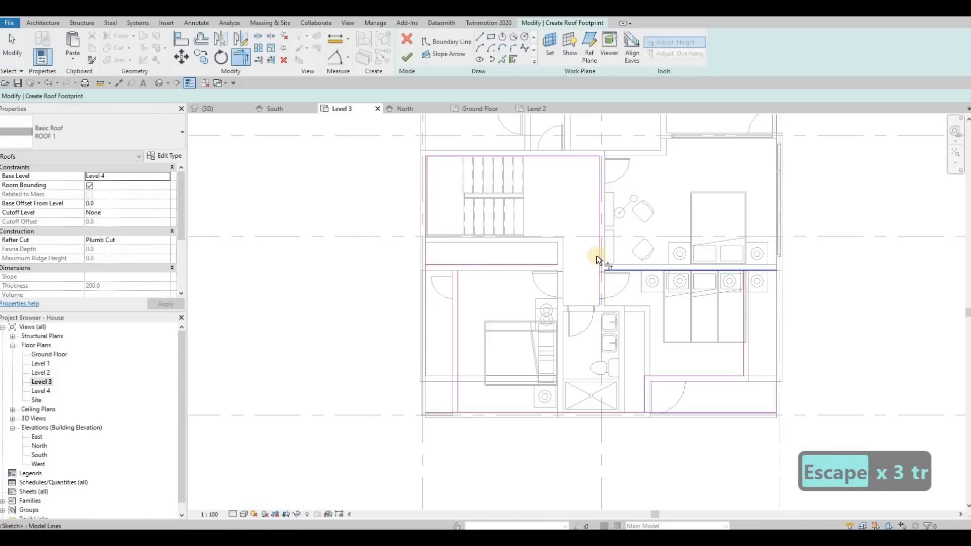
pyautogui.click(599, 256)
pyautogui.click(744, 310)
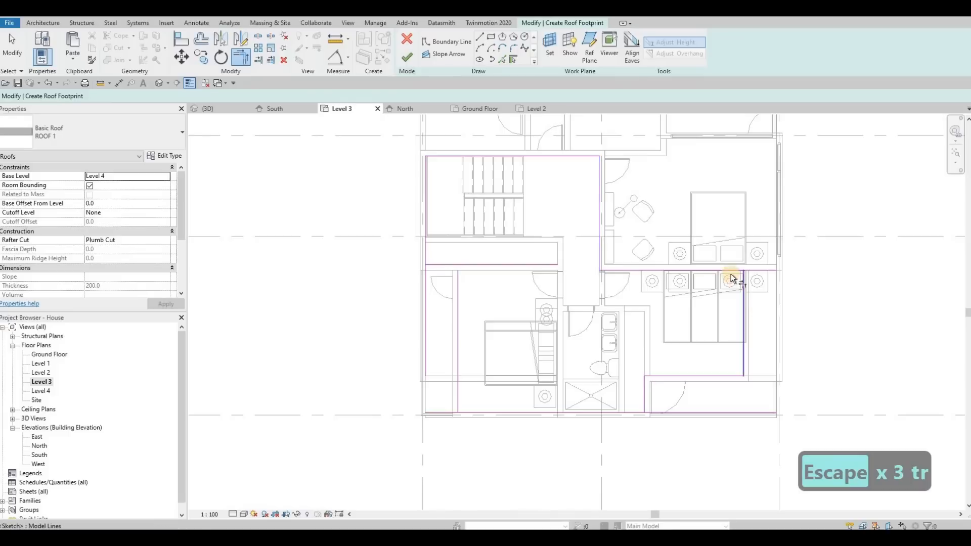
# Step: Trim the roof boundary corners around the bedroom beside the front balcony, from its back wall to the balcony side wall
pyautogui.click(731, 272)
pyautogui.click(737, 271)
pyautogui.click(743, 334)
pyautogui.click(719, 375)
pyautogui.click(718, 375)
pyautogui.click(644, 396)
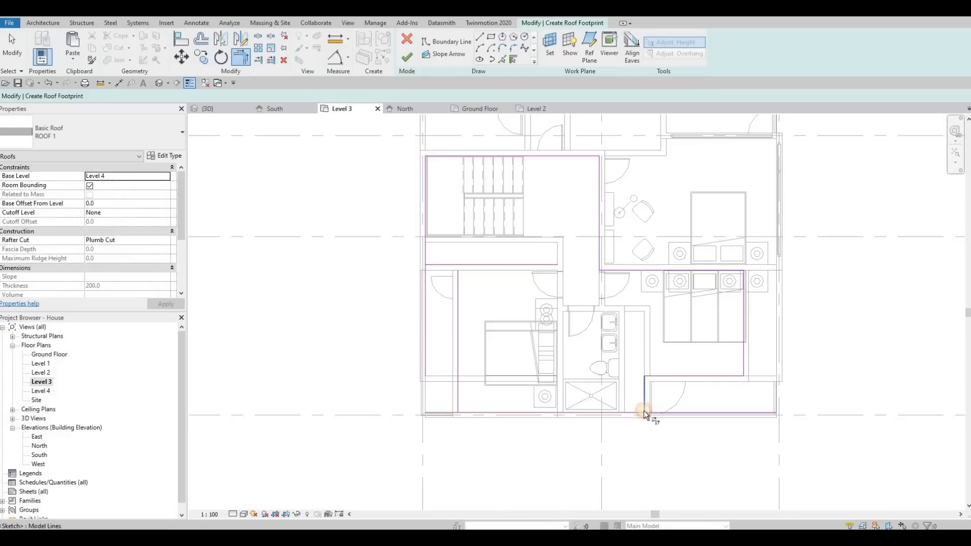
# Step: Trim the front edge to the inner bedroom line, close the outline at the closet wall, and finish the roof
pyautogui.click(483, 411)
pyautogui.click(457, 396)
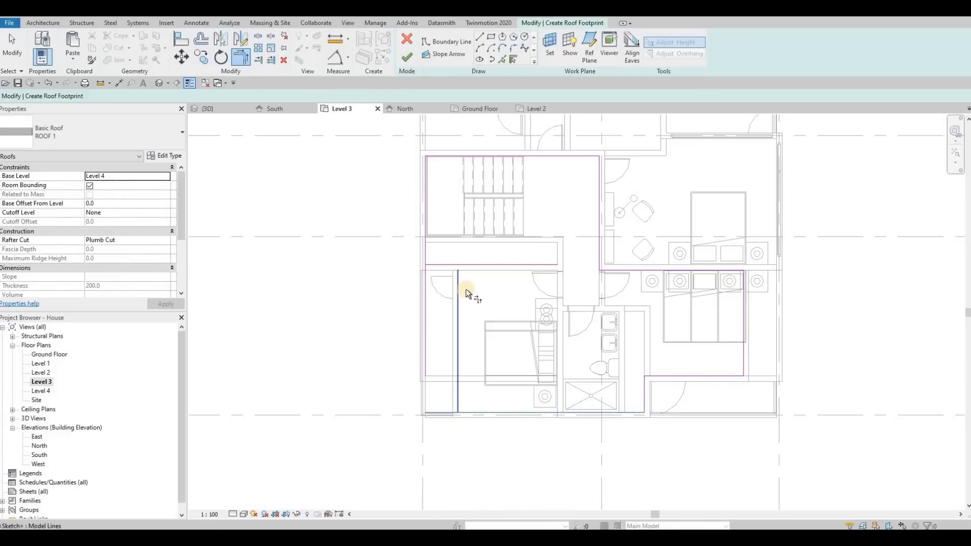
pyautogui.click(458, 287)
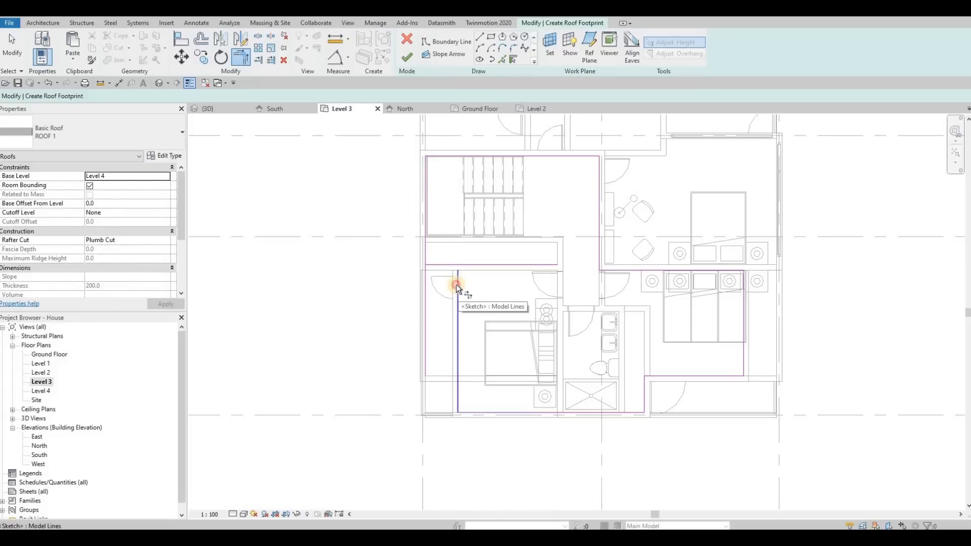
pyautogui.click(447, 263)
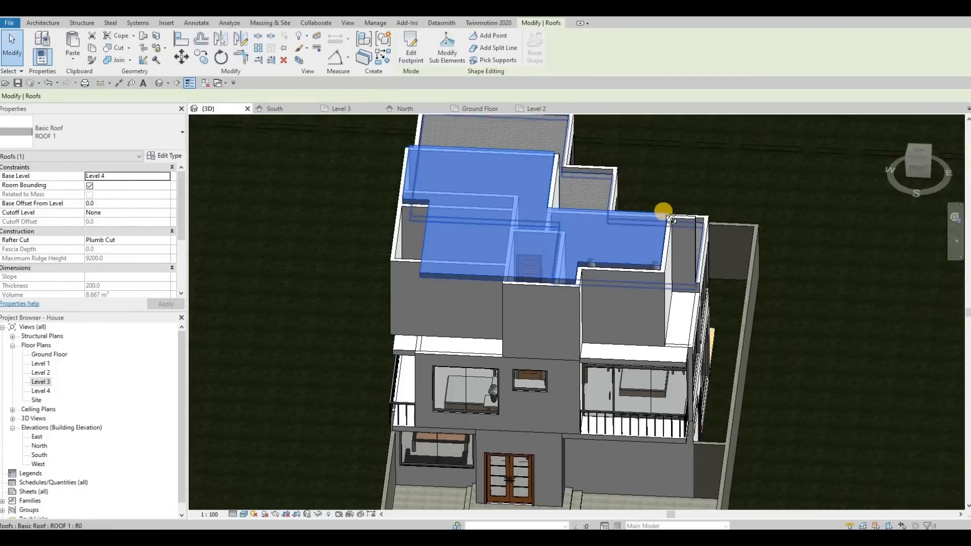
# Step: Edit the new roof's footprint in 3D and delete the two boundary lines that notch it inward over the uncovered bedroom
pyautogui.keyDown('shift'); pyautogui.moveTo(546, 253); pyautogui.dragTo(562, 281, button='middle'); pyautogui.keyUp('shift')
pyautogui.press('Escape')
pyautogui.click(559, 280)
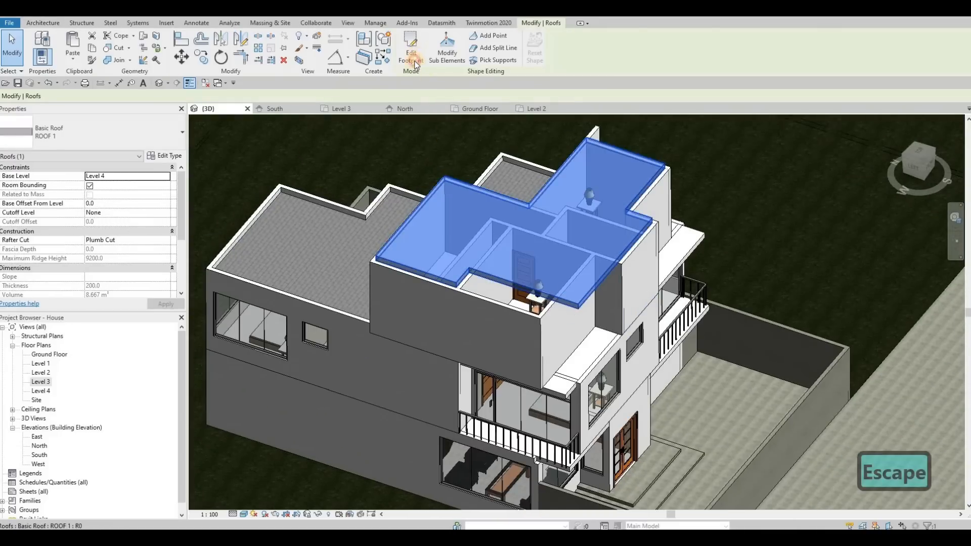
pyautogui.click(415, 64)
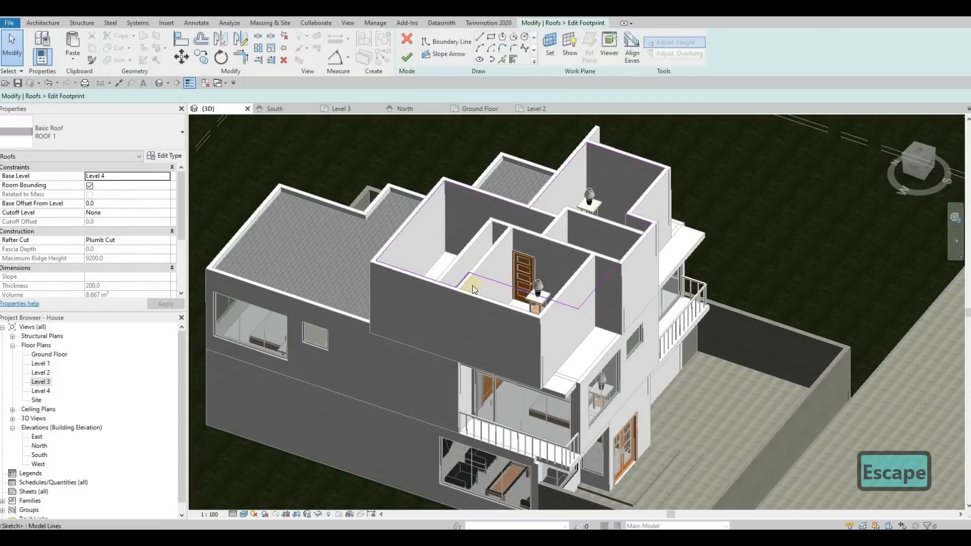
pyautogui.scroll(4, 465, 284)
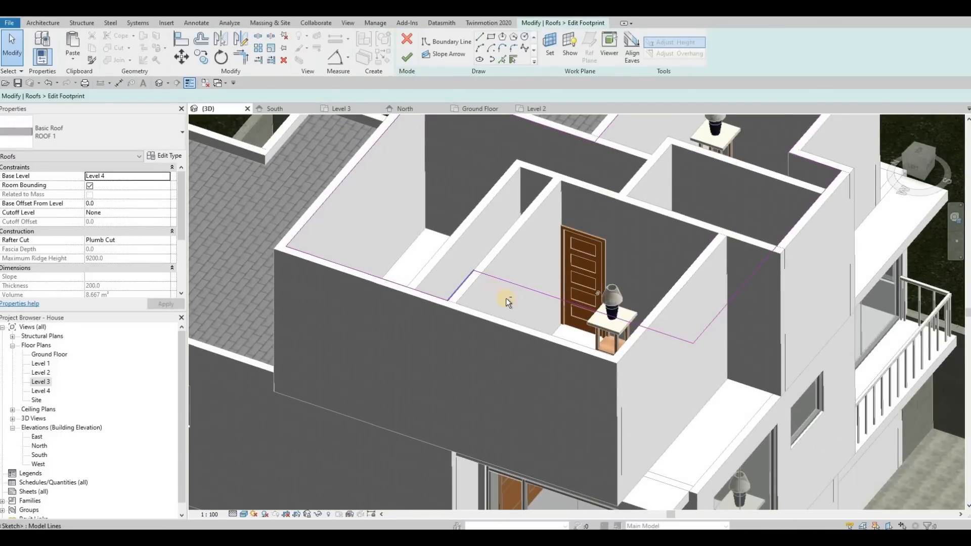
pyautogui.scroll(-3, 506, 299)
pyautogui.click(472, 287)
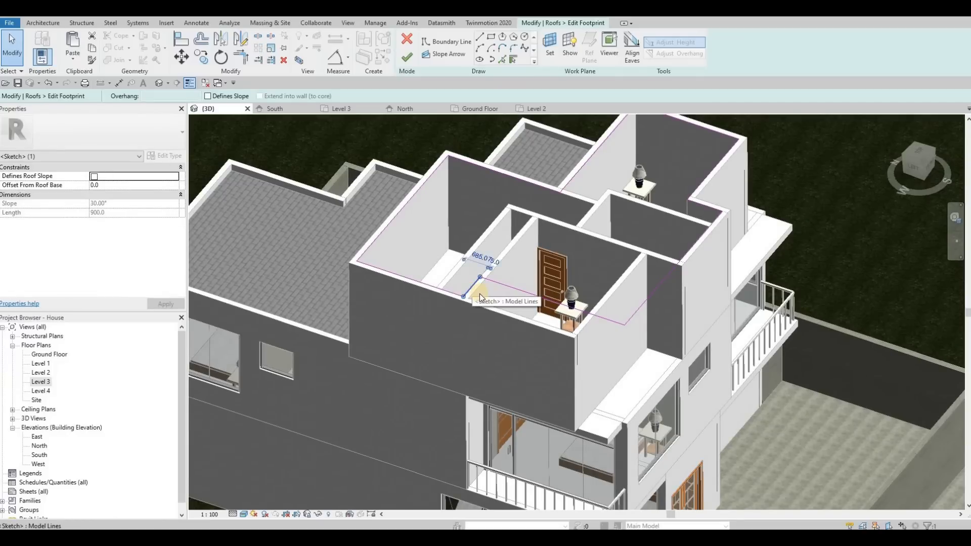
pyautogui.press('Delete')
pyautogui.click(507, 286)
pyautogui.press('Delete')
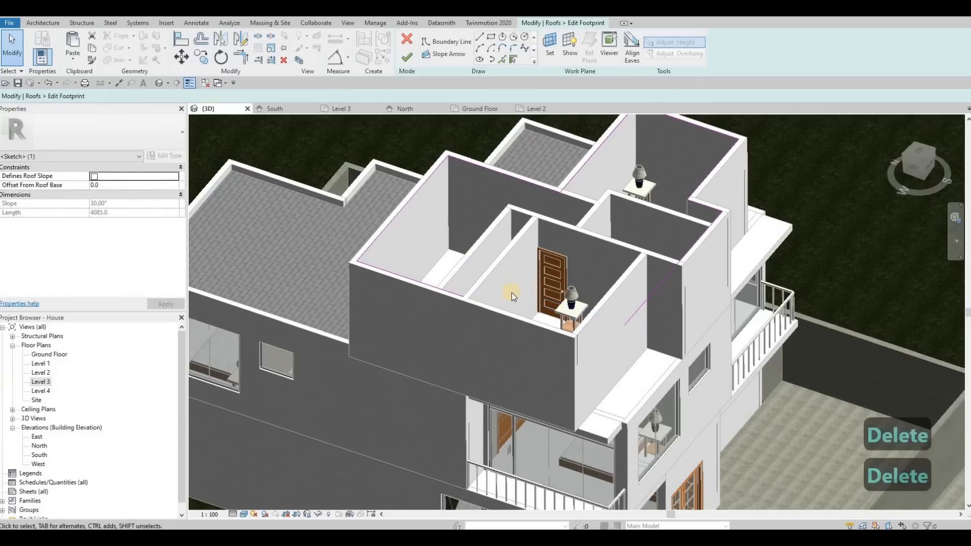
# Step: Extend the outer side wall line and the front boundary line of the roof footprint until they meet in one corner
pyautogui.press('t')
pyautogui.press('r')
pyautogui.click(461, 297)
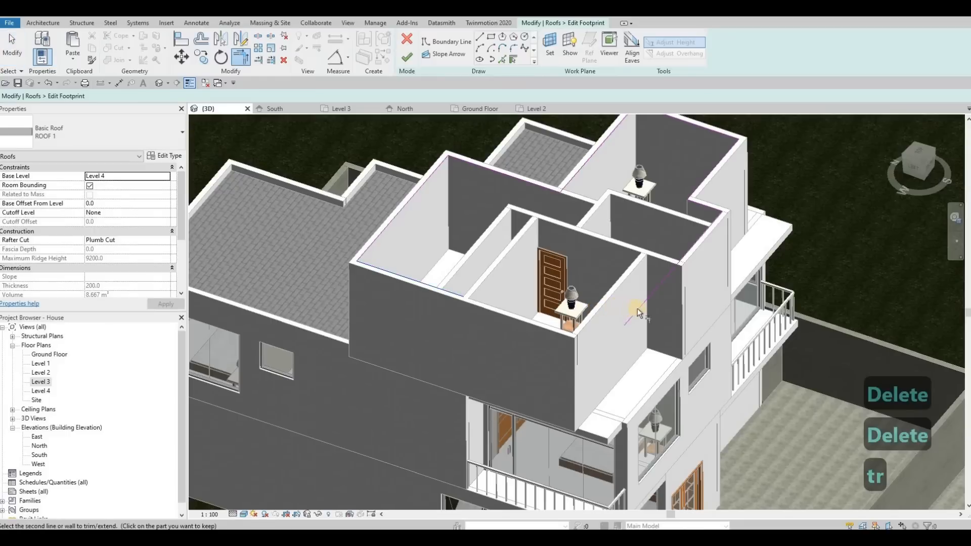
pyautogui.click(639, 315)
pyautogui.click(454, 296)
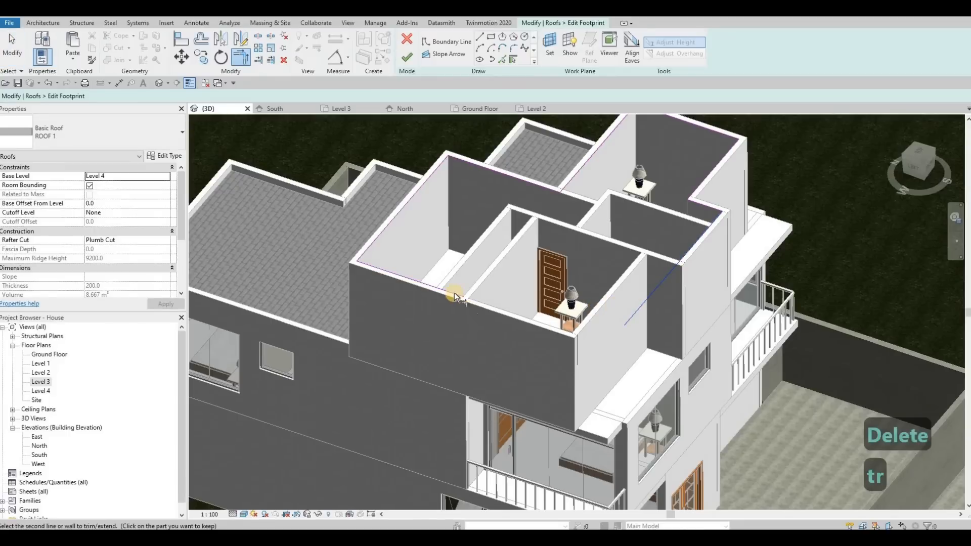
pyautogui.click(363, 281)
# Step: In the Level 3 plan, pick roof boundary lines along the uncovered bedroom's front wall and its wall beside the bathroom
pyautogui.doubleClick(43, 383)
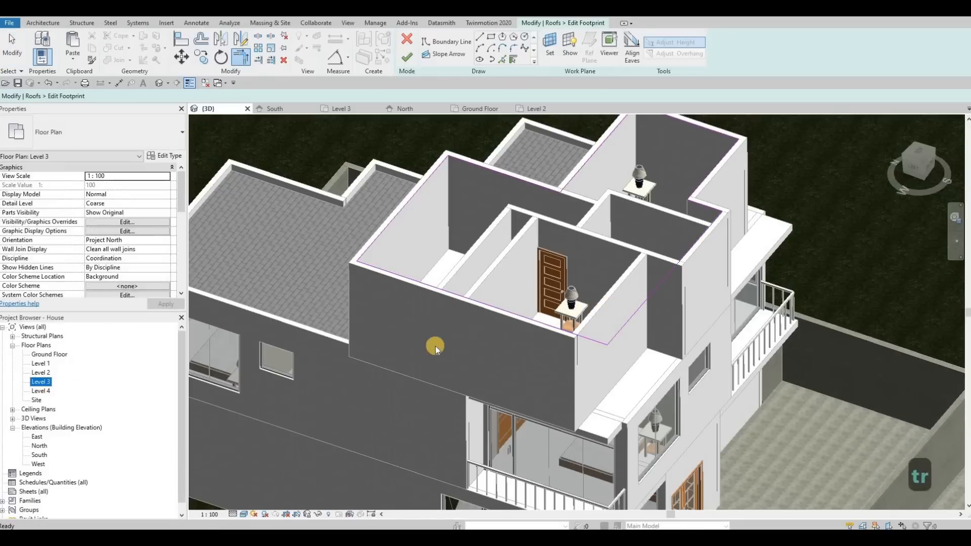
pyautogui.press('Escape')
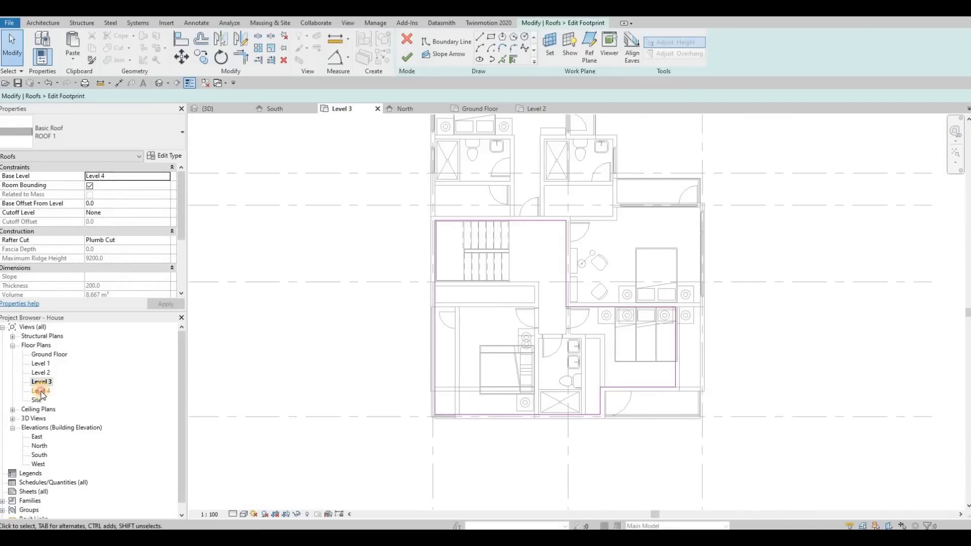
pyautogui.click(44, 392)
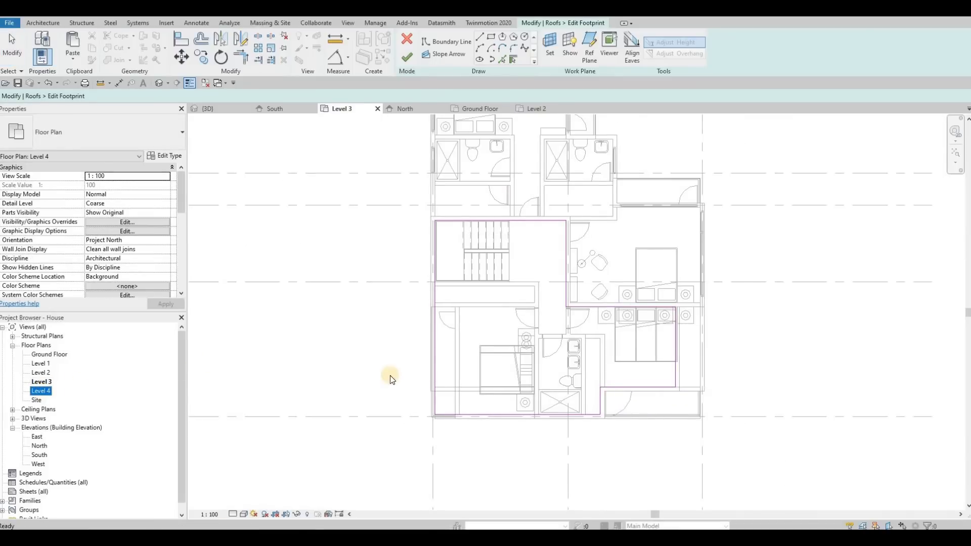
pyautogui.moveTo(405, 234); pyautogui.dragTo(402, 201, button='middle')
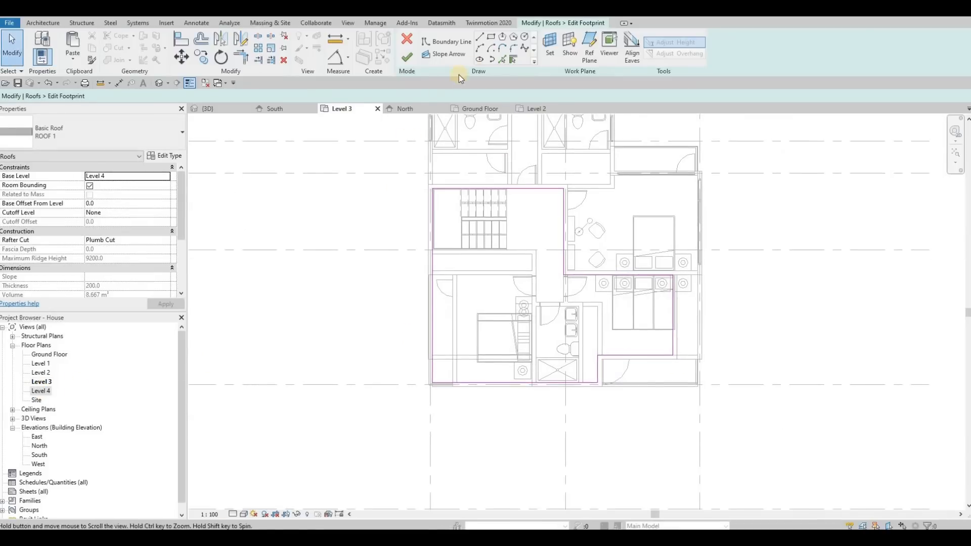
pyautogui.click(501, 60)
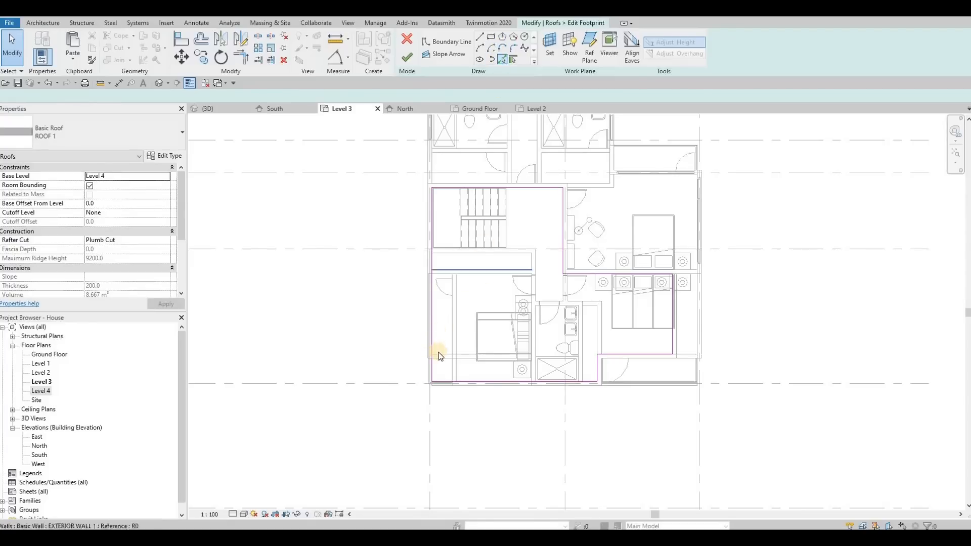
pyautogui.click(521, 365)
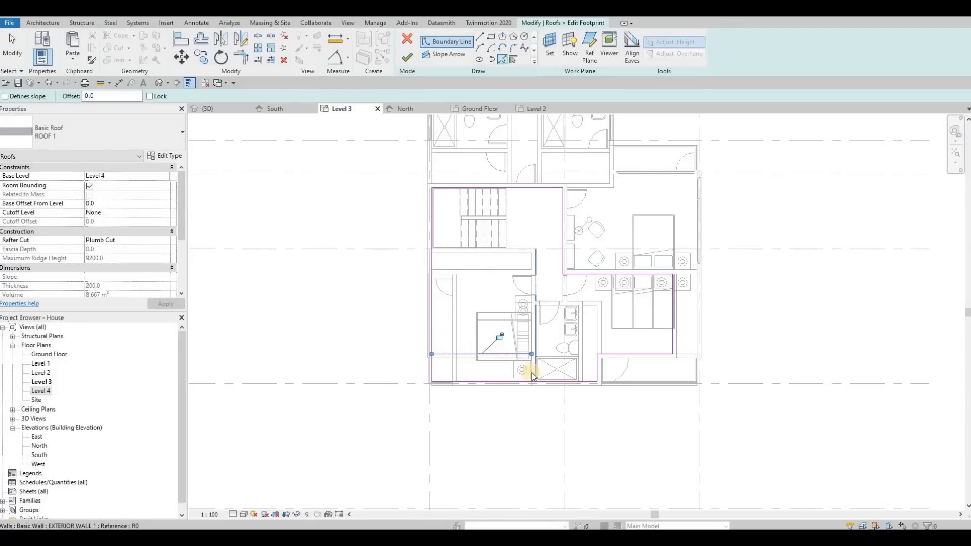
pyautogui.scroll(3, 528, 372)
pyautogui.press('Escape')
pyautogui.press('Escape')
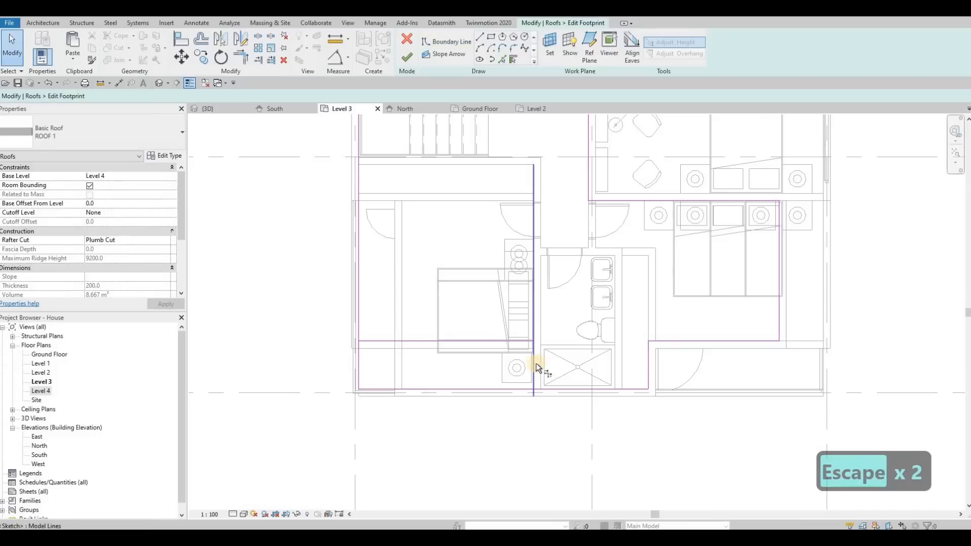
# Step: Trim the newly picked roof boundary lines at the bedroom's front corner beside the bathroom, leaving a short connecting line between the two front edges
pyautogui.press('t')
pyautogui.press('r')
pyautogui.click(539, 385)
pyautogui.click(532, 375)
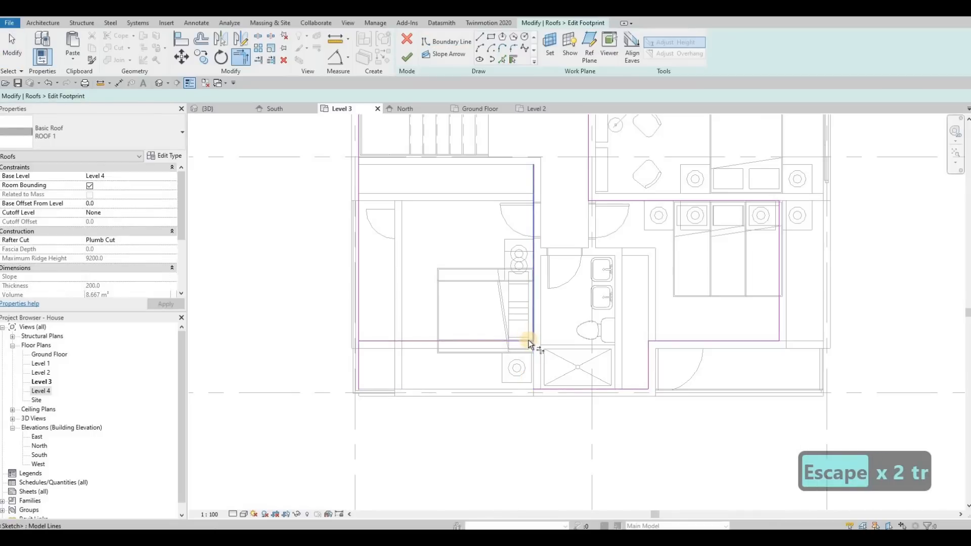
pyautogui.hotkey('ctrl', 'z')
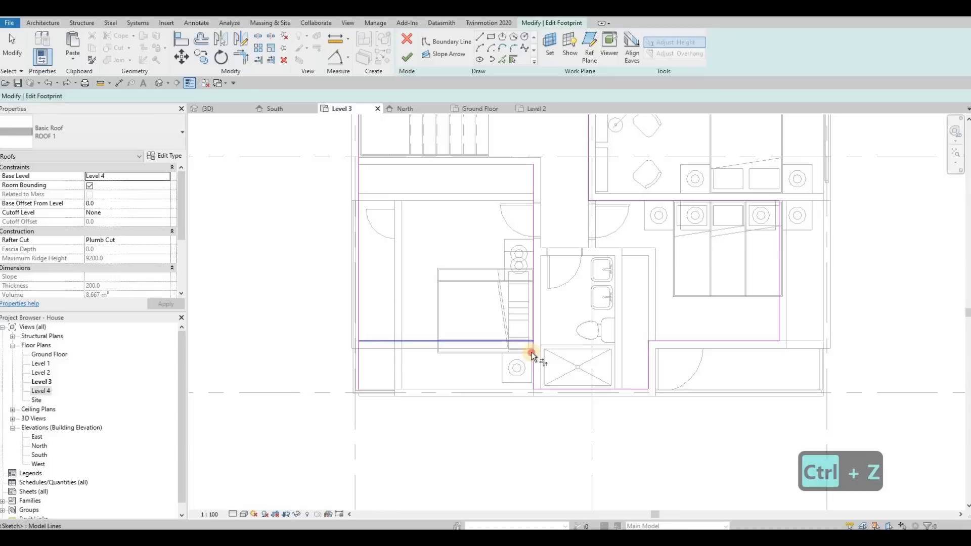
pyautogui.click(369, 333)
pyautogui.click(428, 343)
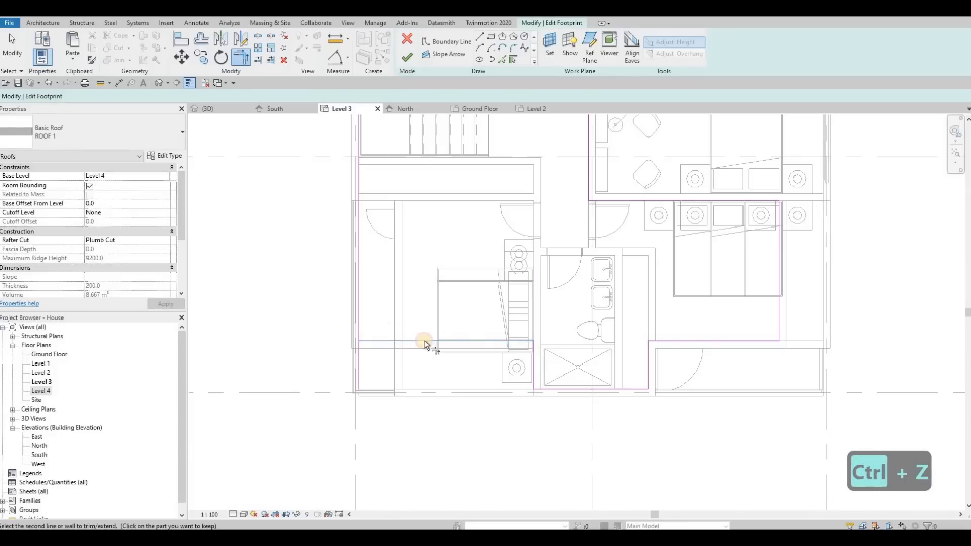
pyautogui.scroll(2, 532, 361)
pyautogui.press('Escape')
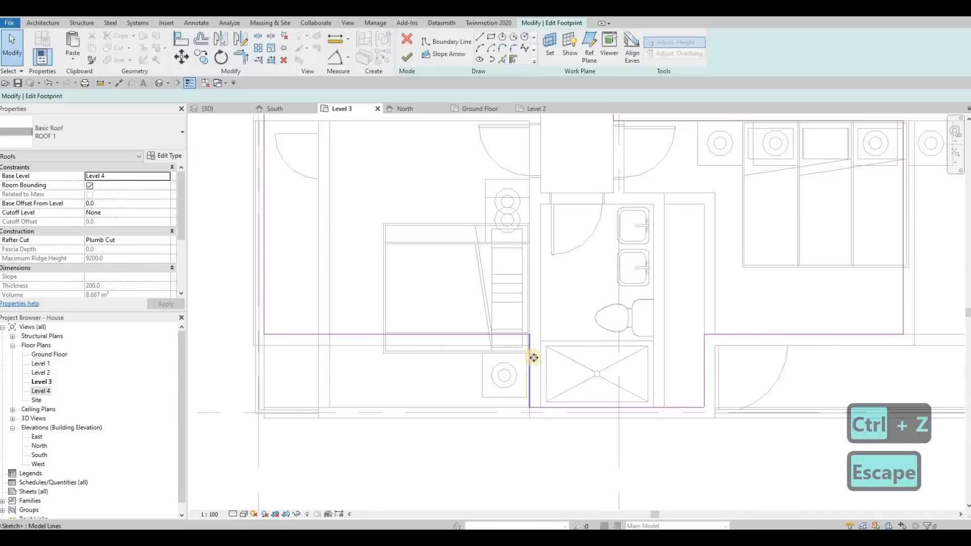
# Step: Move the short boundary line onto the bathroom-side face of the wall and finish the roof footprint, returning to the 3D view
pyautogui.click(542, 359)
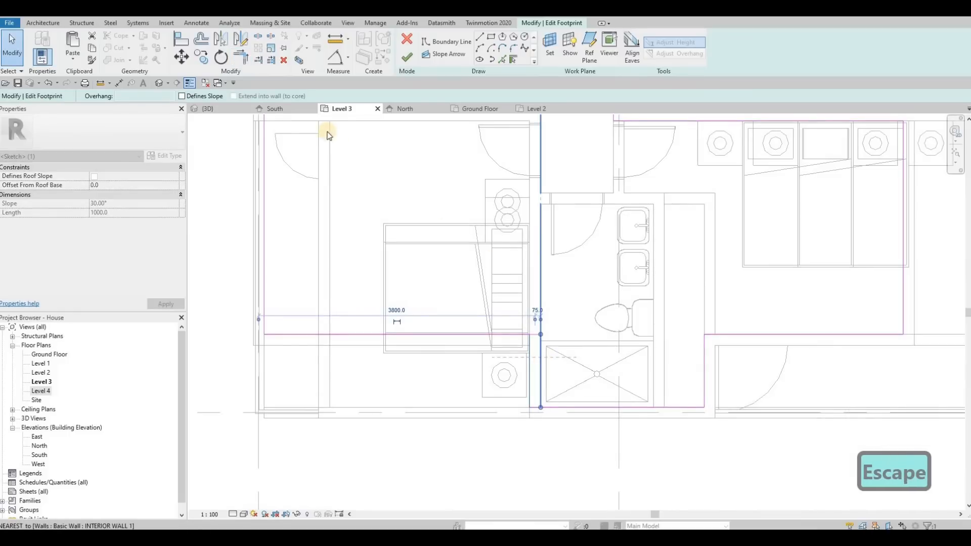
pyautogui.press('Escape')
pyautogui.click(207, 109)
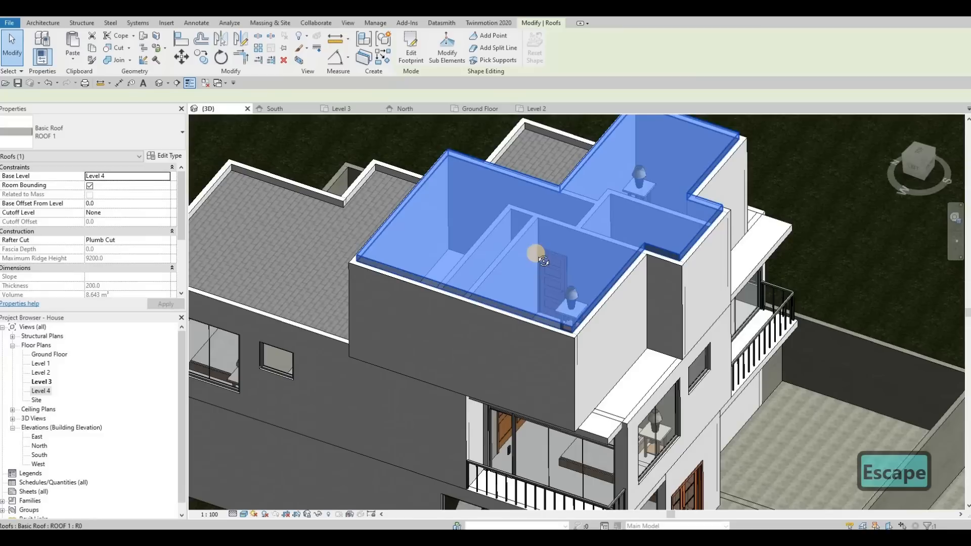
pyautogui.keyDown('shift'); pyautogui.moveTo(543, 261); pyautogui.dragTo(489, 271, button='middle'); pyautogui.keyUp('shift')
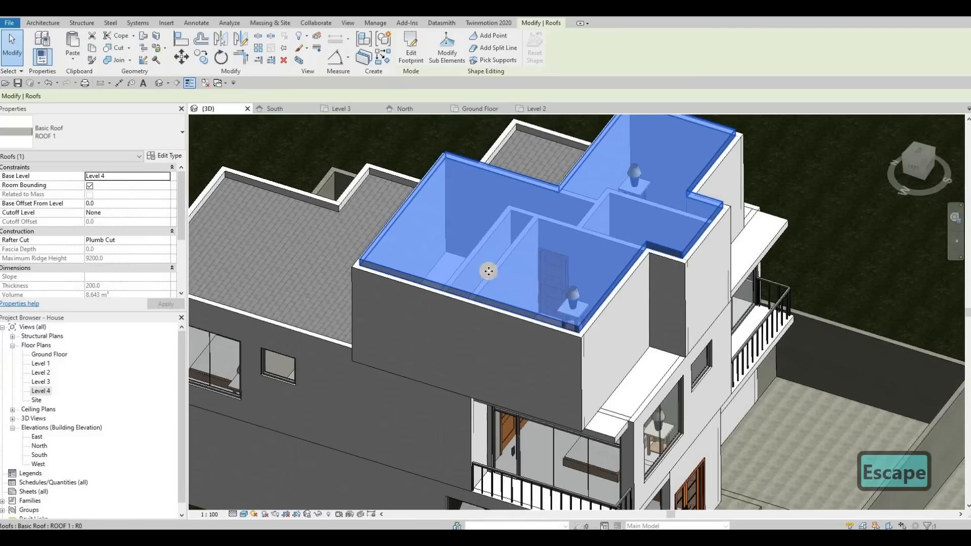
pyautogui.scroll(-2, 556, 341)
pyautogui.press('Escape')
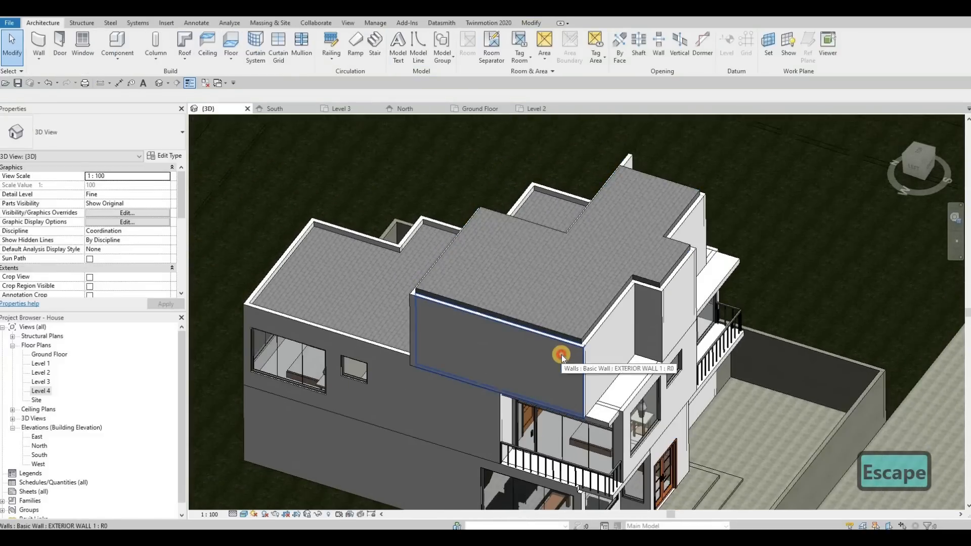
# Step: Raise the ten Level 3 exterior walls around the new roof by setting their top offset to 400
pyautogui.press('Tab')
pyautogui.click(622, 327)
pyautogui.keyDown('shift'); pyautogui.moveTo(577, 336); pyautogui.dragTo(629, 336, button='middle'); pyautogui.keyUp('shift')
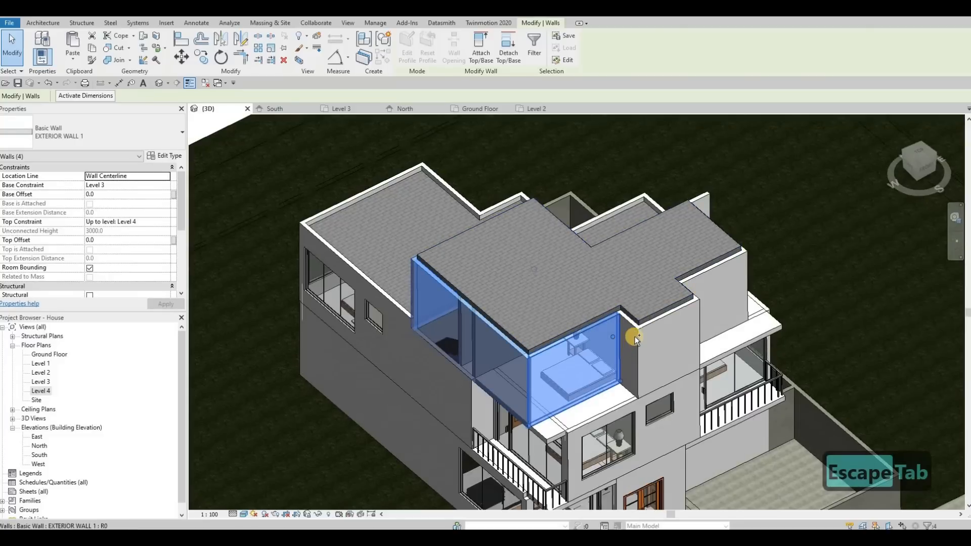
pyautogui.keyDown('ctrl'); pyautogui.click(684, 303); pyautogui.keyUp('ctrl')
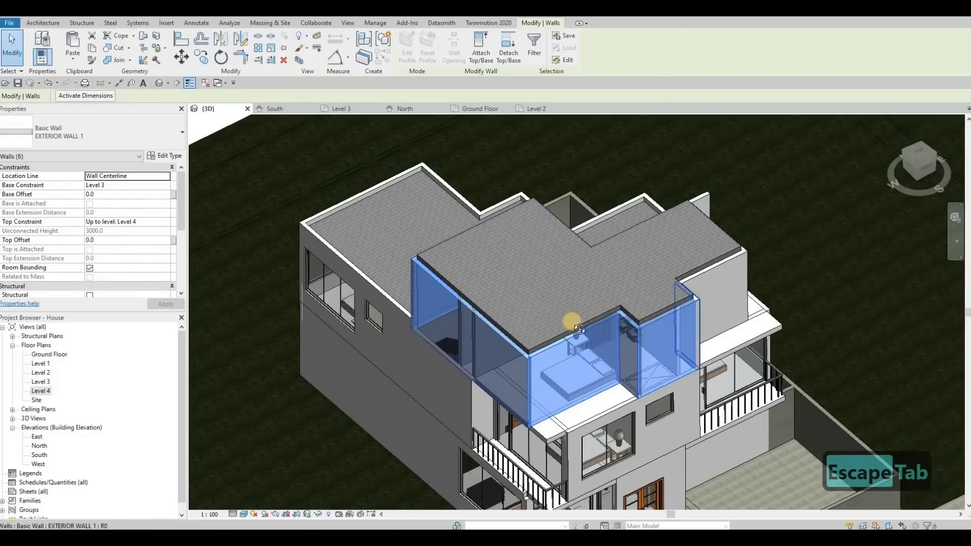
pyautogui.keyDown('shift'); pyautogui.moveTo(569, 336); pyautogui.dragTo(608, 363, button='middle'); pyautogui.keyUp('shift')
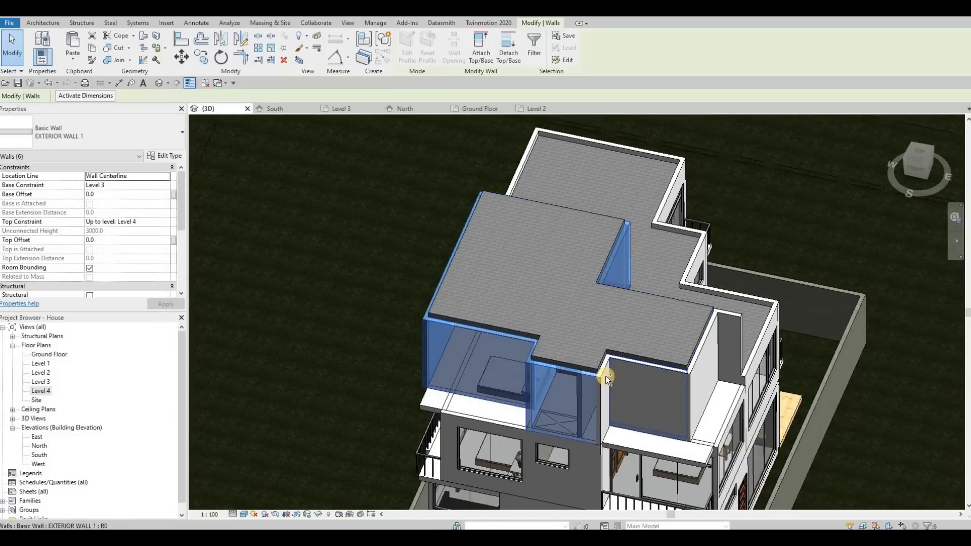
pyautogui.keyDown('ctrl'); pyautogui.click(642, 369); pyautogui.keyUp('ctrl')
pyautogui.keyDown('ctrl'); pyautogui.click(707, 349); pyautogui.keyUp('ctrl')
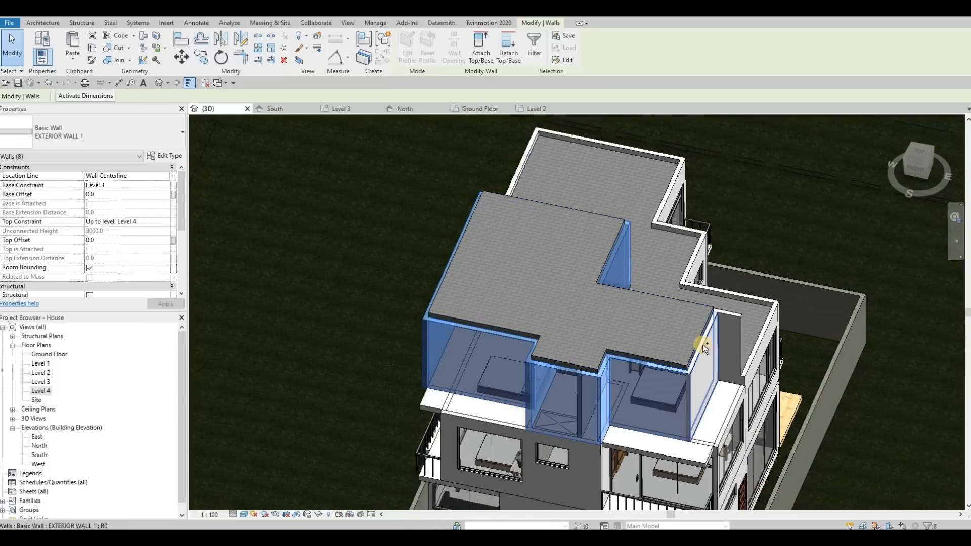
pyautogui.keyDown('ctrl'); pyautogui.click(703, 344); pyautogui.keyUp('ctrl')
pyautogui.keyDown('shift'); pyautogui.moveTo(447, 339); pyautogui.dragTo(546, 335, button='middle'); pyautogui.keyUp('shift')
pyautogui.keyDown('ctrl'); pyautogui.click(546, 334); pyautogui.keyUp('ctrl')
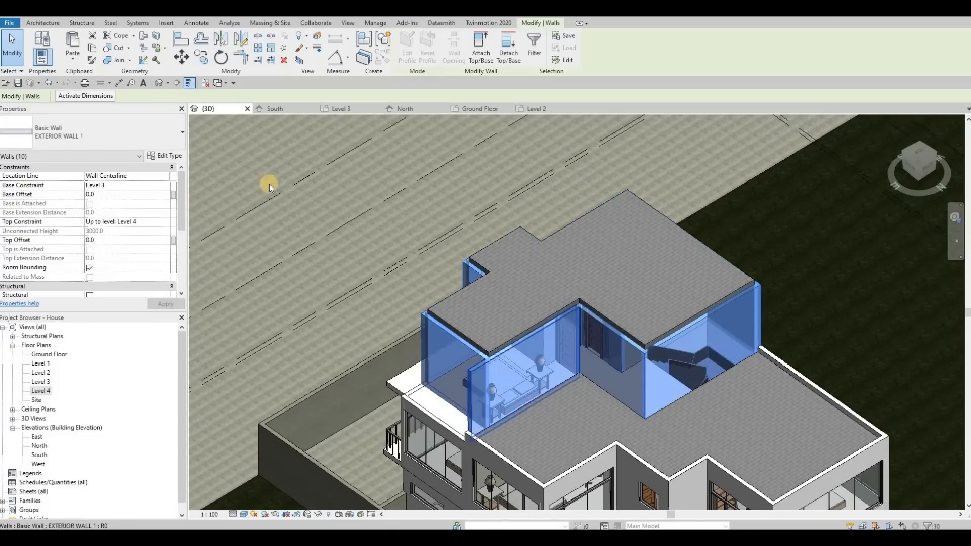
pyautogui.click(116, 239)
pyautogui.write('400')
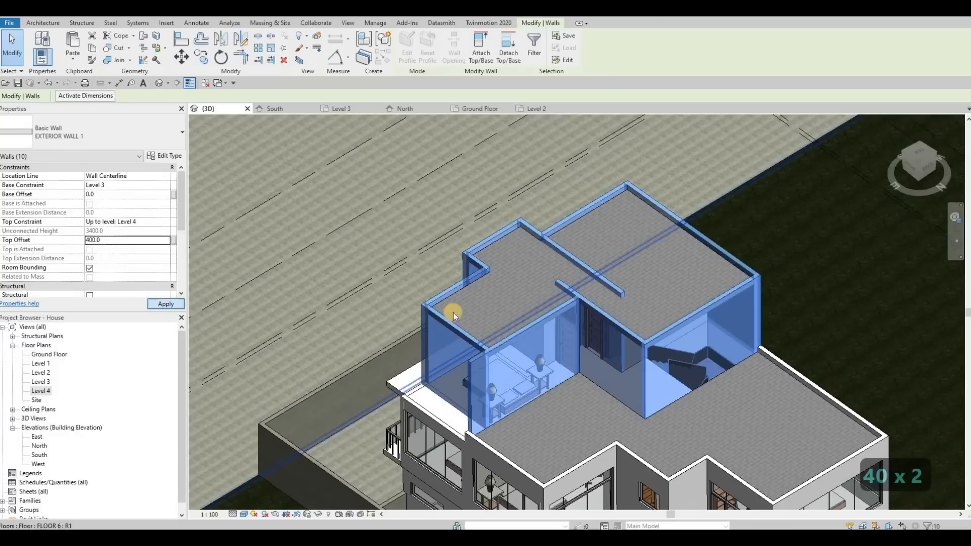
pyautogui.press('Escape')
pyautogui.press('Escape')
# Step: Attach the top of the short exterior wall whose end projects above the new roof to that roof
pyautogui.click(569, 289)
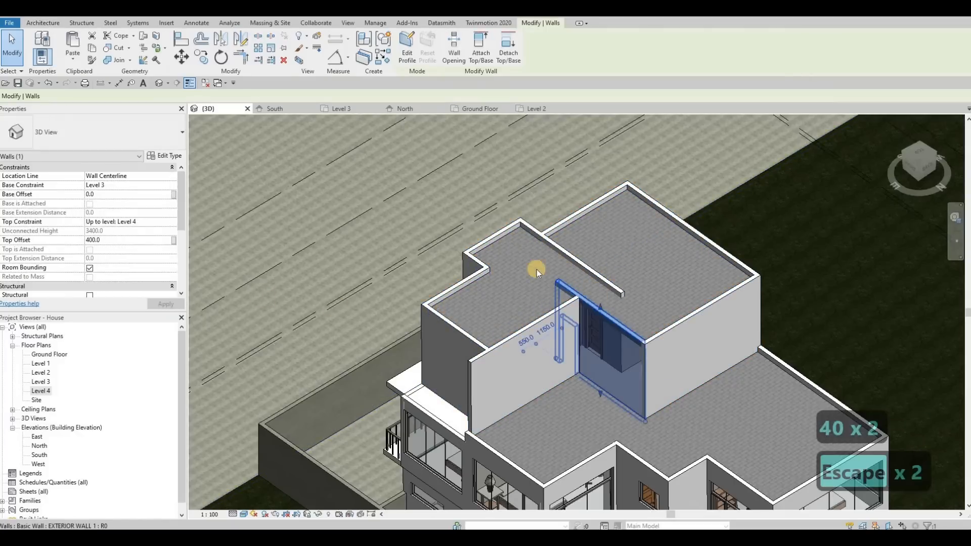
pyautogui.click(509, 56)
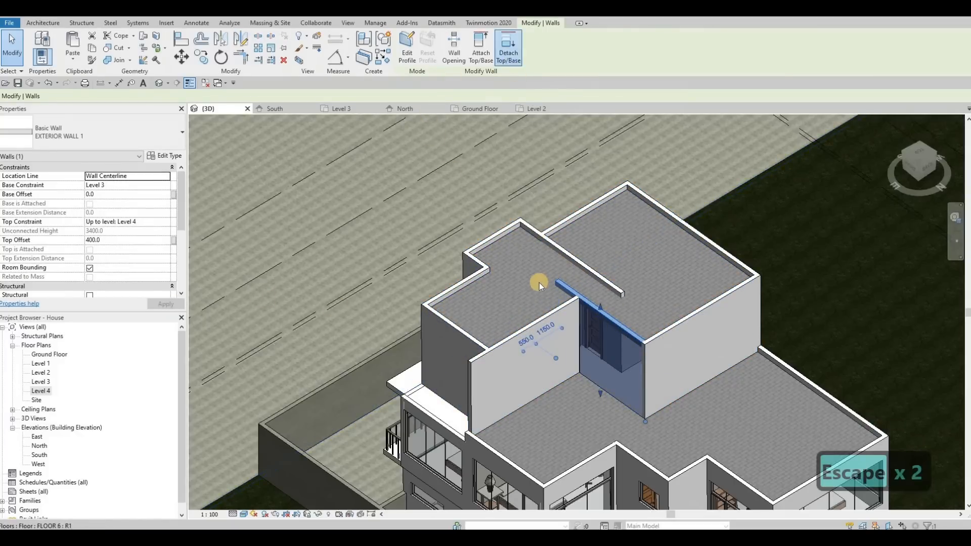
pyautogui.click(556, 300)
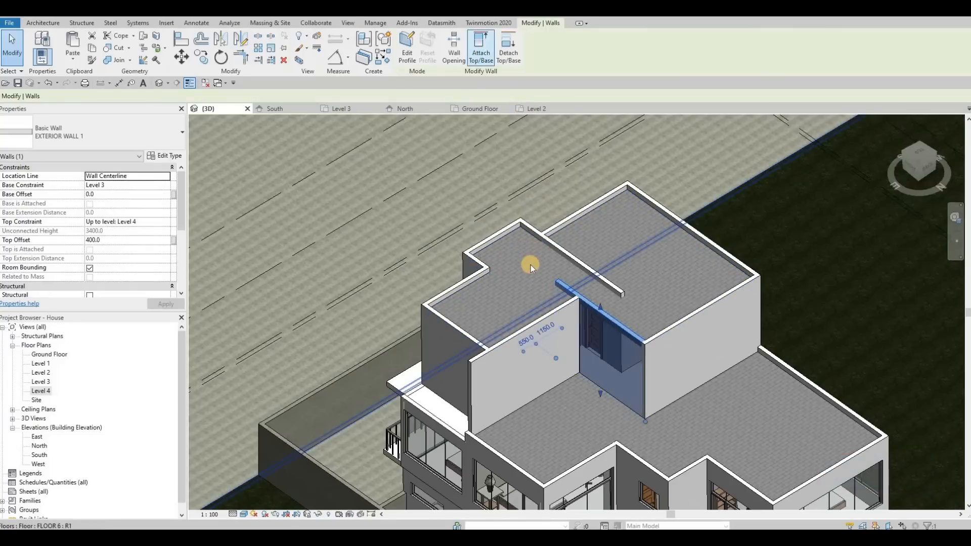
pyautogui.press('Escape')
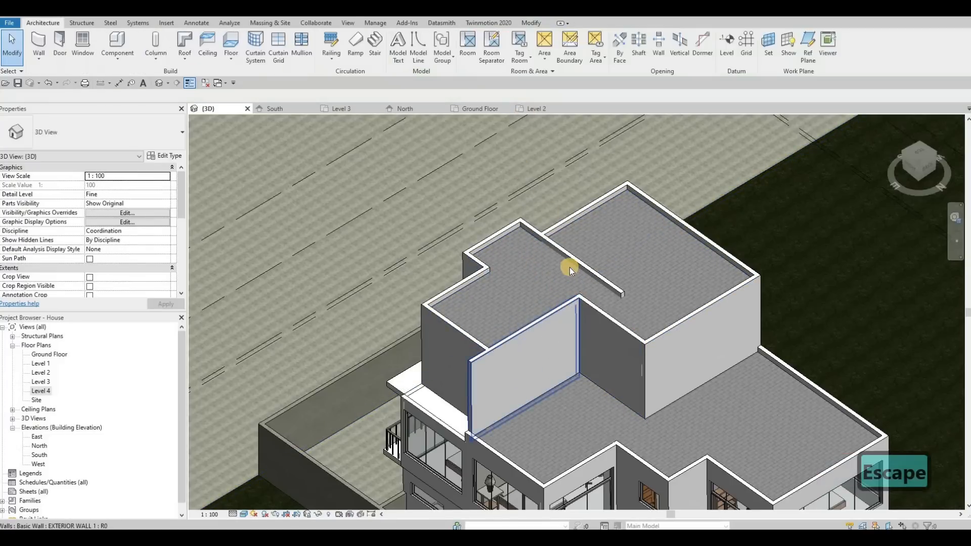
# Step: Attach the top of the longer exterior wall that runs across the new roof's surface to the roof
pyautogui.click(542, 267)
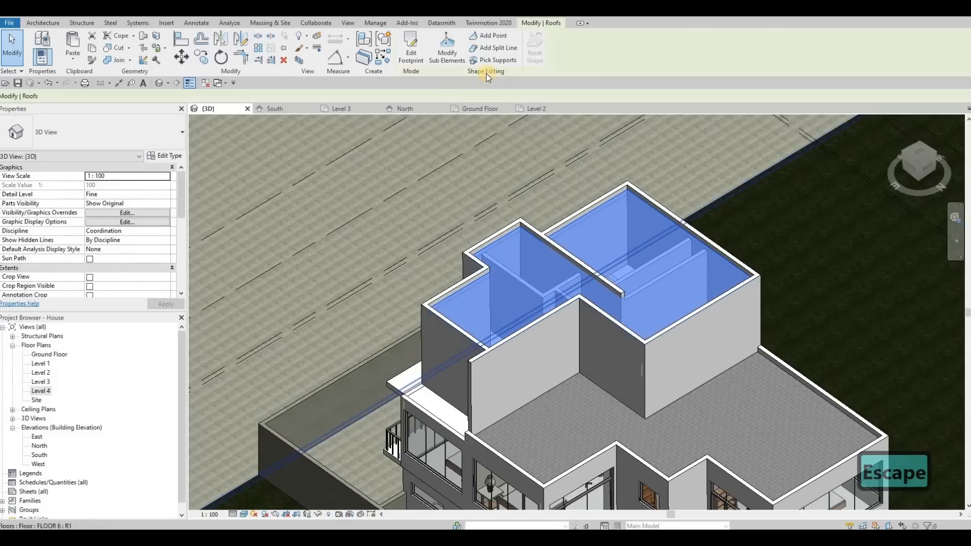
pyautogui.press('Escape')
pyautogui.click(560, 253)
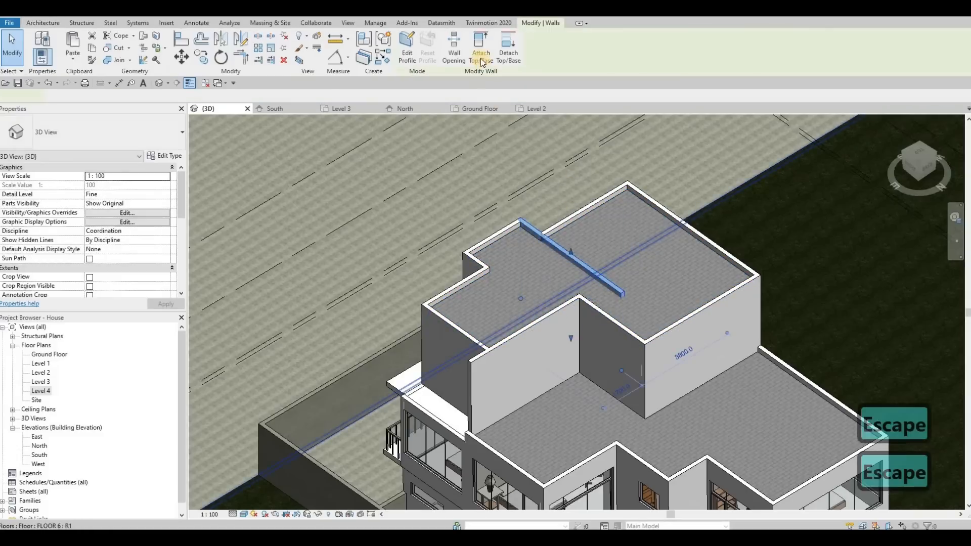
pyautogui.click(480, 48)
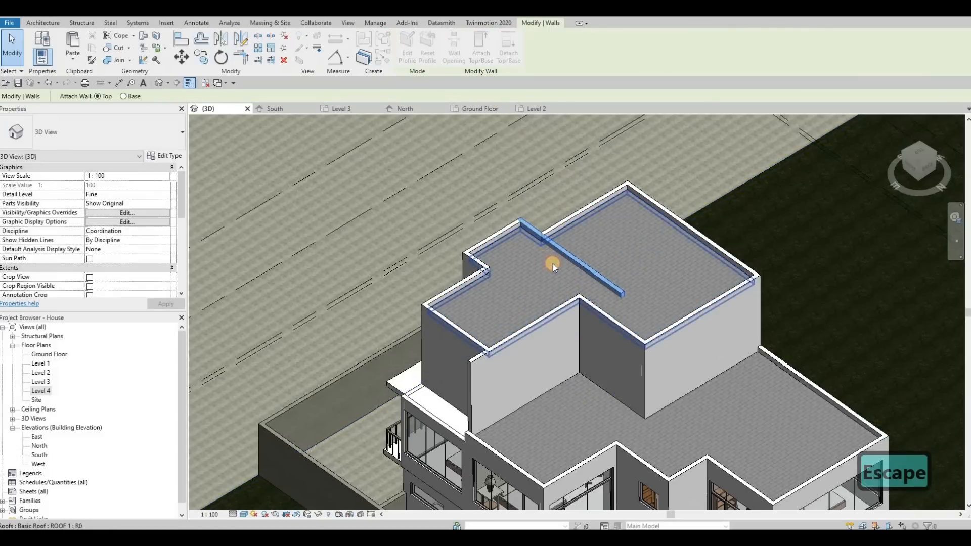
pyautogui.click(561, 271)
pyautogui.press('Escape')
pyautogui.keyDown('shift'); pyautogui.moveTo(628, 308); pyautogui.dragTo(712, 304, button='middle'); pyautogui.keyUp('shift')
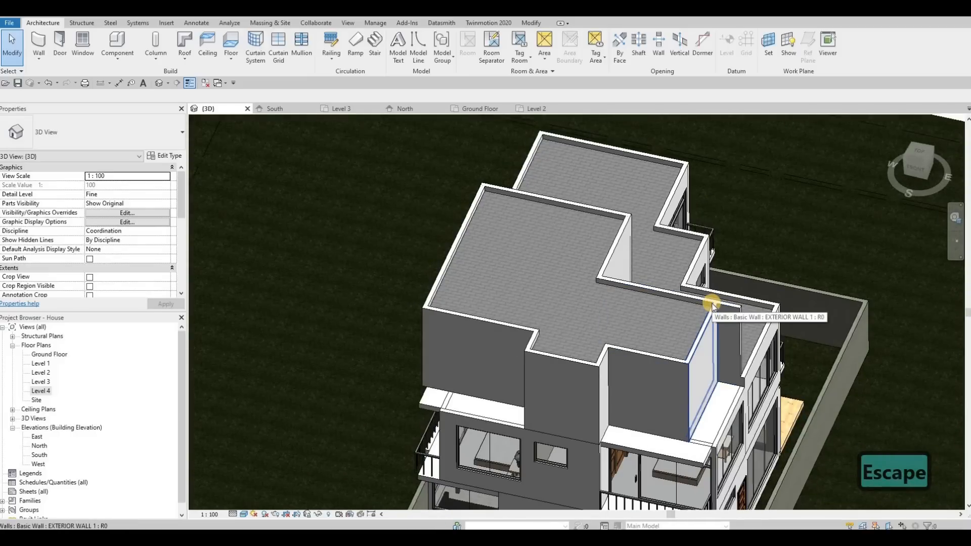
# Step: In the Level 3 plan, switch the wall join at the outer end of the wall behind the bed to Butt, and return to 3D
pyautogui.press('Escape')
pyautogui.keyDown('shift'); pyautogui.moveTo(657, 300); pyautogui.dragTo(726, 324, button='middle'); pyautogui.keyUp('shift')
pyautogui.scroll(3, 726, 325)
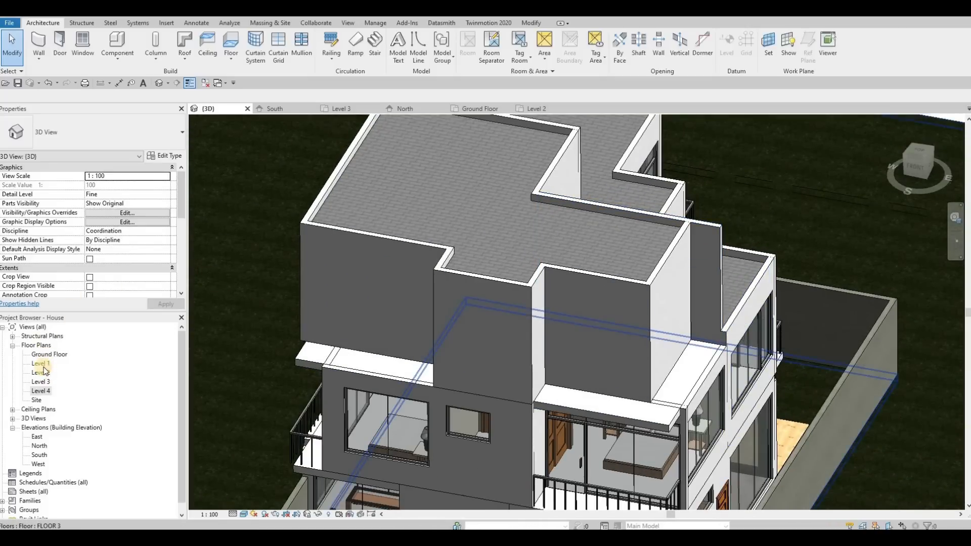
pyautogui.doubleClick(41, 381)
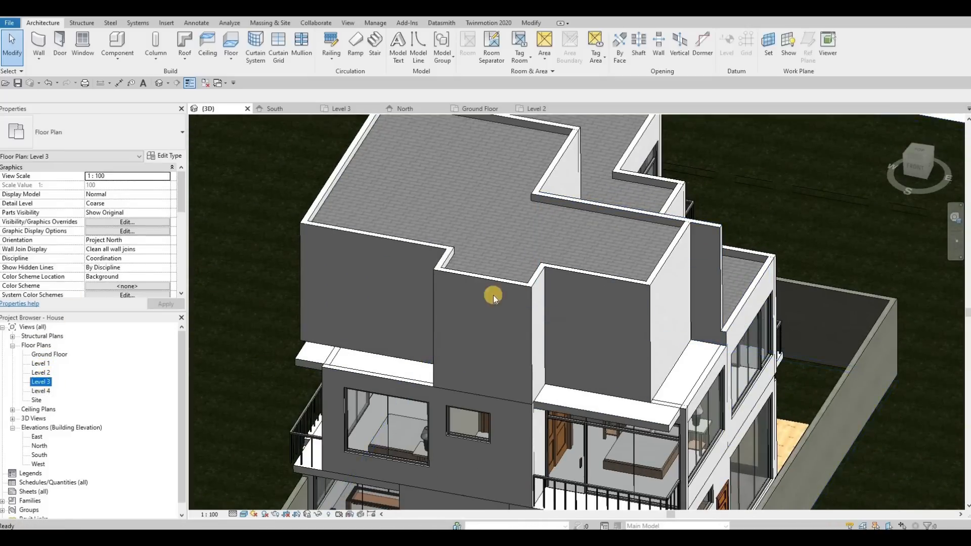
pyautogui.scroll(-3, 556, 247)
pyautogui.scroll(3, 557, 246)
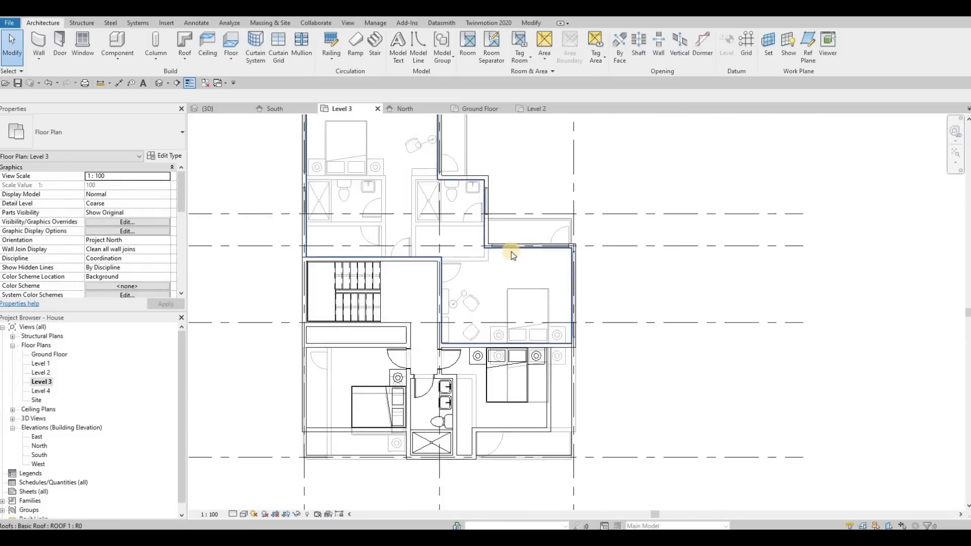
pyautogui.scroll(3, 601, 308)
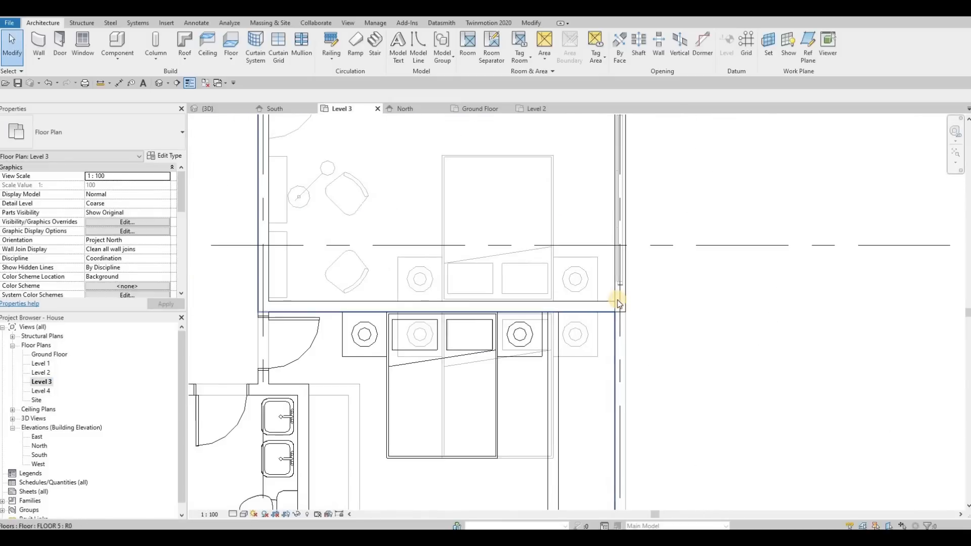
pyautogui.click(609, 305)
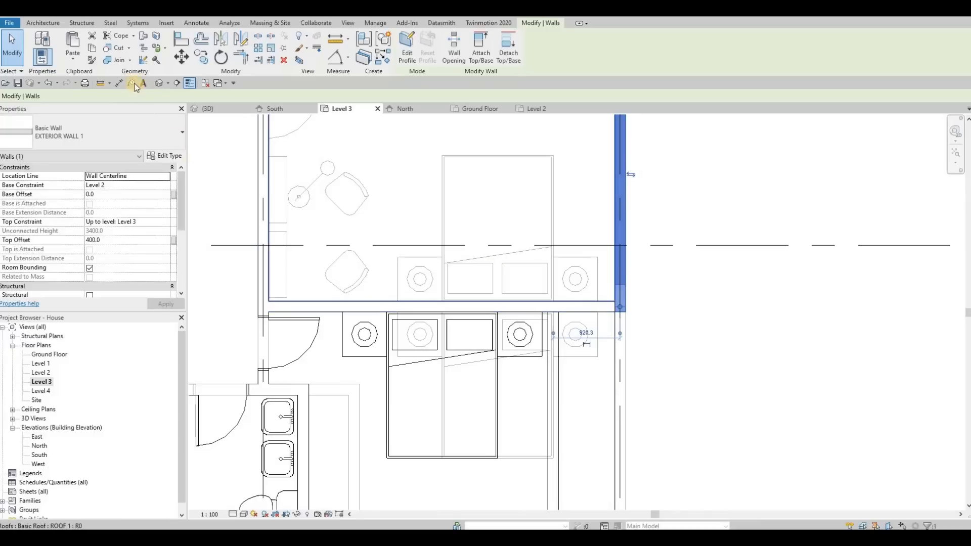
pyautogui.click(144, 61)
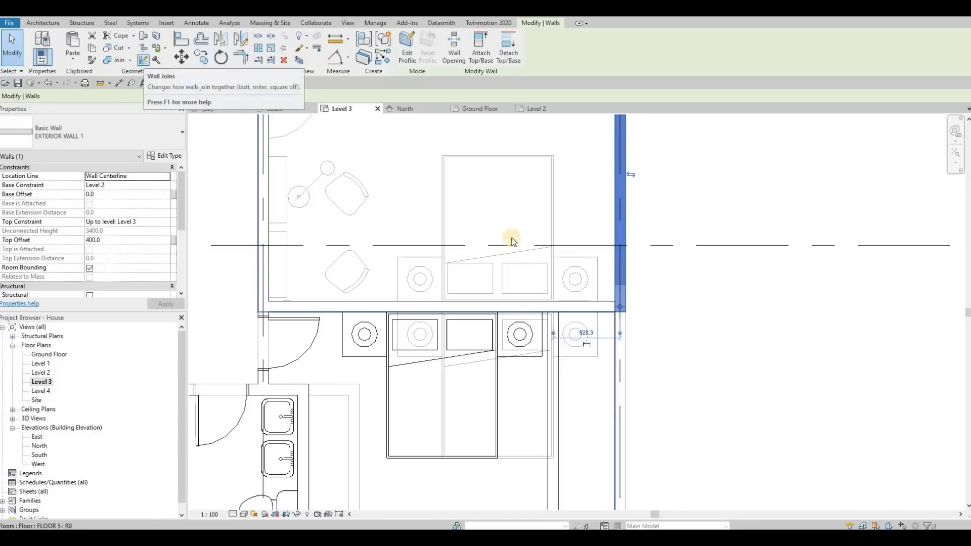
pyautogui.click(620, 307)
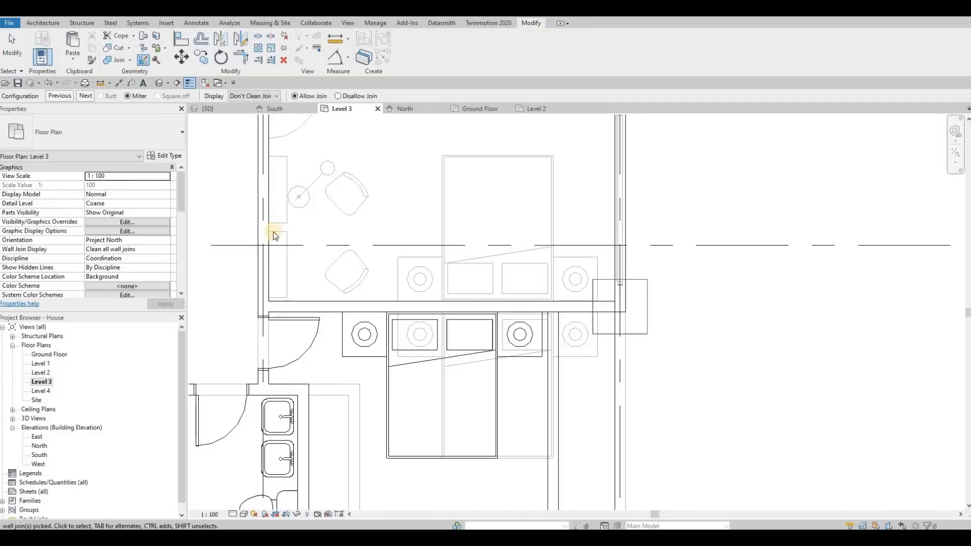
pyautogui.click(88, 94)
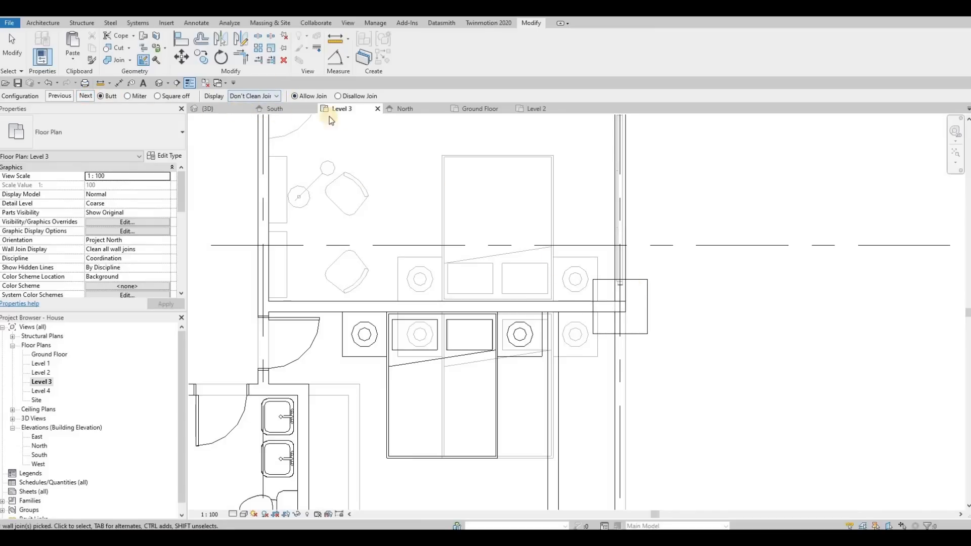
pyautogui.click(718, 272)
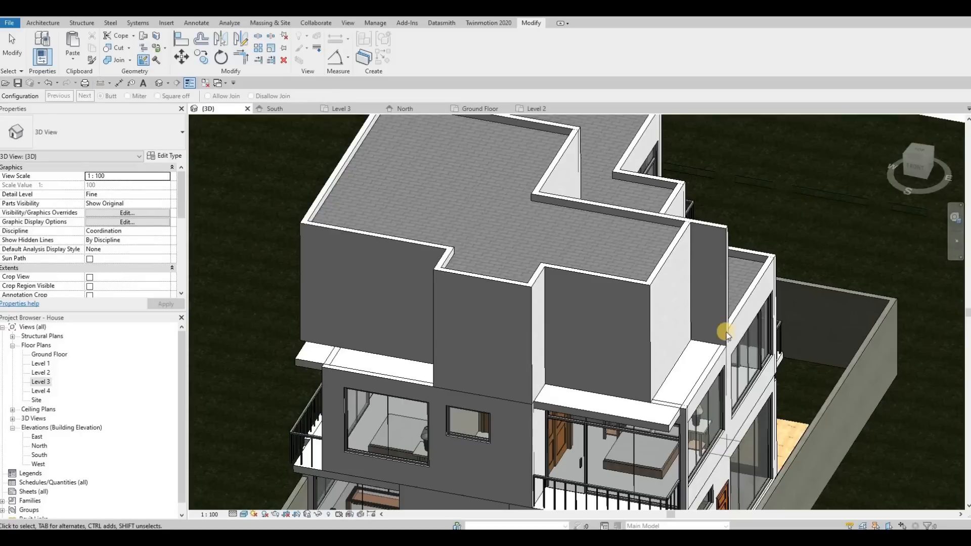
pyautogui.press('Escape')
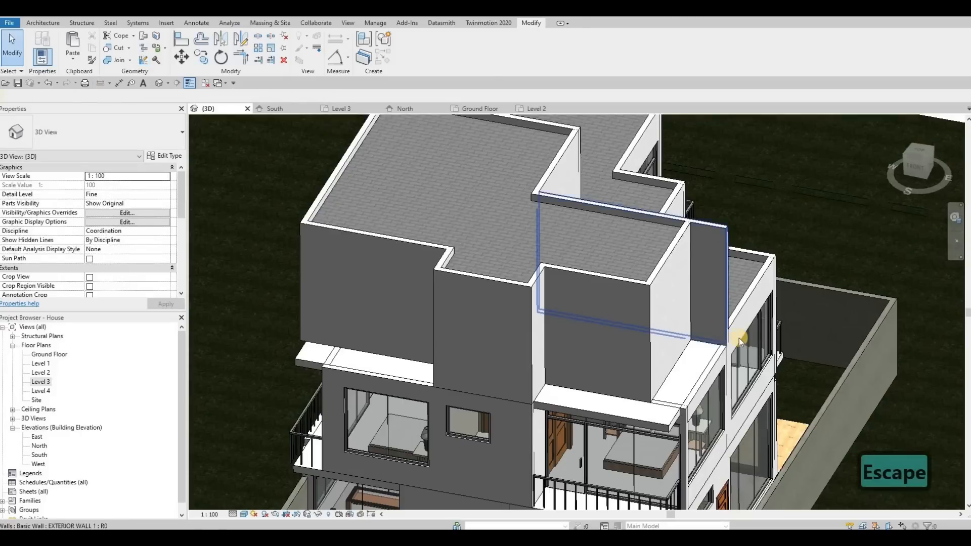
# Step: Examine the facade below the rejoined wall down to the lower balcony in 3D, and open the Level 2 floor plan
pyautogui.click(708, 346)
pyautogui.keyDown('shift'); pyautogui.moveTo(654, 365); pyautogui.dragTo(522, 347, button='middle'); pyautogui.keyUp('shift')
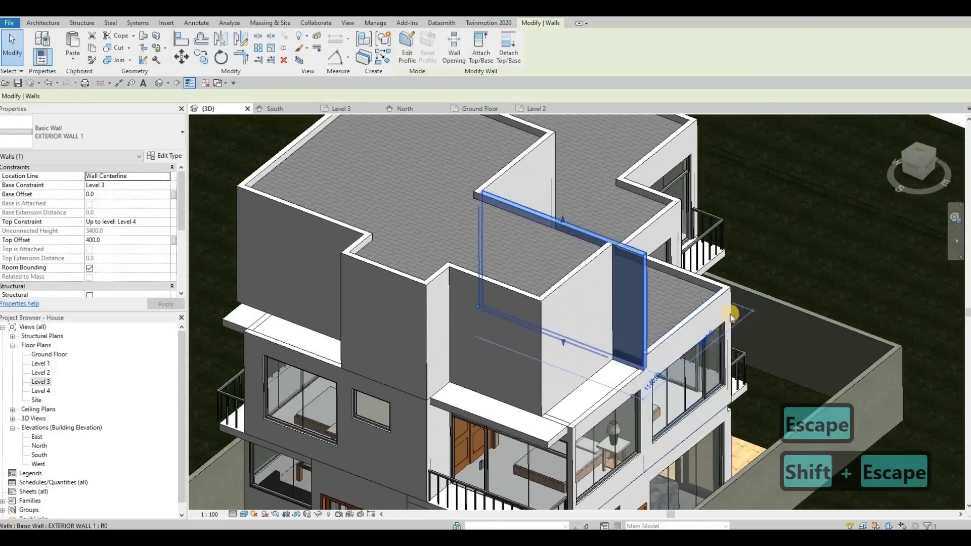
pyautogui.scroll(-3, 658, 319)
pyautogui.keyDown('shift'); pyautogui.moveTo(571, 306); pyautogui.dragTo(613, 365, button='middle'); pyautogui.keyUp('shift')
pyautogui.scroll(6, 534, 383)
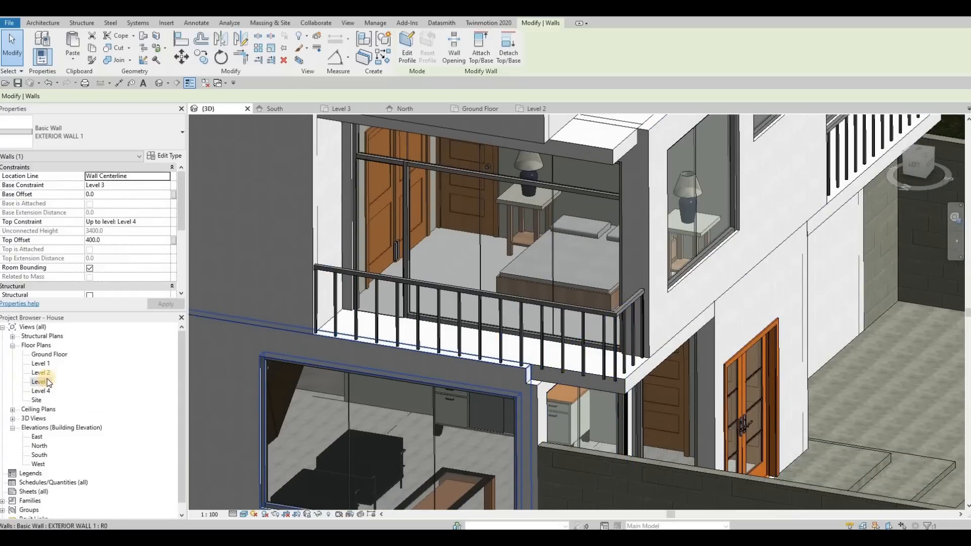
pyautogui.doubleClick(42, 372)
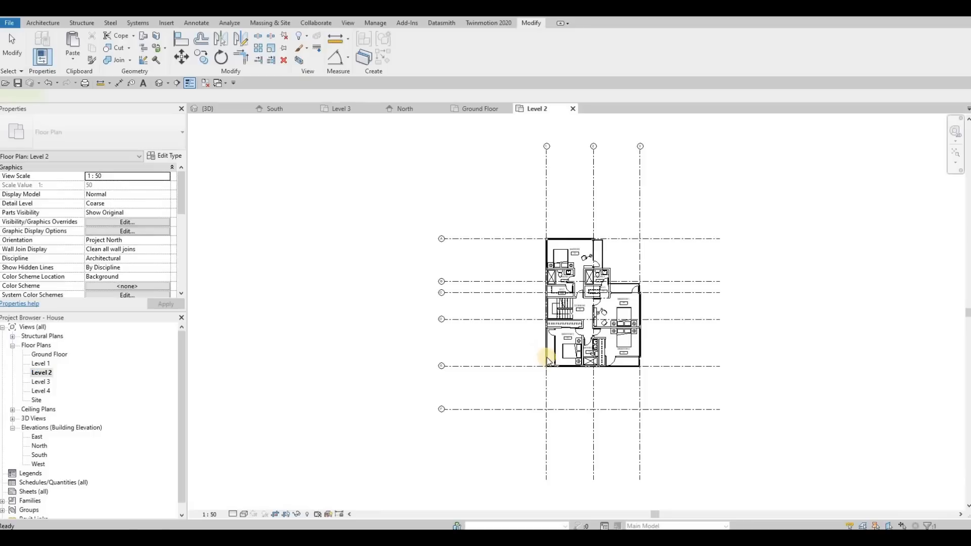
# Step: Examine the outer wall beside Bedroom 3's balcony in the Level 2 and Level 3 plans, comparing it with the 3D view
pyautogui.scroll(5, 558, 452)
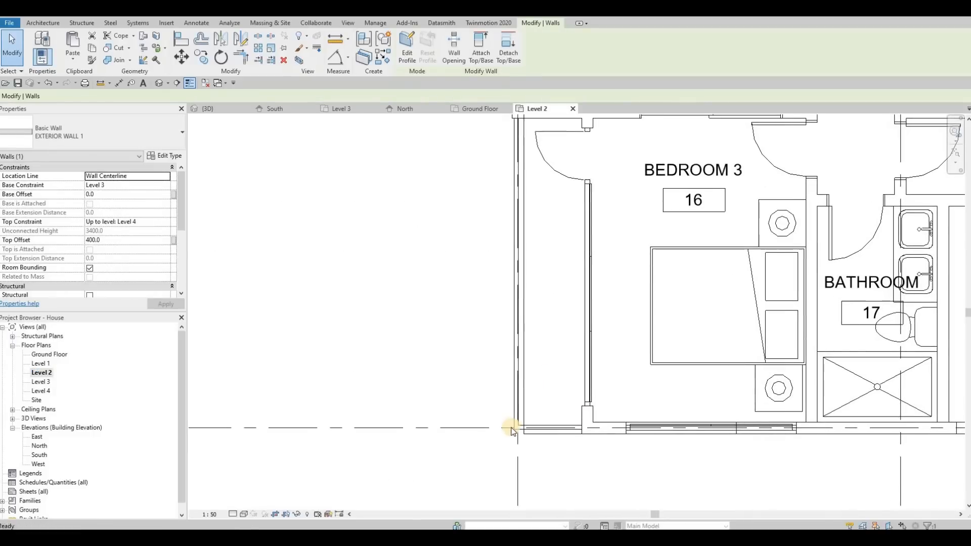
pyautogui.moveTo(528, 259); pyautogui.dragTo(524, 296, button='middle')
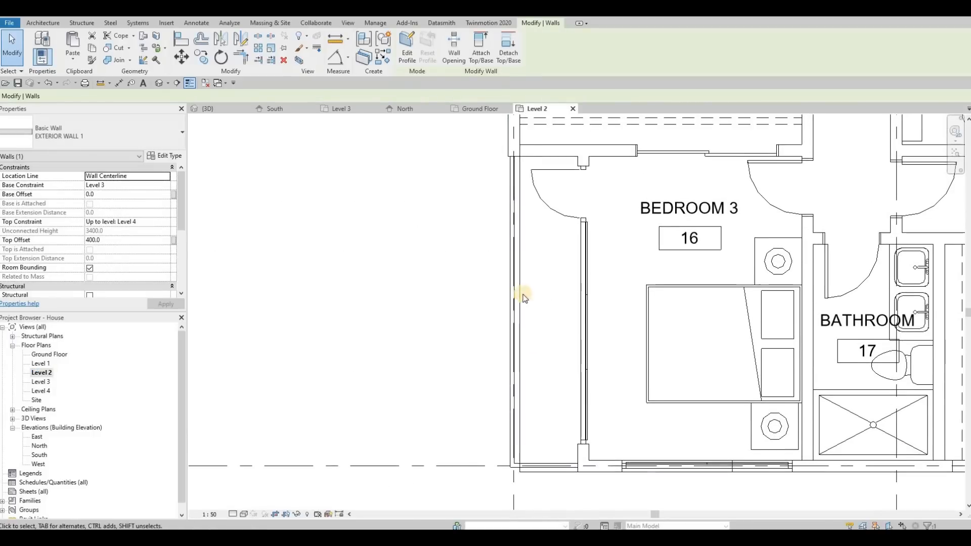
pyautogui.scroll(-1, 525, 297)
pyautogui.moveTo(526, 195); pyautogui.dragTo(527, 282, button='middle')
pyautogui.scroll(-1, 526, 274)
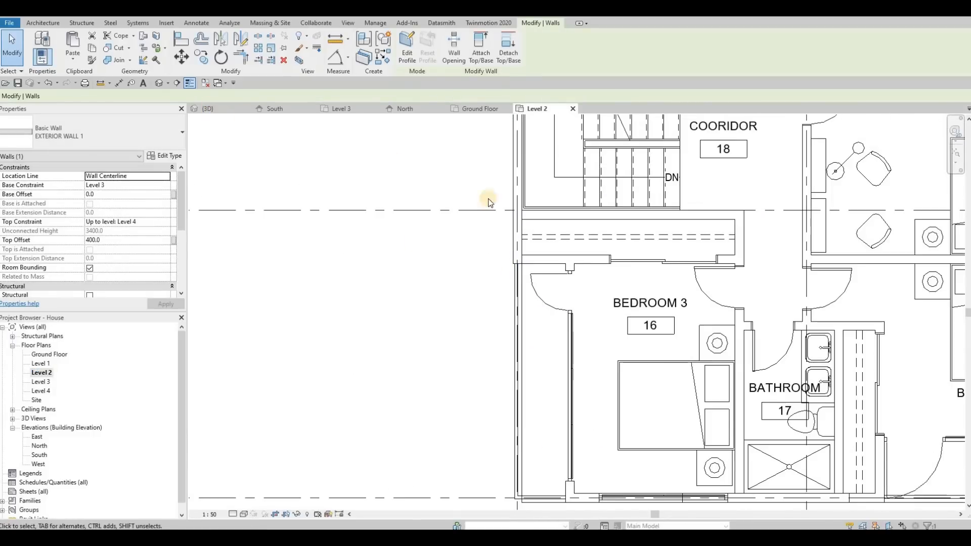
pyautogui.hotkey('ctrl', 'Tab')
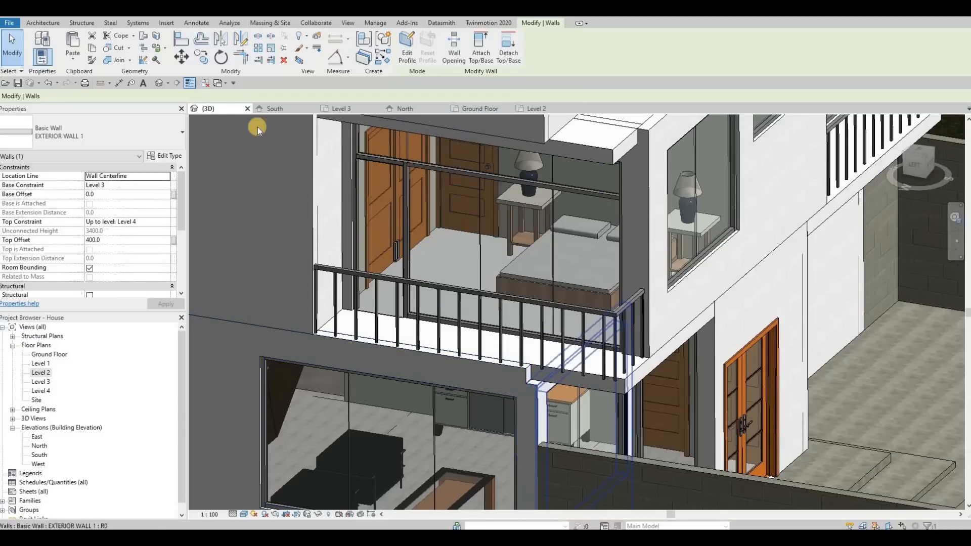
pyautogui.click(537, 109)
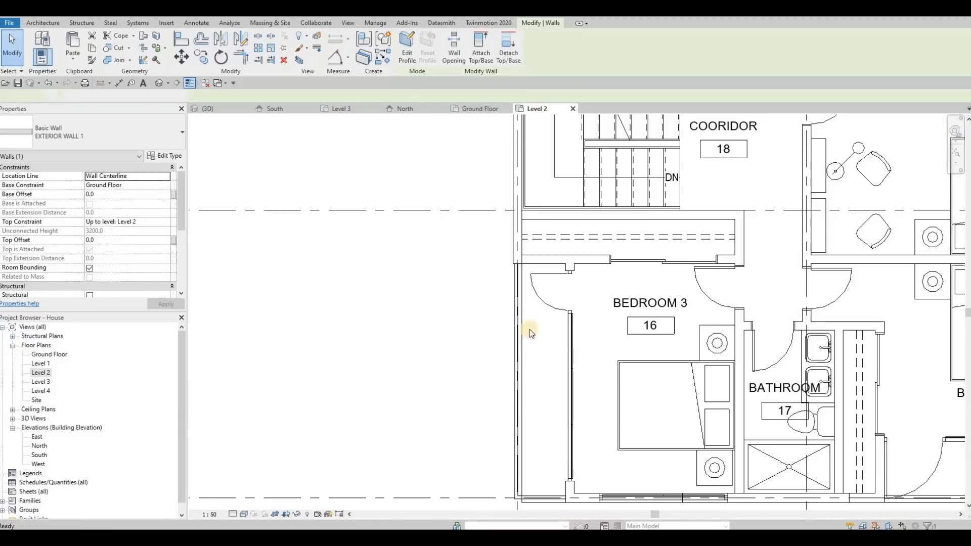
pyautogui.scroll(-4, 533, 303)
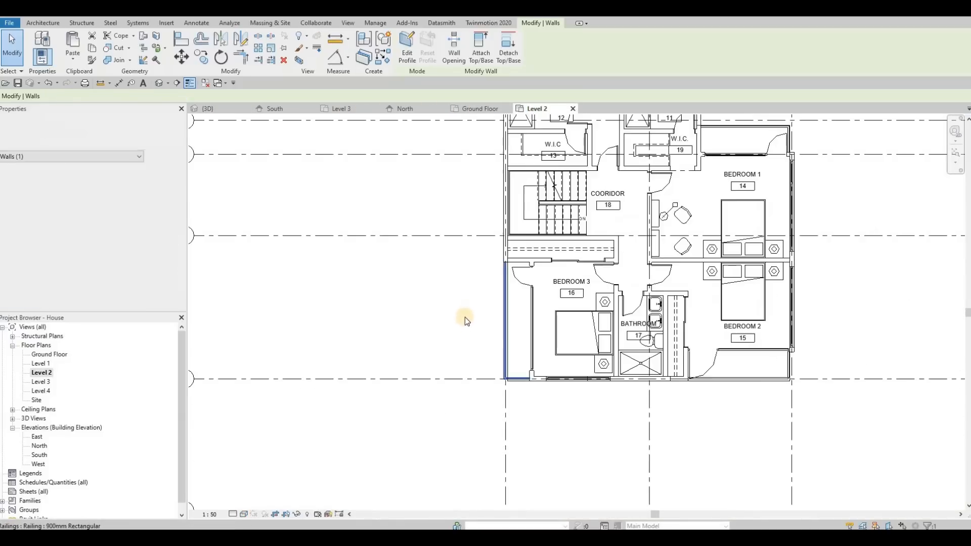
pyautogui.scroll(-3, 465, 317)
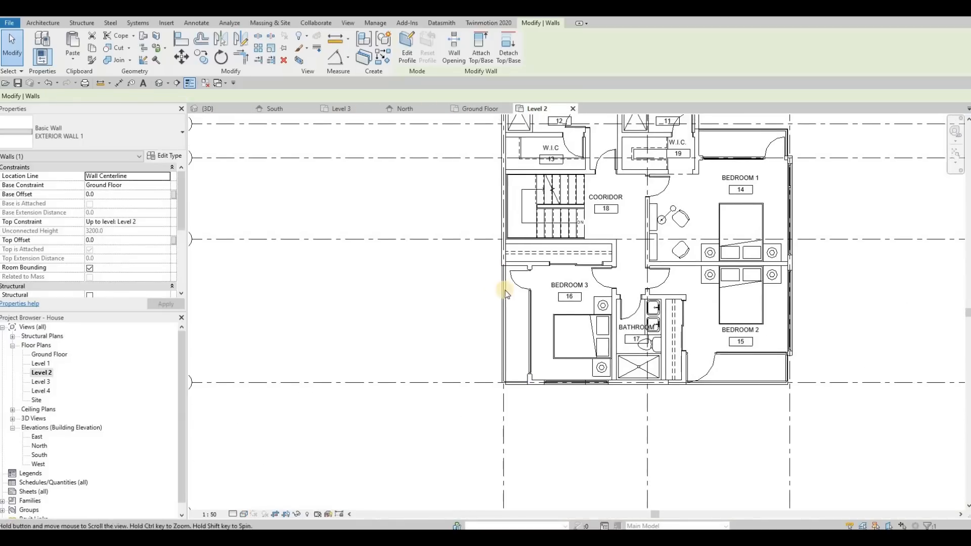
pyautogui.doubleClick(41, 382)
pyautogui.scroll(4, 378, 366)
pyautogui.scroll(-2, 431, 329)
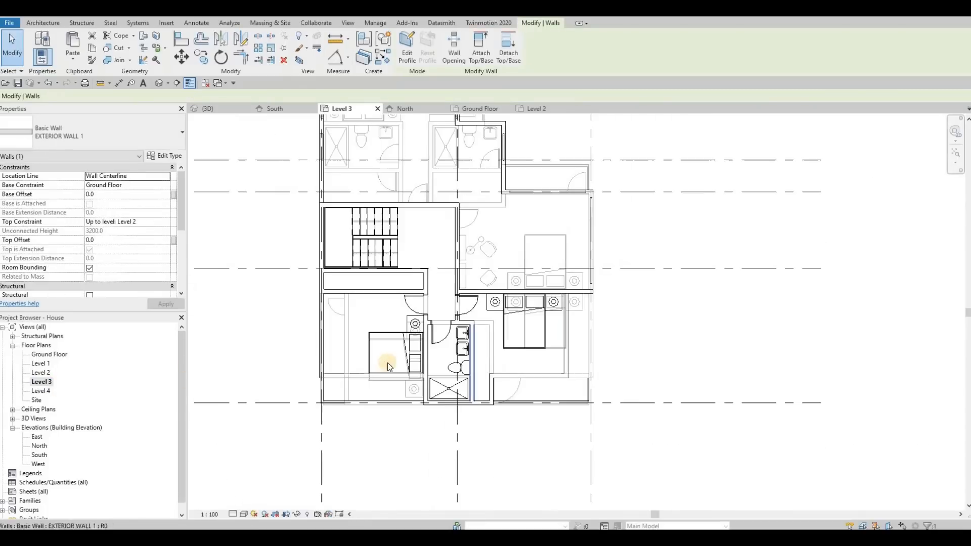
pyautogui.moveTo(225, 369); pyautogui.dragTo(280, 361, button='middle')
pyautogui.click(221, 109)
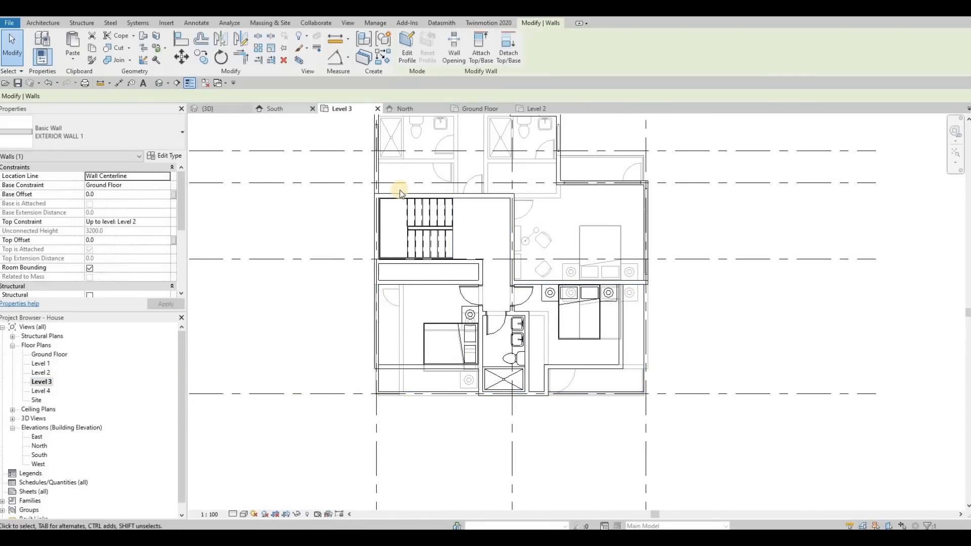
pyautogui.press('Escape')
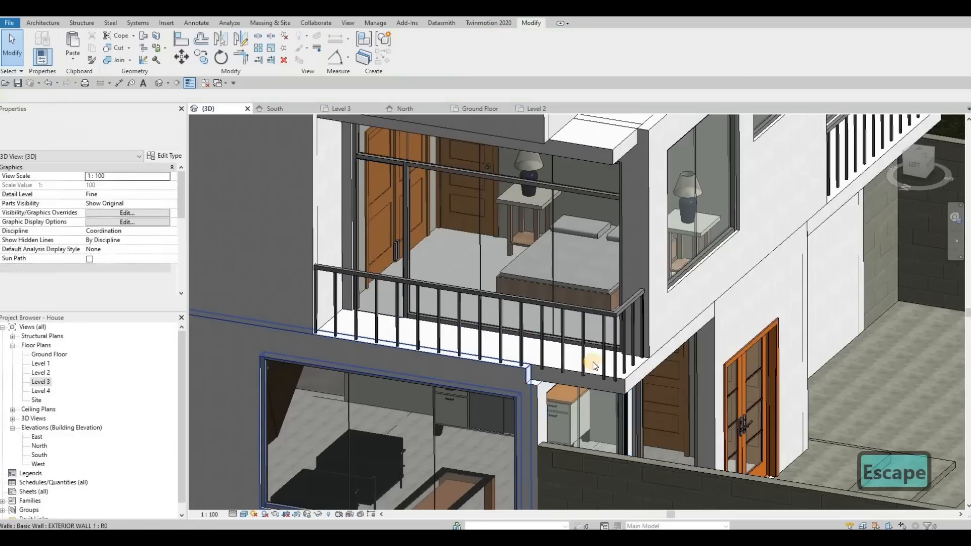
# Step: Select the dark facade wall below the balcony in 3D and trace the outer wall from the Masters bedroom to Bedroom 3 in the Level 2 plan
pyautogui.click(308, 135)
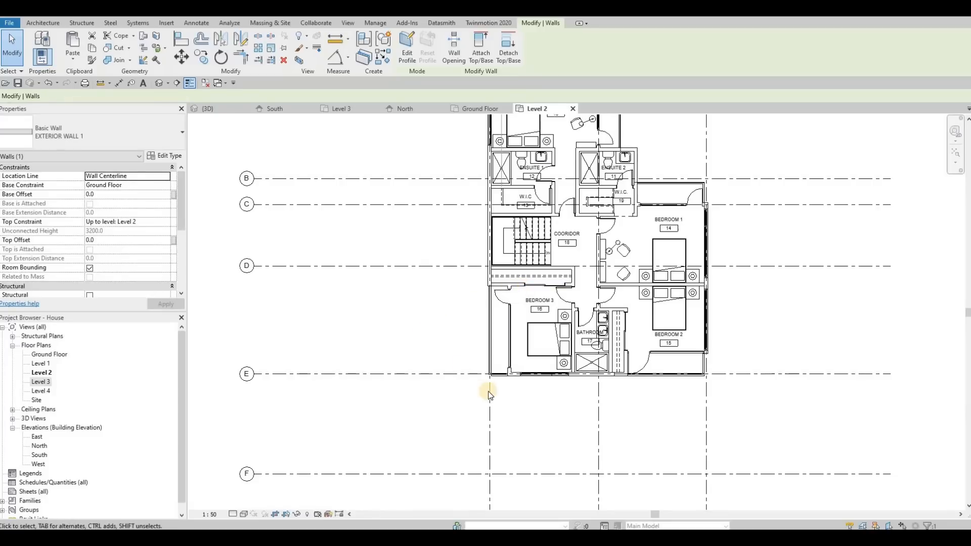
pyautogui.scroll(-1, 513, 209)
pyautogui.moveTo(513, 209); pyautogui.dragTo(518, 245, button='middle')
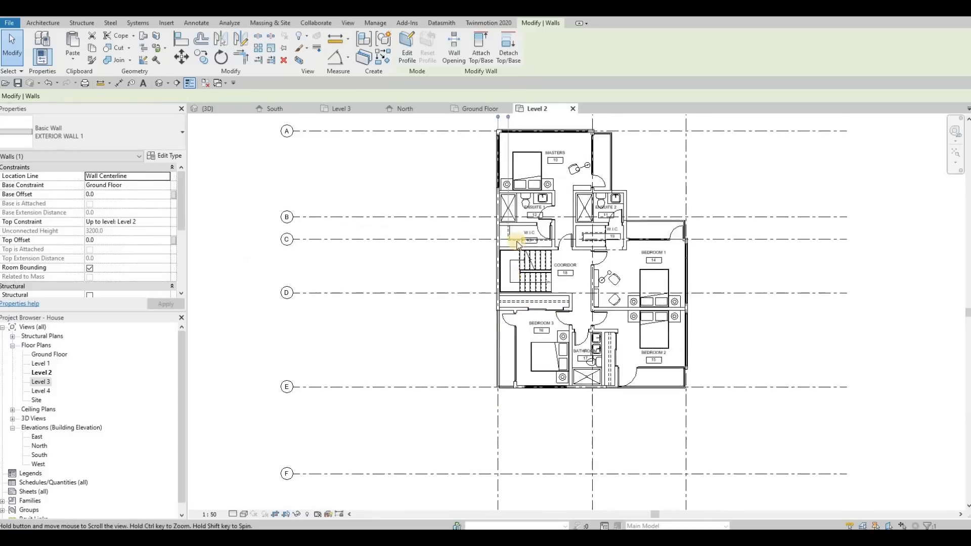
pyautogui.scroll(5, 517, 244)
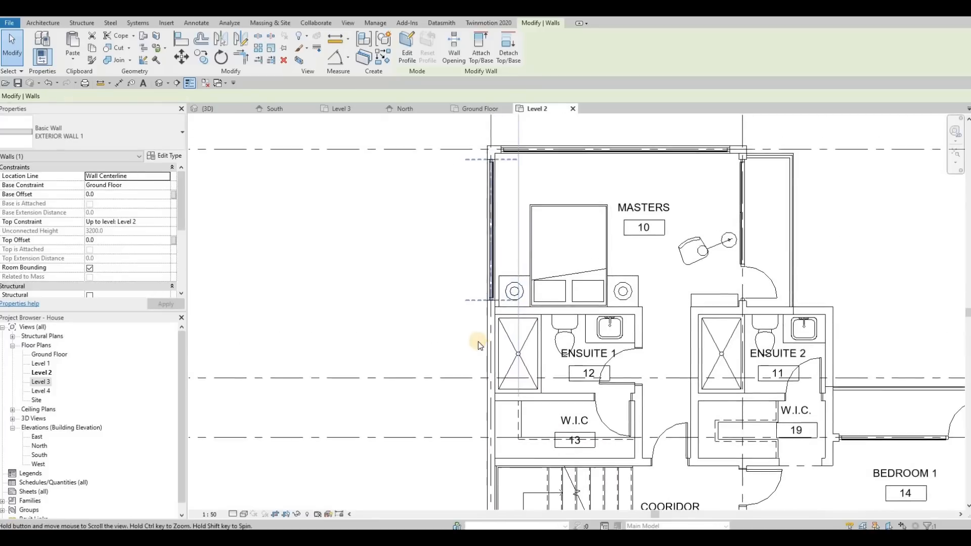
pyautogui.scroll(-2, 479, 344)
pyautogui.moveTo(470, 410); pyautogui.dragTo(481, 314, button='middle')
pyautogui.scroll(2, 497, 302)
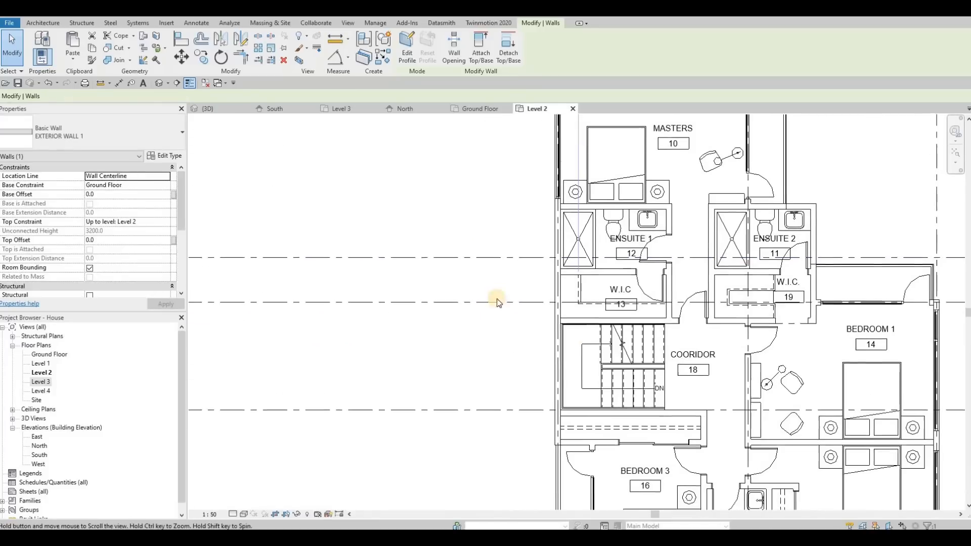
pyautogui.scroll(-2, 533, 381)
pyautogui.scroll(4, 555, 362)
pyautogui.press('Escape')
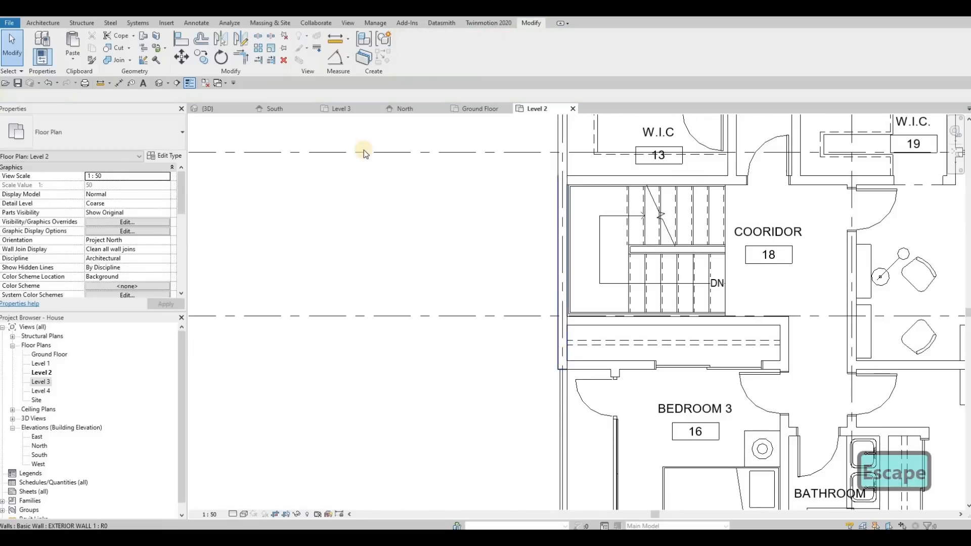
pyautogui.click(363, 149)
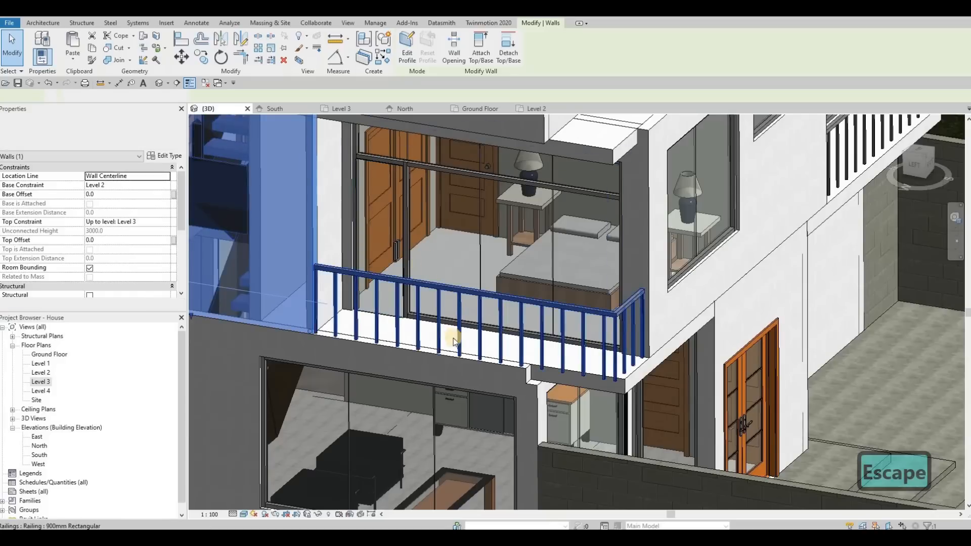
pyautogui.moveTo(485, 369); pyautogui.dragTo(496, 373, button='middle')
pyautogui.click(497, 372)
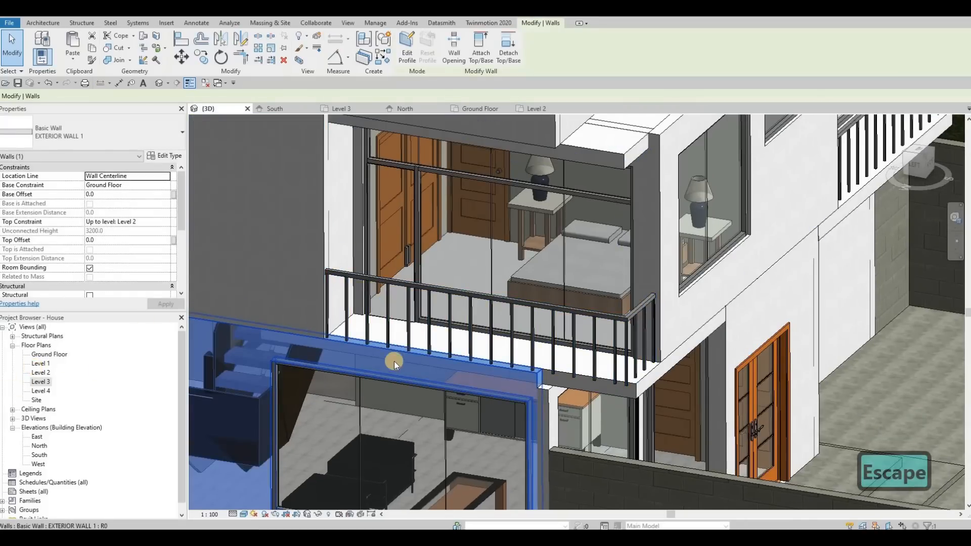
# Step: In the Level 1 plan, switch the wall join at the living room's outer front corner to the next Butt configuration, and return to 3D
pyautogui.scroll(3, 542, 383)
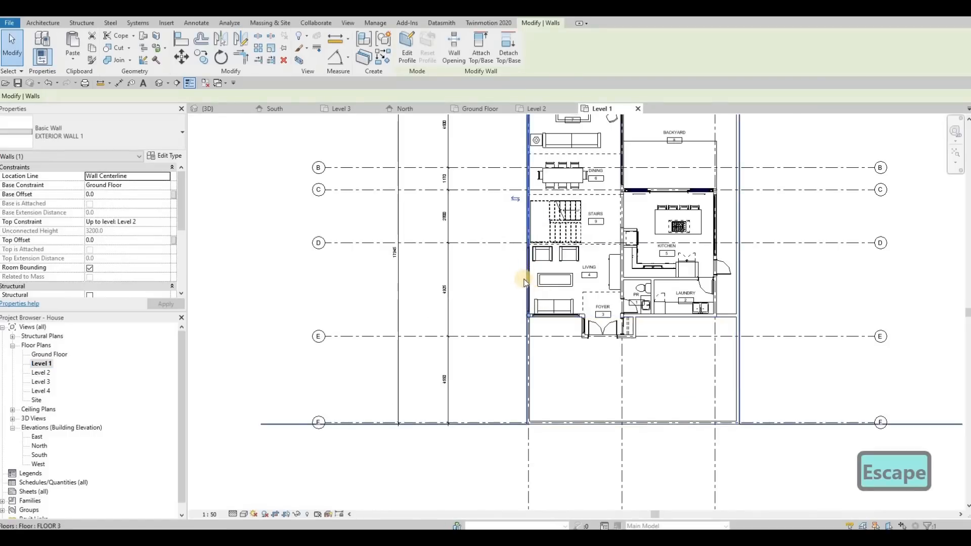
pyautogui.scroll(4, 532, 245)
pyautogui.press('Escape')
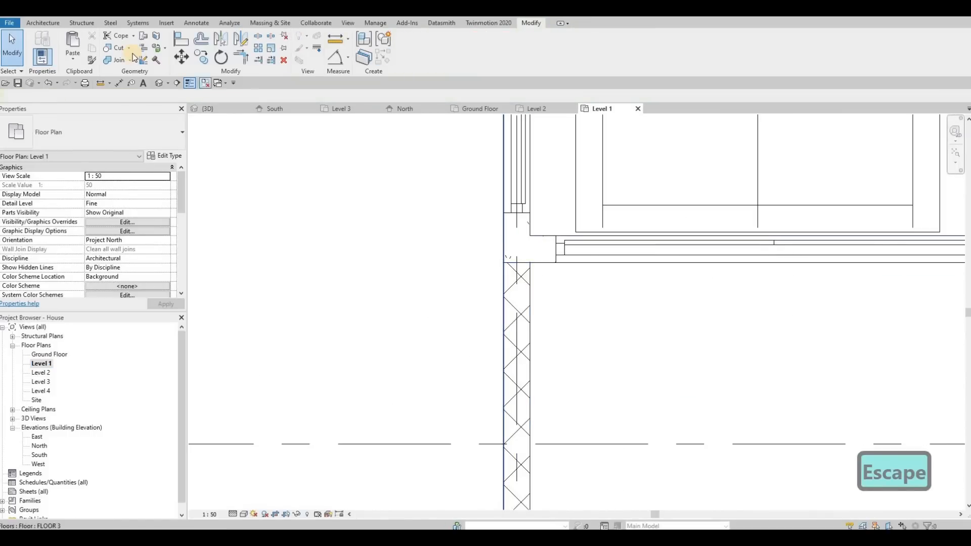
pyautogui.press('w')
pyautogui.press('j')
pyautogui.click(511, 251)
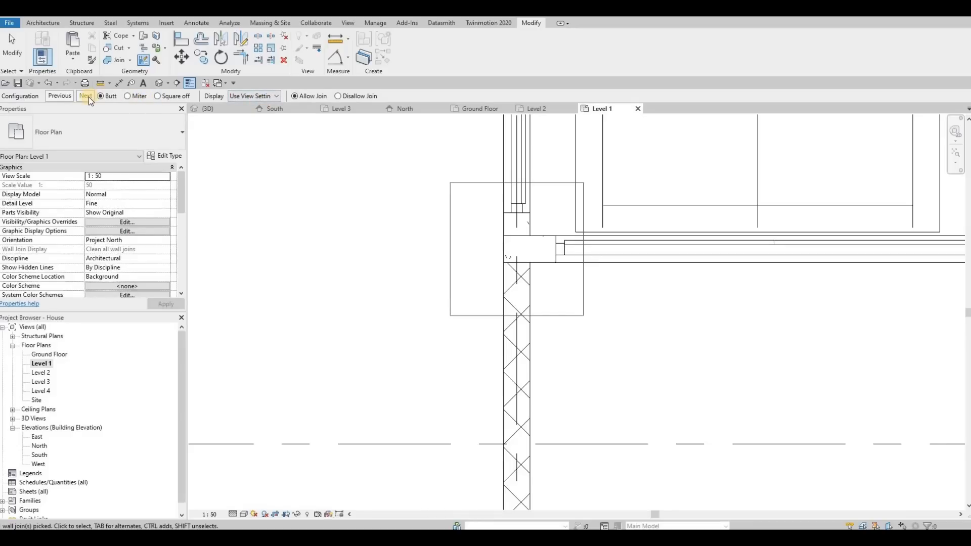
pyautogui.click(89, 96)
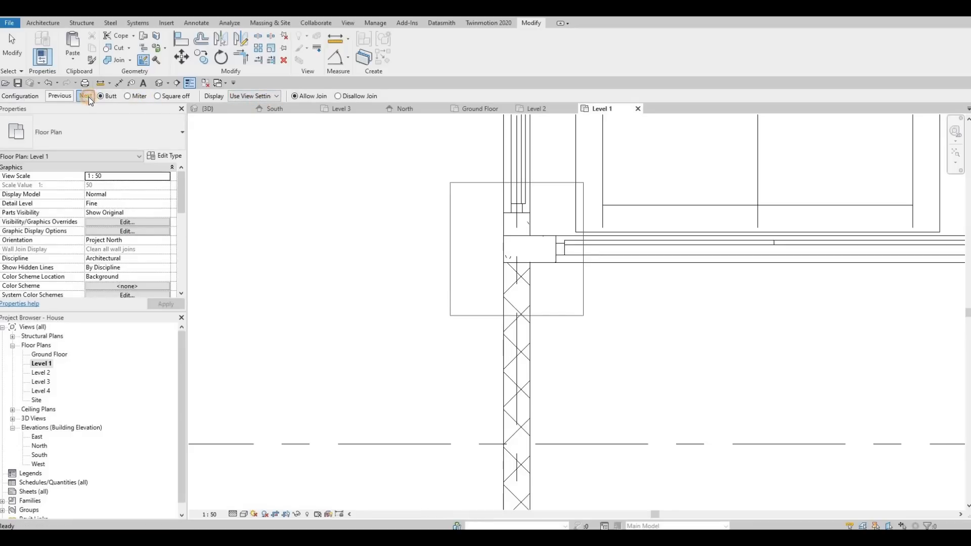
pyautogui.click(203, 107)
pyautogui.press('Escape')
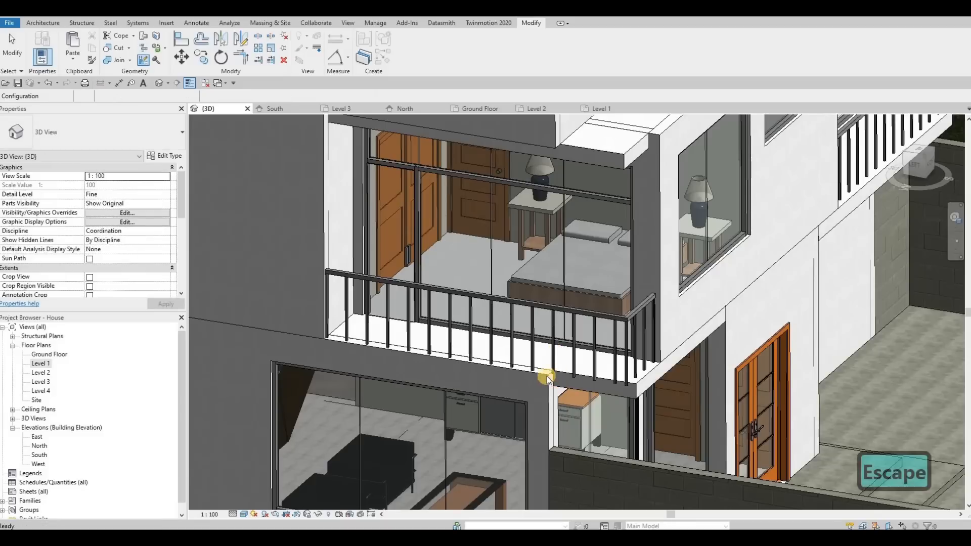
# Step: Inspect the rejoined corner below the balcony and the whole house exterior in 3D
pyautogui.moveTo(548, 378); pyautogui.dragTo(635, 272, button='middle')
pyautogui.scroll(2, 334, 231)
pyautogui.scroll(-2, 431, 290)
pyautogui.moveTo(439, 275); pyautogui.dragTo(476, 302, button='middle')
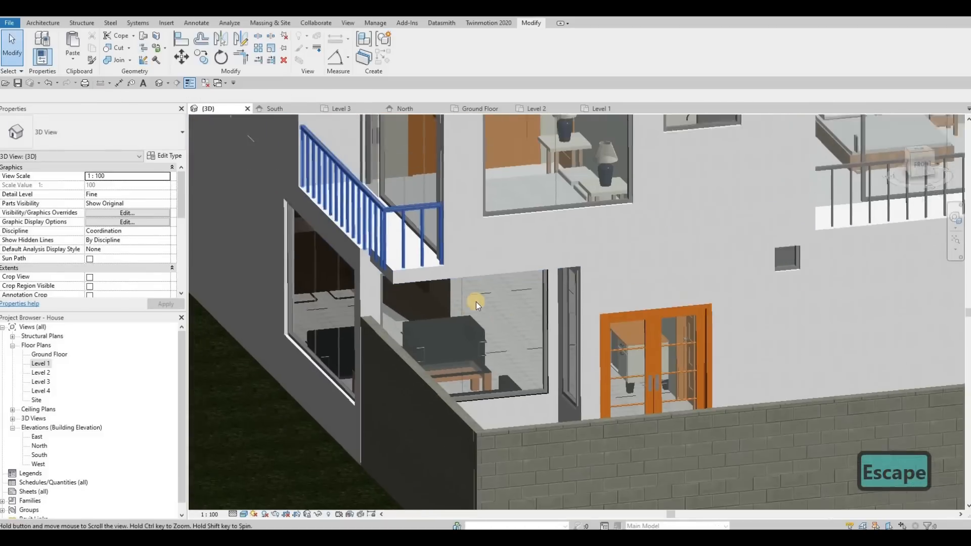
pyautogui.scroll(-5, 476, 302)
pyautogui.moveTo(555, 341)
pyautogui.keyDown('shift'); pyautogui.mouseDown(button='middle')
pyautogui.moveTo(590, 362)
pyautogui.moveTo(558, 351)
pyautogui.mouseUp(button='middle'); pyautogui.keyUp('shift')
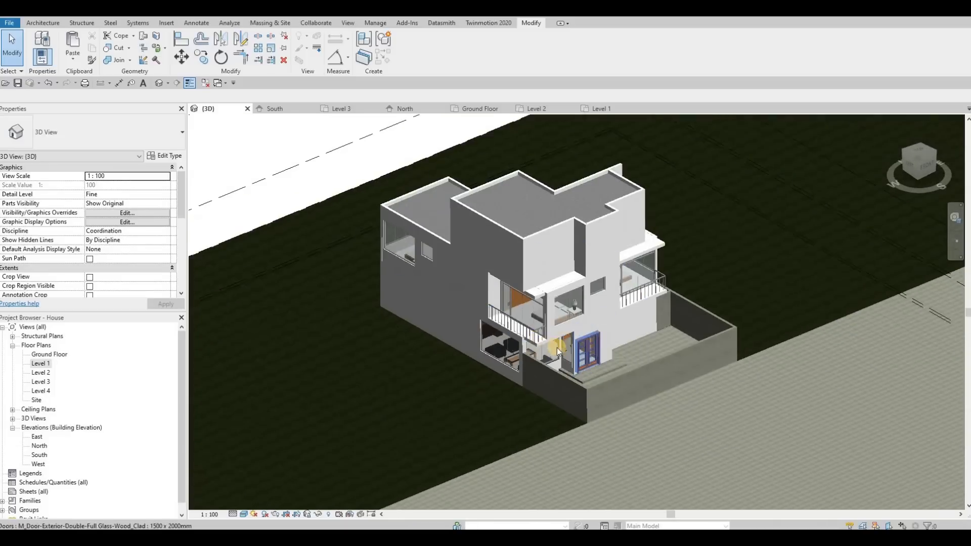
pyautogui.scroll(3, 557, 350)
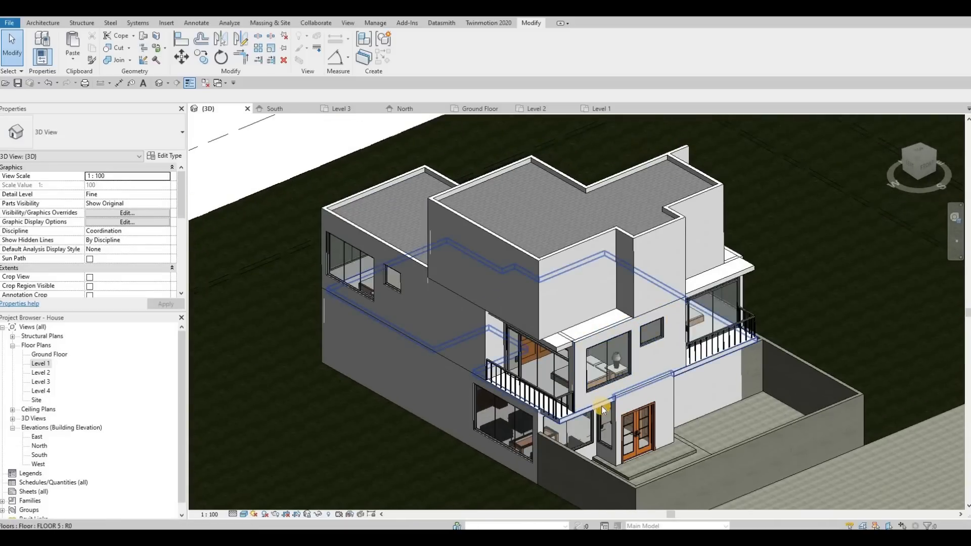